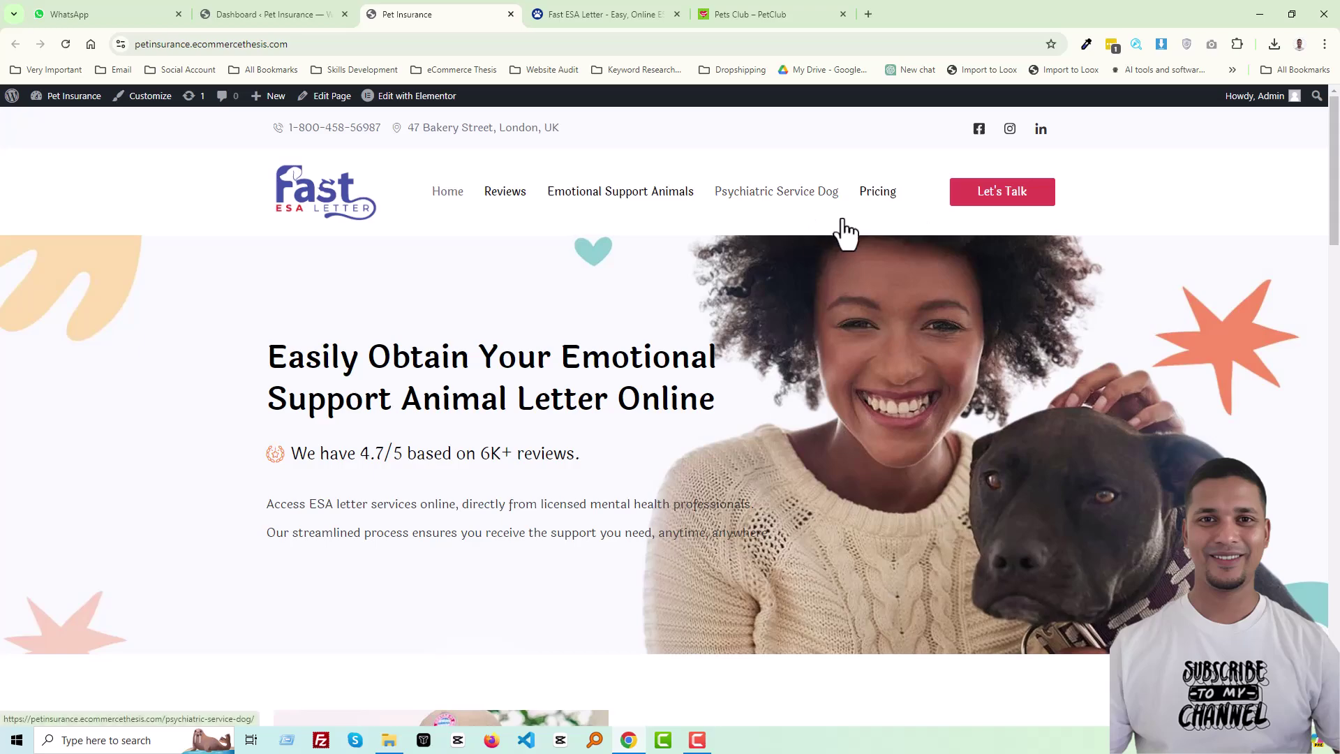
Step: Compare the Pet Insurance homepage with the Fast ESA Letter and Pets Club reference sites
{"action": "left_click_drag", "start_coordinate": [1335, 176], "coordinate": [1320, 641]}
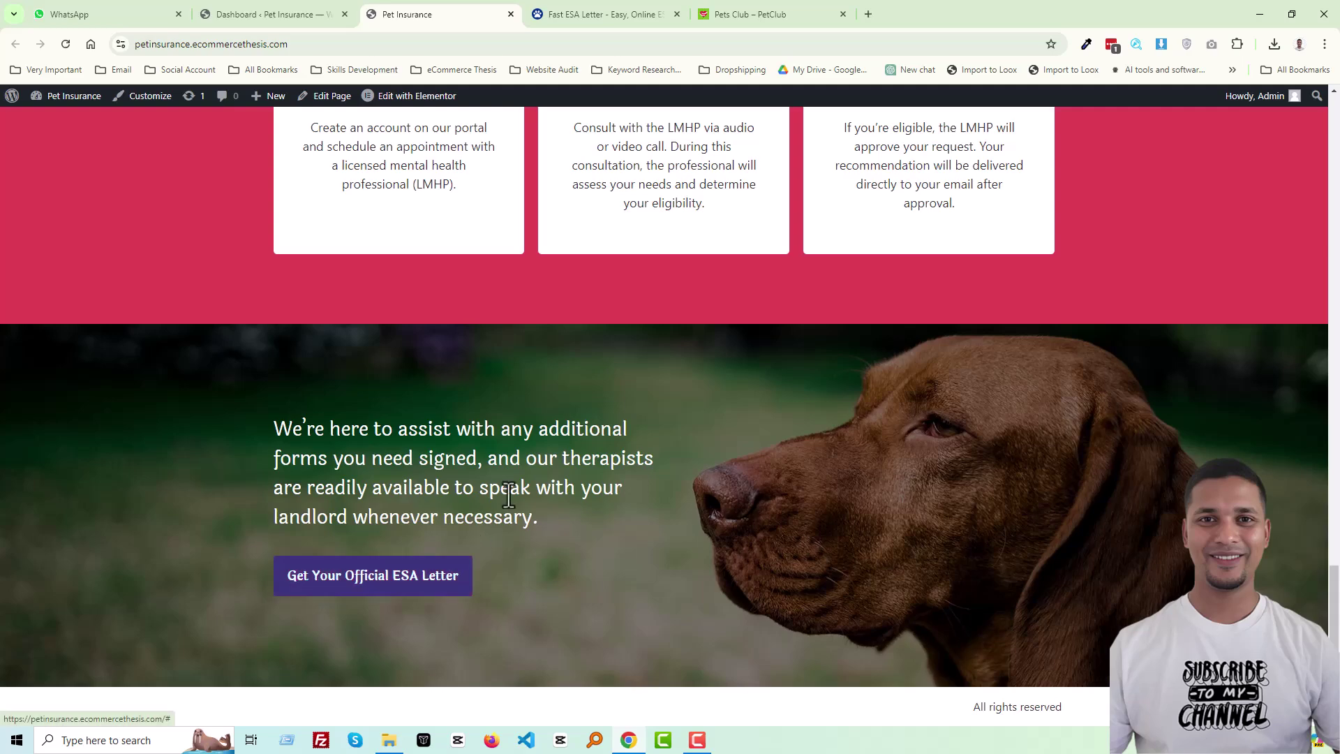
{"action": "scroll", "coordinate": [715, 363], "scroll_direction": "up", "scroll_amount": 1}
{"action": "scroll", "coordinate": [709, 354], "scroll_direction": "down", "scroll_amount": 1}
{"action": "left_click", "coordinate": [572, 14]}
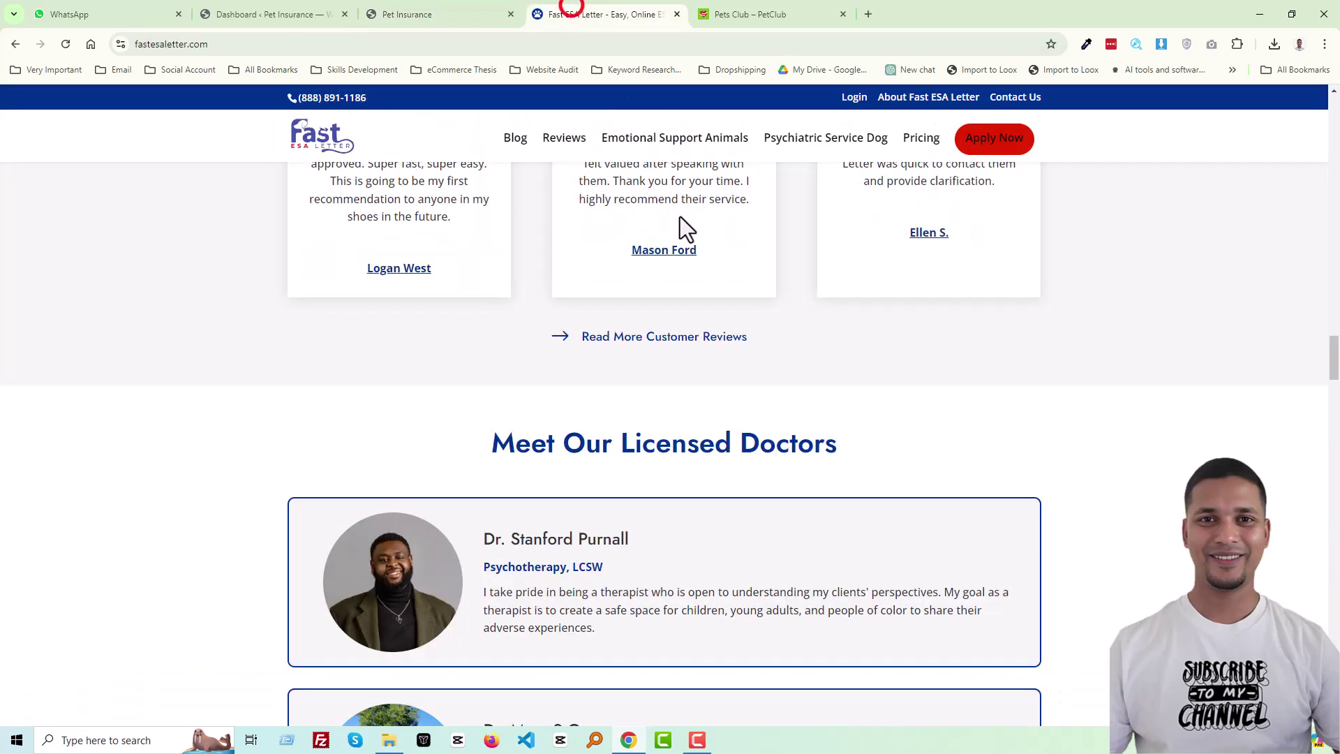
{"action": "scroll", "coordinate": [808, 369], "scroll_direction": "up", "scroll_amount": 13}
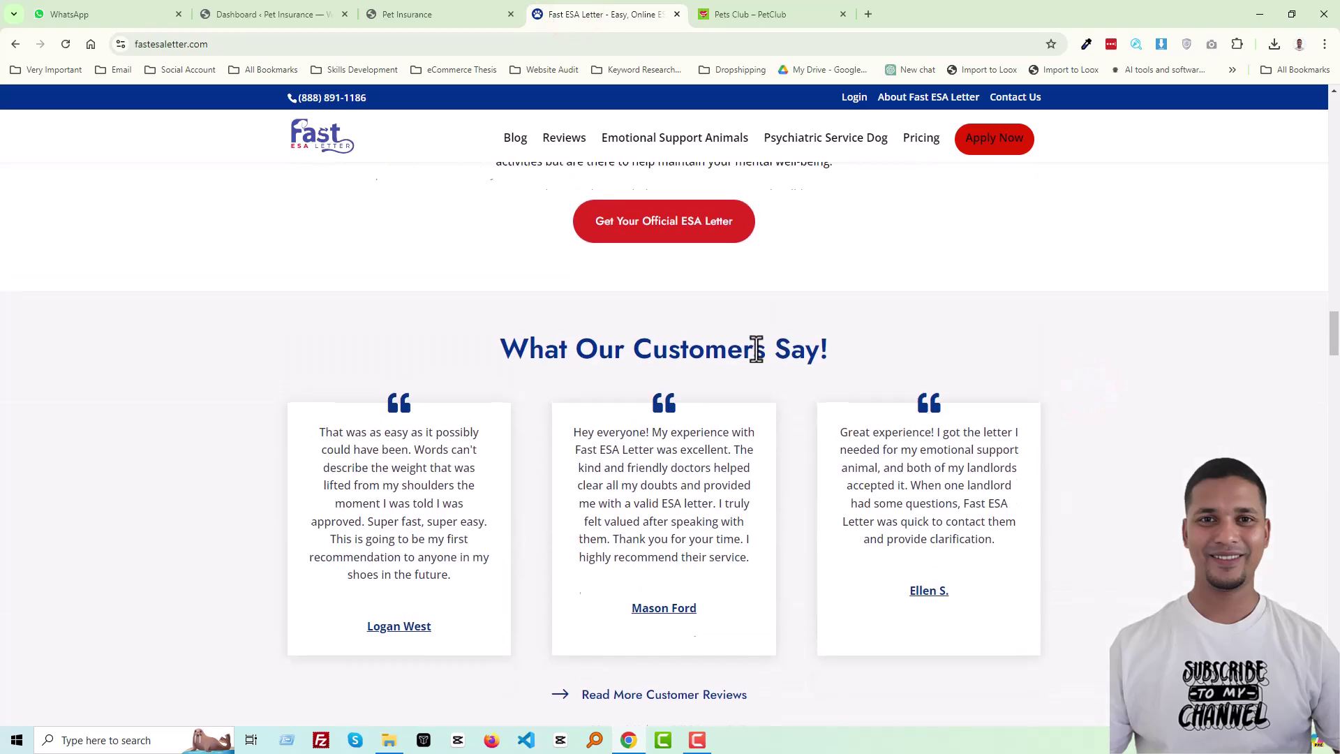
{"action": "scroll", "coordinate": [717, 321], "scroll_direction": "up", "scroll_amount": 10}
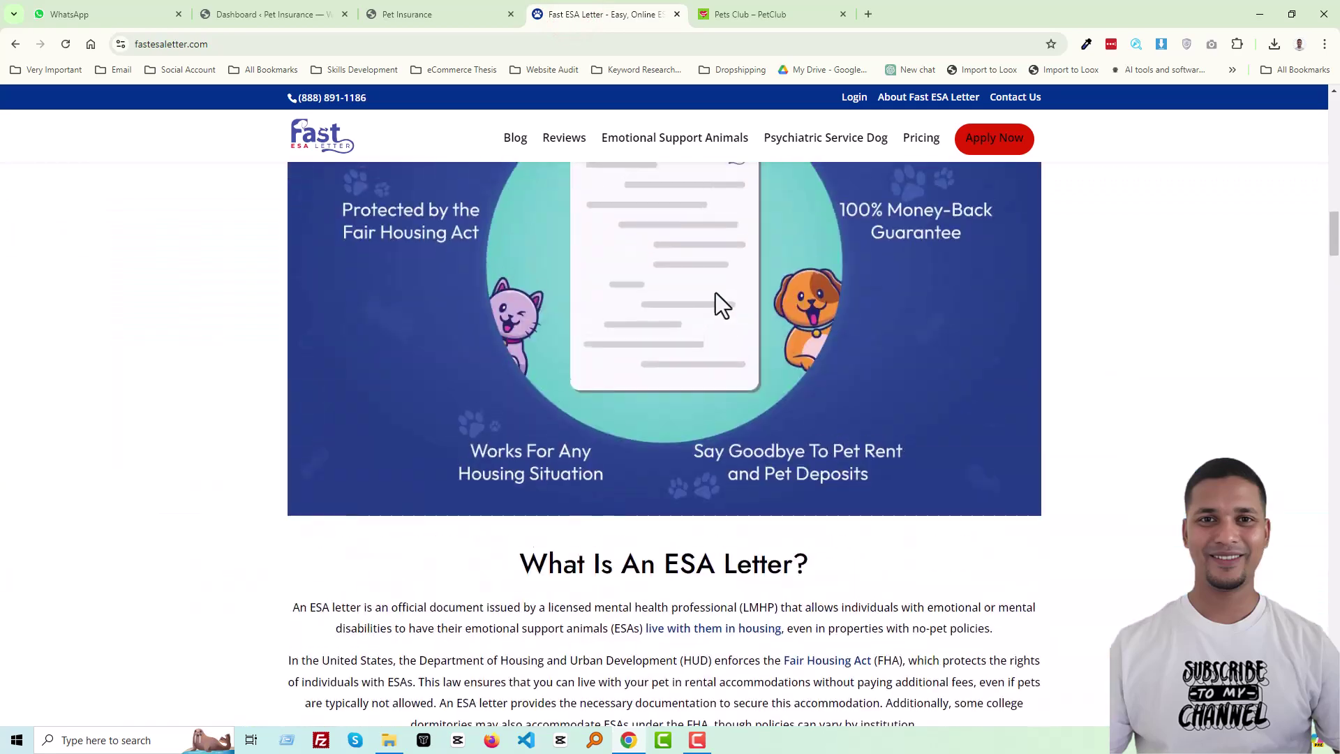
{"action": "left_click", "coordinate": [767, 23]}
{"action": "scroll", "coordinate": [690, 384], "scroll_direction": "up", "scroll_amount": 12}
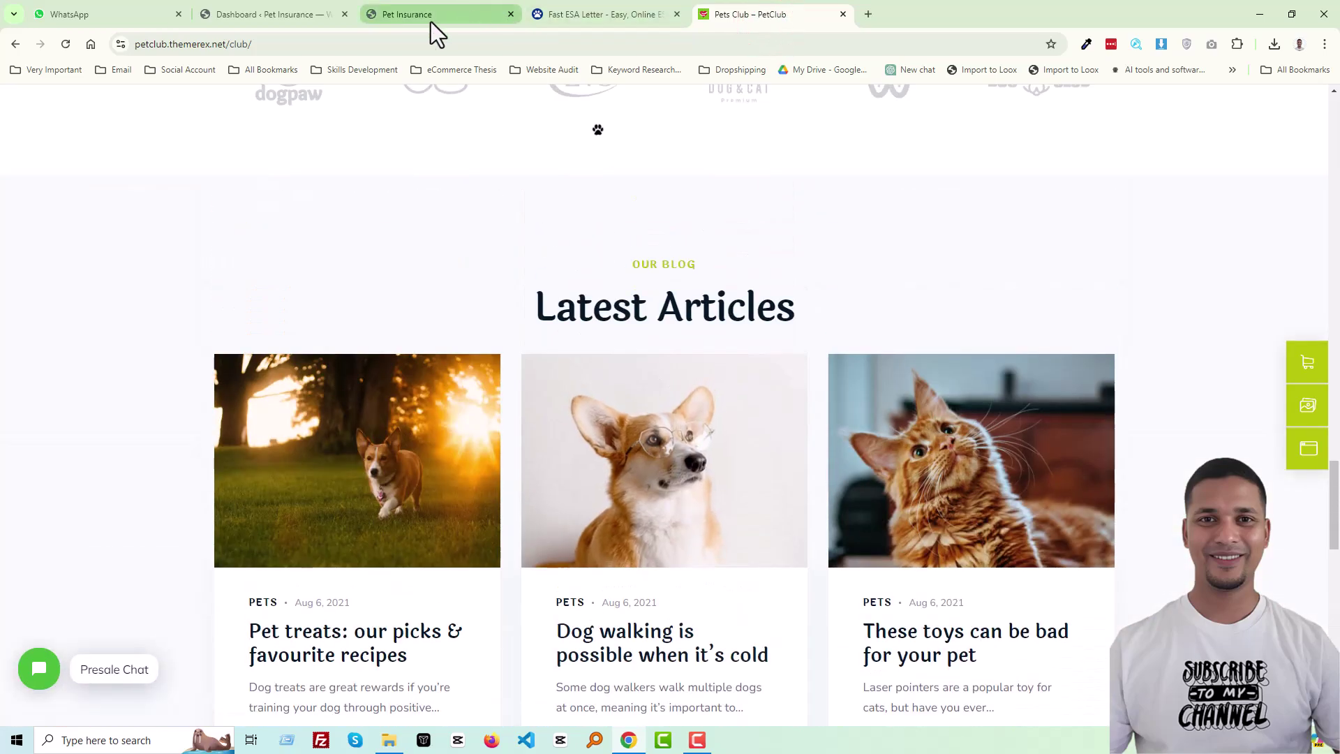
{"action": "left_click", "coordinate": [424, 15]}
{"action": "scroll", "coordinate": [639, 390], "scroll_direction": "up", "scroll_amount": 5}
{"action": "scroll", "coordinate": [639, 390], "scroll_direction": "down", "scroll_amount": 5}
{"action": "left_click", "coordinate": [566, 14]}
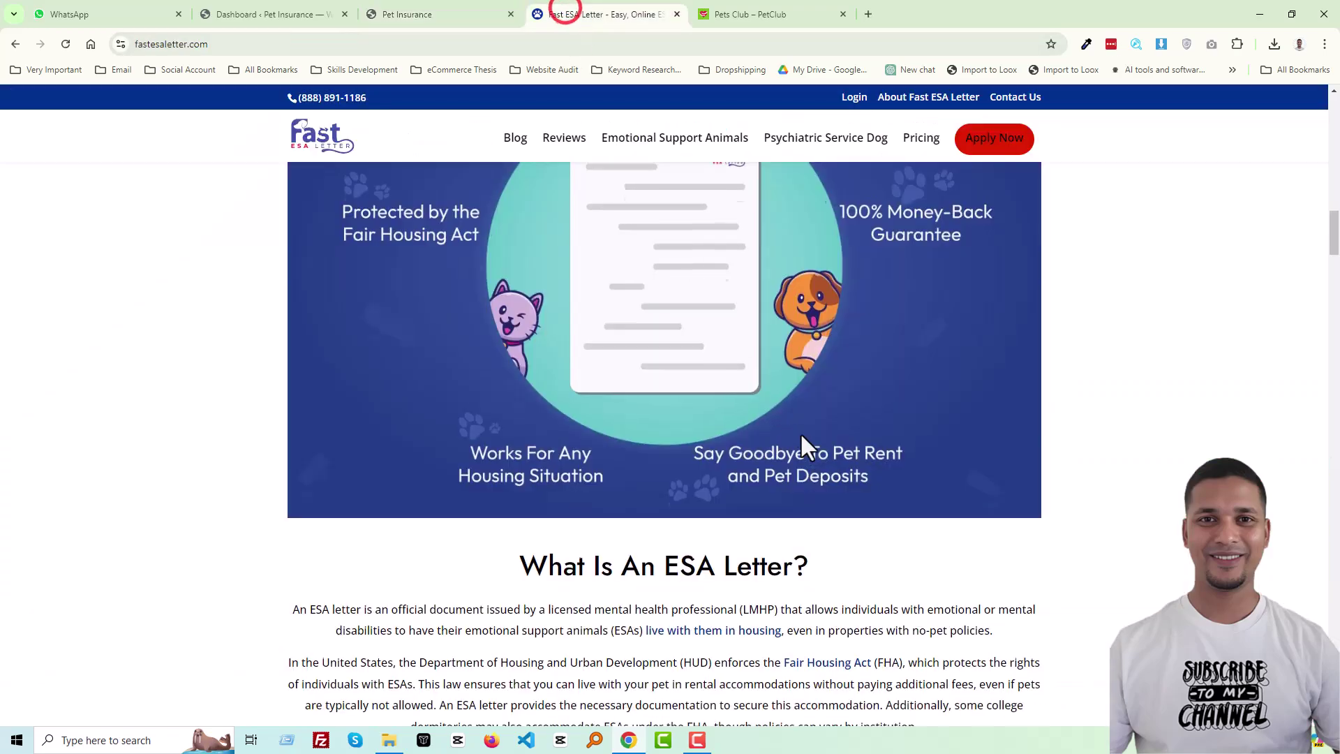
Step: Examine the 100% Money-Back Guarantee banner and the "What Is An ESA Letter?" section on the Fast ESA Letter site
{"action": "scroll", "coordinate": [799, 431], "scroll_direction": "up", "scroll_amount": 10}
{"action": "scroll", "coordinate": [649, 412], "scroll_direction": "down", "scroll_amount": 13}
{"action": "scroll", "coordinate": [596, 398], "scroll_direction": "down", "scroll_amount": 2}
{"action": "scroll", "coordinate": [664, 410], "scroll_direction": "up", "scroll_amount": 2}
{"action": "left_click_drag", "start_coordinate": [520, 353], "coordinate": [864, 582]}
{"action": "left_click", "coordinate": [895, 581]}
{"action": "scroll", "coordinate": [642, 349], "scroll_direction": "up", "scroll_amount": 6}
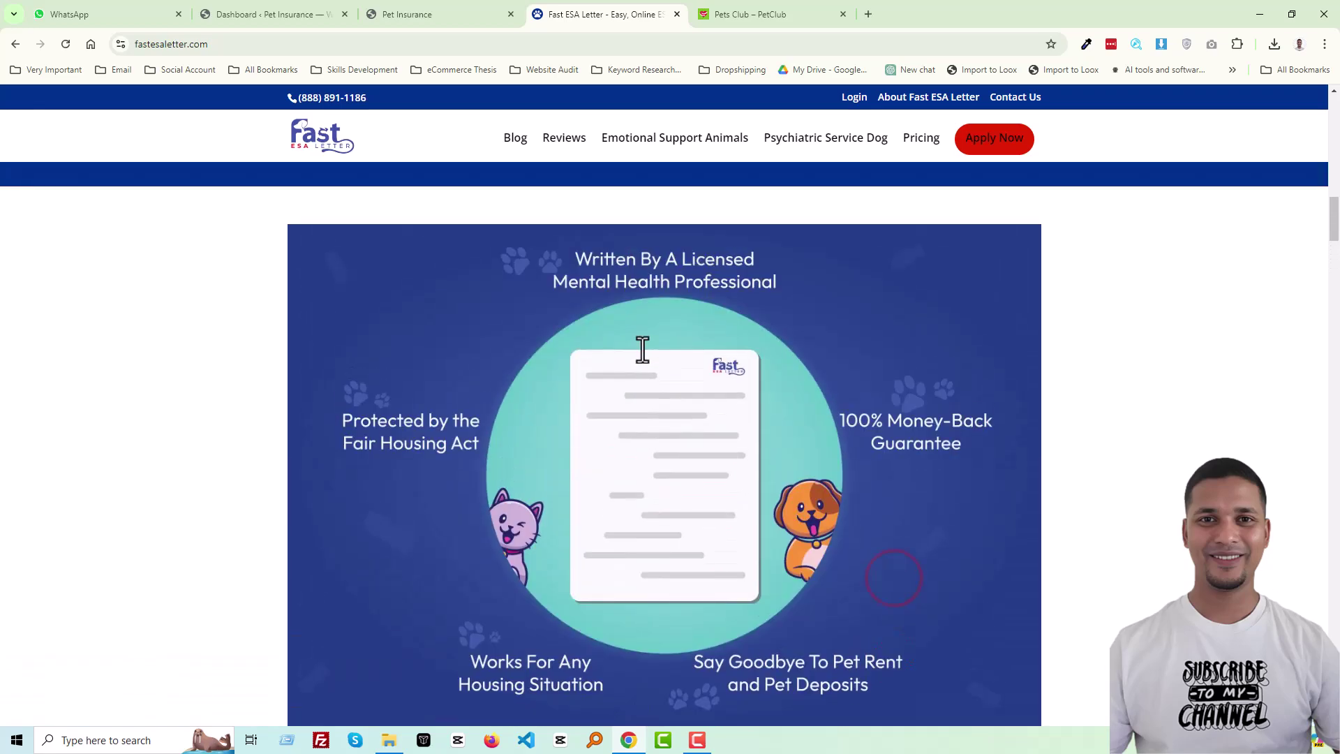
{"action": "scroll", "coordinate": [732, 353], "scroll_direction": "down", "scroll_amount": 6}
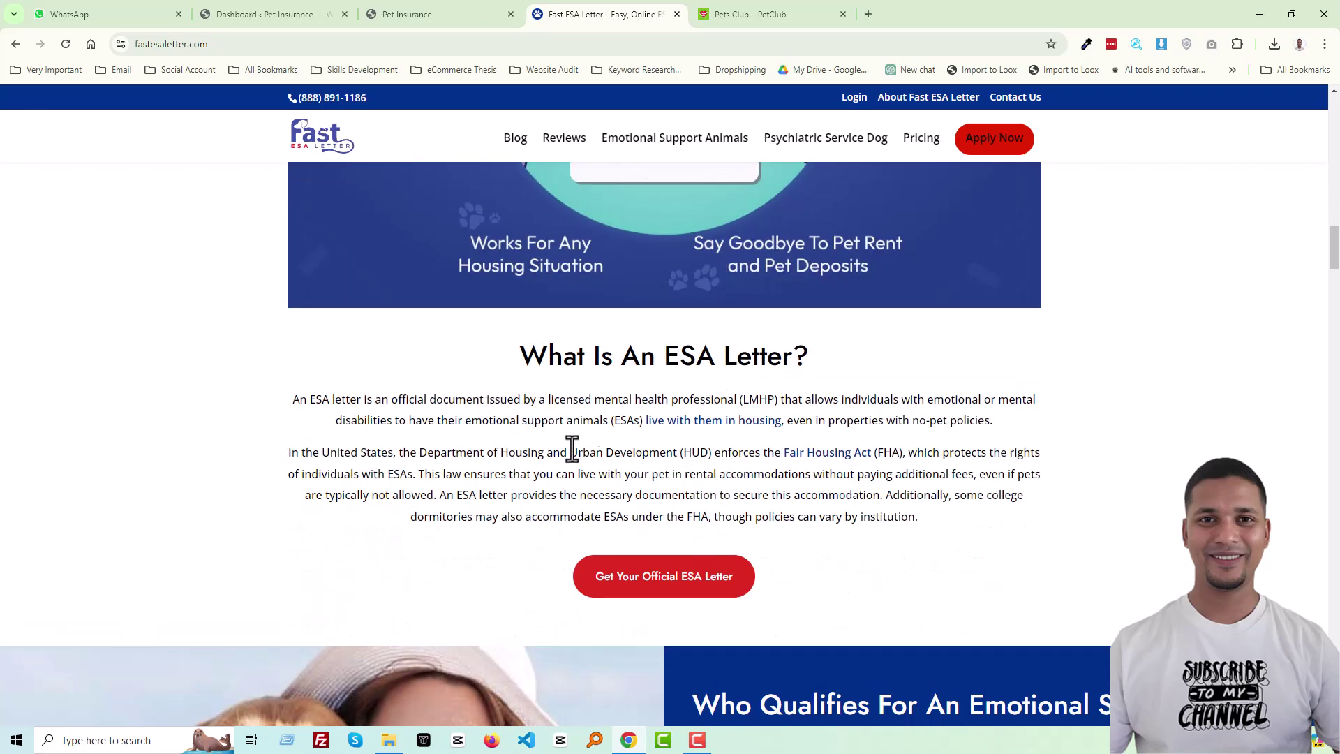
{"action": "scroll", "coordinate": [701, 430], "scroll_direction": "up", "scroll_amount": 9}
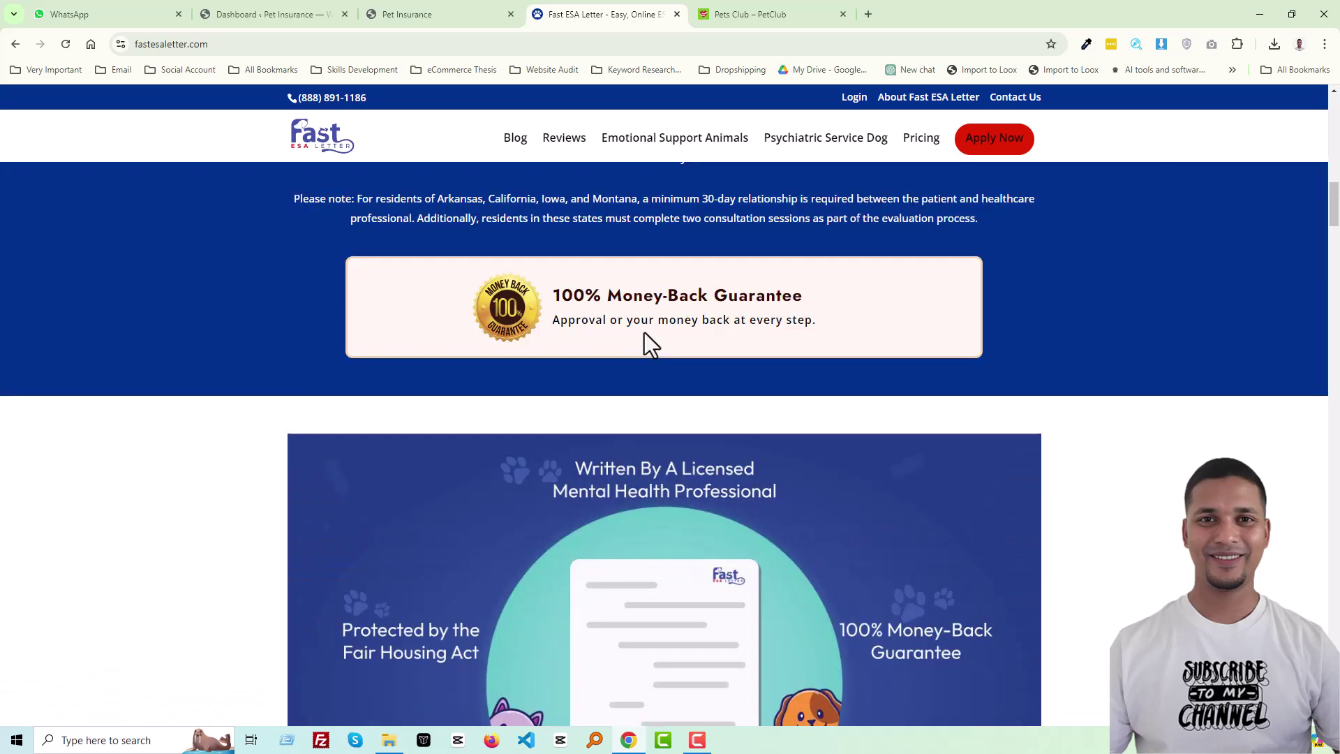
{"action": "scroll", "coordinate": [644, 344], "scroll_direction": "down", "scroll_amount": 5}
{"action": "scroll", "coordinate": [642, 580], "scroll_direction": "down", "scroll_amount": 4}
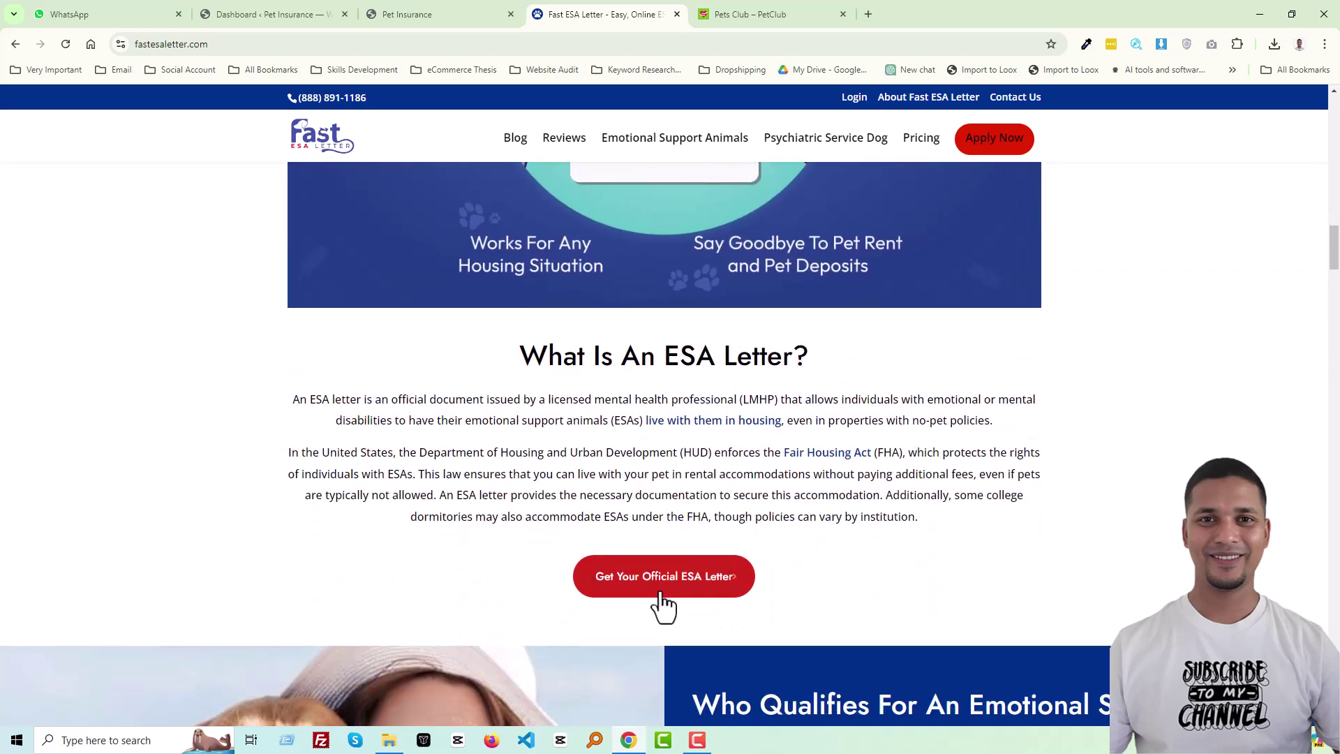
{"action": "scroll", "coordinate": [689, 593], "scroll_direction": "up", "scroll_amount": 1}
{"action": "scroll", "coordinate": [690, 569], "scroll_direction": "up", "scroll_amount": 8}
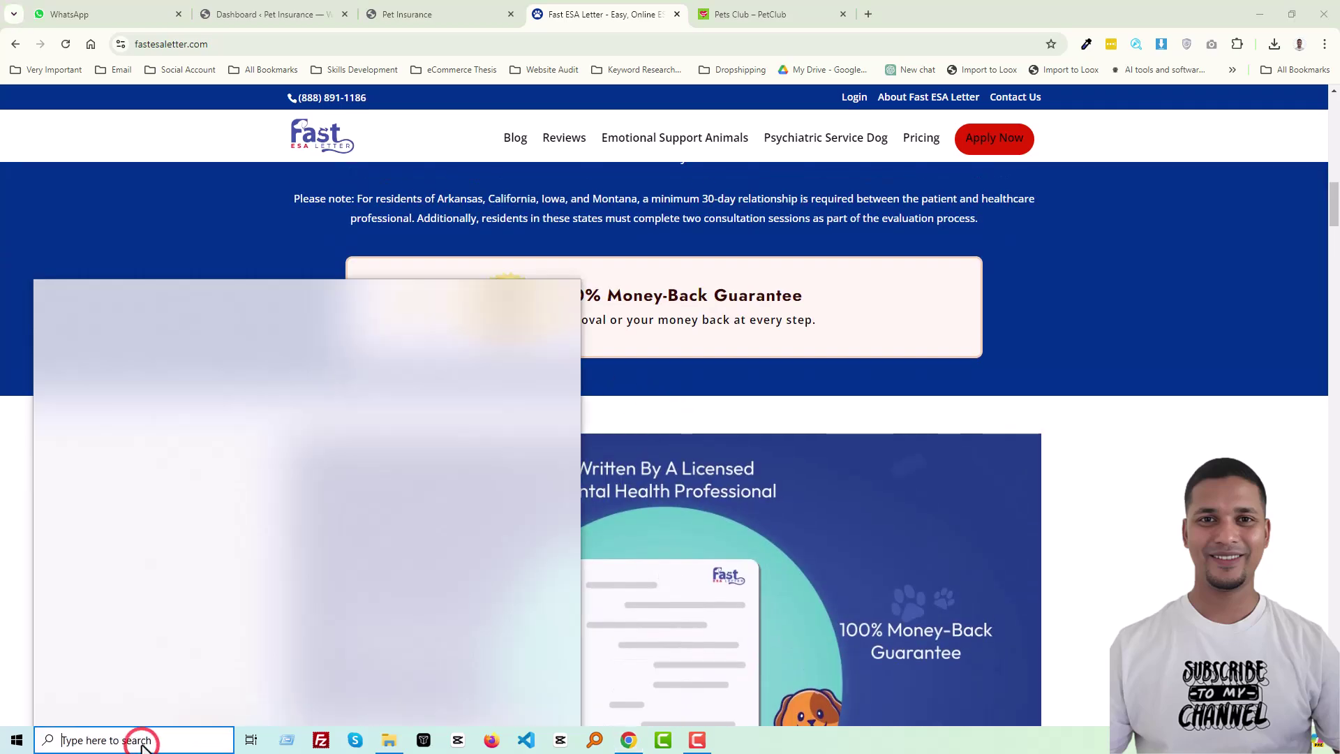
Step: Capture screenshots of the 100% Money-Back Guarantee banner and the "What Is An ESA Letter?" section
{"action": "key", "text": "Print"}
{"action": "left_click_drag", "start_coordinate": [278, 245], "coordinate": [1077, 380]}
{"action": "scroll", "coordinate": [740, 479], "scroll_direction": "down", "scroll_amount": 4}
{"action": "scroll", "coordinate": [740, 479], "scroll_direction": "down", "scroll_amount": 5}
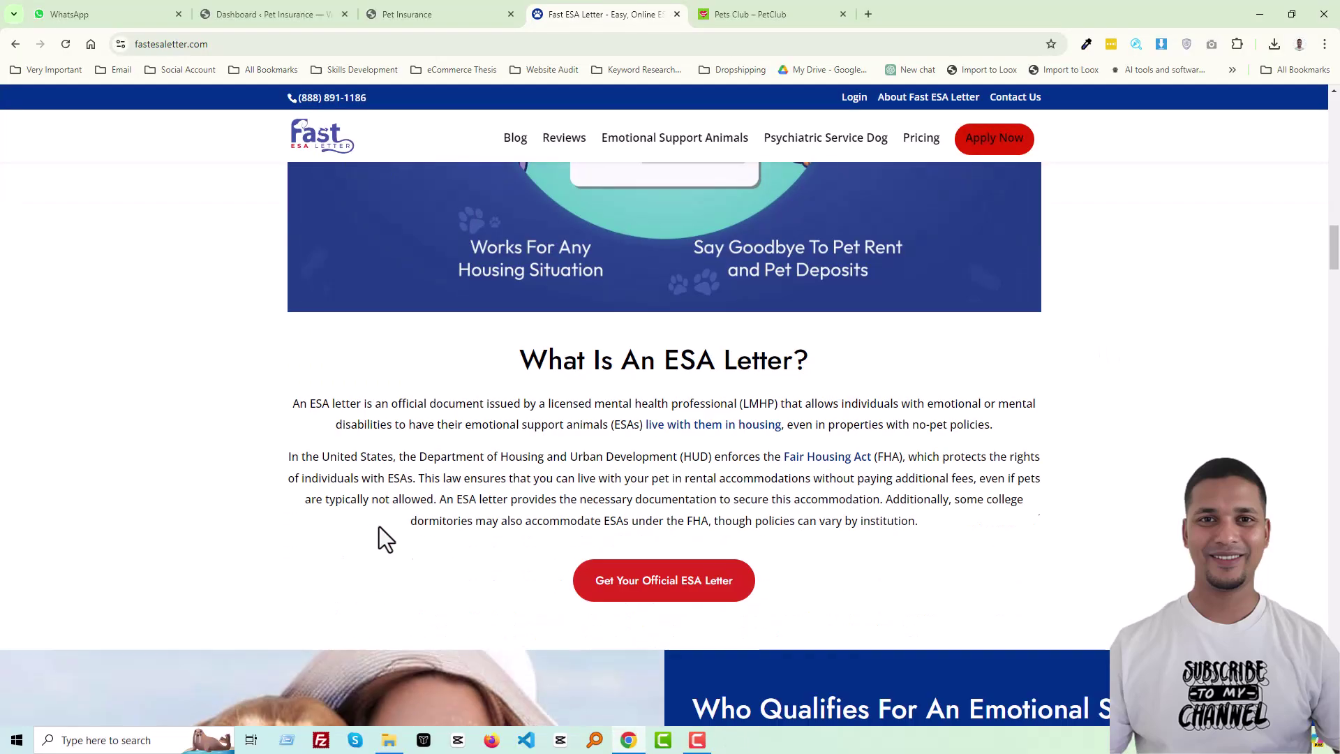
{"action": "key", "text": "Print"}
{"action": "left_click_drag", "start_coordinate": [242, 330], "coordinate": [1145, 628]}
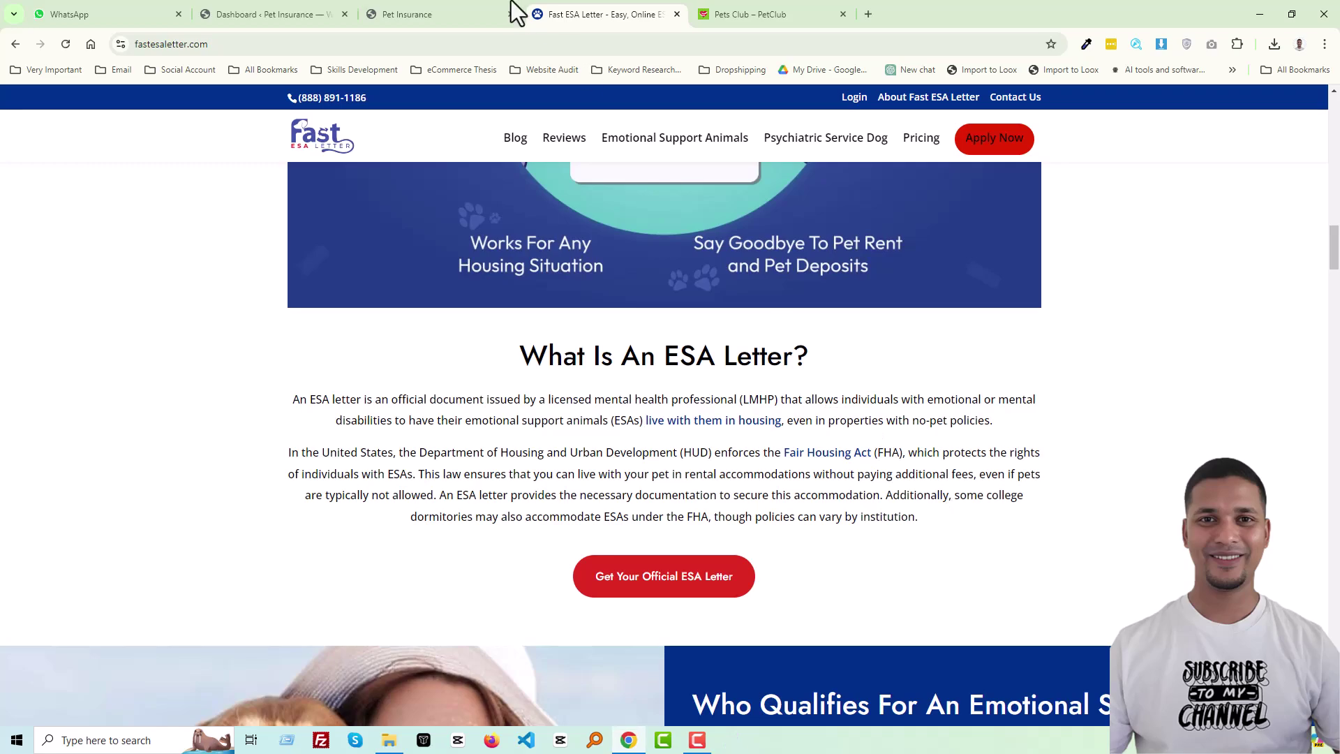
Step: Return to the Pet Insurance homepage and open it for editing in Elementor
{"action": "left_click", "coordinate": [390, 14]}
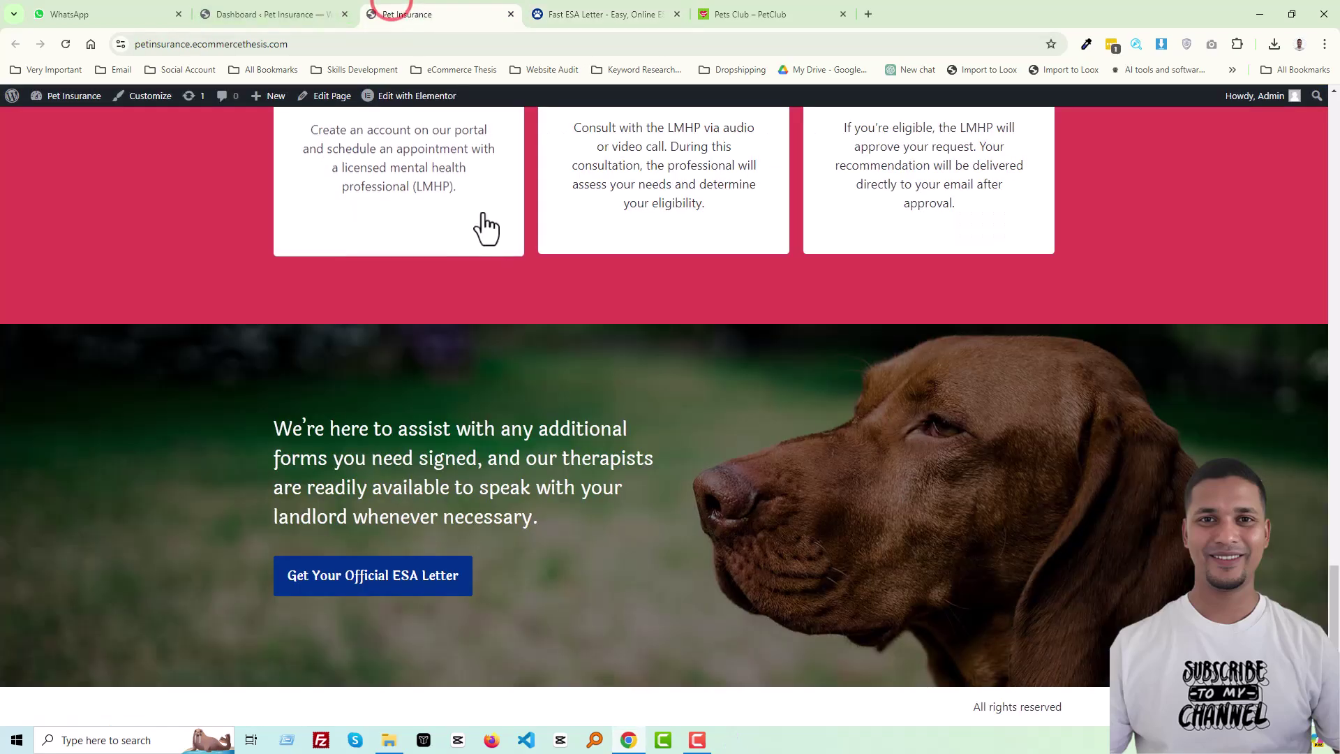
{"action": "scroll", "coordinate": [484, 225], "scroll_direction": "up", "scroll_amount": 5}
{"action": "mouse_move", "coordinate": [410, 99]}
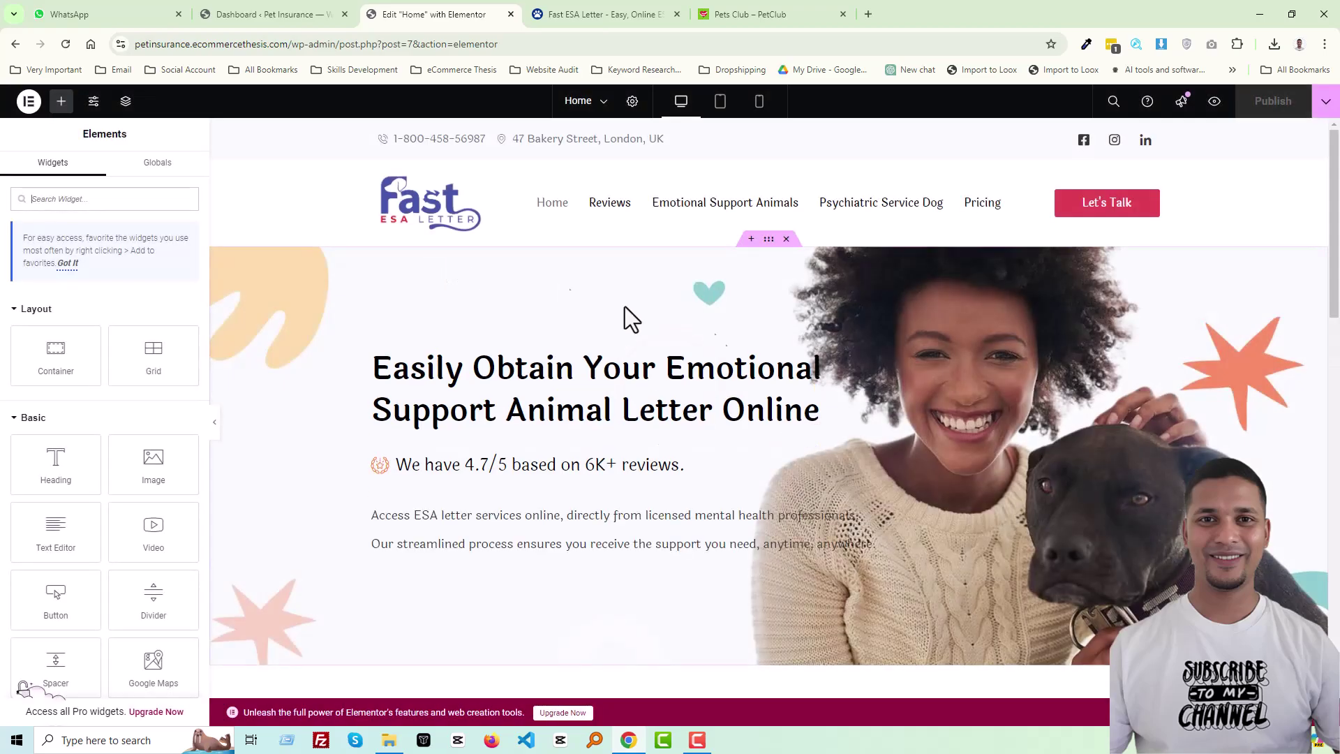
Step: Add a flexbox container with one-third and two-thirds columns below the dog banner and move the wider column first
{"action": "scroll", "coordinate": [636, 250], "scroll_direction": "down", "scroll_amount": 5}
{"action": "scroll", "coordinate": [796, 305], "scroll_direction": "down", "scroll_amount": 15}
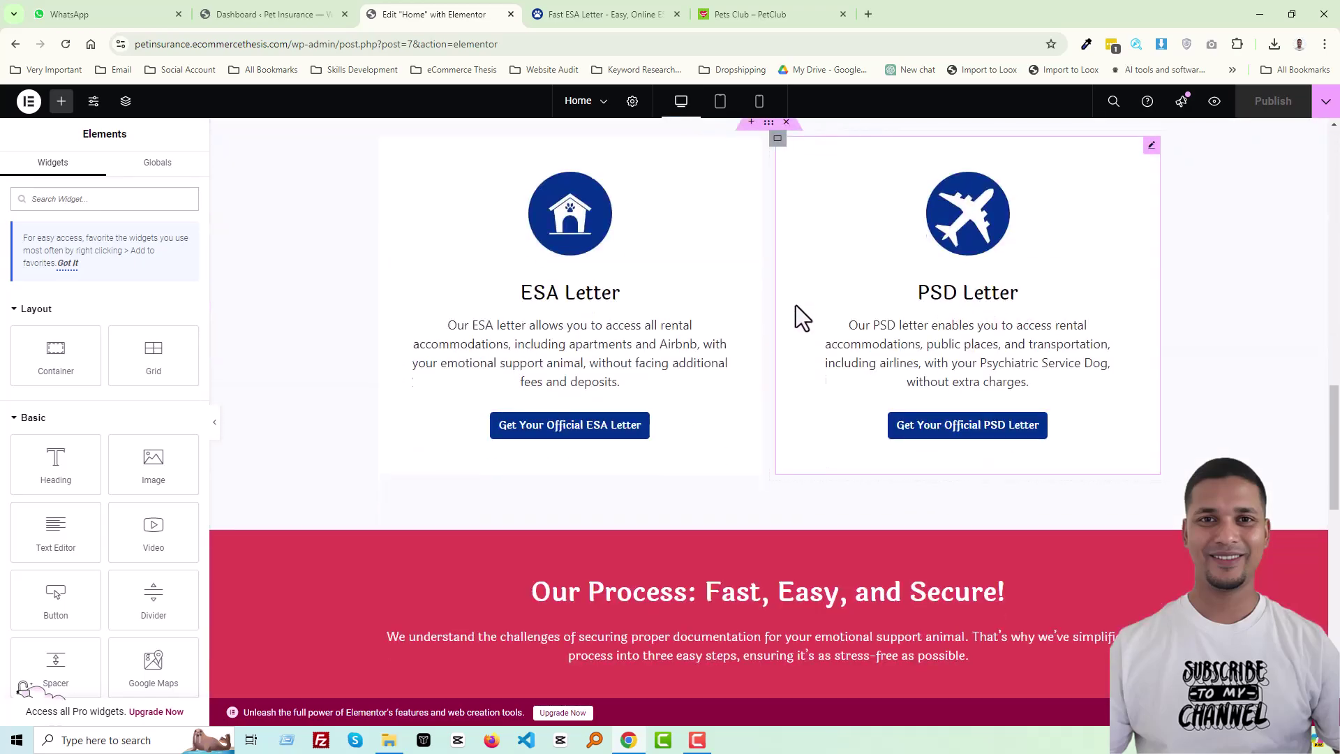
{"action": "scroll", "coordinate": [803, 302], "scroll_direction": "down", "scroll_amount": 6}
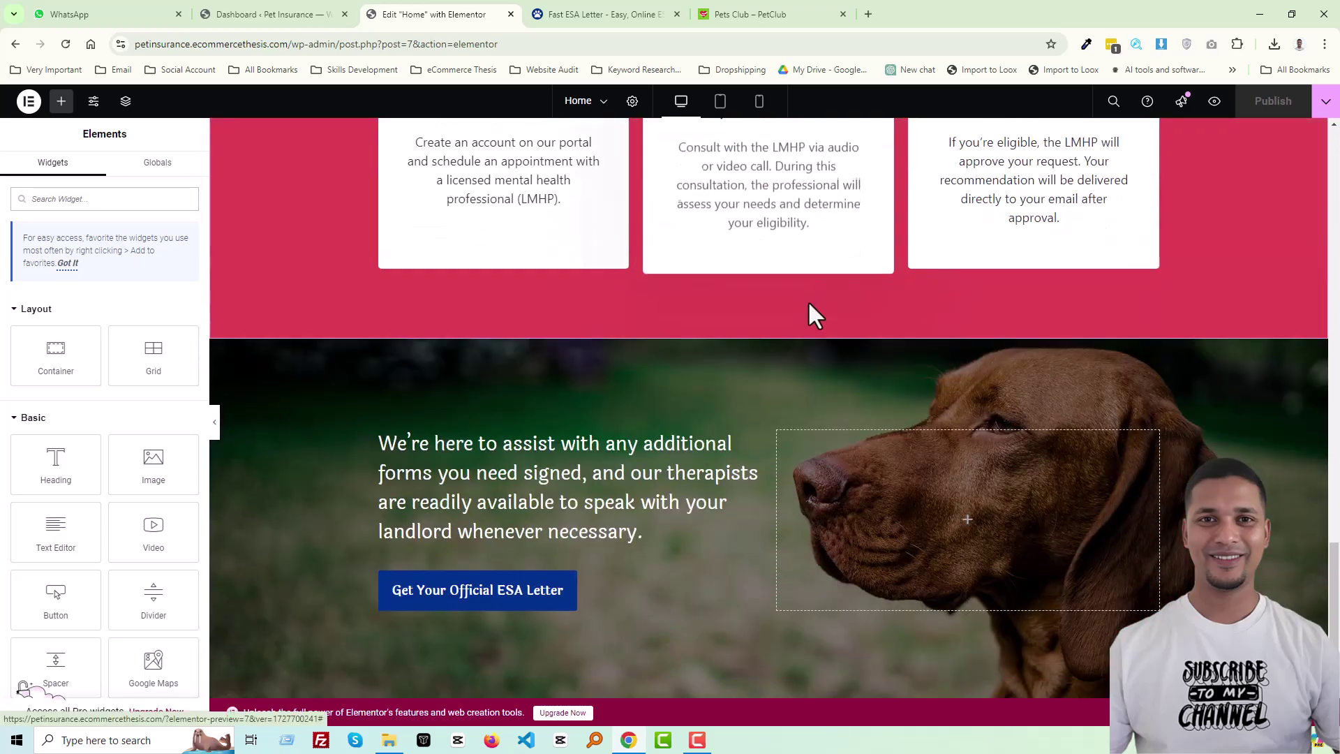
{"action": "scroll", "coordinate": [810, 300], "scroll_direction": "down", "scroll_amount": 2}
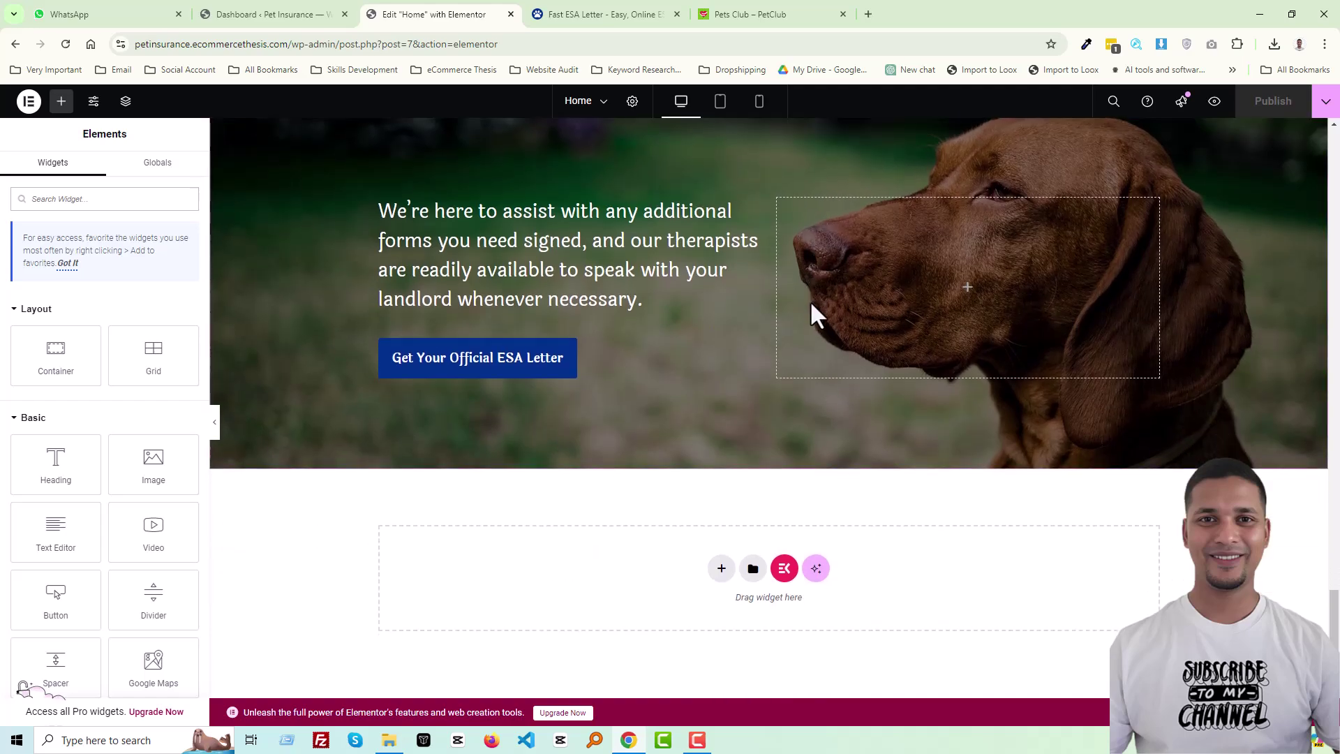
{"action": "left_click", "coordinate": [723, 569]}
{"action": "left_click", "coordinate": [725, 616]}
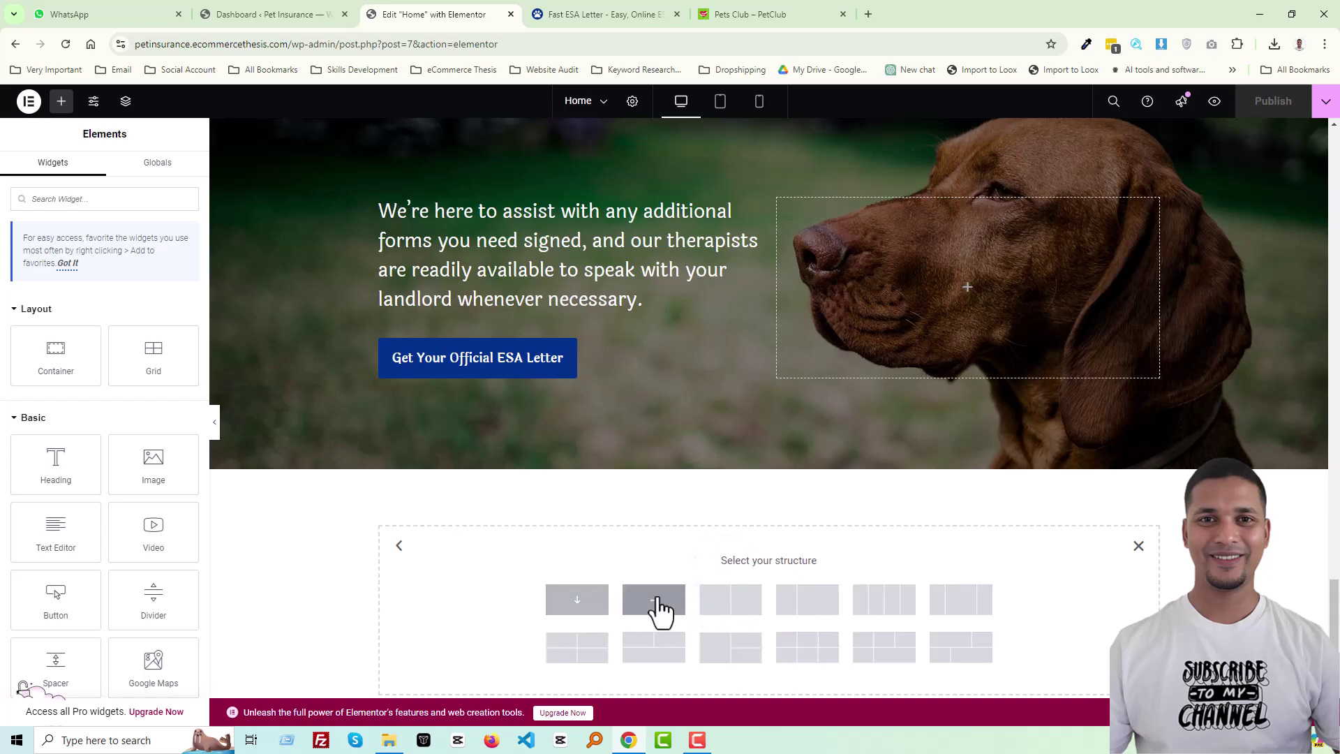
{"action": "left_click", "coordinate": [815, 600]}
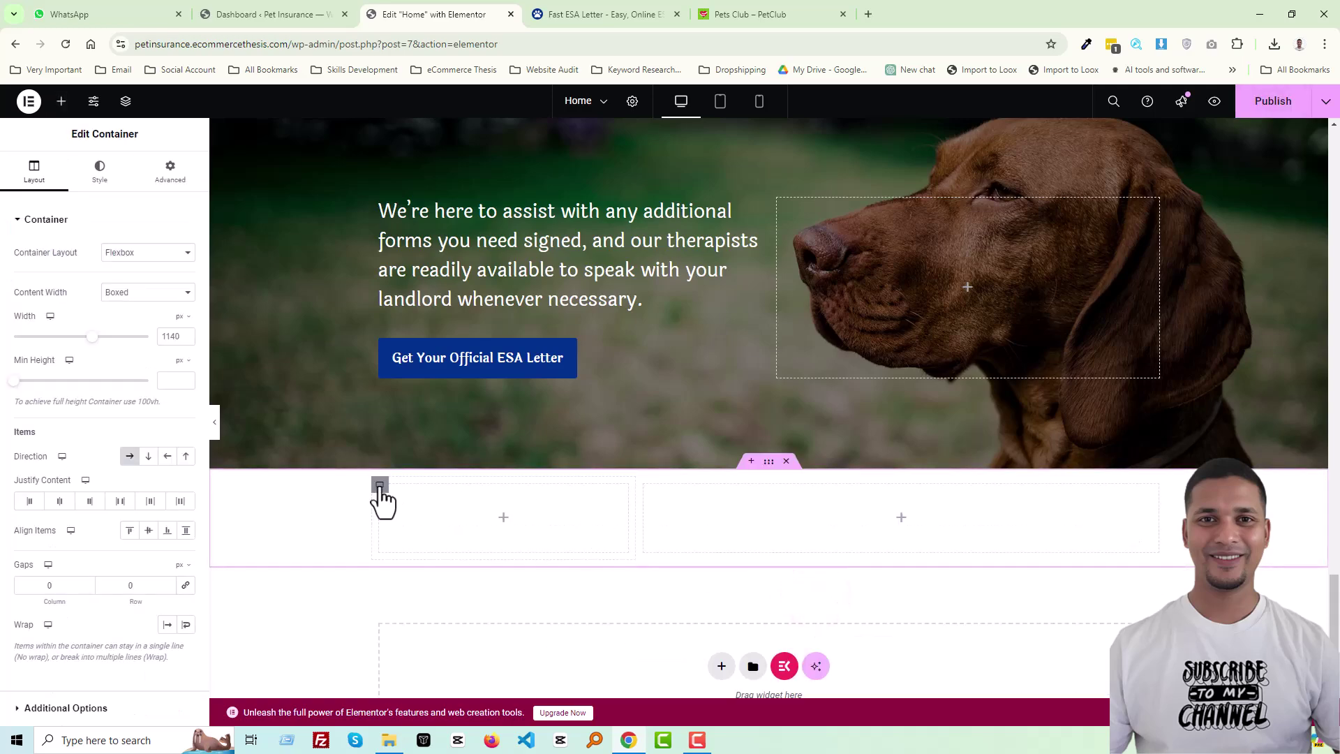
{"action": "mouse_move", "coordinate": [380, 484]}
{"action": "left_mouse_down"}
{"action": "mouse_move", "coordinate": [822, 488]}
{"action": "mouse_move", "coordinate": [578, 470]}
{"action": "mouse_move", "coordinate": [392, 486]}
{"action": "mouse_move", "coordinate": [378, 475]}
{"action": "left_mouse_up"}
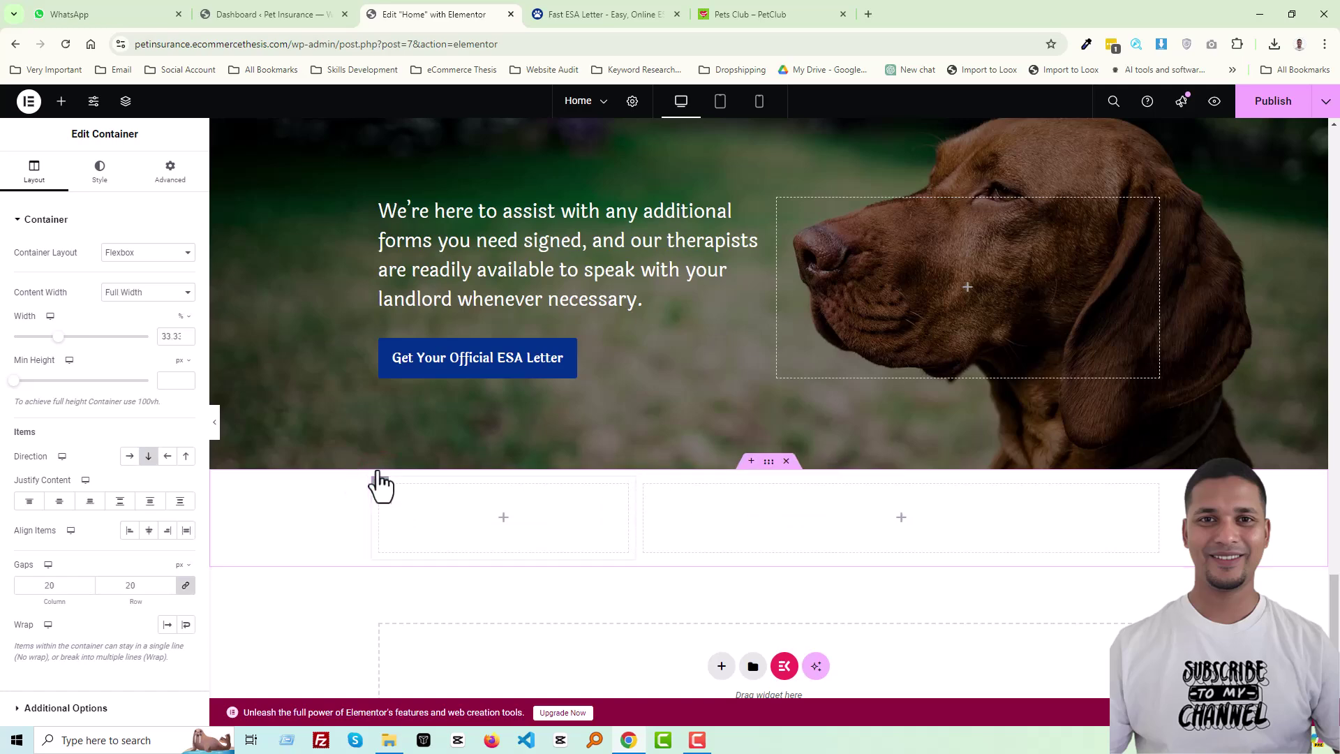
{"action": "left_click_drag", "start_coordinate": [646, 487], "coordinate": [376, 488]}
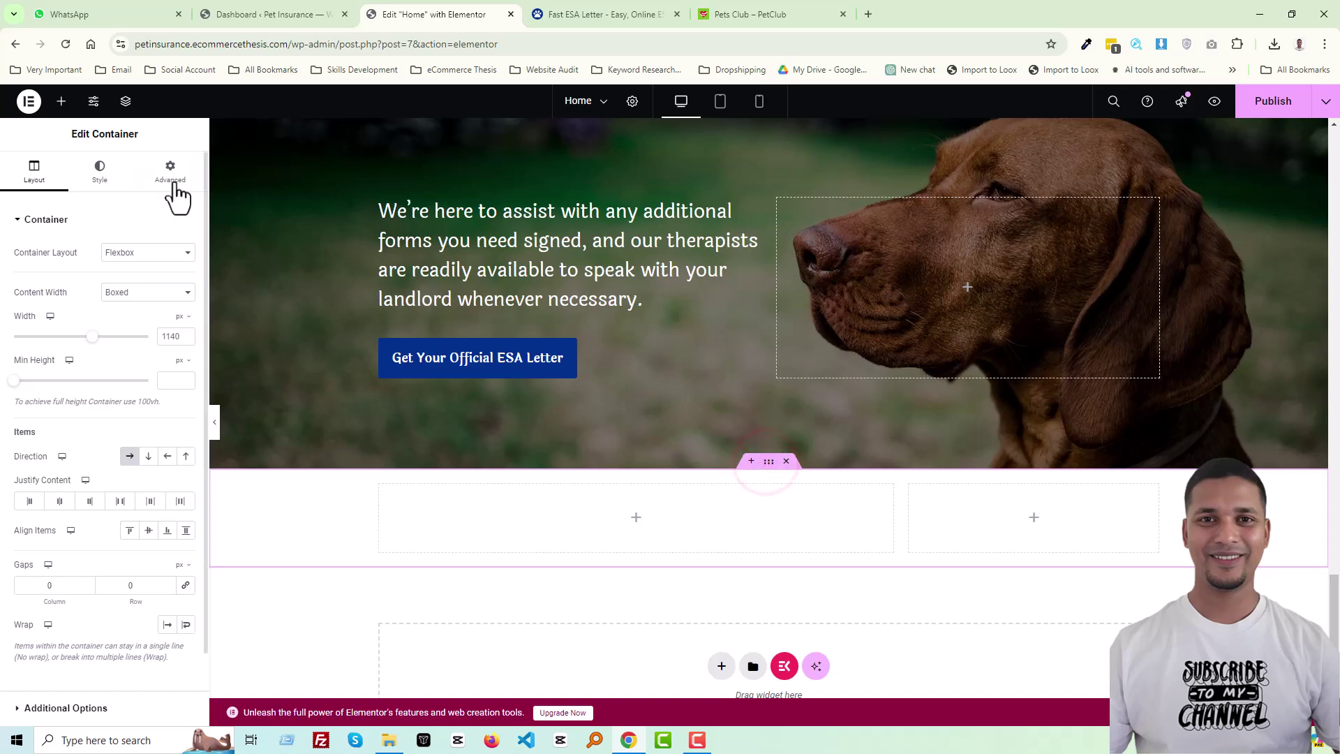
Step: Unlink the new parent container's padding and set the top and bottom padding to 120 px
{"action": "left_click", "coordinate": [168, 168]}
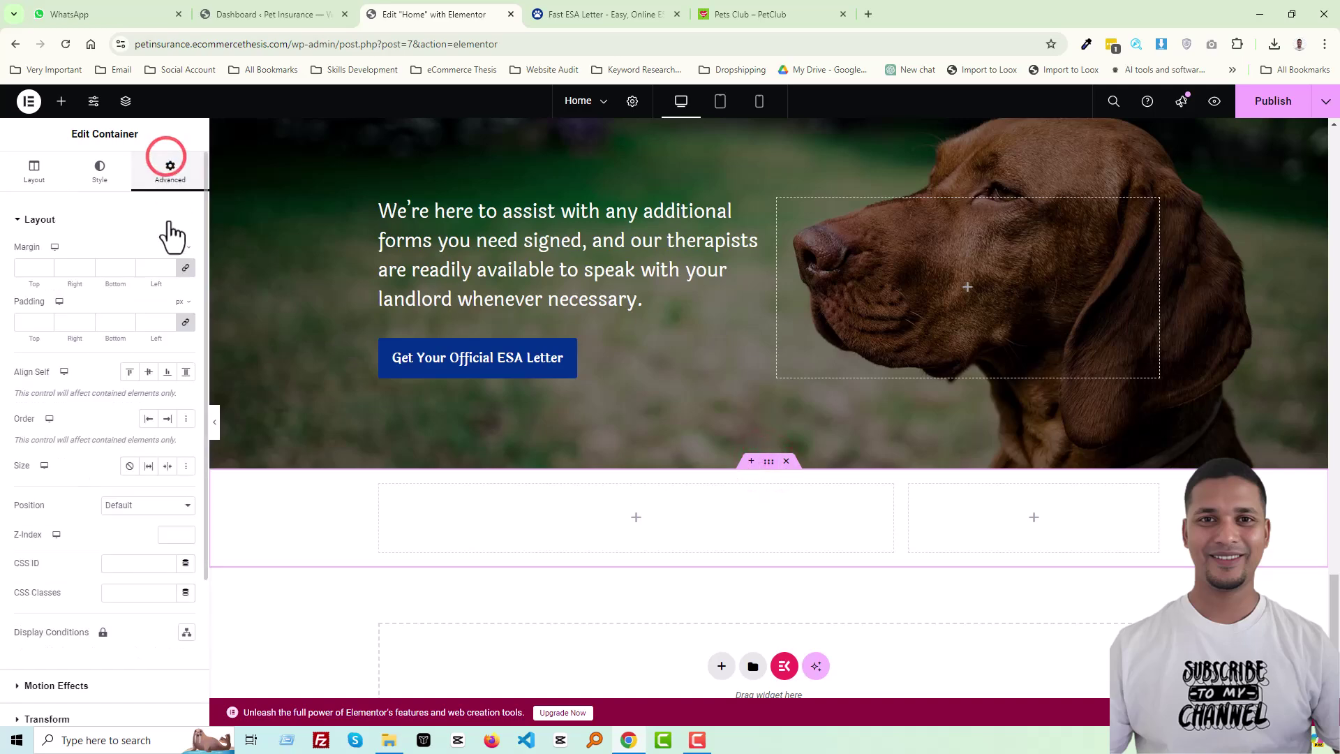
{"action": "left_click", "coordinate": [185, 321]}
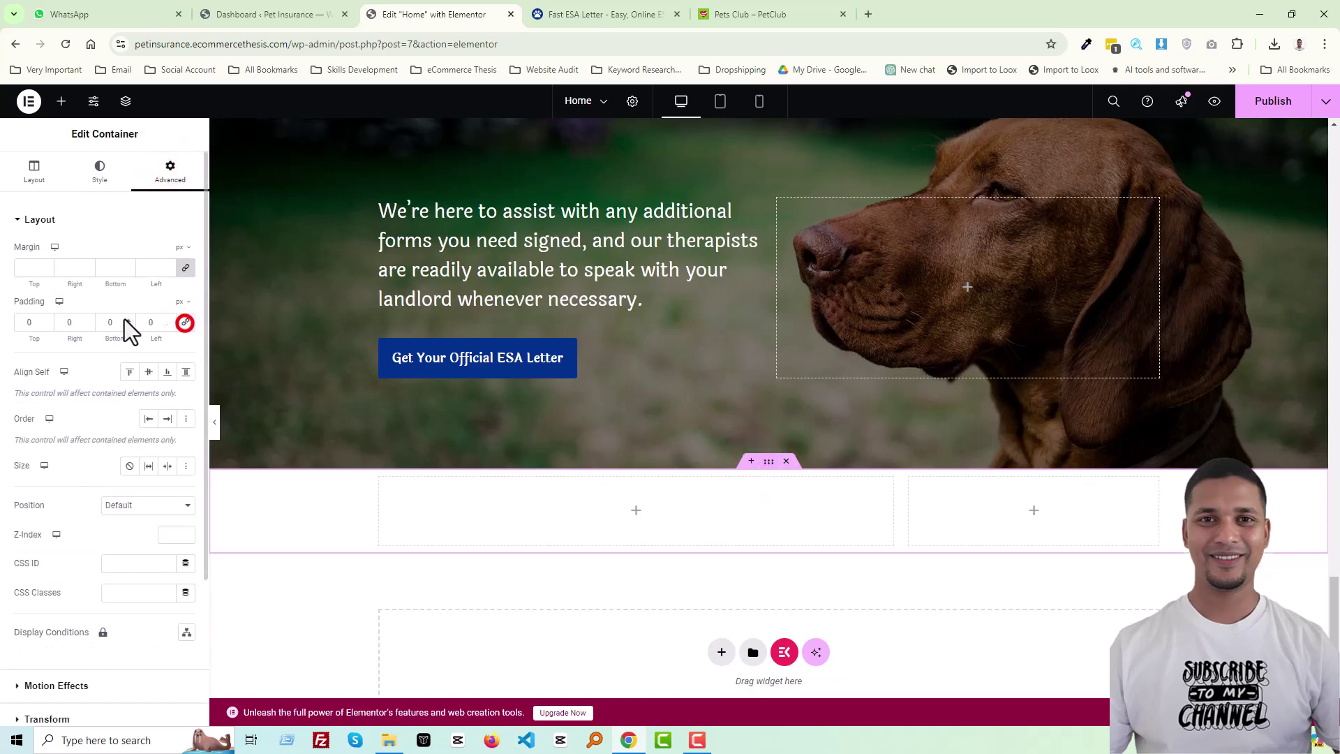
{"action": "left_click", "coordinate": [27, 323]}
{"action": "type", "text": "1200"}
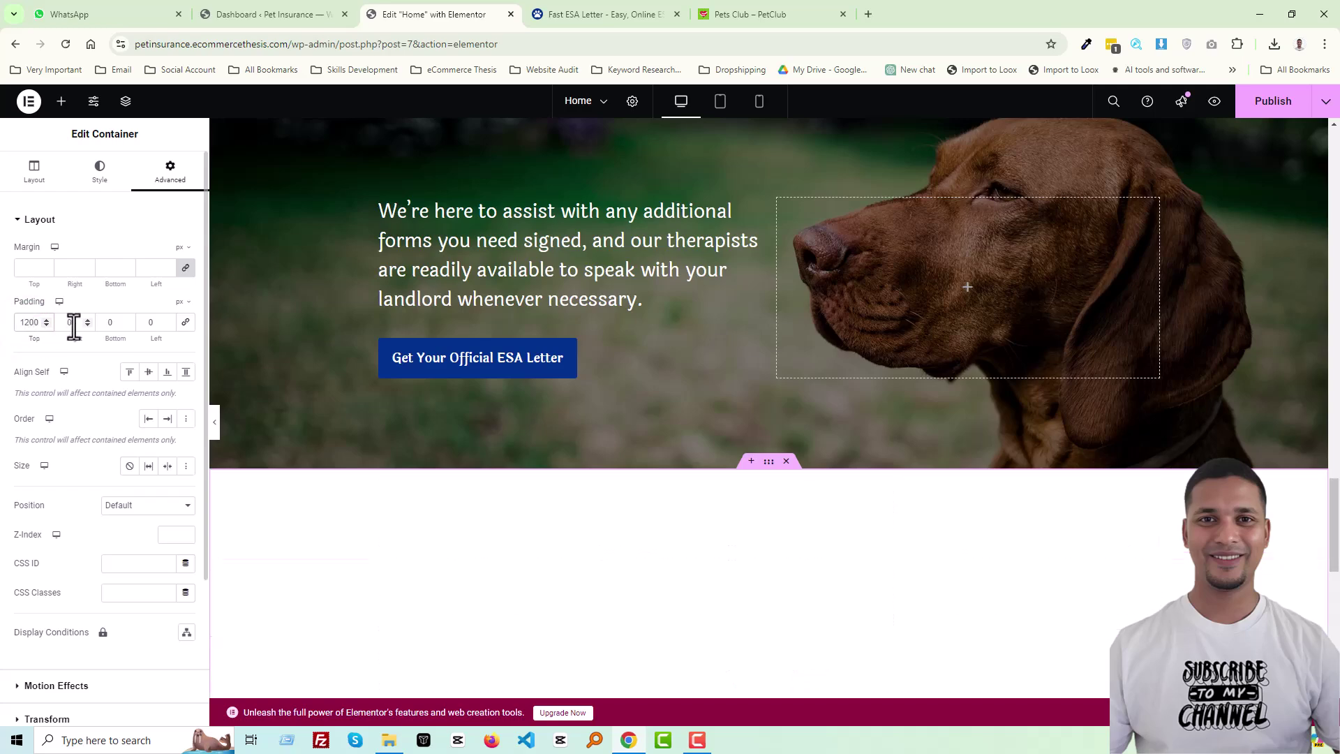
{"action": "type", "text": "120"}
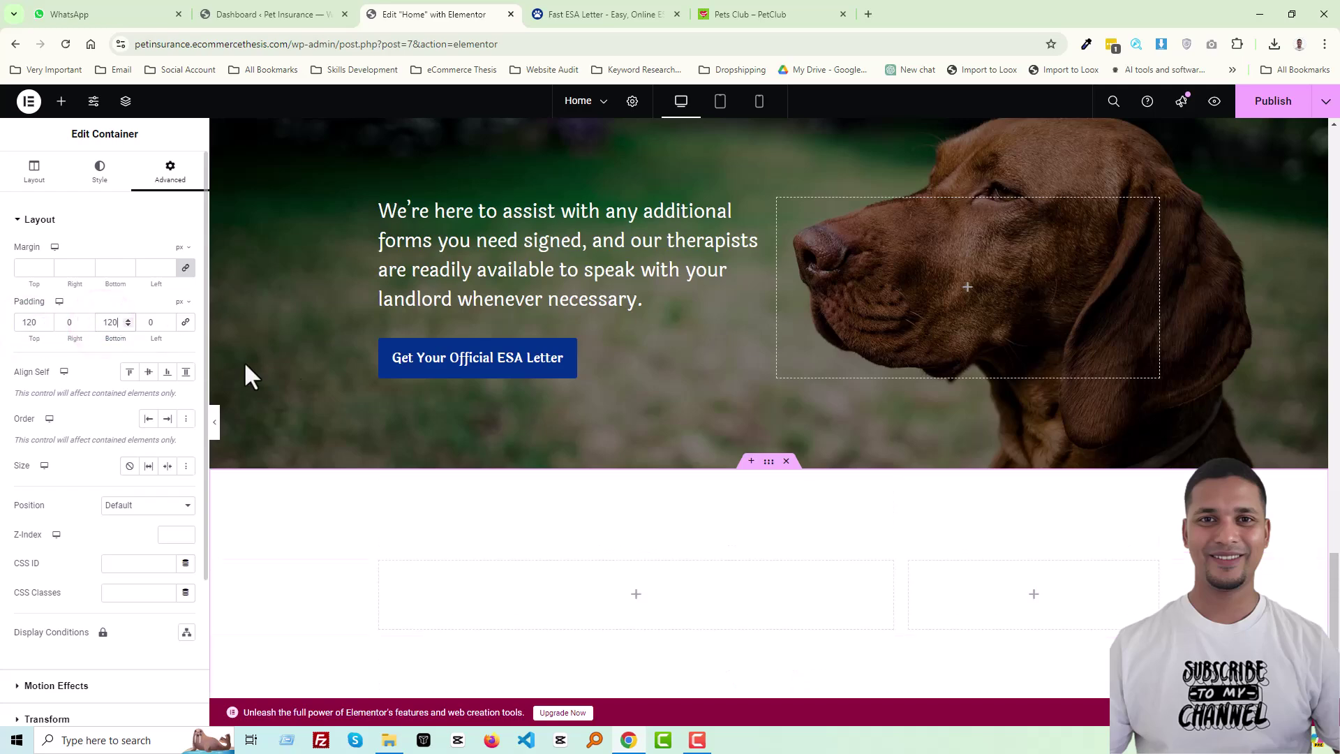
{"action": "scroll", "coordinate": [492, 421], "scroll_direction": "down", "scroll_amount": 3}
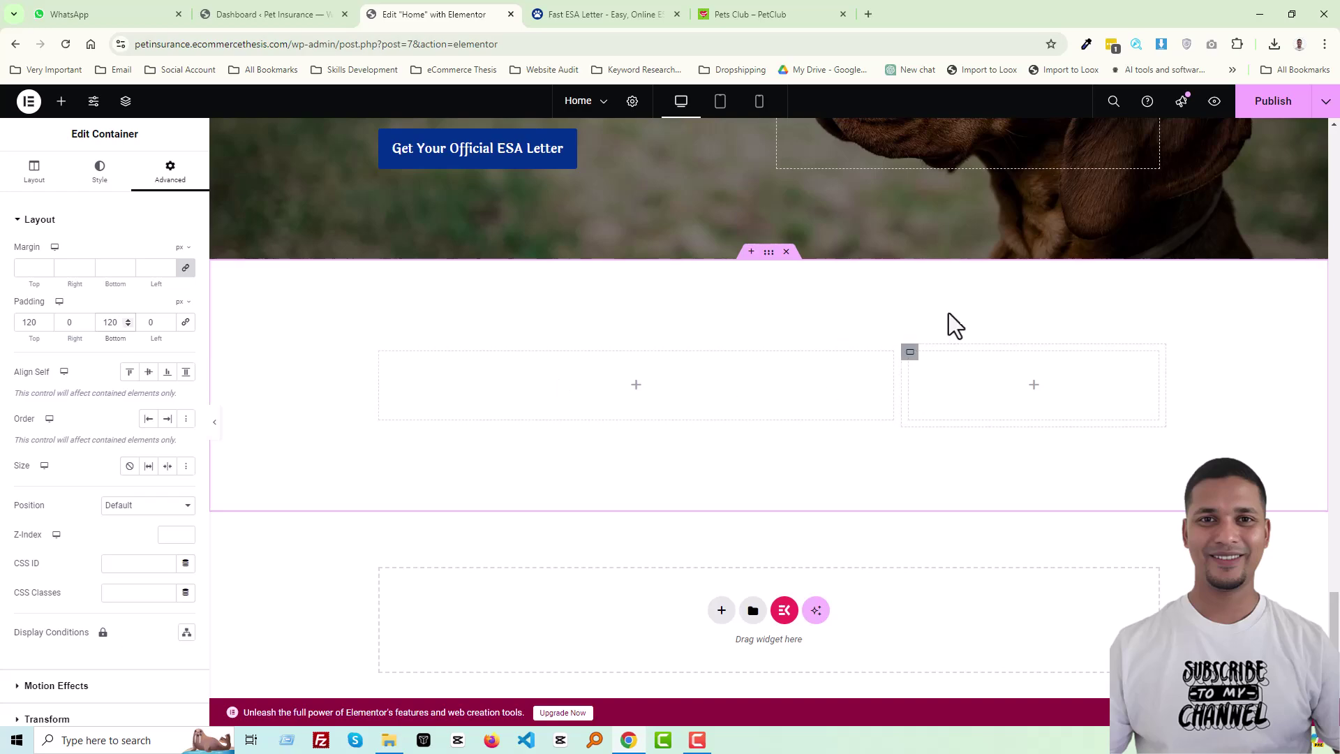
Step: Check the money-back guarantee banner on the Fast ESA Letter site and copy the Step 1 icon box from the Our Process section
{"action": "left_click", "coordinate": [618, 19]}
{"action": "scroll", "coordinate": [635, 301], "scroll_direction": "up", "scroll_amount": 7}
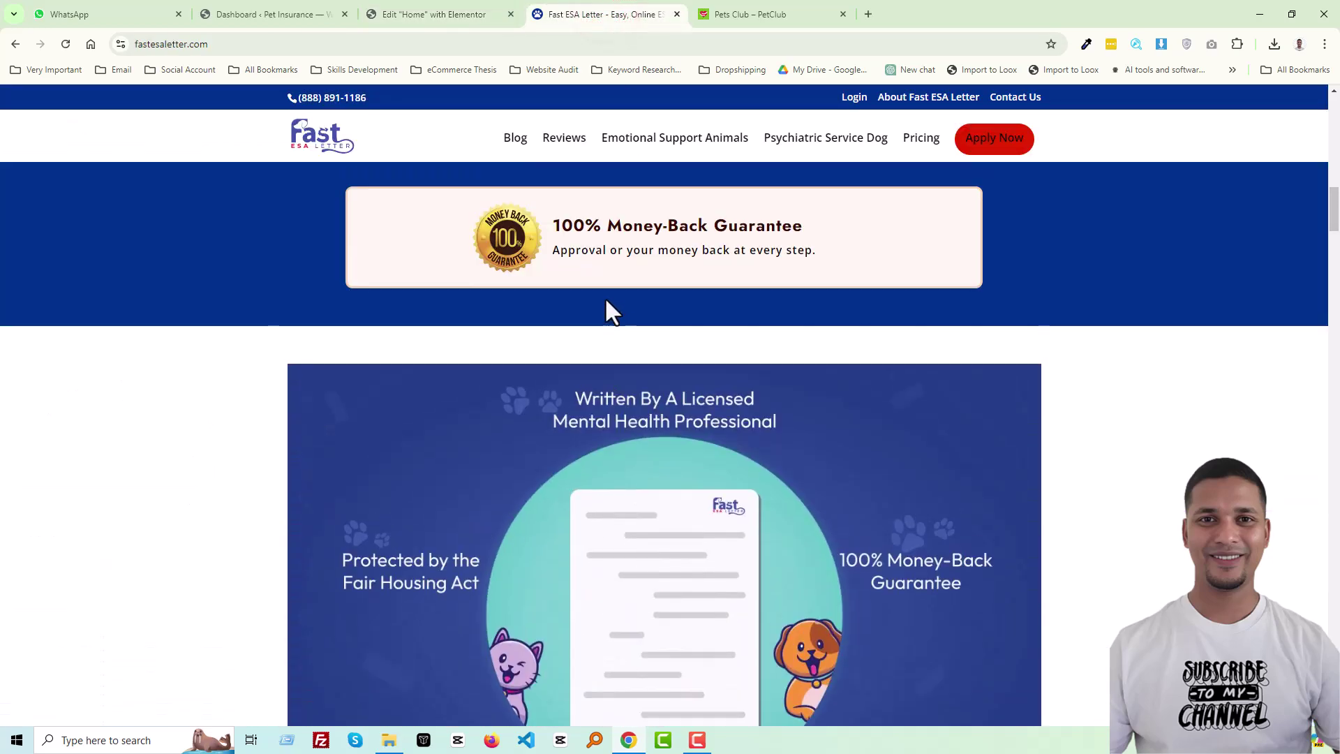
{"action": "left_click", "coordinate": [529, 236]}
{"action": "left_click", "coordinate": [433, 6]}
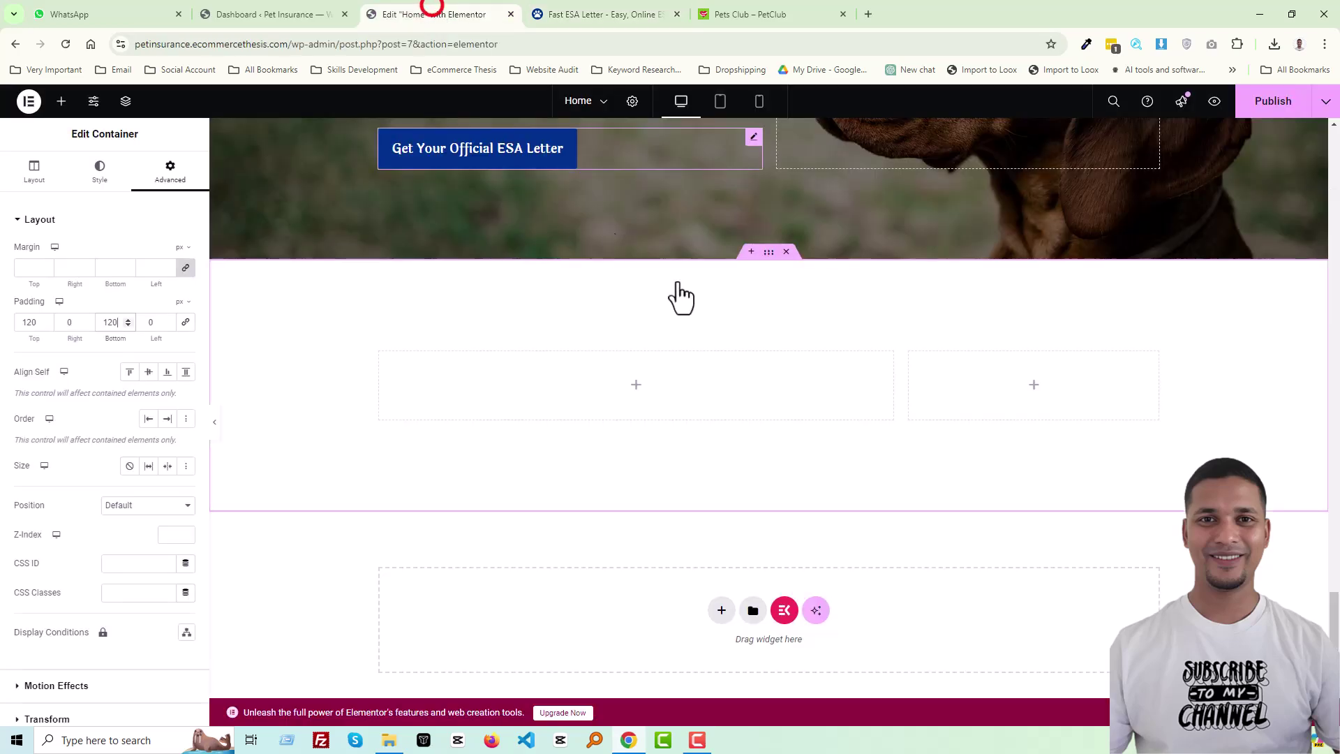
{"action": "scroll", "coordinate": [768, 349], "scroll_direction": "up", "scroll_amount": 8}
{"action": "scroll", "coordinate": [531, 426], "scroll_direction": "down", "scroll_amount": 1}
{"action": "right_click", "coordinate": [492, 354]}
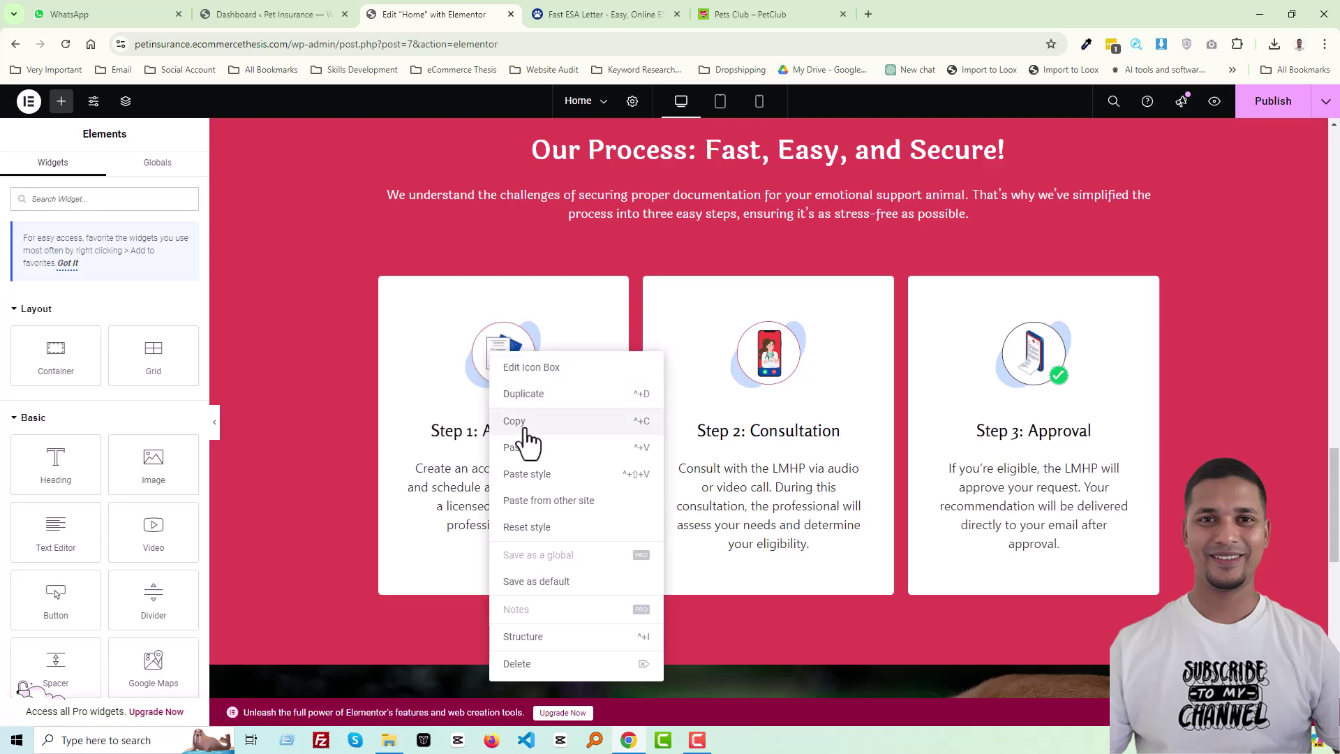
{"action": "scroll", "coordinate": [852, 338], "scroll_direction": "up", "scroll_amount": 6}
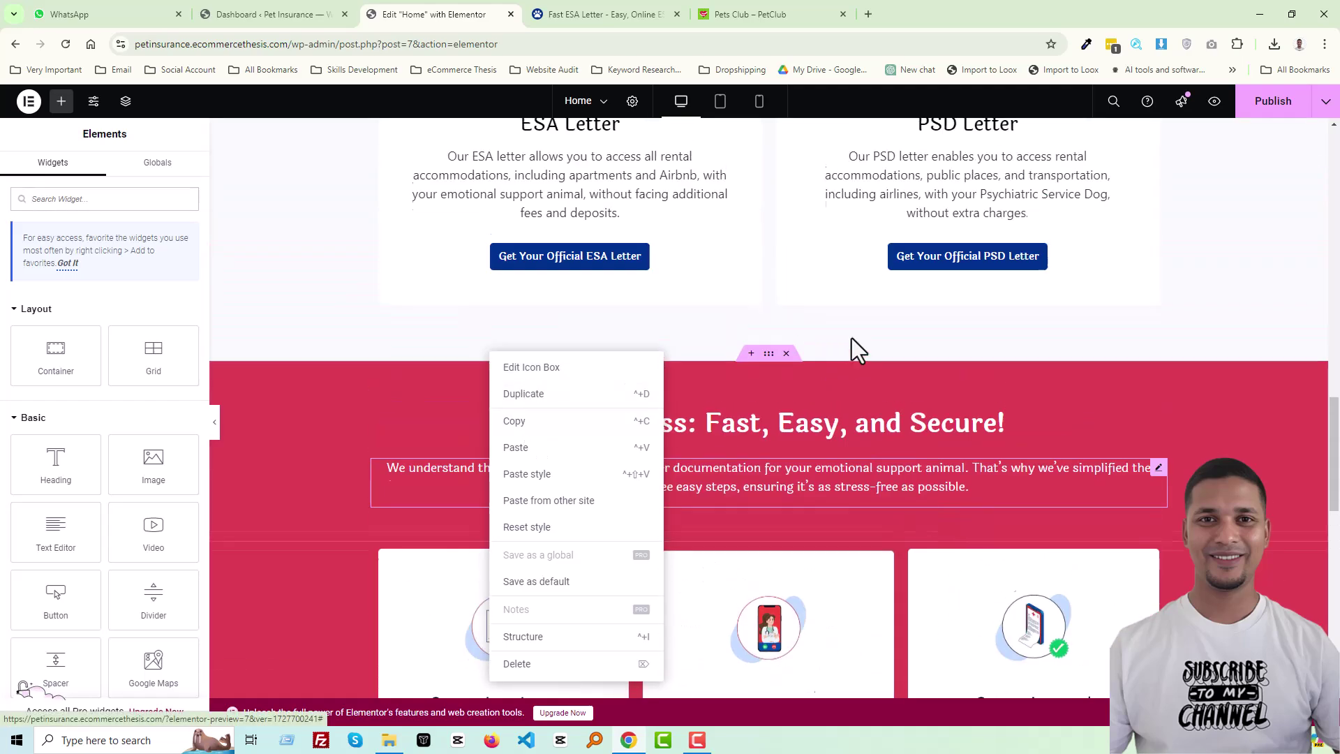
{"action": "scroll", "coordinate": [852, 338], "scroll_direction": "down", "scroll_amount": 5}
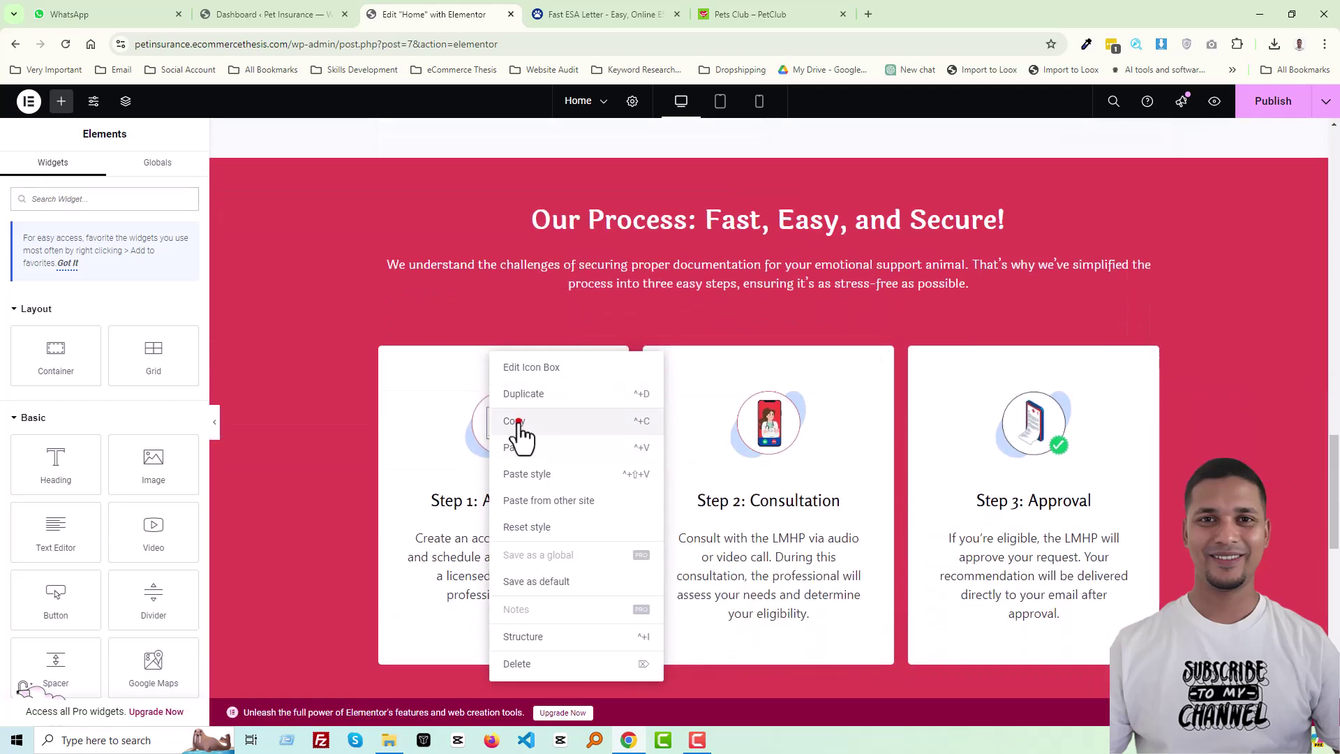
{"action": "left_click", "coordinate": [520, 422]}
{"action": "scroll", "coordinate": [950, 463], "scroll_direction": "down", "scroll_amount": 9}
{"action": "scroll", "coordinate": [972, 365], "scroll_direction": "up", "scroll_amount": 1}
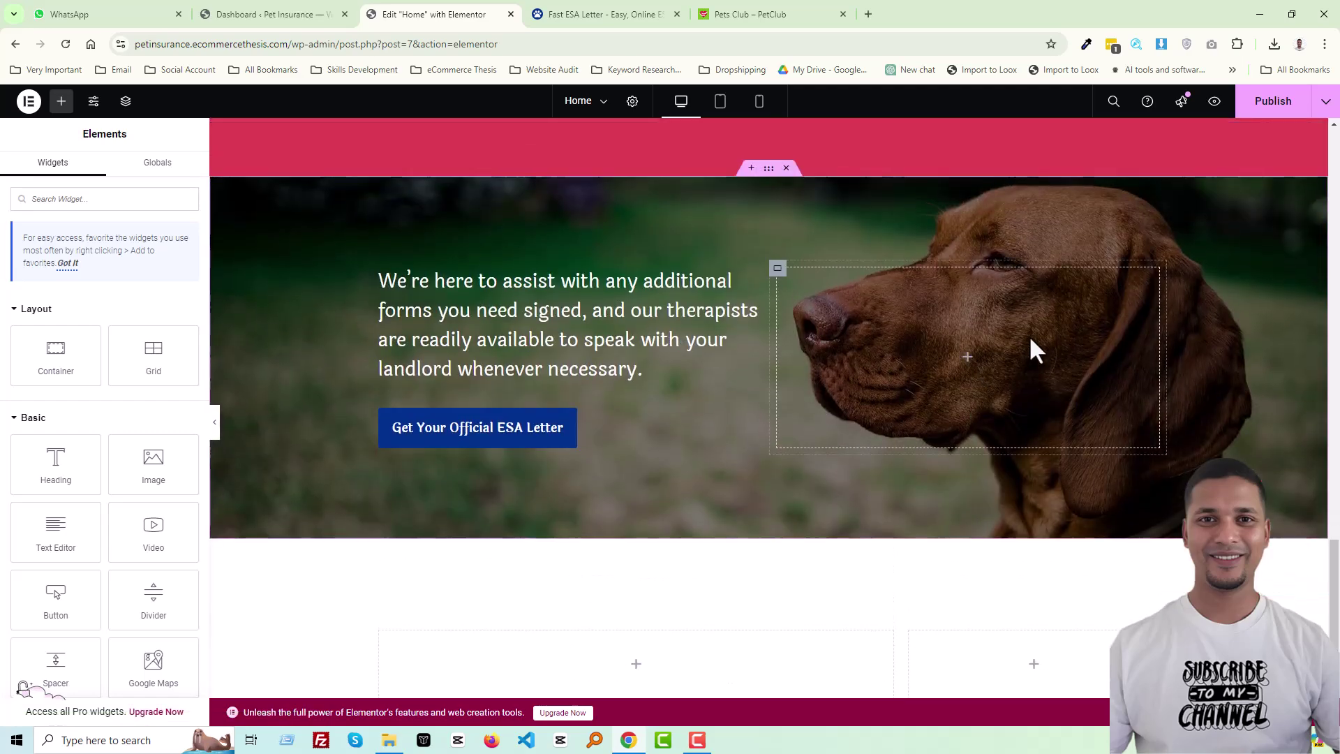
{"action": "right_click", "coordinate": [1037, 342]}
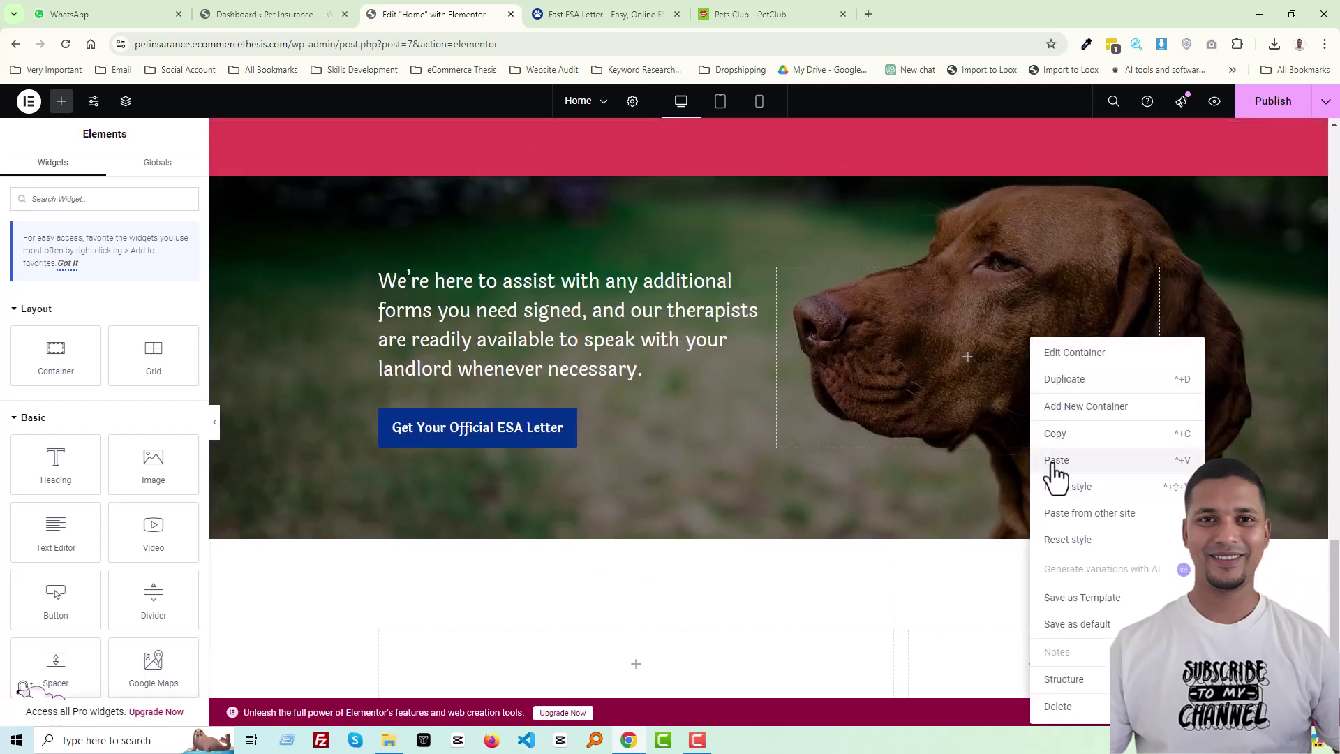
{"action": "scroll", "coordinate": [931, 471], "scroll_direction": "down", "scroll_amount": 2}
{"action": "left_click", "coordinate": [666, 375]}
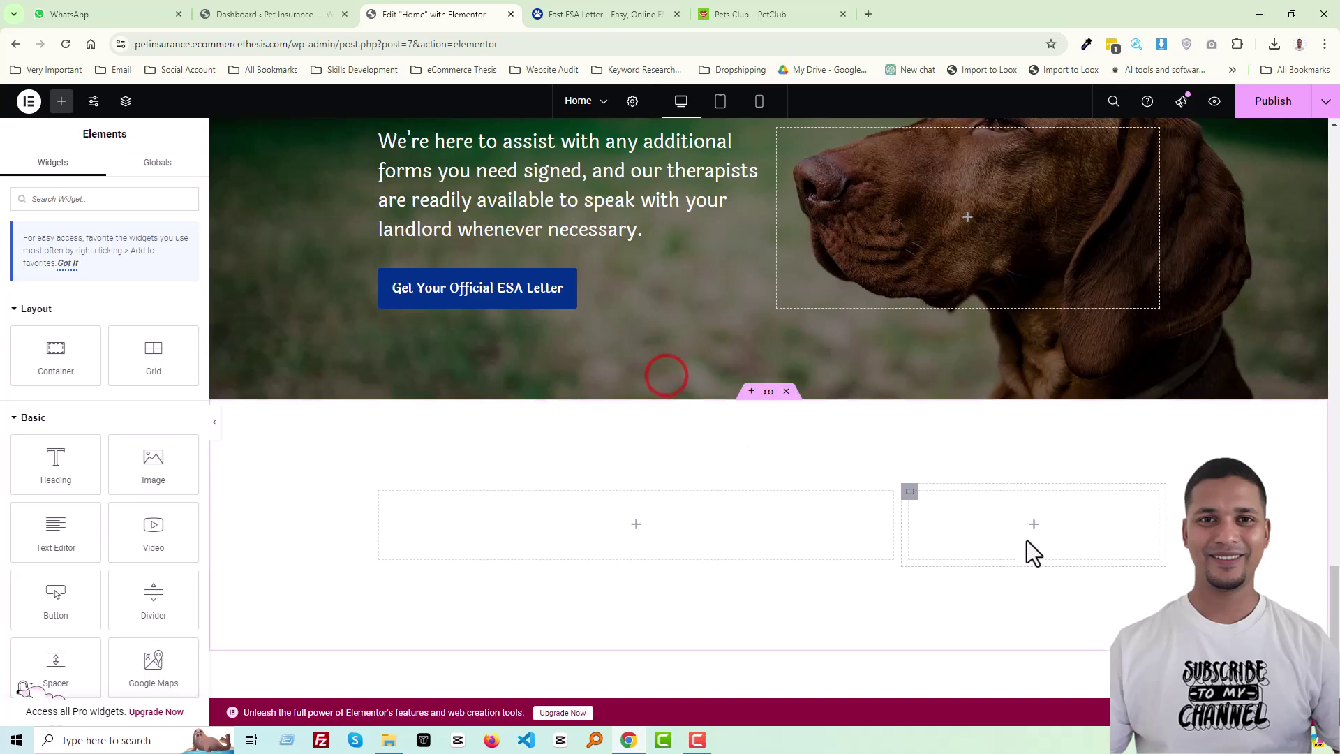
Step: Paste the copied Step 1 icon box into the narrower column of the new section
{"action": "right_click", "coordinate": [989, 520]}
{"action": "left_click", "coordinate": [1040, 457]}
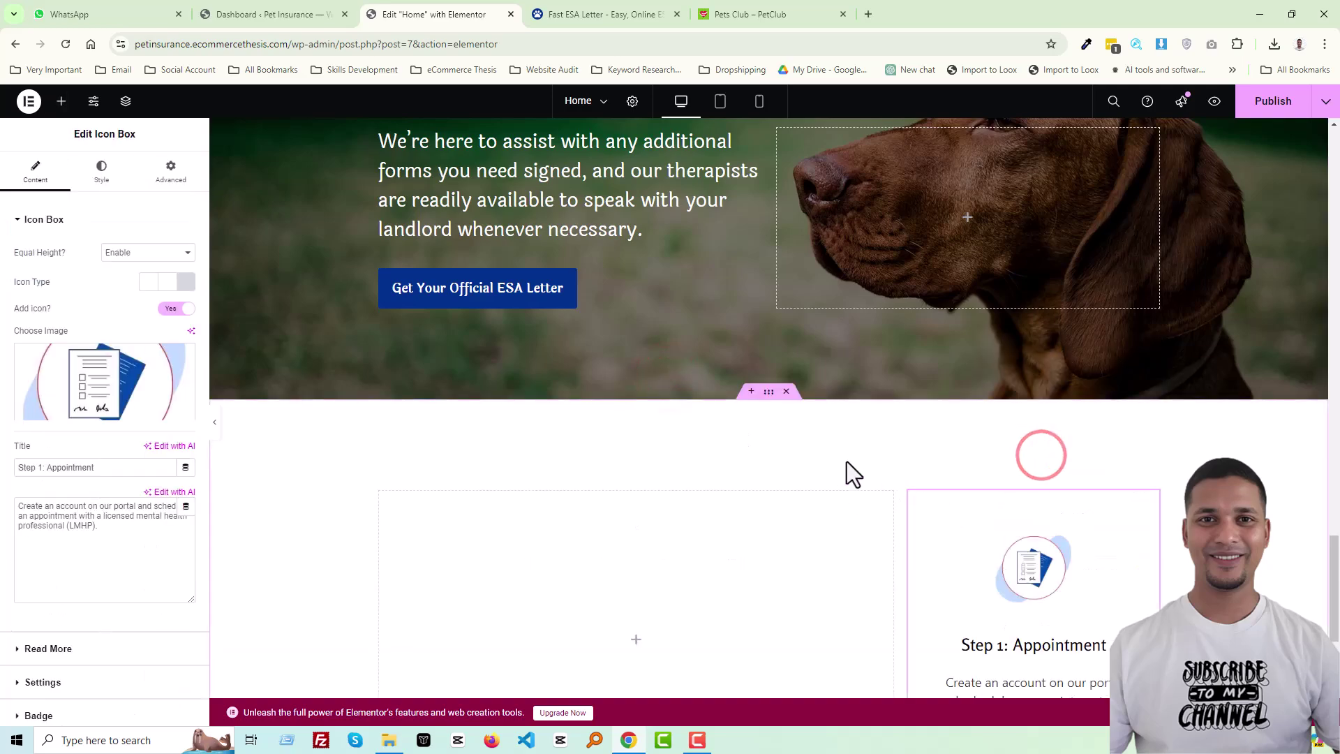
Step: Copy the "Money-Back Guarantee" text on the Fast ESA Letter site and save the guarantee badge image under that name
{"action": "left_click", "coordinate": [580, 15]}
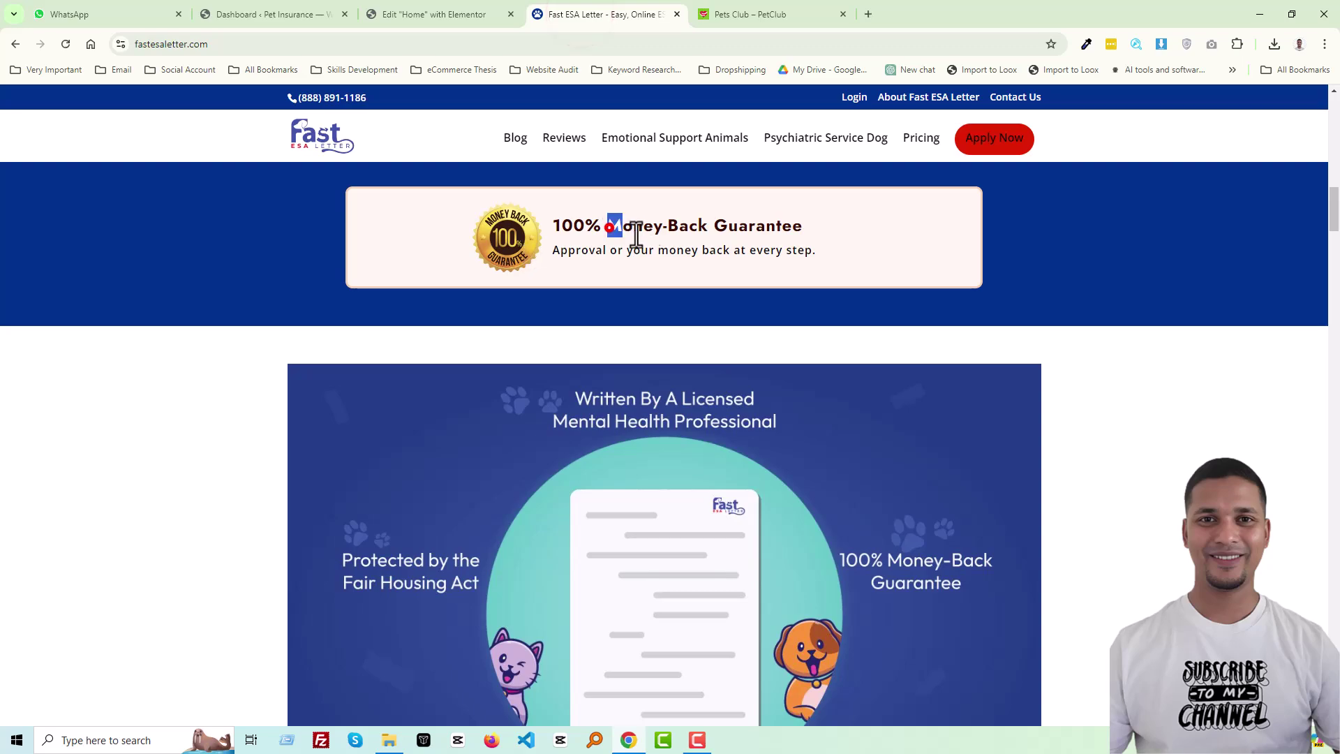
{"action": "left_click_drag", "start_coordinate": [613, 228], "coordinate": [847, 234]}
{"action": "right_click", "coordinate": [496, 239]}
{"action": "left_click", "coordinate": [527, 275]}
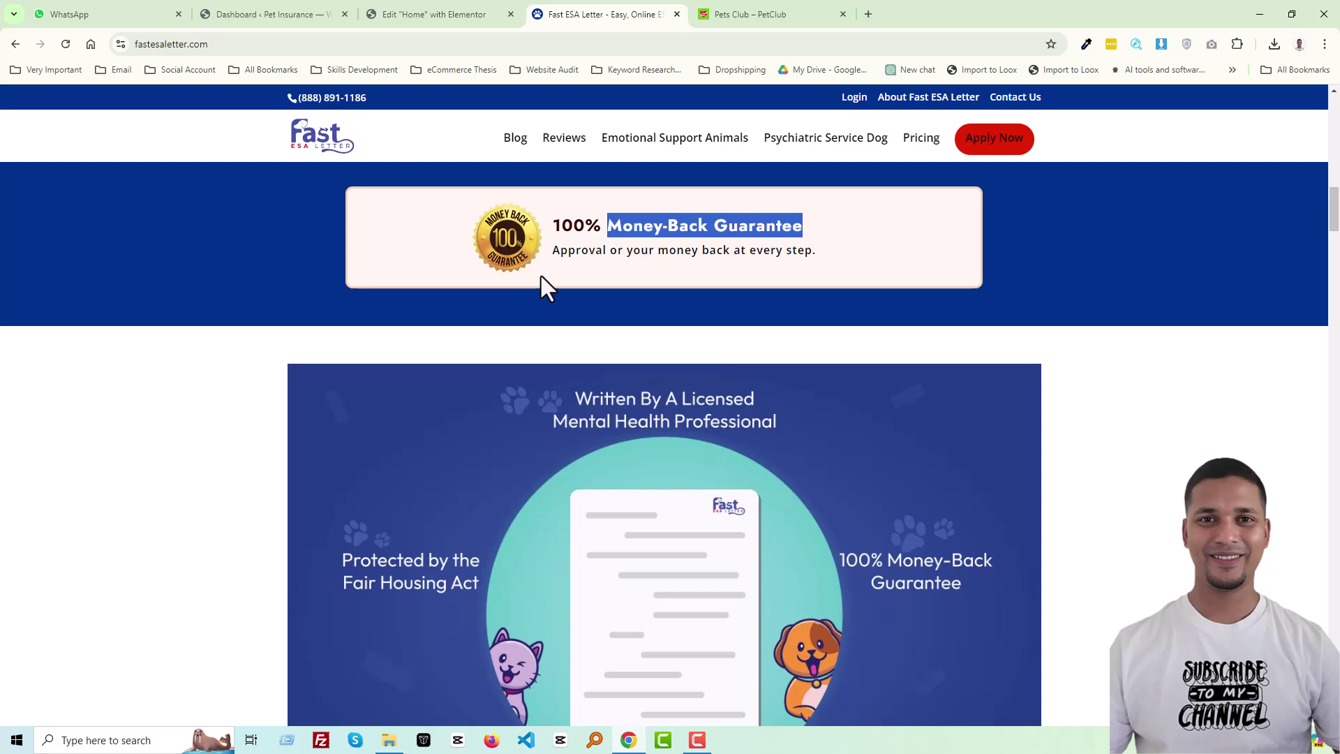
{"action": "key", "text": "ctrl+v"}
{"action": "key", "text": "Return"}
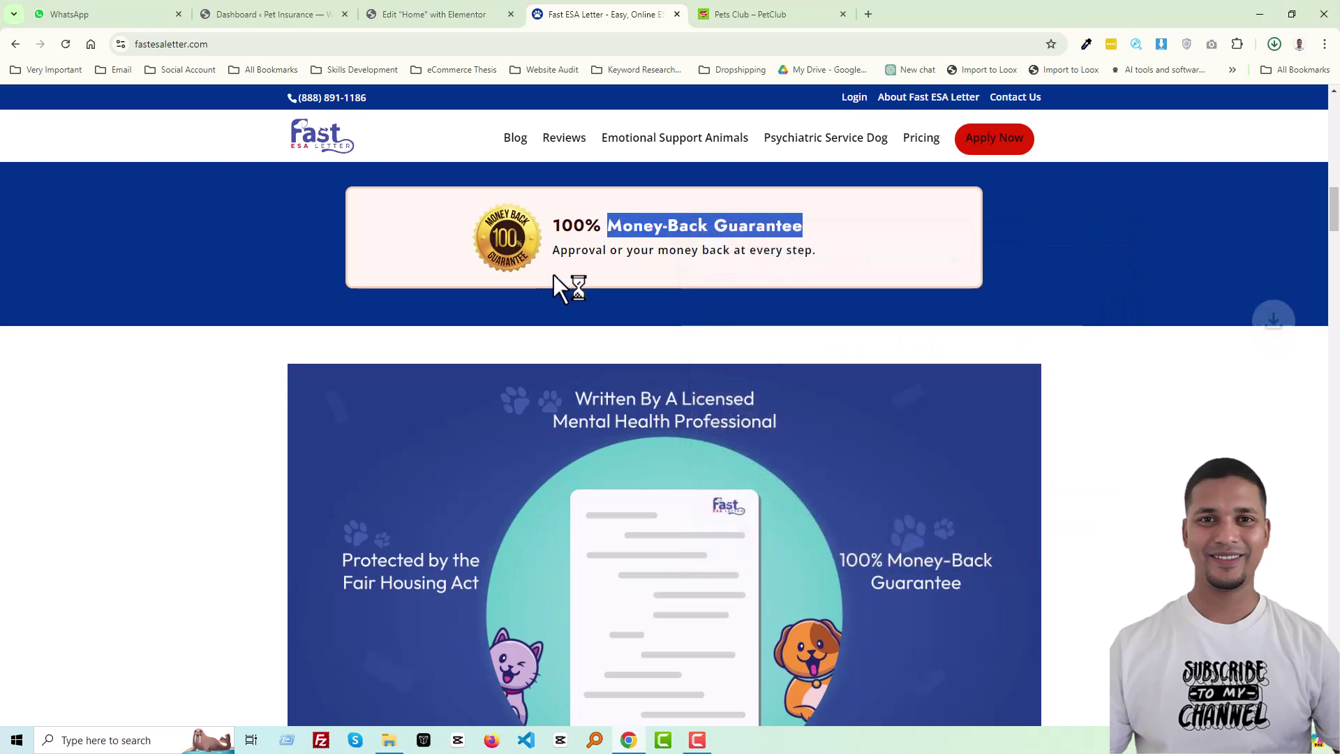
Step: Back in the Elementor editor, upload the saved guarantee badge from the desktop and use it as the icon box's image
{"action": "left_click", "coordinate": [468, 16]}
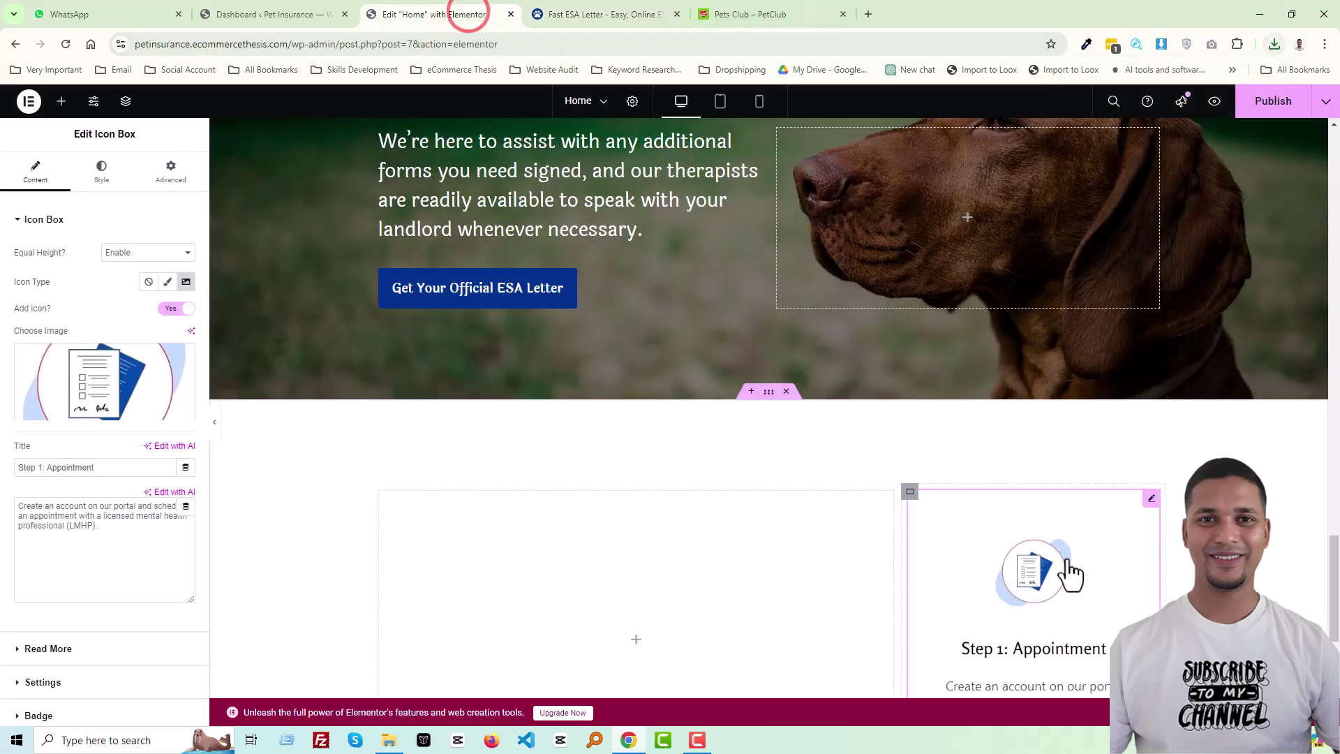
{"action": "scroll", "coordinate": [1071, 574], "scroll_direction": "down", "scroll_amount": 2}
{"action": "left_click", "coordinate": [87, 385]}
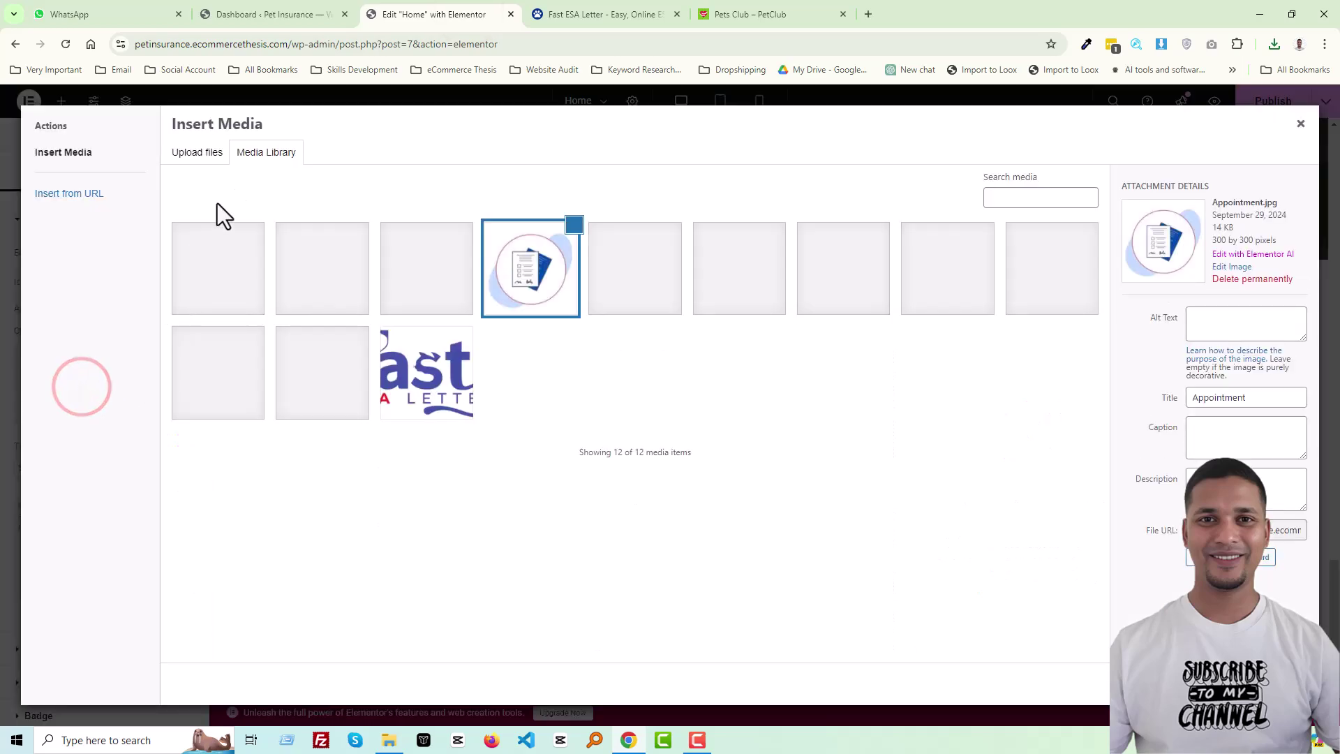
{"action": "left_click", "coordinate": [209, 151]}
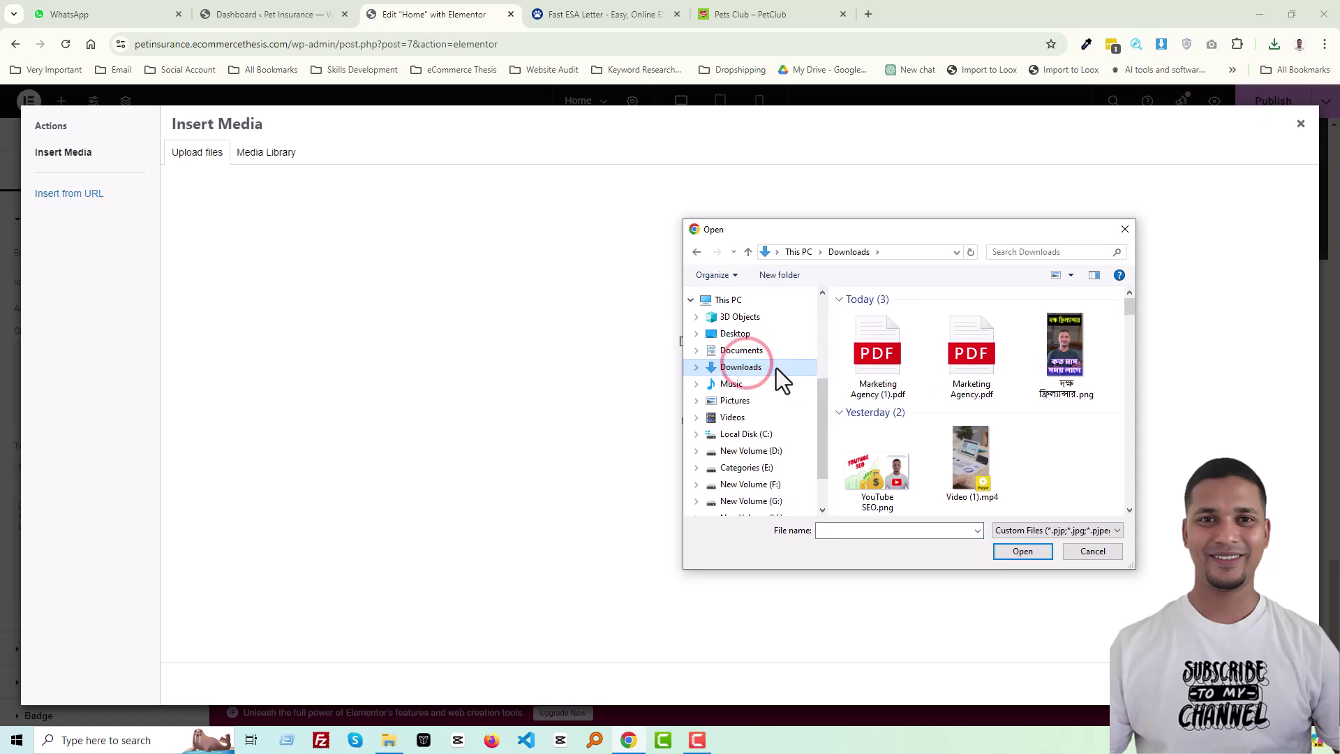
{"action": "left_click", "coordinate": [735, 333]}
{"action": "double_click", "coordinate": [898, 470]}
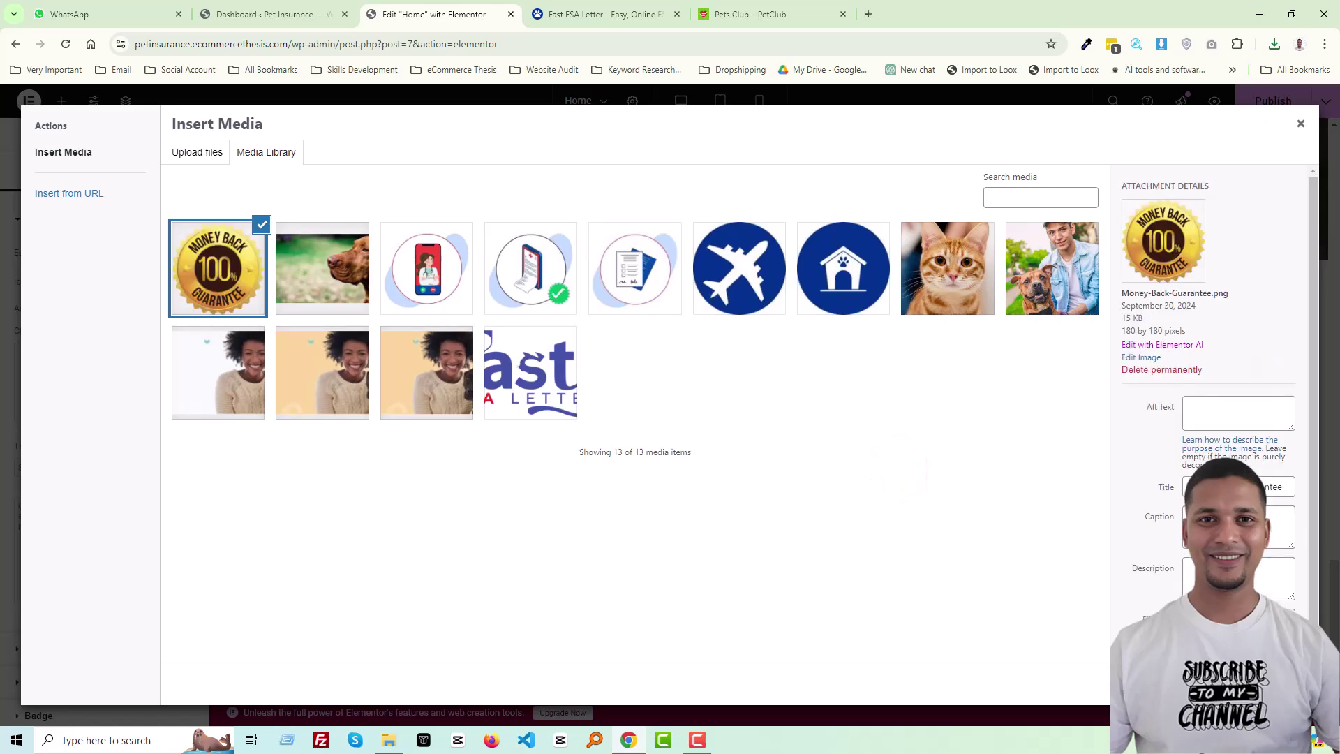
{"action": "left_click", "coordinate": [1284, 684]}
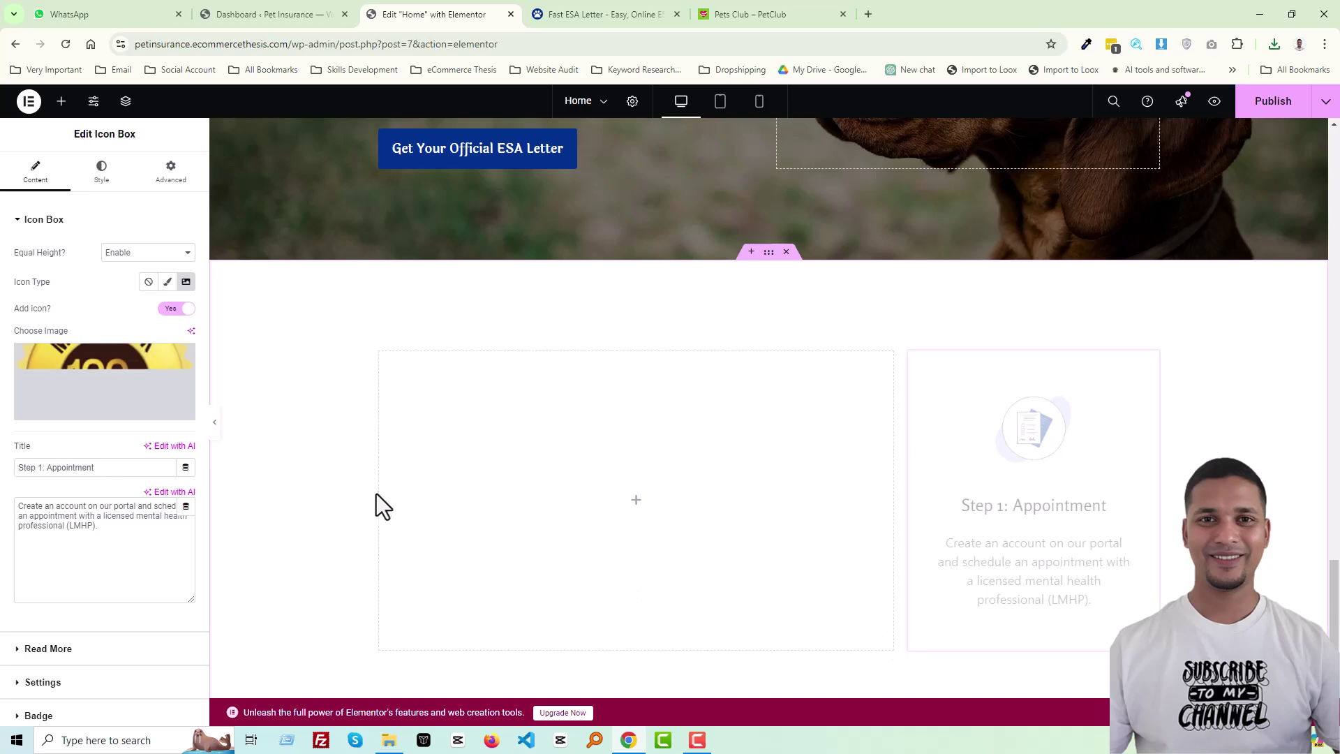
Step: Replace the icon box title with "100% Money-Back Guarantee", copied from the Fast ESA Letter banner
{"action": "triple_click", "coordinate": [75, 463]}
{"action": "key", "text": "ctrl+v"}
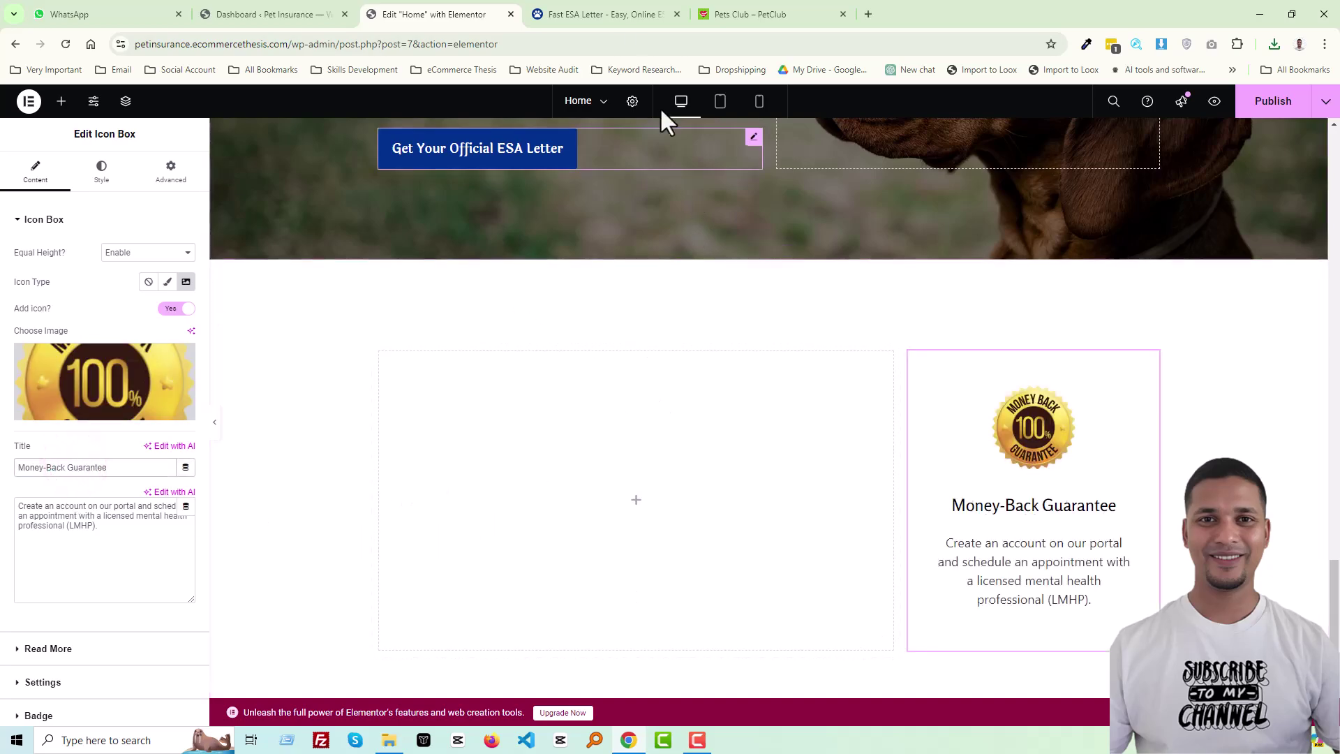
{"action": "left_click", "coordinate": [747, 14]}
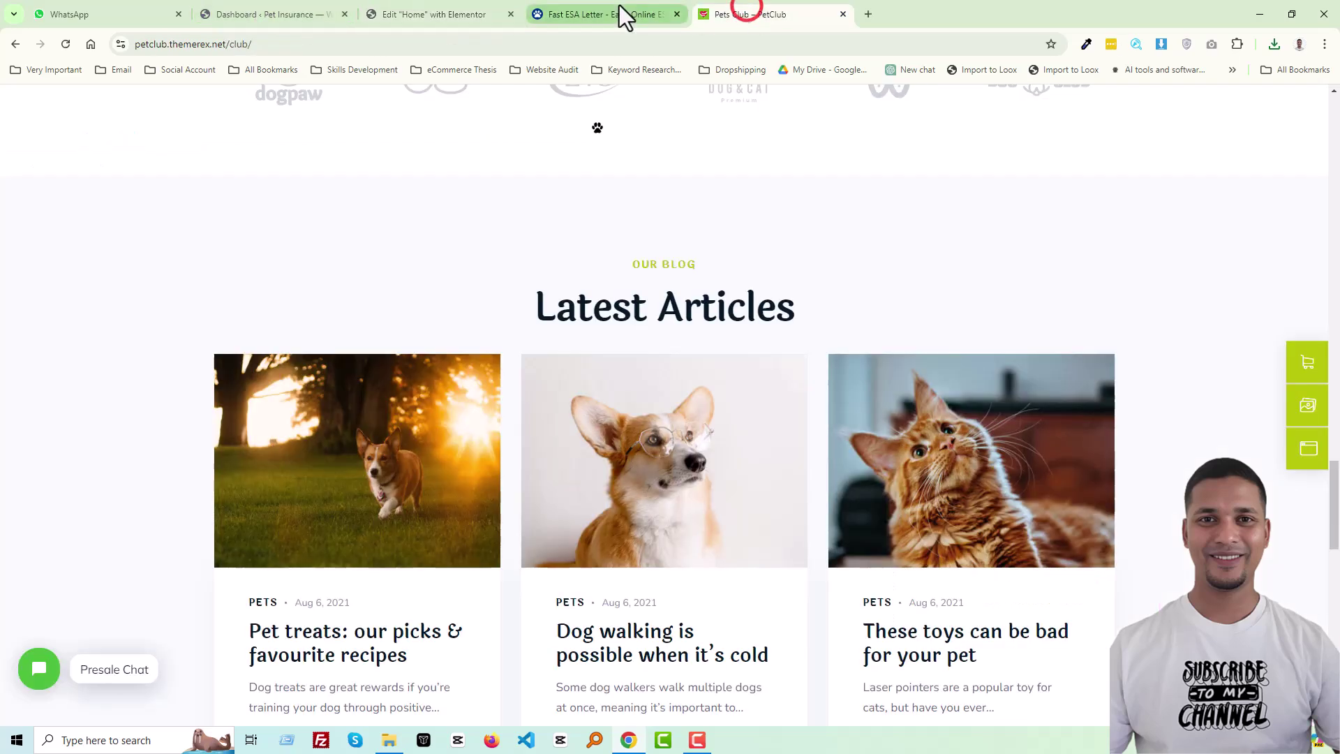
{"action": "left_click", "coordinate": [619, 10]}
{"action": "triple_click", "coordinate": [551, 225]}
{"action": "key", "text": "ctrl+c"}
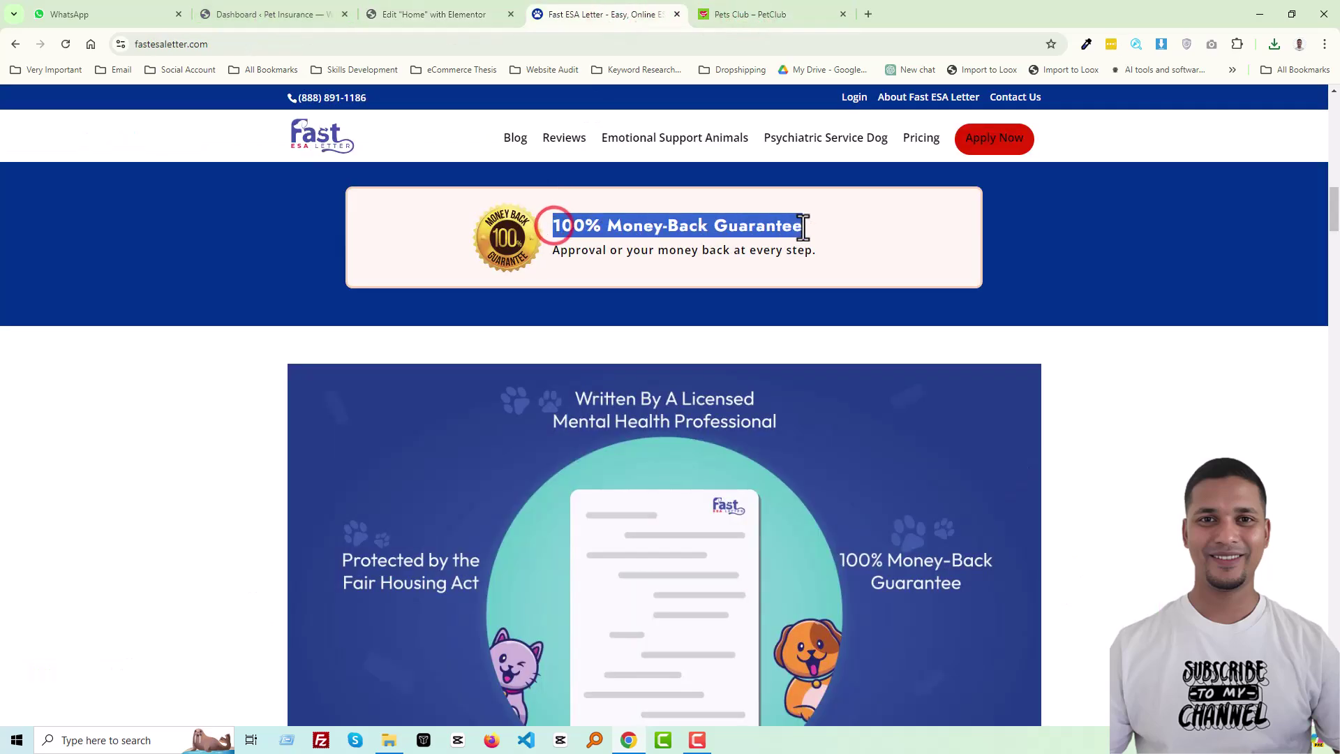
{"action": "left_click", "coordinate": [422, 14]}
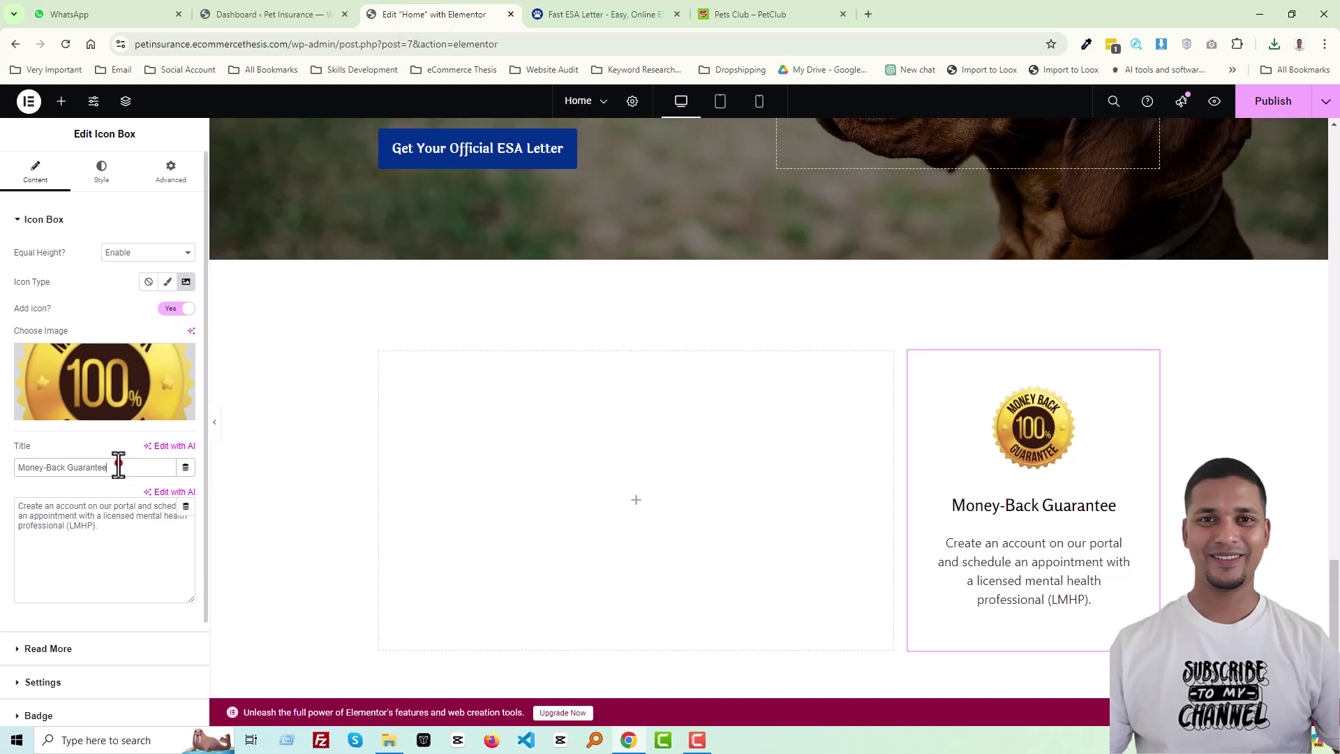
{"action": "key", "text": "ctrl+v"}
Step: Replace the icon box description with "Approval or your money back at every step.", copied from the Fast ESA Letter banner
{"action": "left_click", "coordinate": [631, 9]}
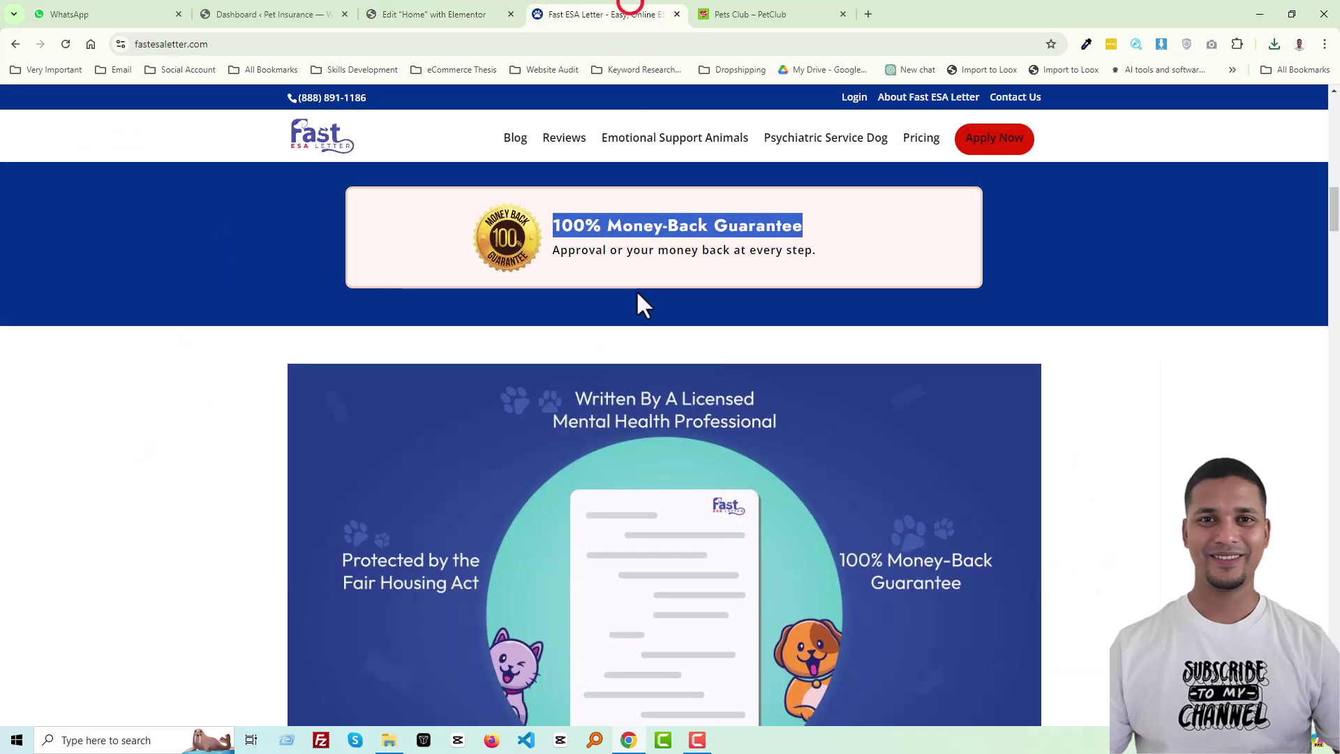
{"action": "left_click_drag", "start_coordinate": [553, 254], "coordinate": [841, 255]}
{"action": "key", "text": "ctrl+c"}
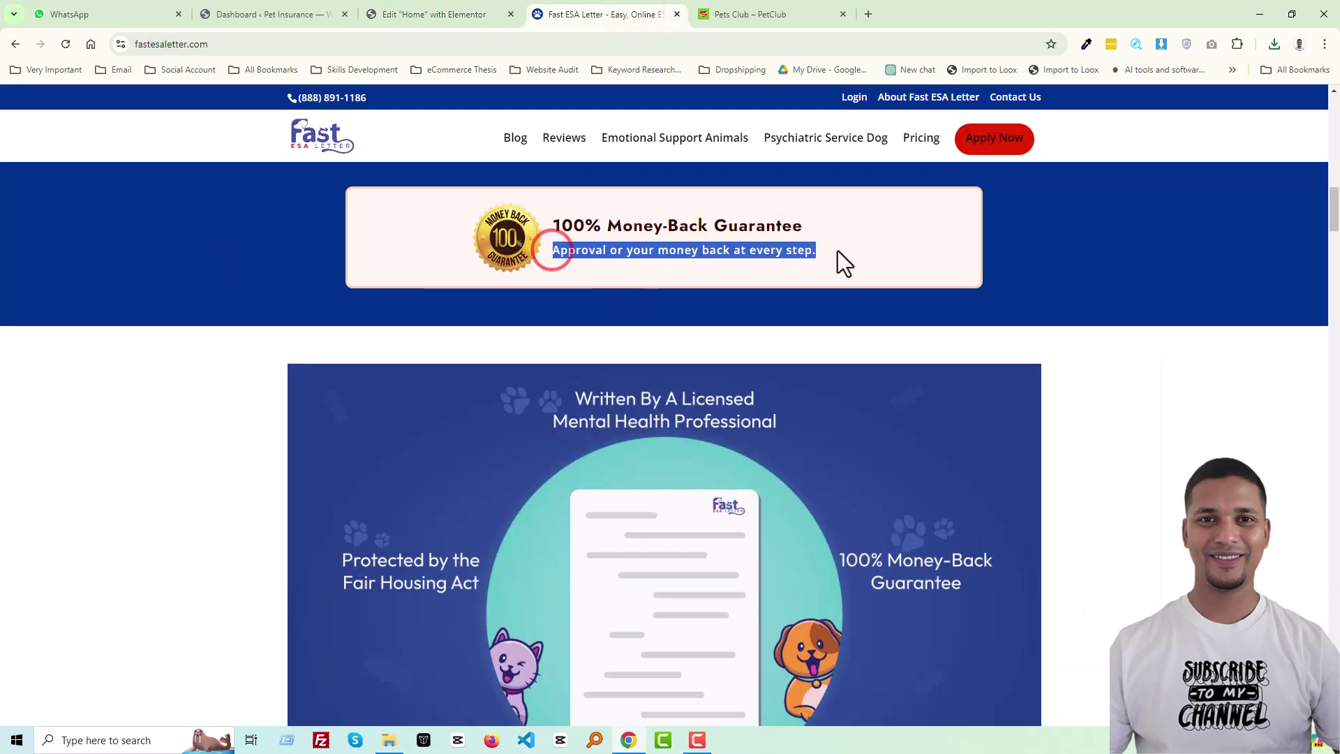
{"action": "left_click", "coordinate": [450, 8]}
{"action": "left_click", "coordinate": [67, 520]}
{"action": "key", "text": "ctrl+a"}
{"action": "key", "text": "ctrl+v"}
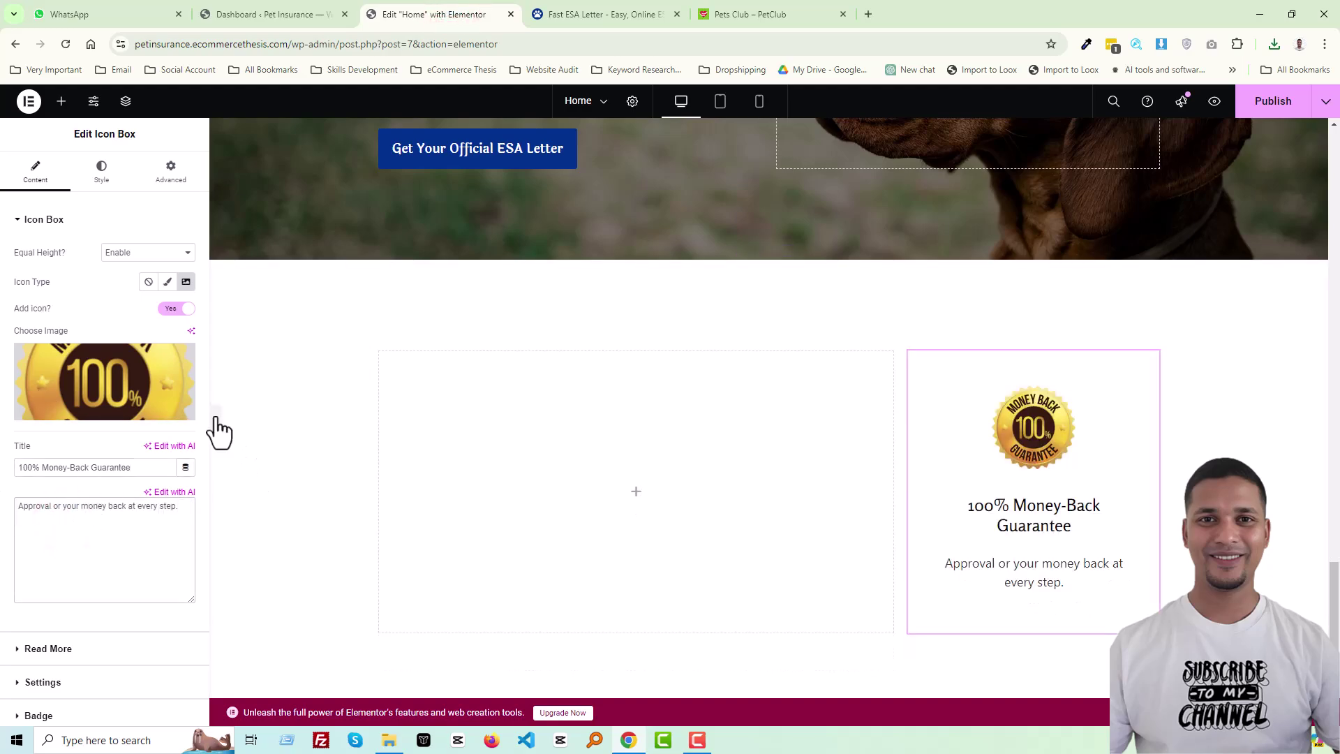
Step: Unlink the icon box container's padding and set it to 25 px top and bottom and 10 px right and left
{"action": "left_click", "coordinate": [103, 168]}
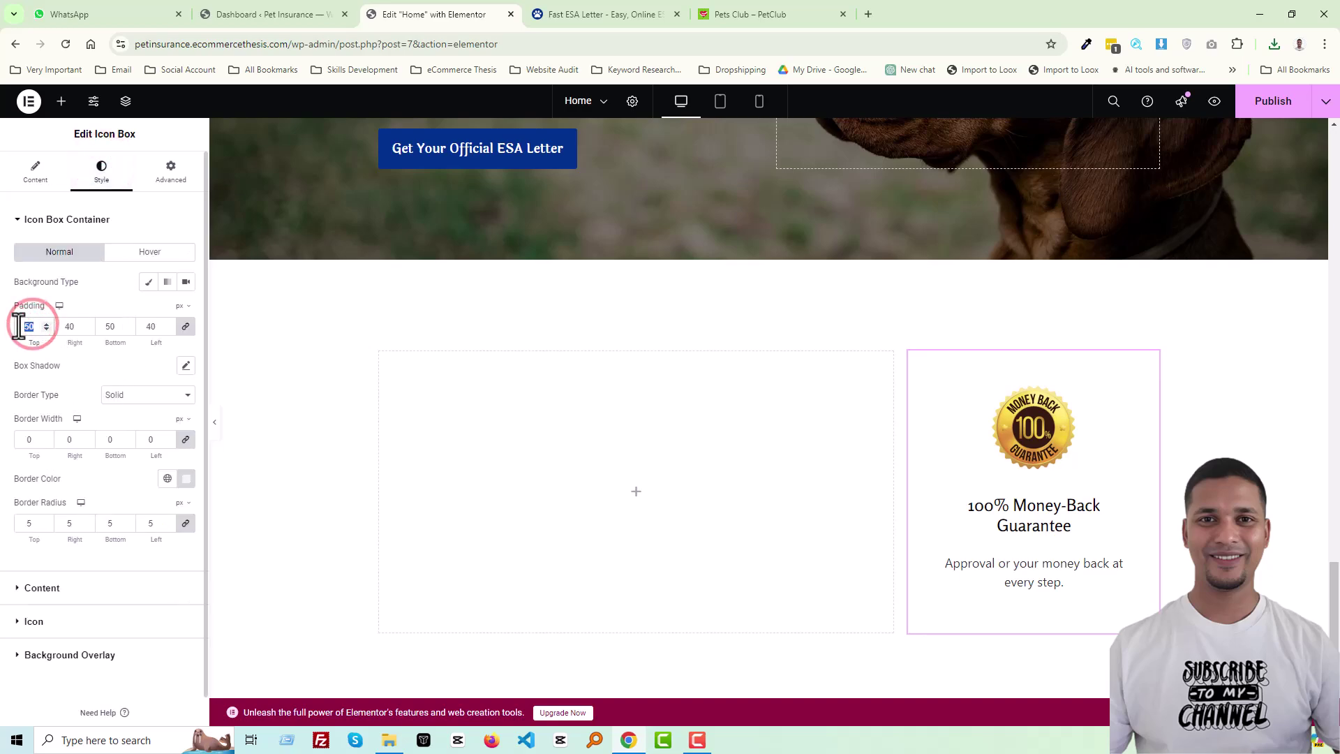
{"action": "type", "text": "0"}
{"action": "left_click", "coordinate": [189, 325]}
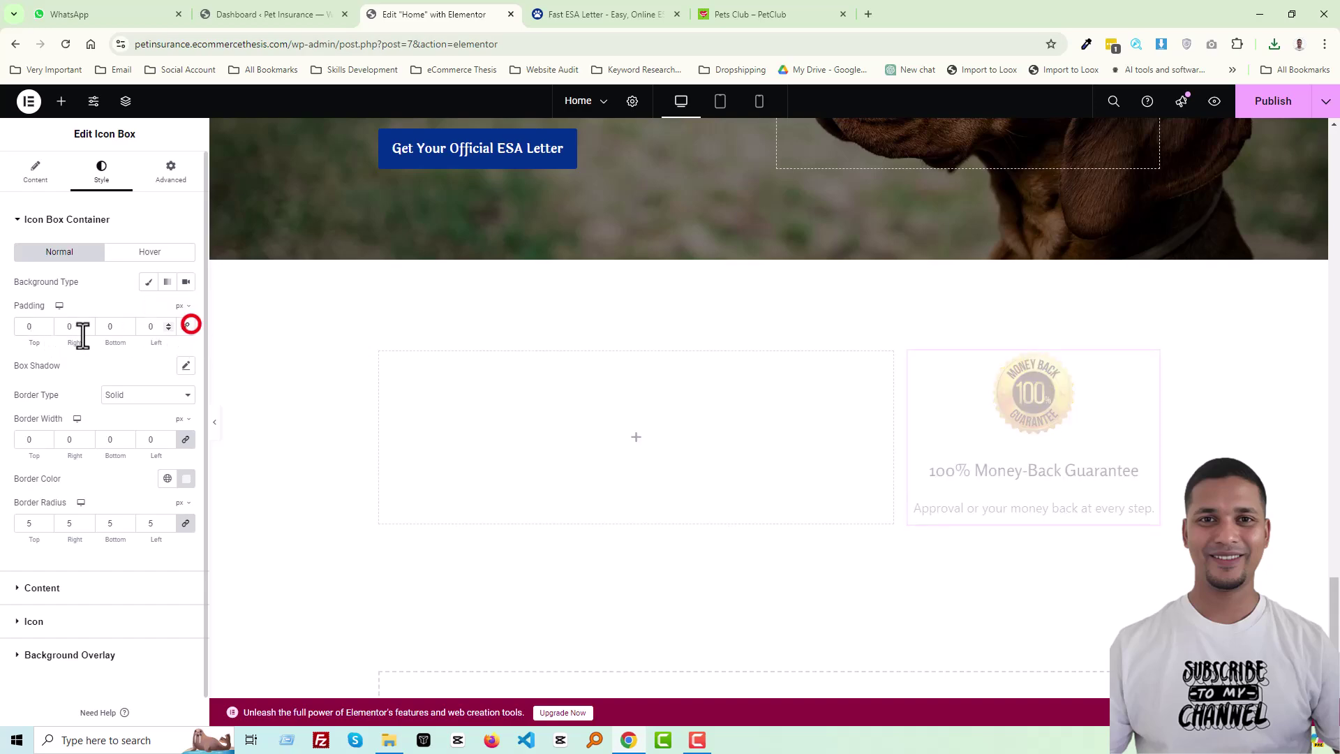
{"action": "double_click", "coordinate": [24, 331]}
{"action": "type", "text": "25"}
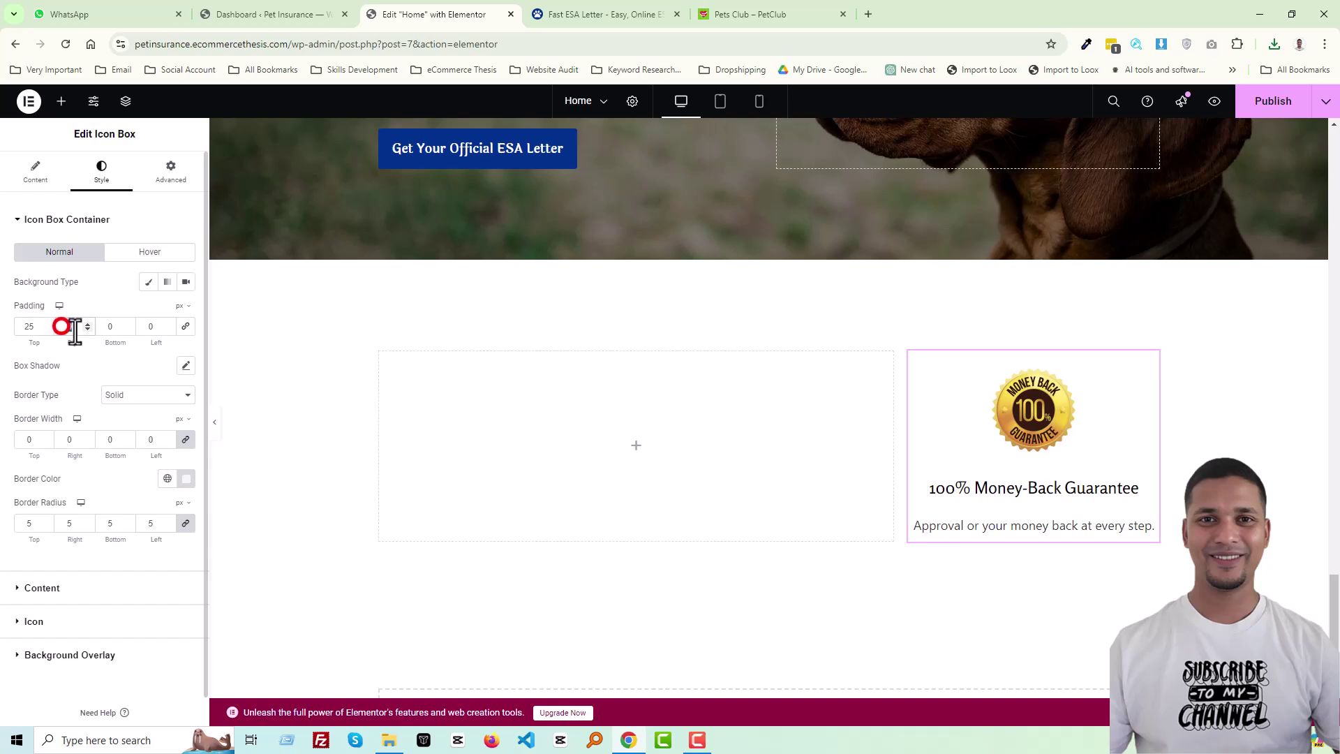
{"action": "type", "text": "10"}
{"action": "double_click", "coordinate": [112, 326]}
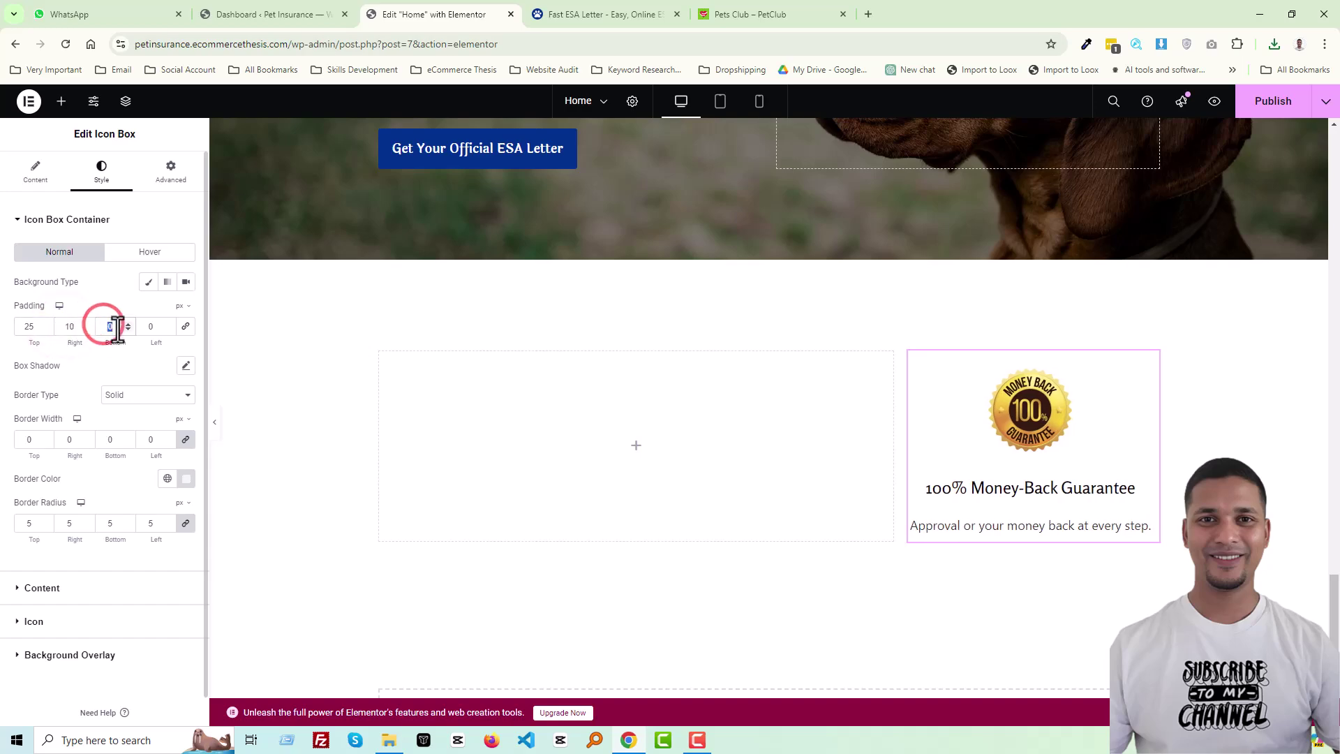
{"action": "type", "text": "25"}
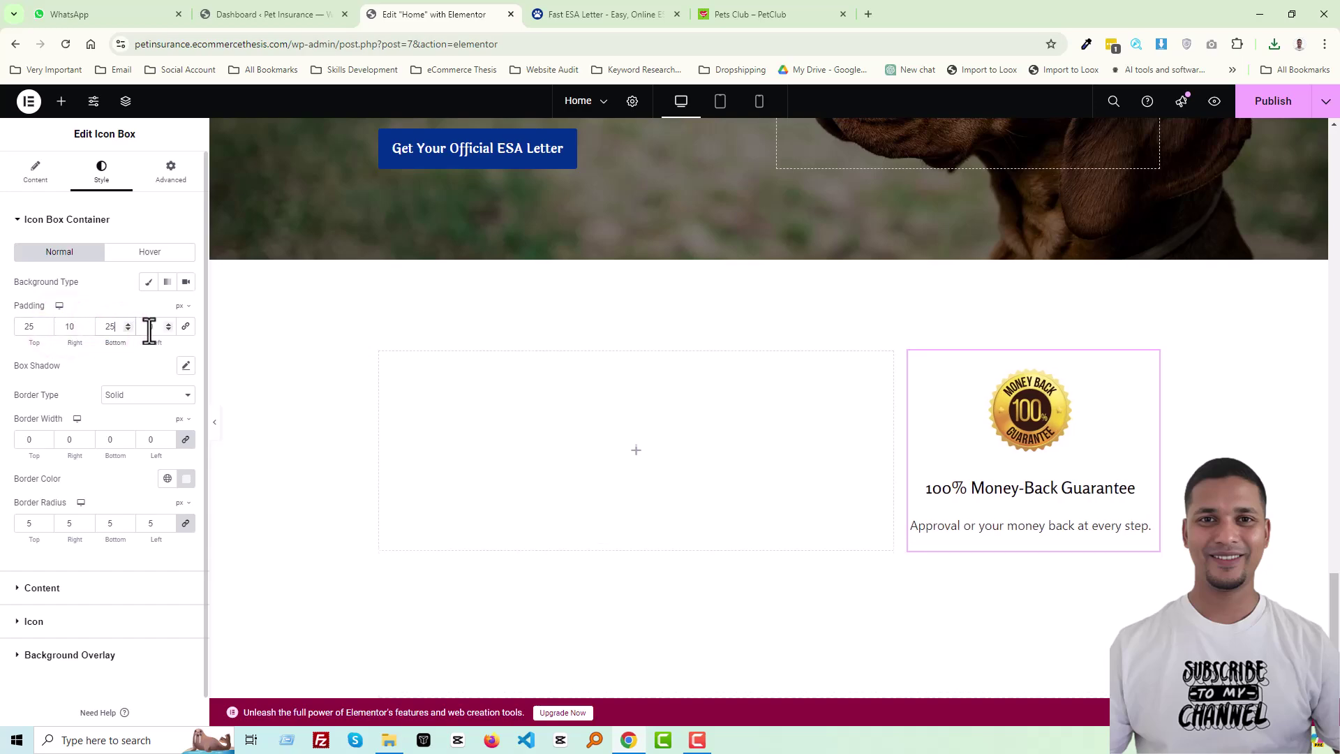
{"action": "type", "text": "10"}
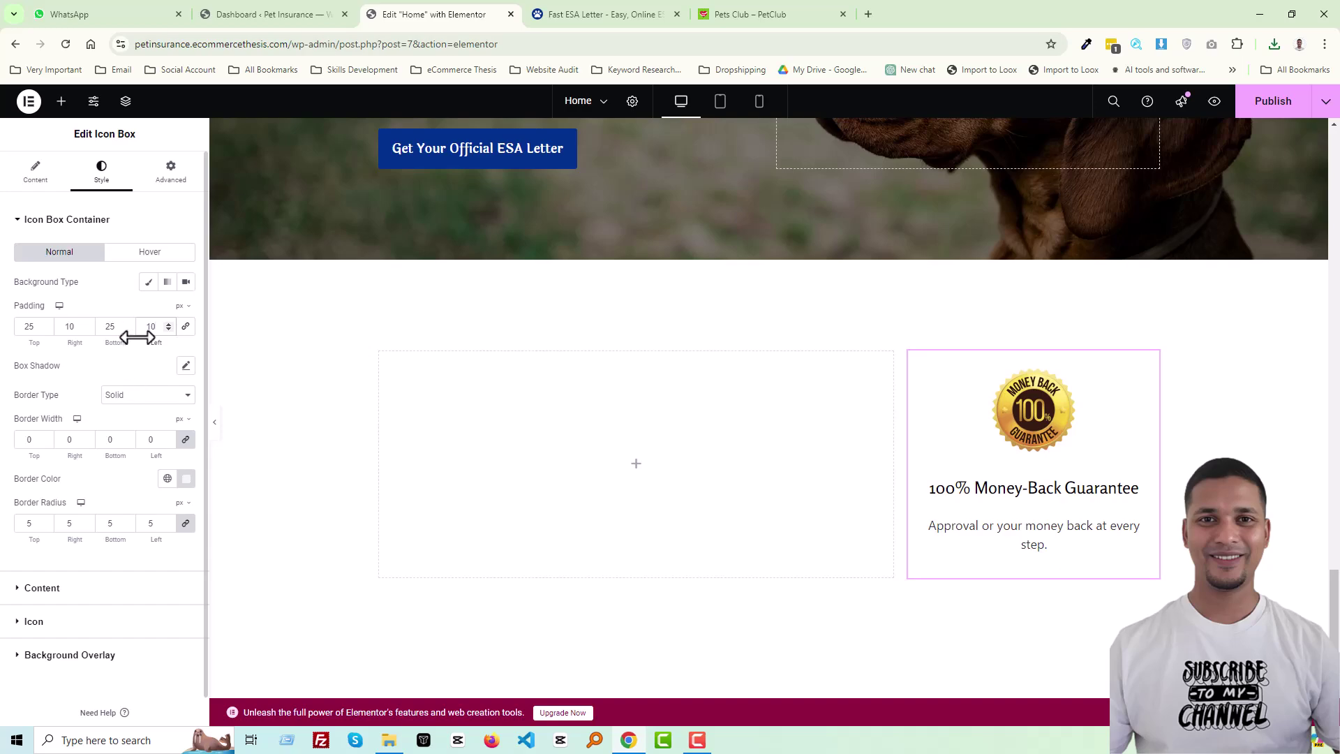
Step: Reduce the icon box container's left and right padding to 6 px each
{"action": "key", "text": "BackSpace"}
{"action": "type", "text": "5"}
{"action": "left_click", "coordinate": [75, 333]}
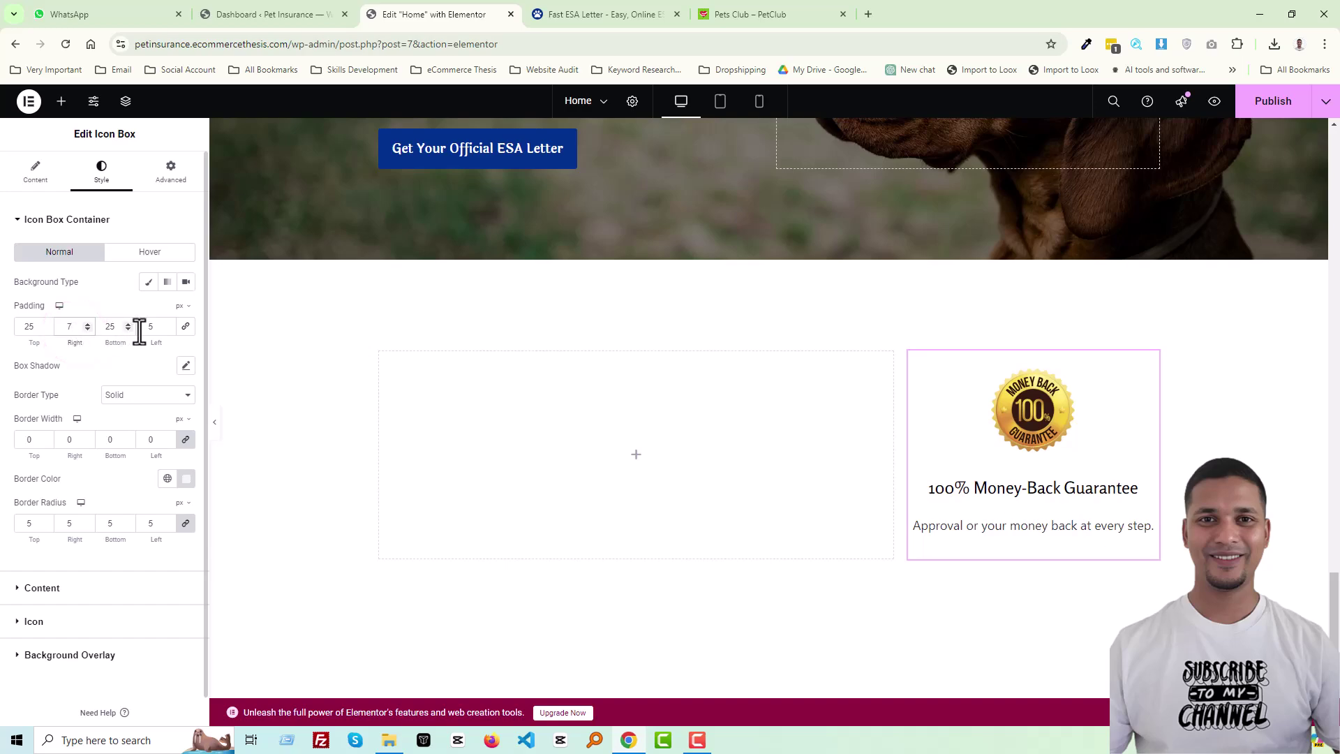
{"action": "left_click", "coordinate": [147, 326]}
{"action": "key", "text": "Up"}
{"action": "left_click", "coordinate": [74, 333]}
{"action": "key", "text": "Down"}
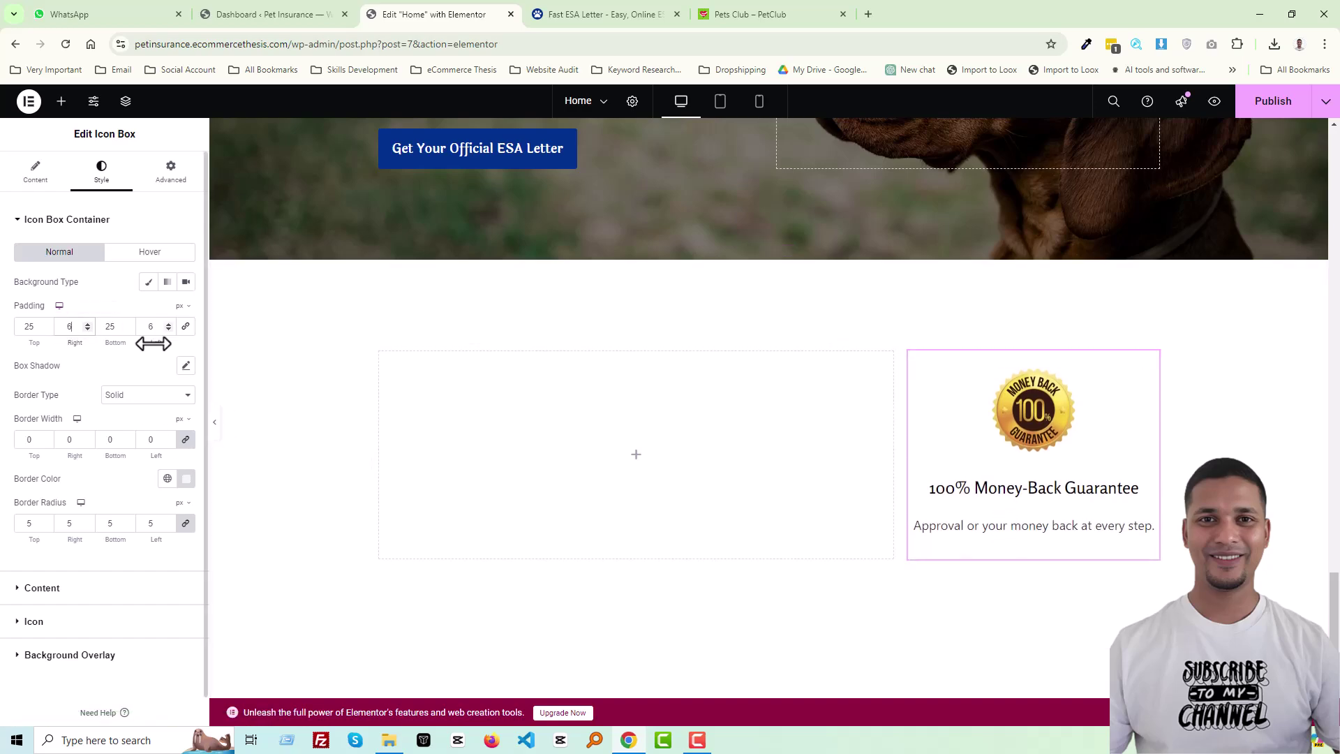
Step: Set the icon box title's margin to 25 px at the top and 15 px at the bottom
{"action": "left_click", "coordinate": [76, 590]}
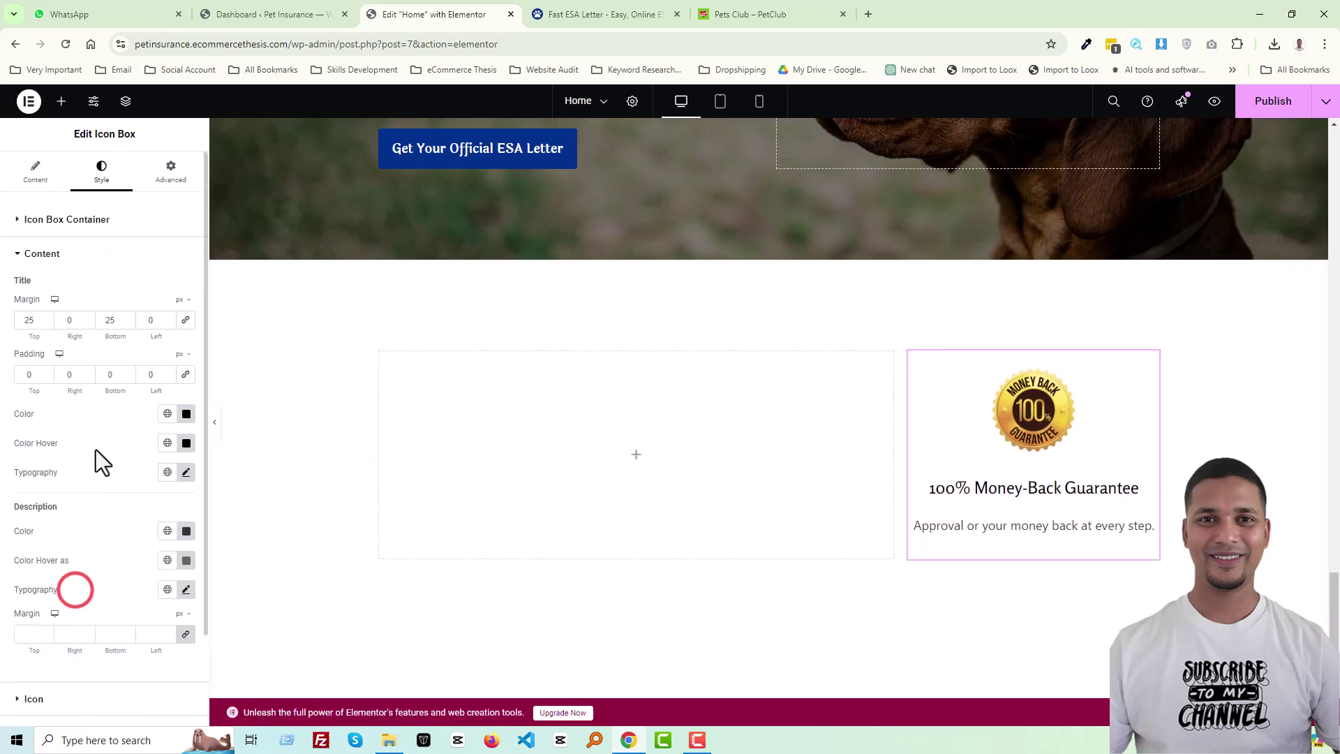
{"action": "type", "text": "0"}
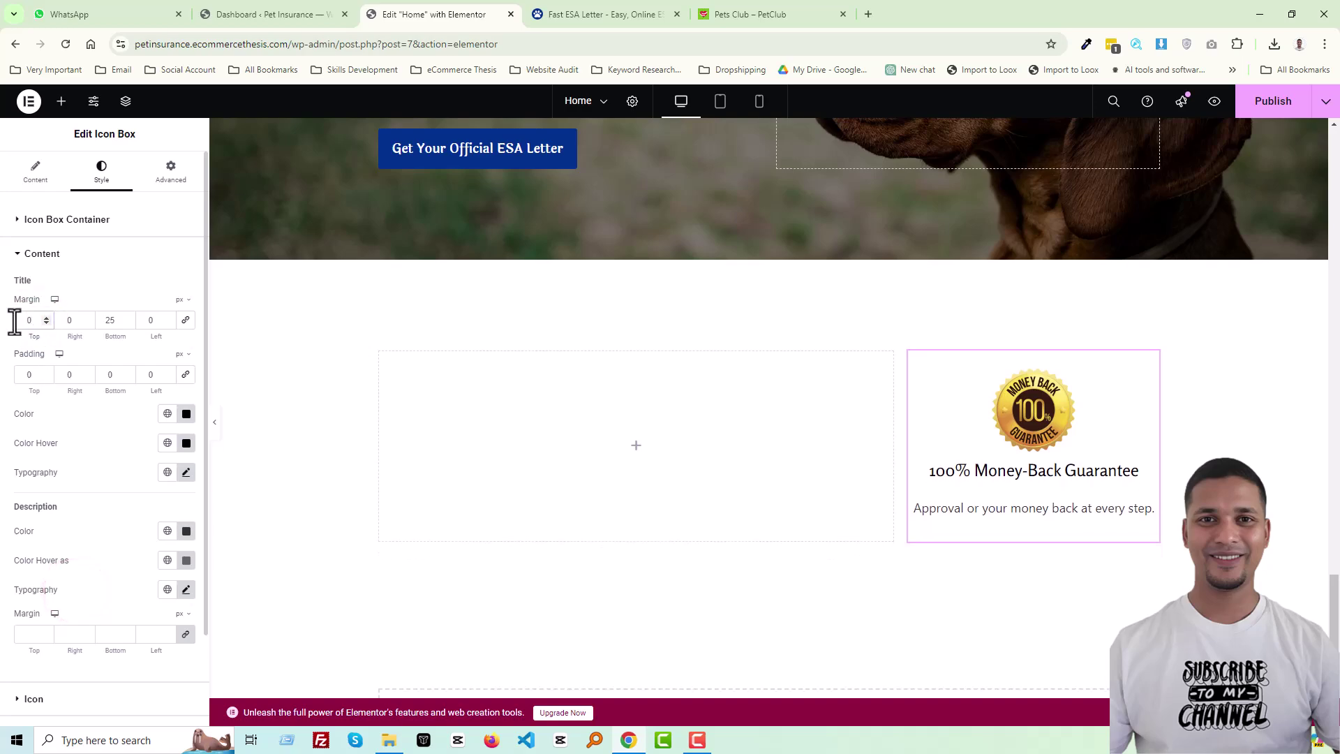
{"action": "type", "text": "25"}
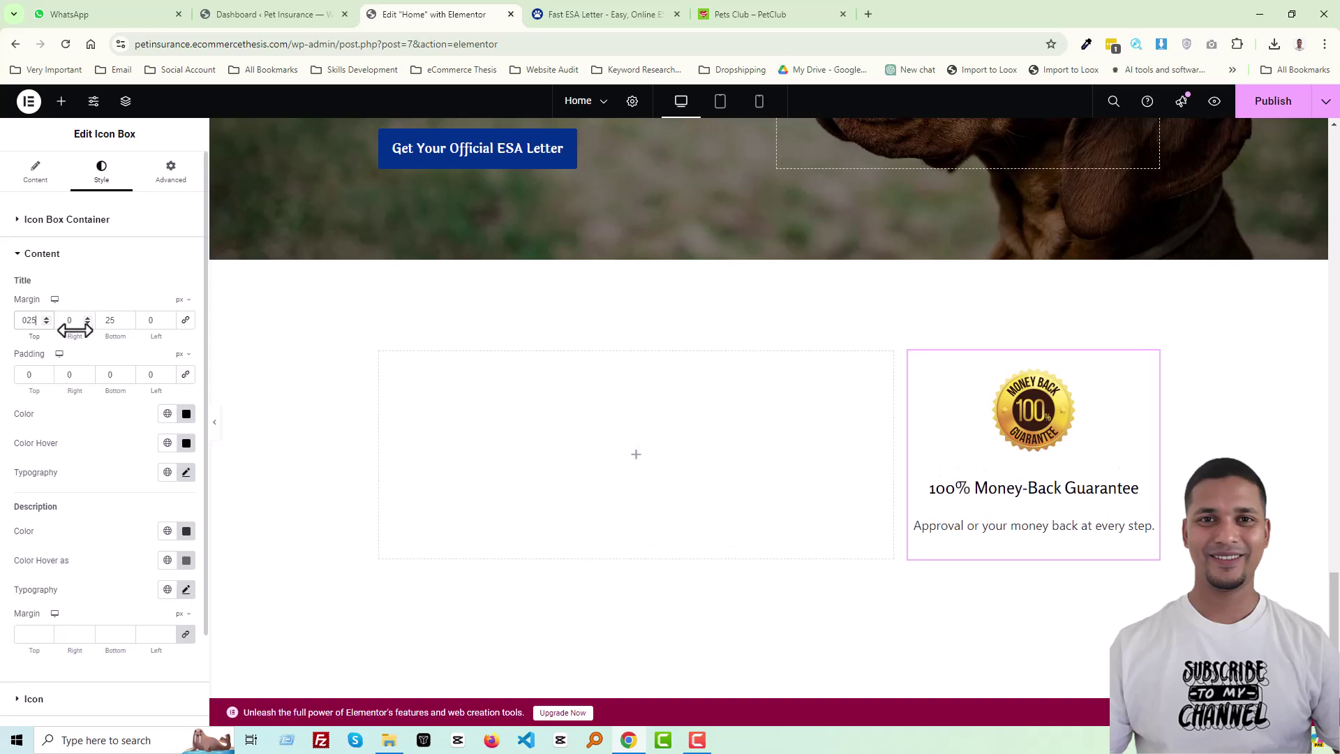
{"action": "type", "text": "0"}
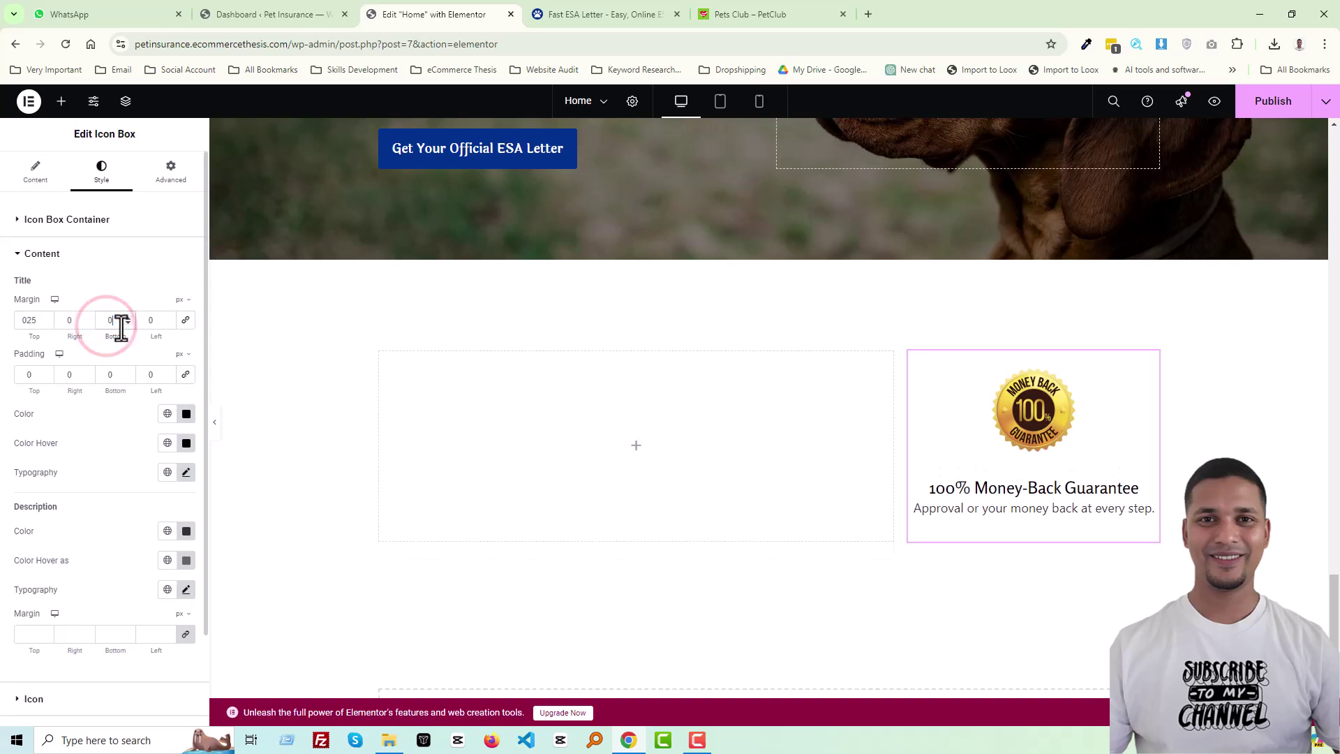
{"action": "type", "text": "15"}
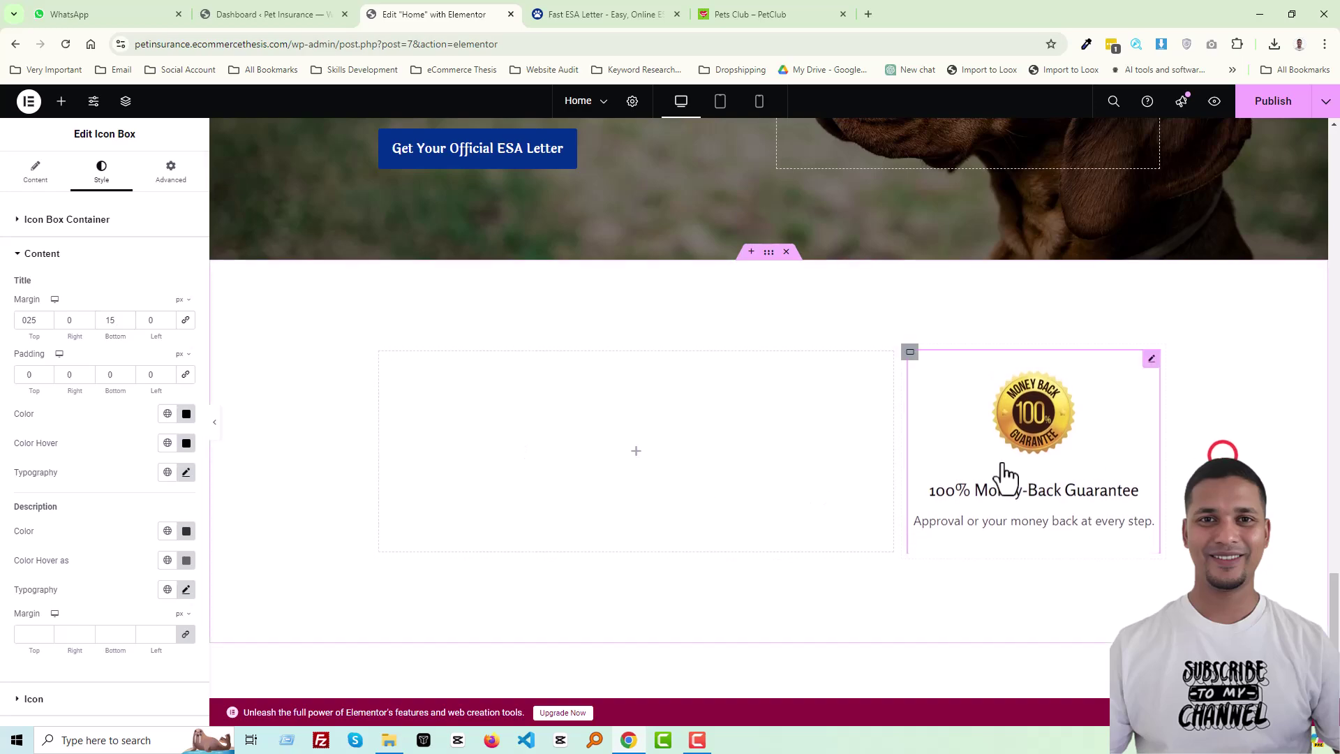
Step: Change the icon box container's hover animation to Buzz
{"action": "left_click", "coordinate": [1151, 361]}
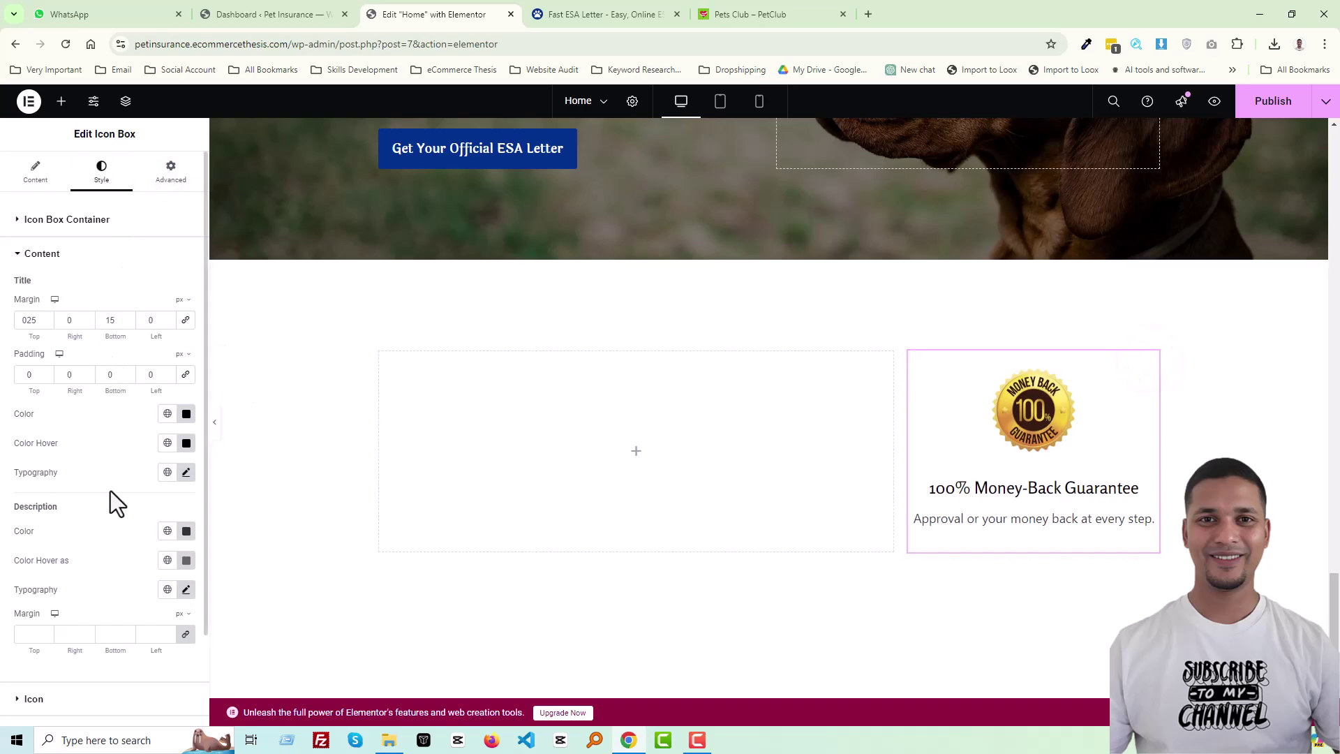
{"action": "left_click", "coordinate": [155, 167]}
{"action": "left_click", "coordinate": [100, 175]}
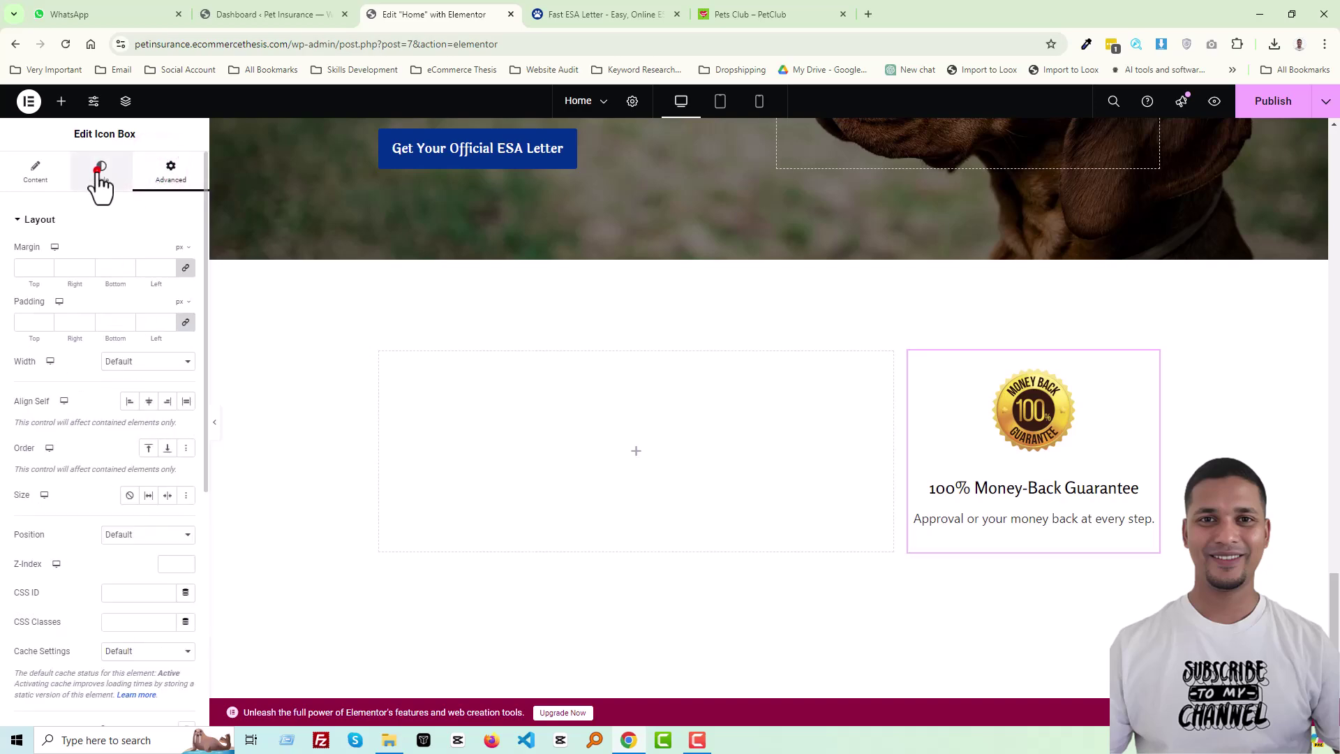
{"action": "left_click", "coordinate": [139, 253]}
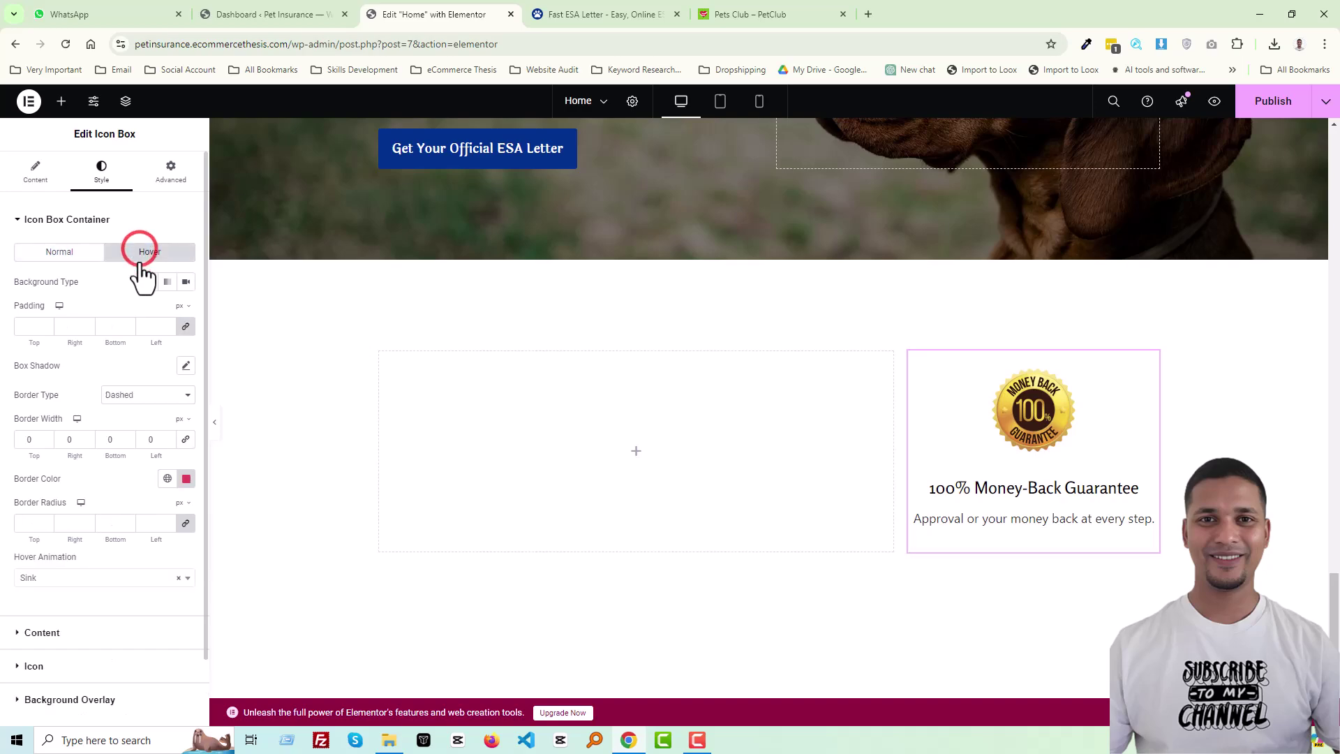
{"action": "left_click", "coordinate": [127, 581]}
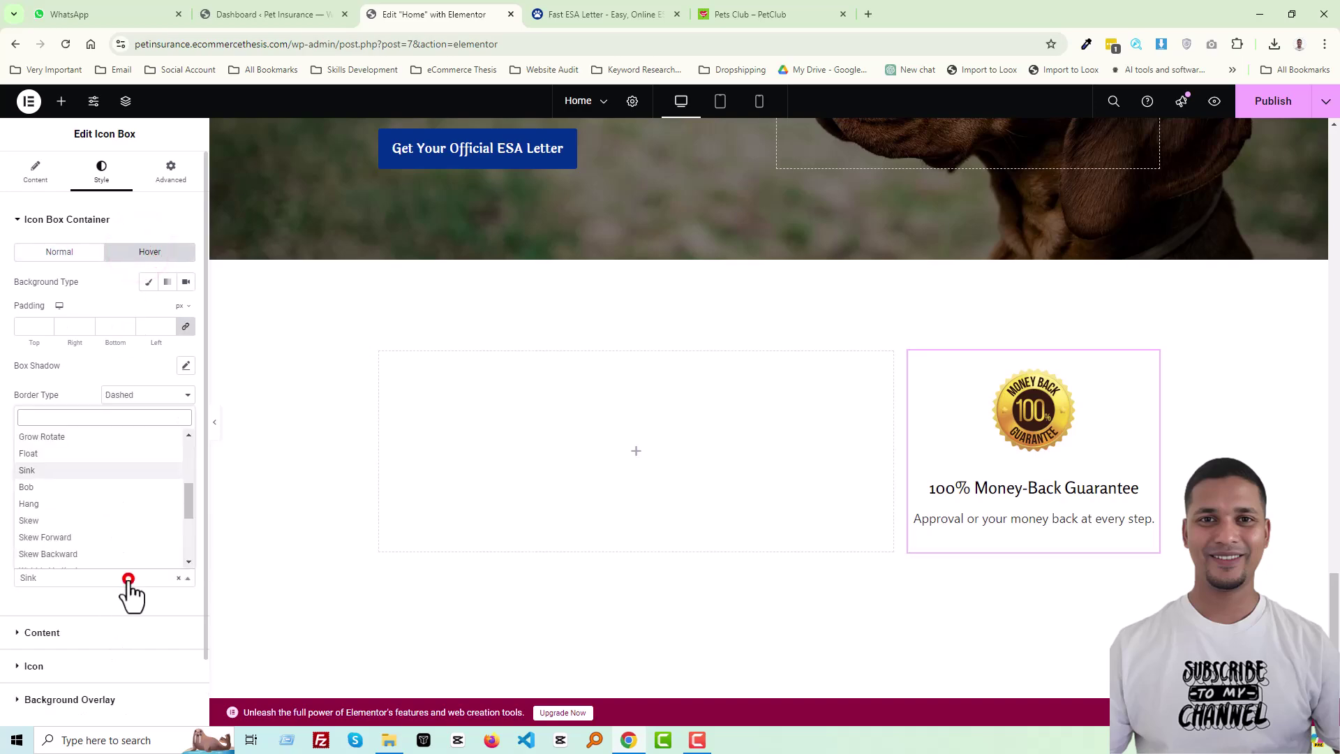
{"action": "scroll", "coordinate": [105, 544], "scroll_direction": "down", "scroll_amount": 10}
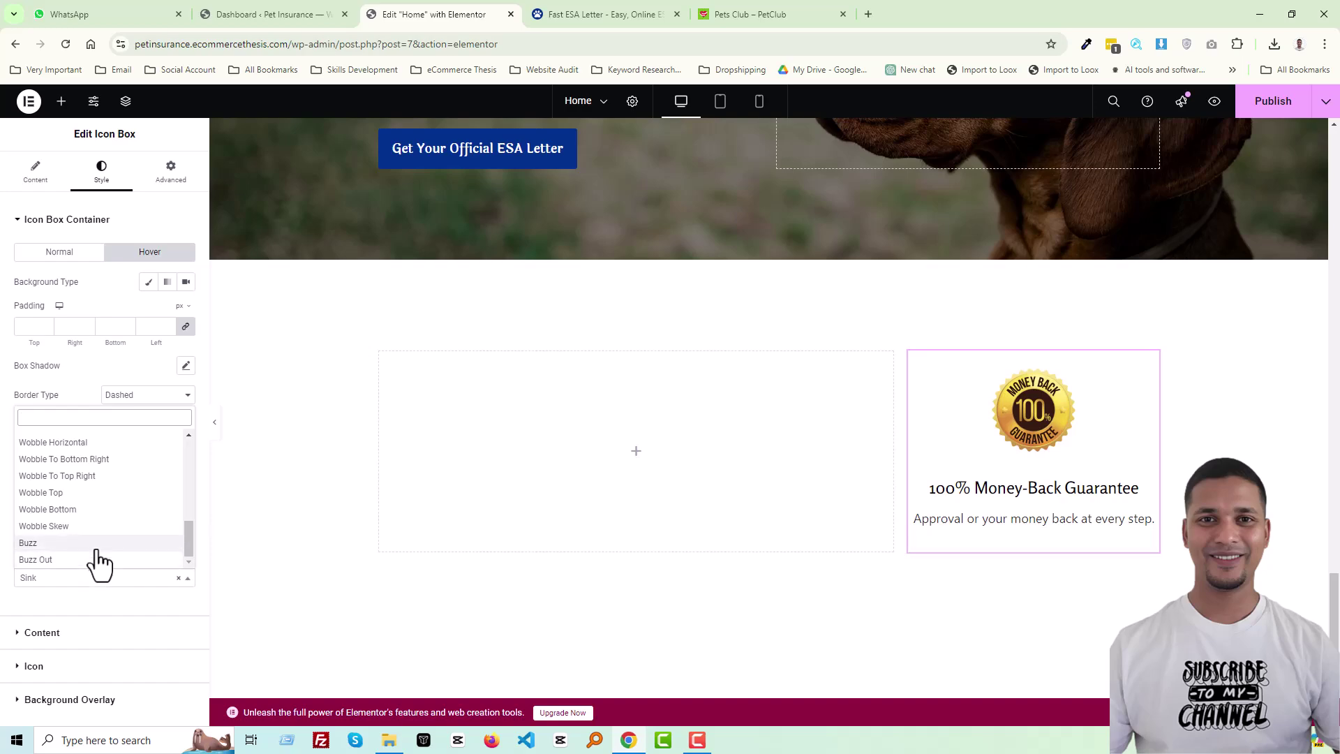
{"action": "left_click", "coordinate": [96, 545]}
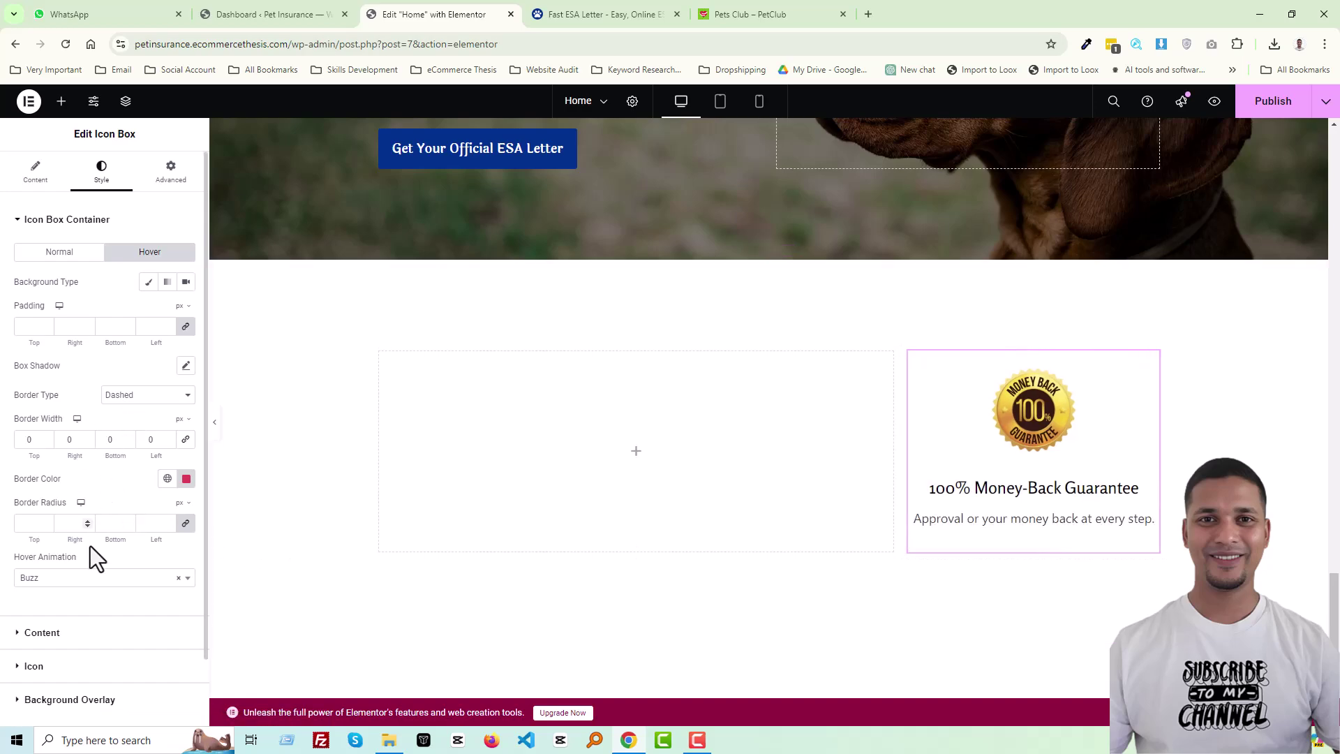
Step: Change the icon box container's hover animation to Pulse Grow
{"action": "left_click", "coordinate": [86, 578]}
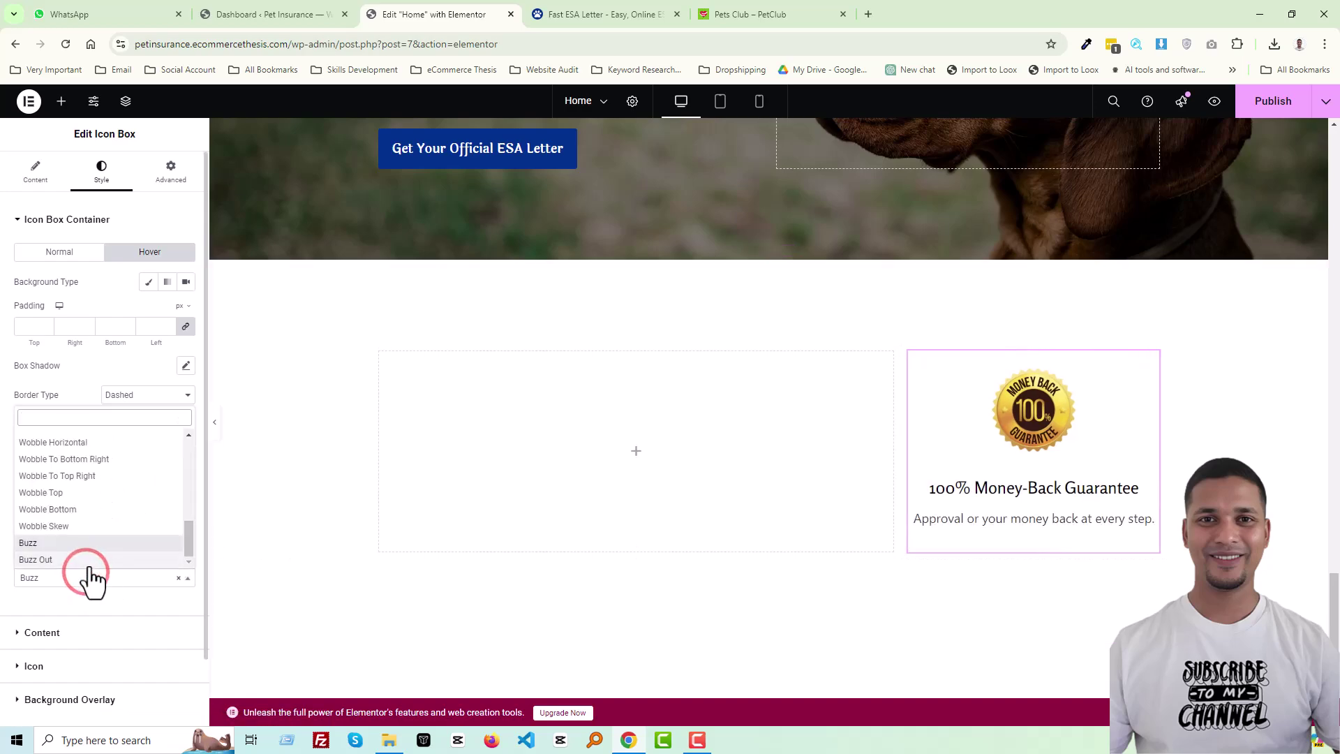
{"action": "scroll", "coordinate": [85, 489], "scroll_direction": "up", "scroll_amount": 5}
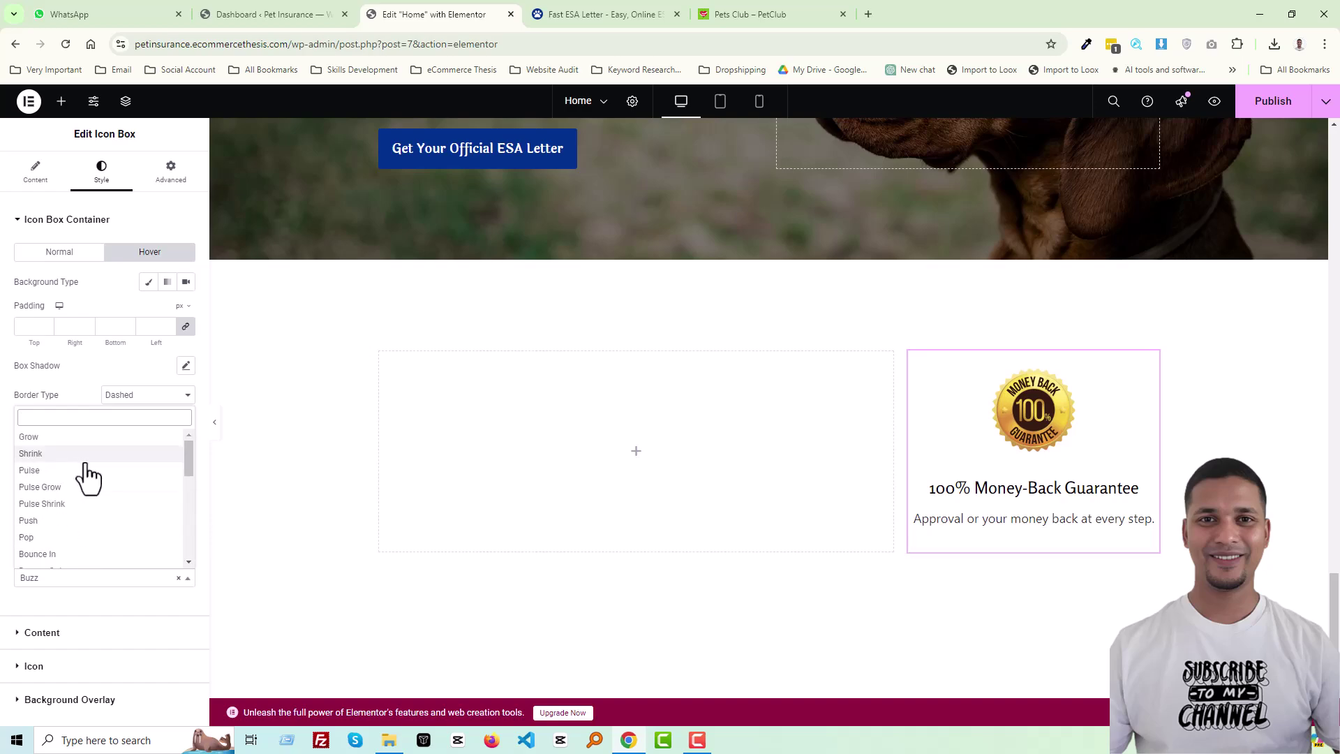
{"action": "left_click", "coordinate": [66, 486]}
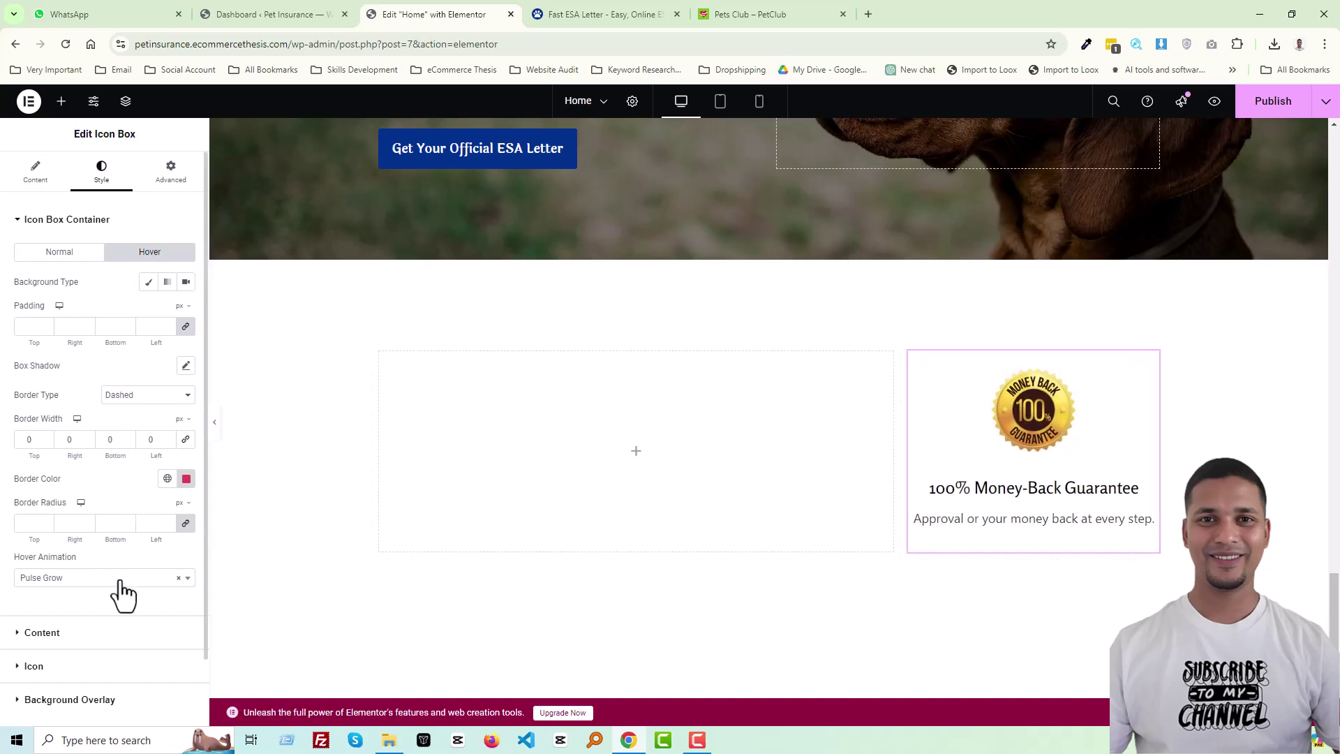
Step: Check the icon box container's normal-state settings, and set its hover animation to Push
{"action": "left_click", "coordinate": [73, 248]}
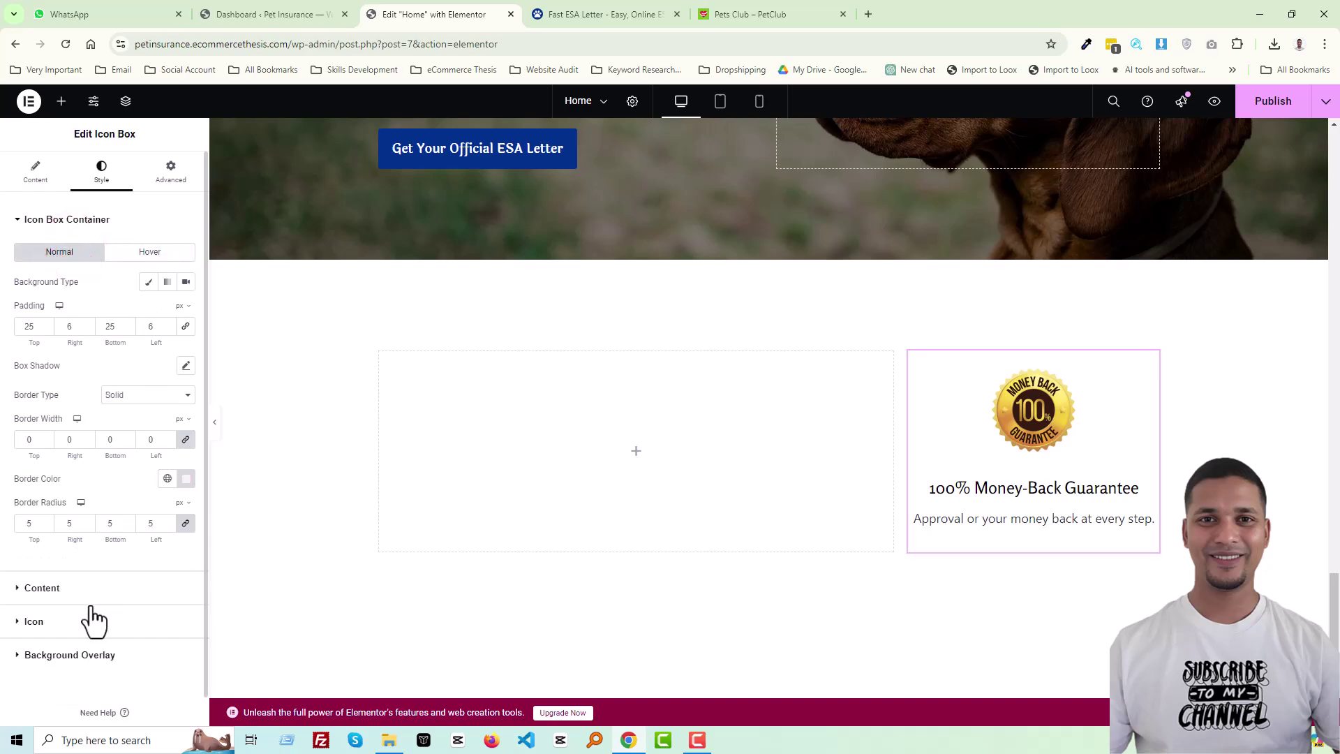
{"action": "scroll", "coordinate": [94, 620], "scroll_direction": "down", "scroll_amount": 1}
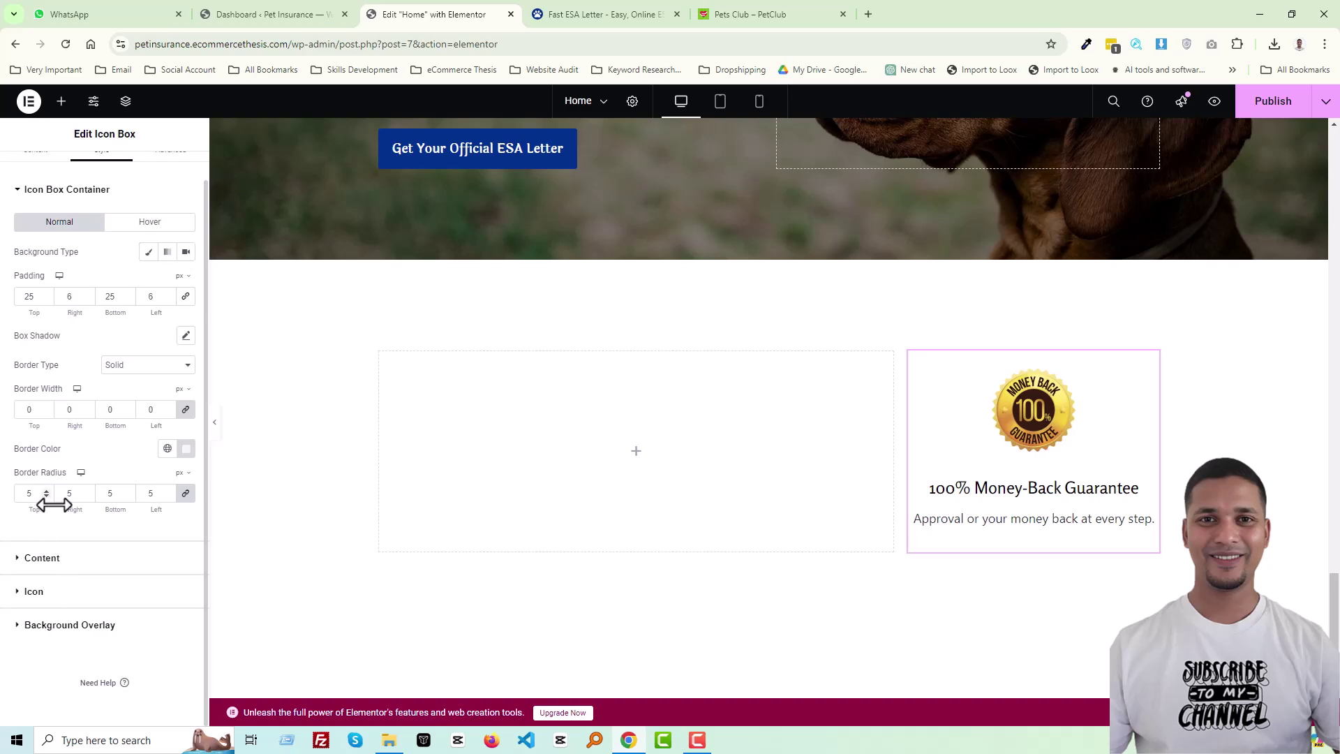
{"action": "left_click", "coordinate": [166, 224]}
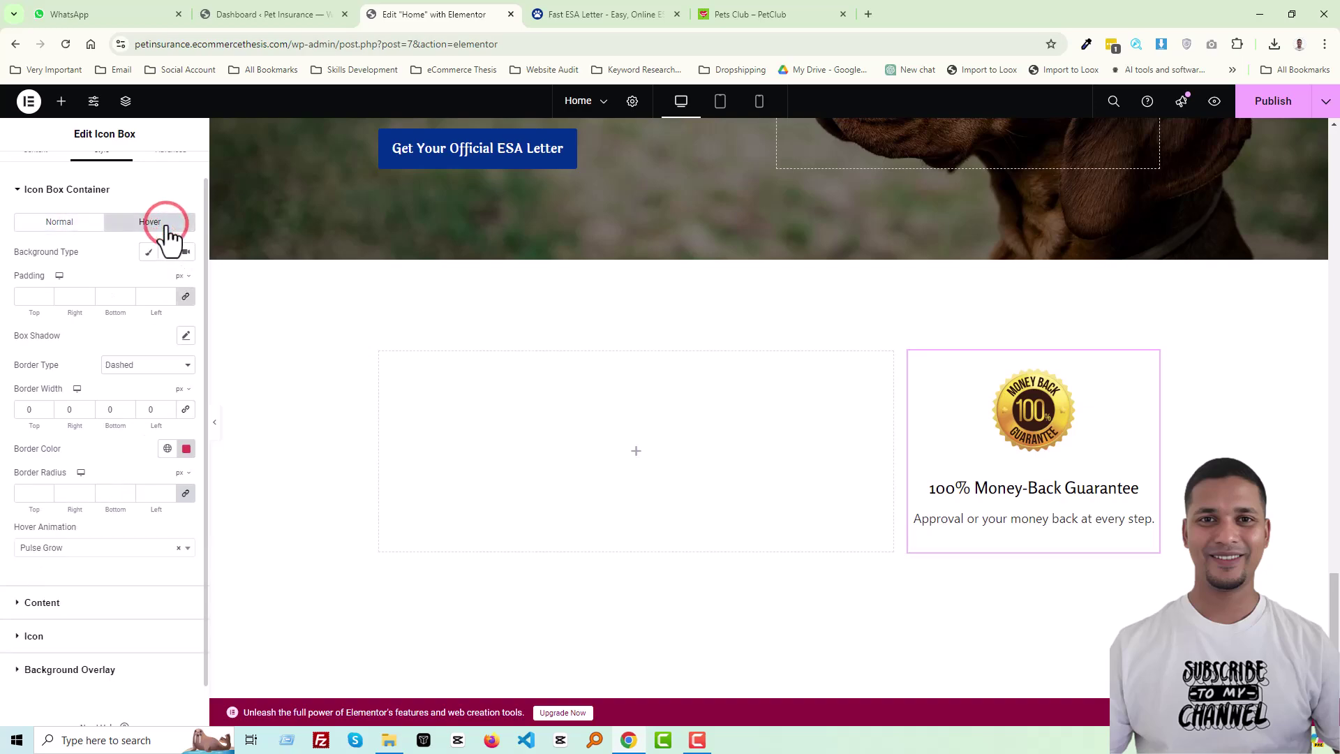
{"action": "left_click", "coordinate": [125, 552]}
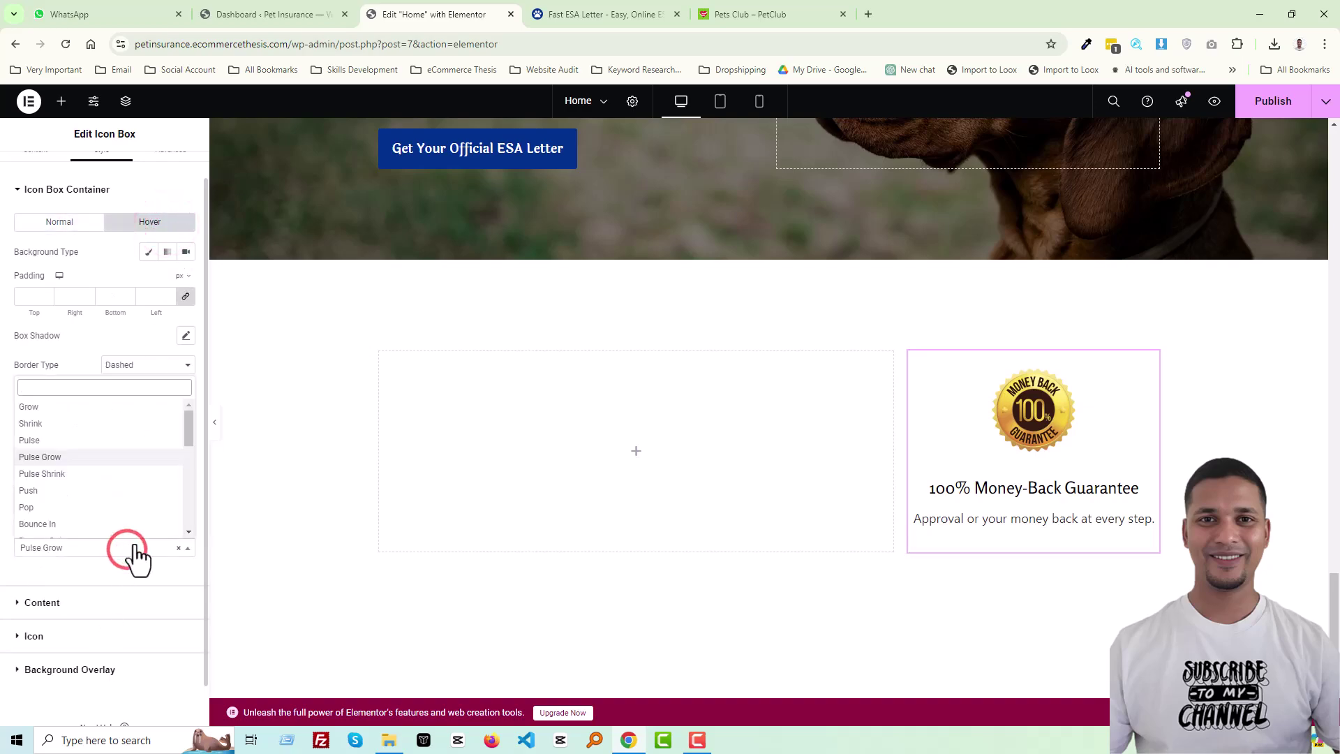
{"action": "left_click", "coordinate": [68, 490]}
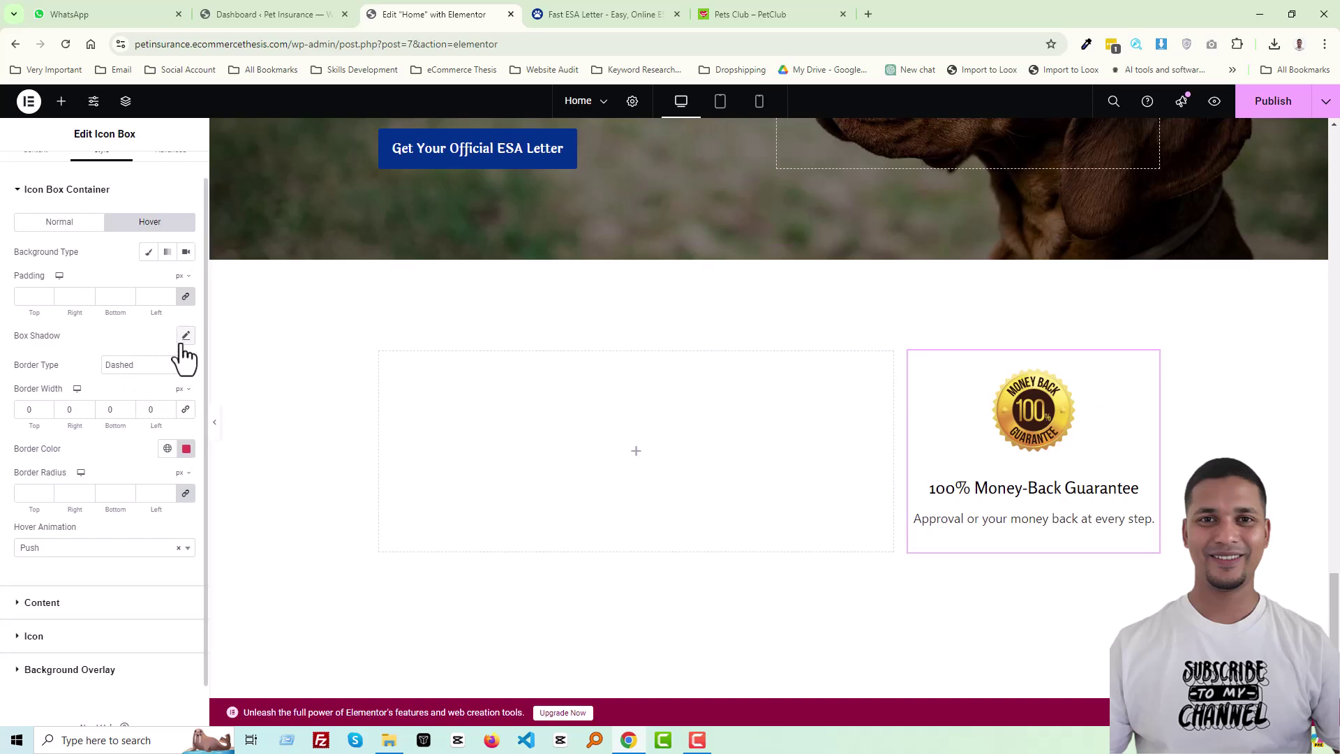
Step: Give the icon box container's normal state a box shadow with spread 150, blur 50 and color rgba(0, 0, 0, 0.05)
{"action": "left_click", "coordinate": [85, 231]}
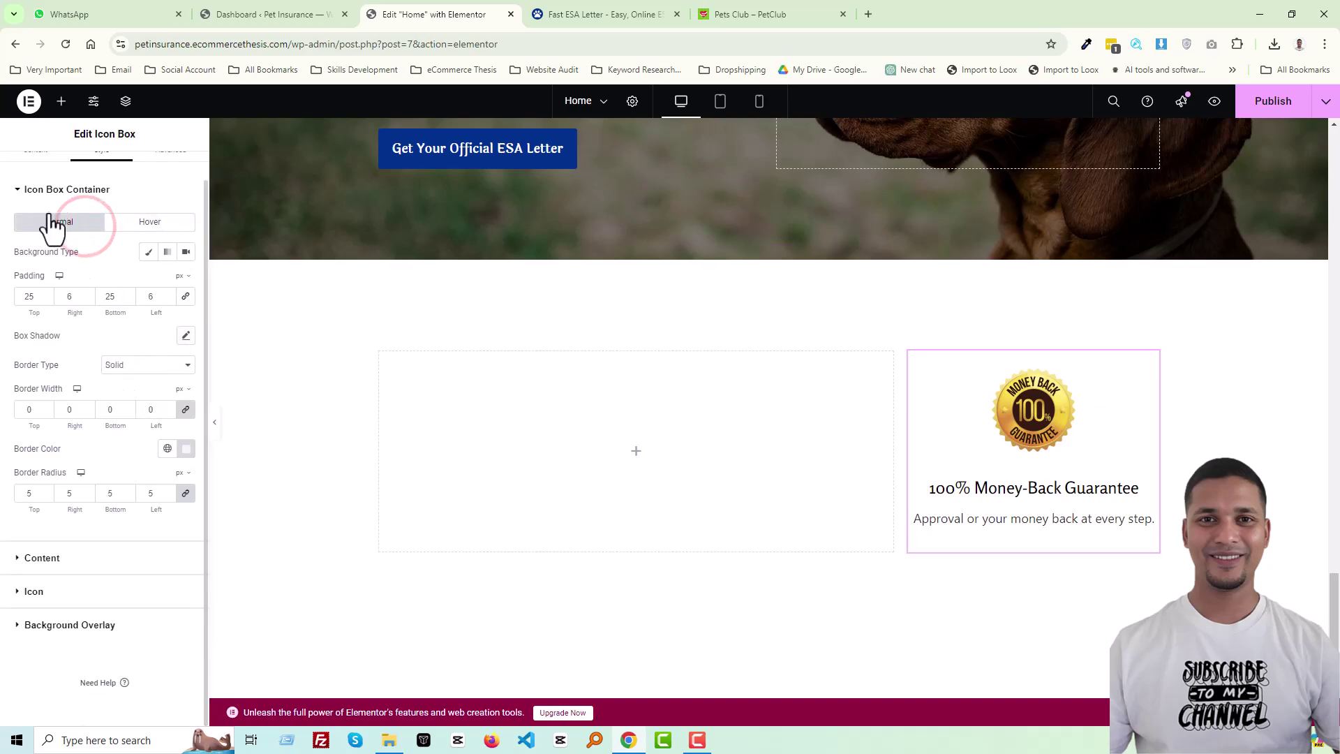
{"action": "left_click", "coordinate": [185, 335]}
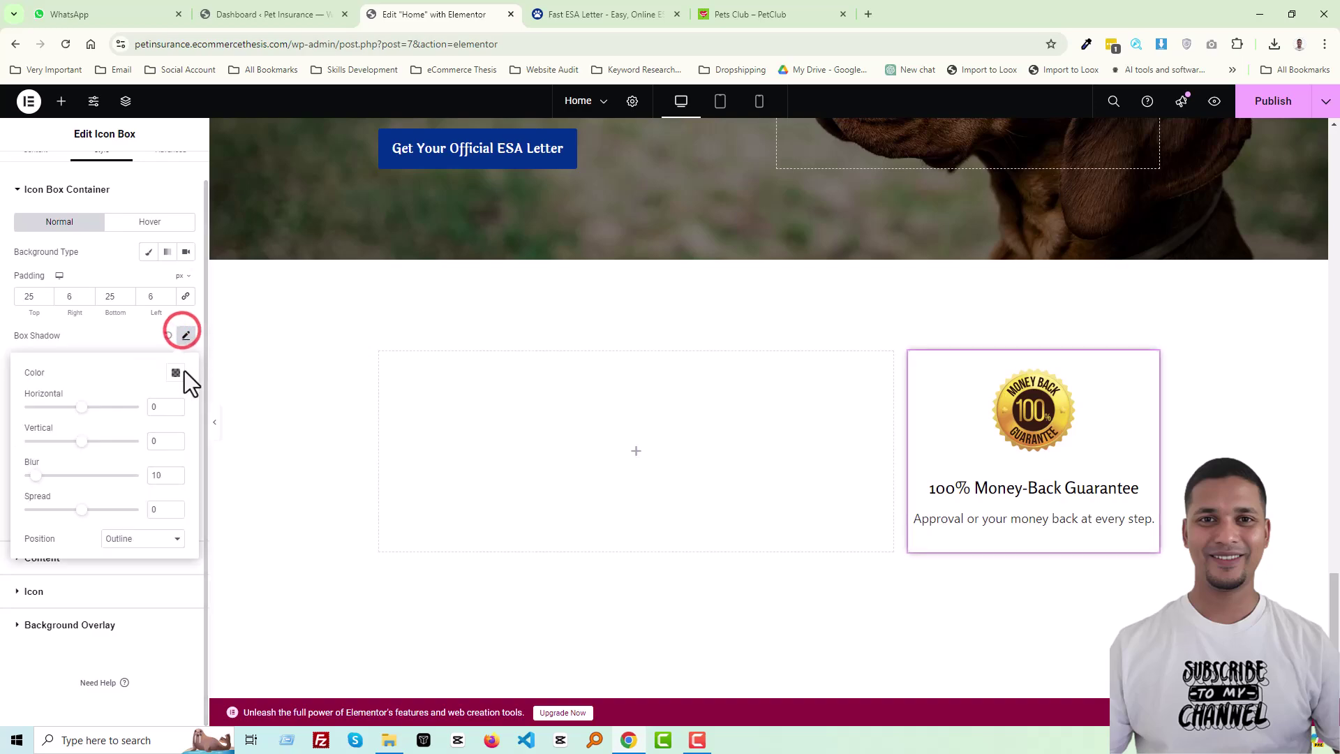
{"action": "left_click", "coordinate": [155, 511]}
{"action": "type", "text": "150"}
{"action": "double_click", "coordinate": [169, 474]}
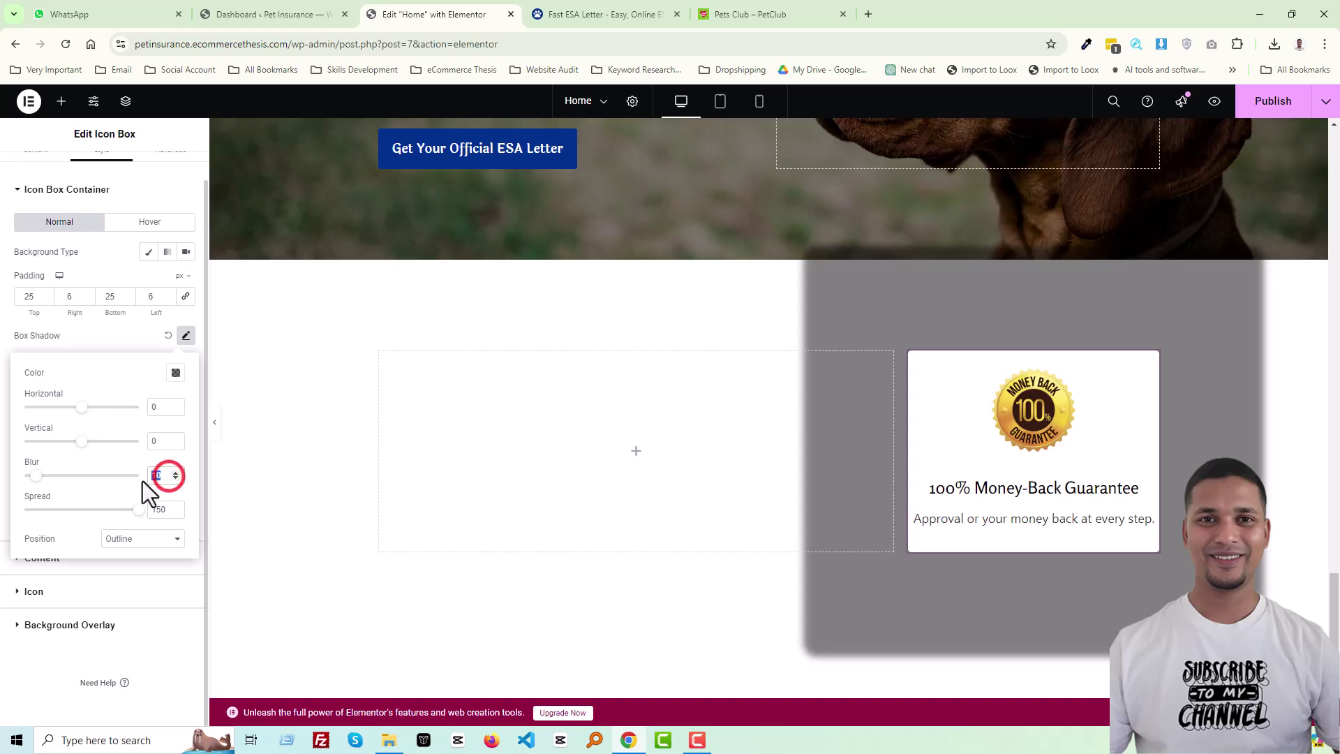
{"action": "type", "text": "50"}
{"action": "left_click", "coordinate": [176, 374]}
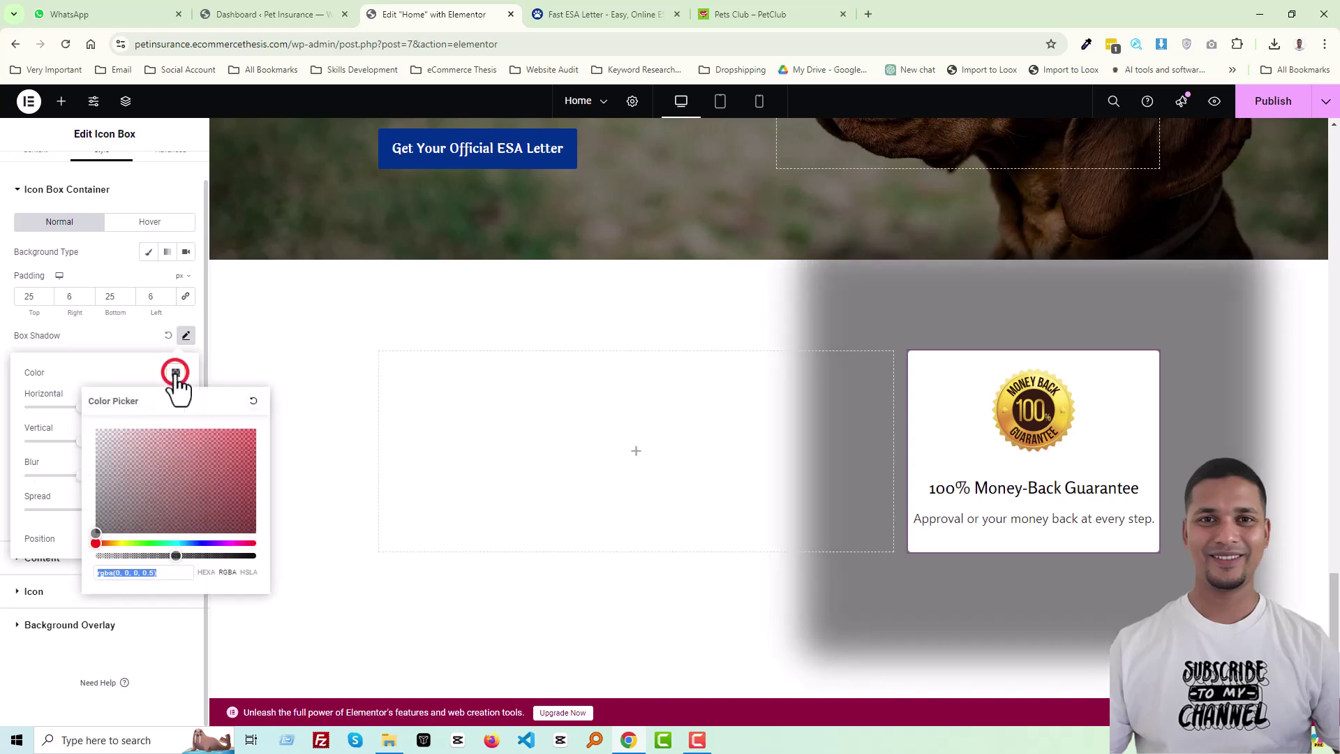
{"action": "left_click_drag", "start_coordinate": [173, 557], "coordinate": [100, 562]}
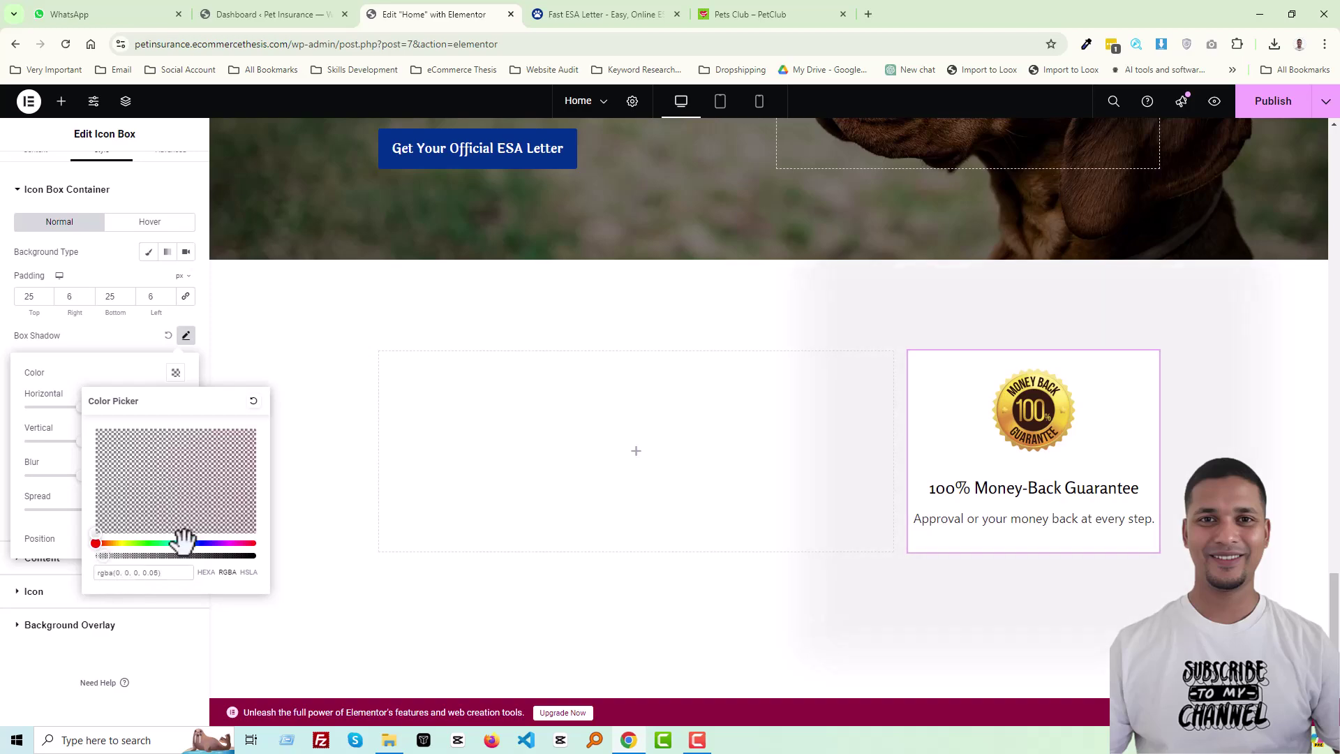
{"action": "left_click", "coordinate": [120, 338]}
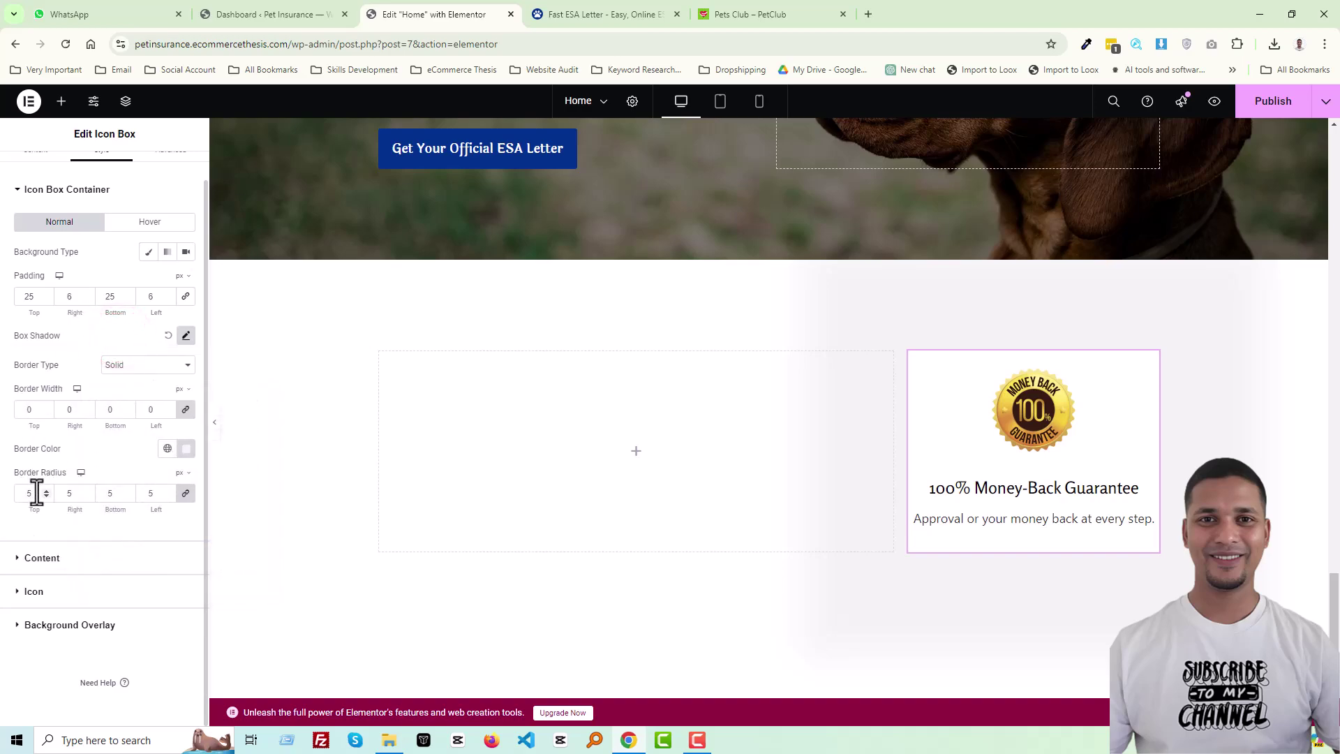
Step: Set the icon box container's border radius to 10 px on all corners
{"action": "left_click_drag", "start_coordinate": [37, 493], "coordinate": [7, 490]}
{"action": "double_click", "coordinate": [26, 493]}
{"action": "left_click", "coordinate": [122, 465]}
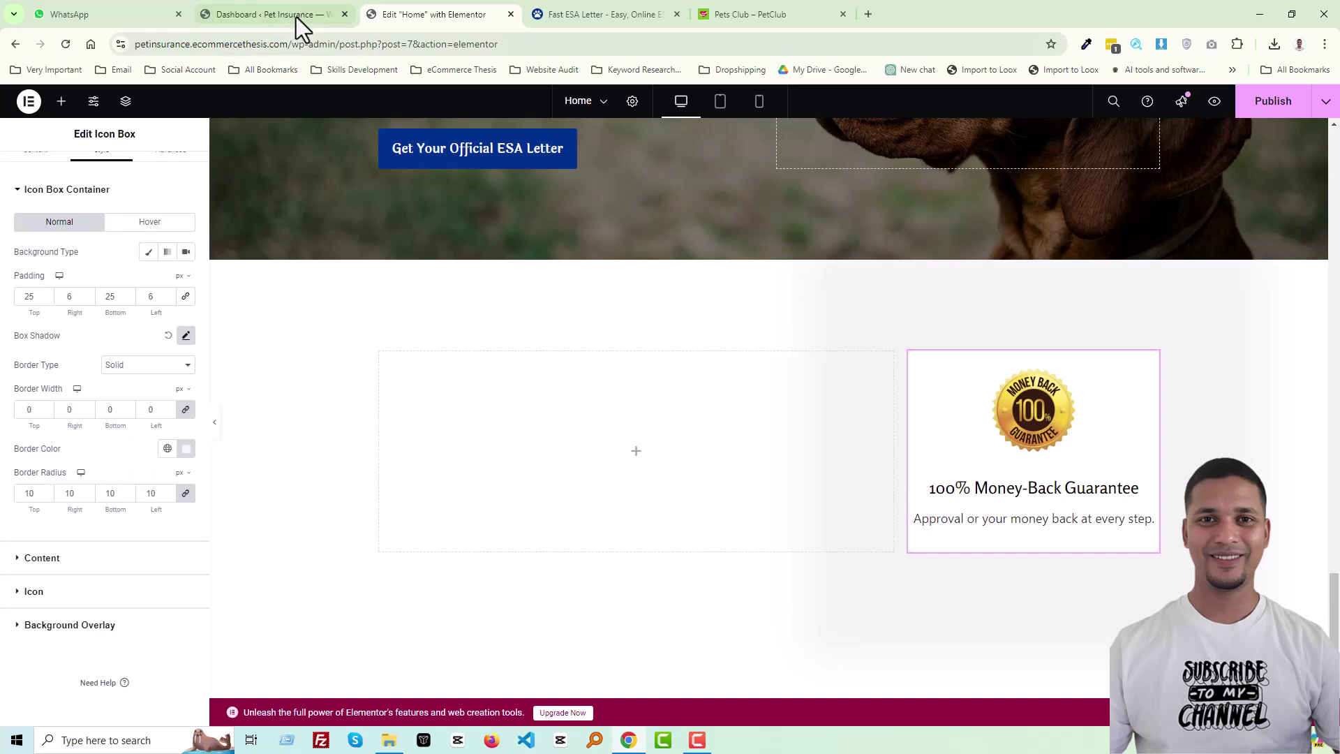
Step: Copy the "Our Process: Fast, Easy, and Secure!" heading and paste it into the empty column beside the icon box
{"action": "left_click", "coordinate": [625, 14]}
{"action": "scroll", "coordinate": [589, 542], "scroll_direction": "down", "scroll_amount": 6}
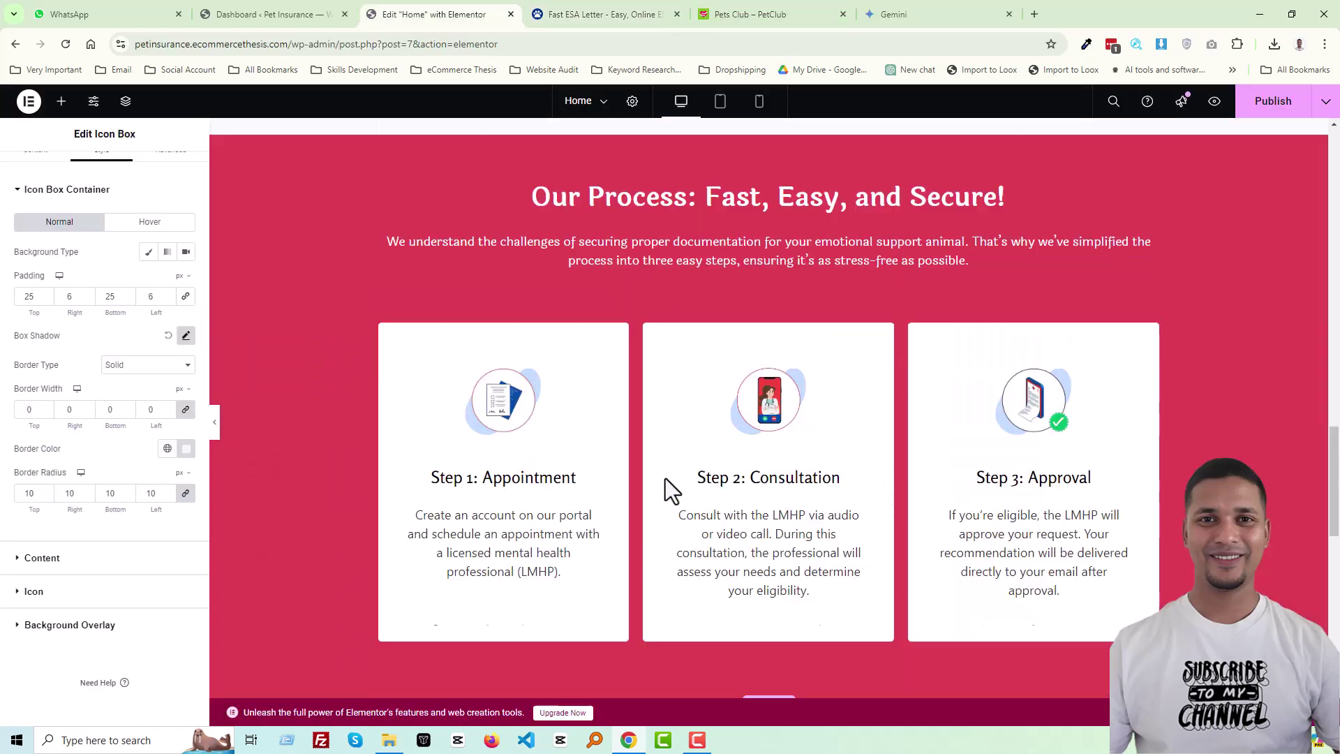
{"action": "scroll", "coordinate": [664, 478], "scroll_direction": "up", "scroll_amount": 3}
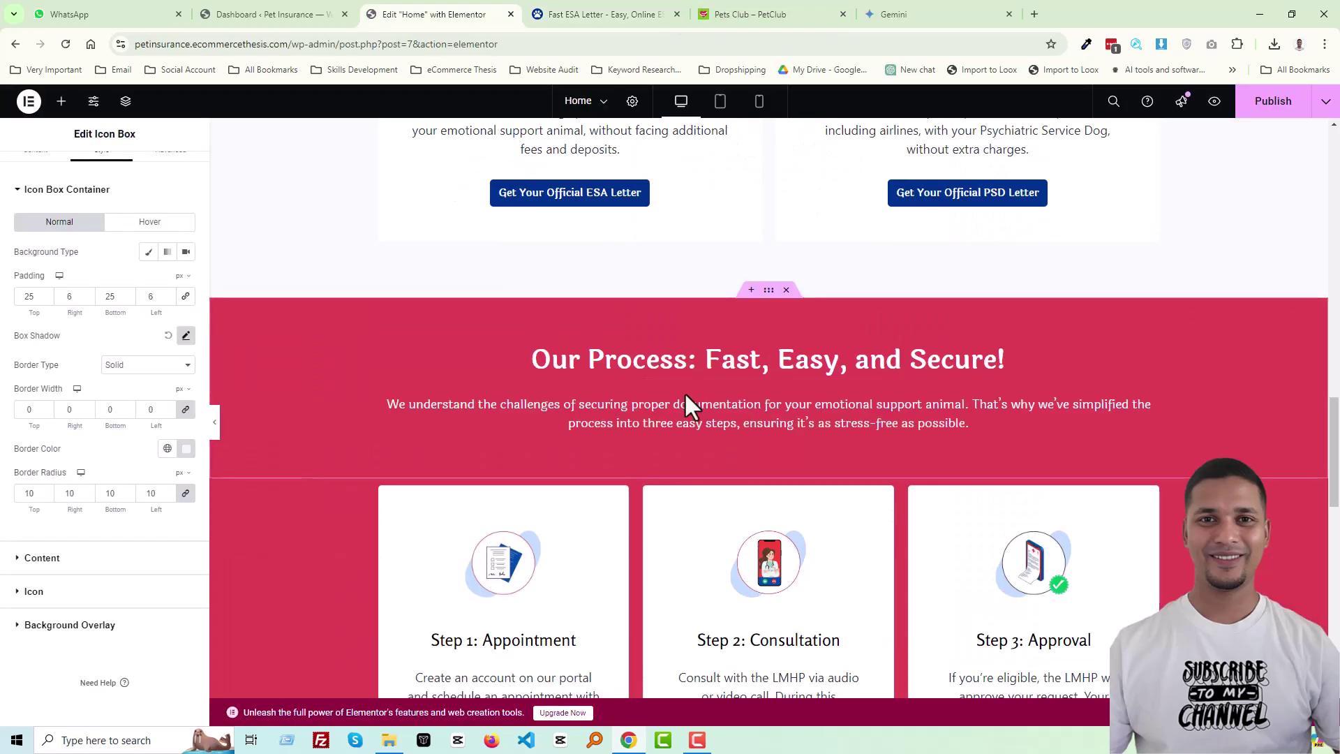
{"action": "right_click", "coordinate": [694, 348]}
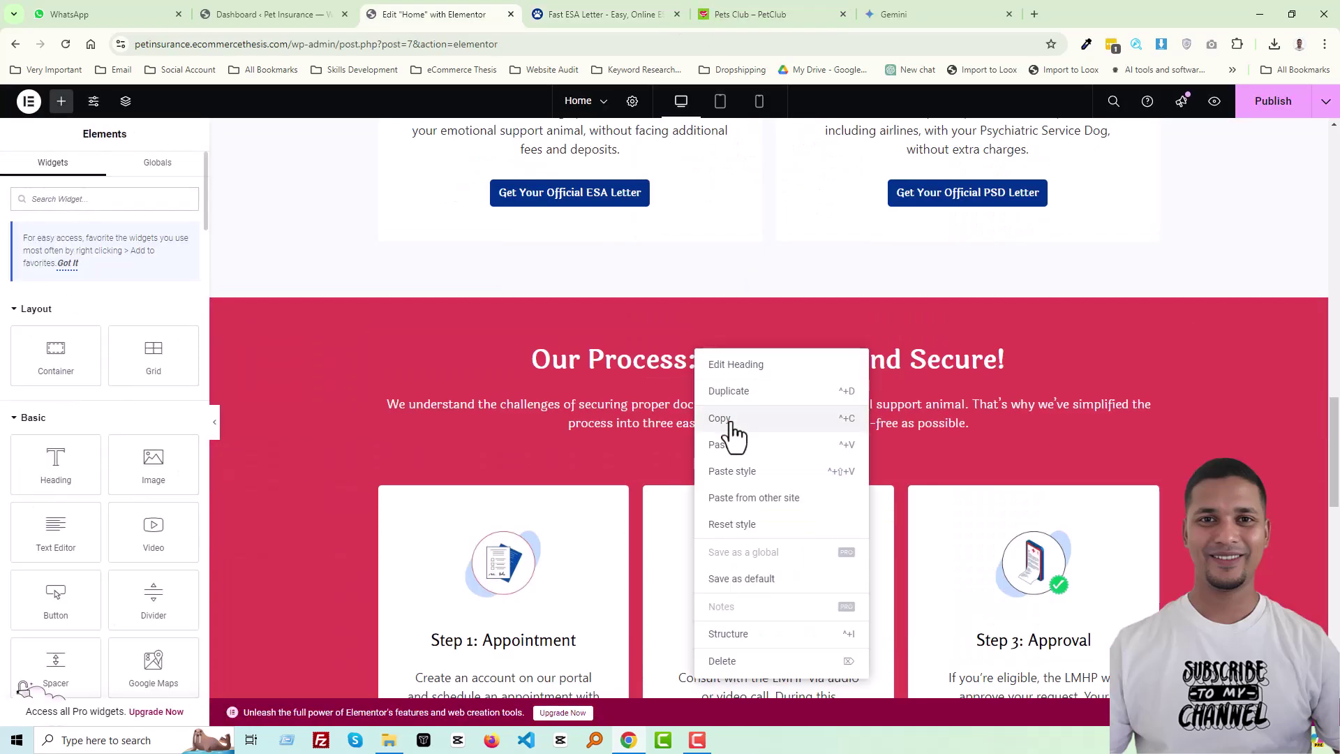
{"action": "left_click", "coordinate": [730, 419]}
{"action": "scroll", "coordinate": [568, 449], "scroll_direction": "down", "scroll_amount": 6}
{"action": "scroll", "coordinate": [568, 454], "scroll_direction": "down", "scroll_amount": 8}
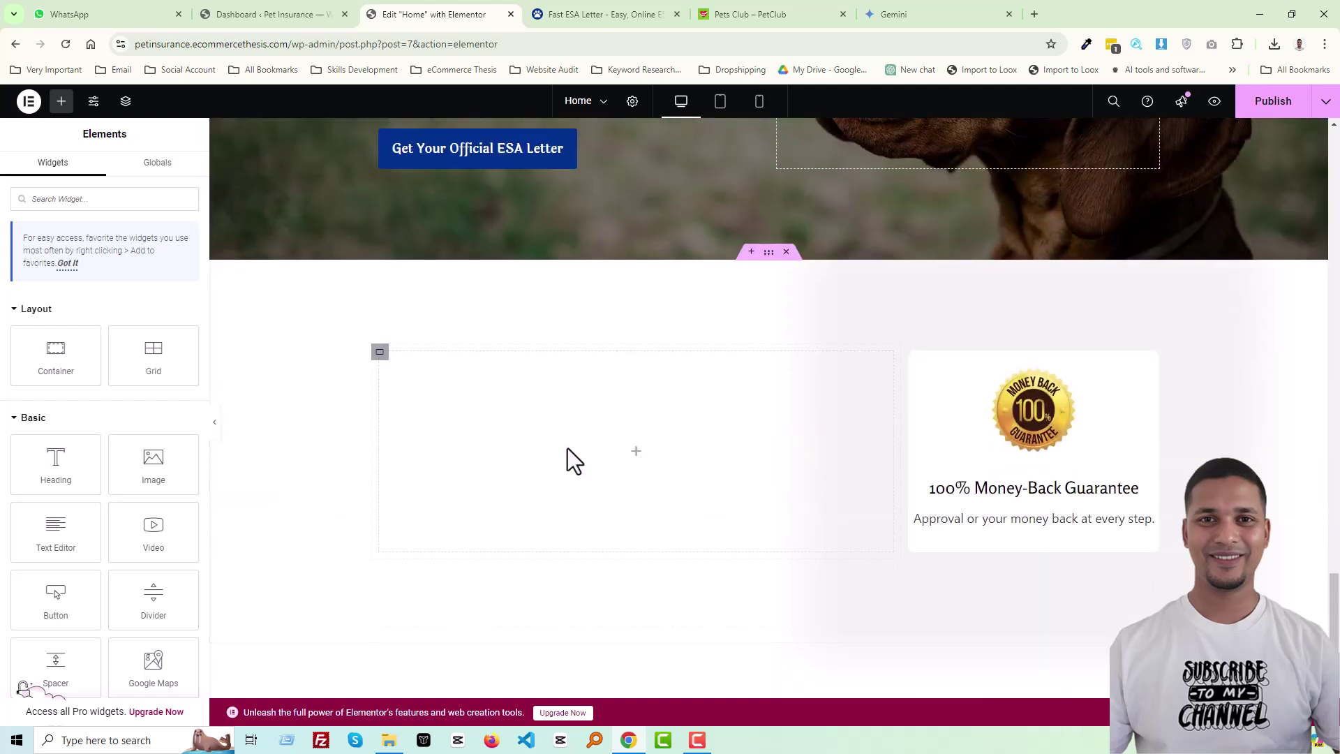
{"action": "right_click", "coordinate": [569, 460]}
{"action": "left_click", "coordinate": [600, 463]}
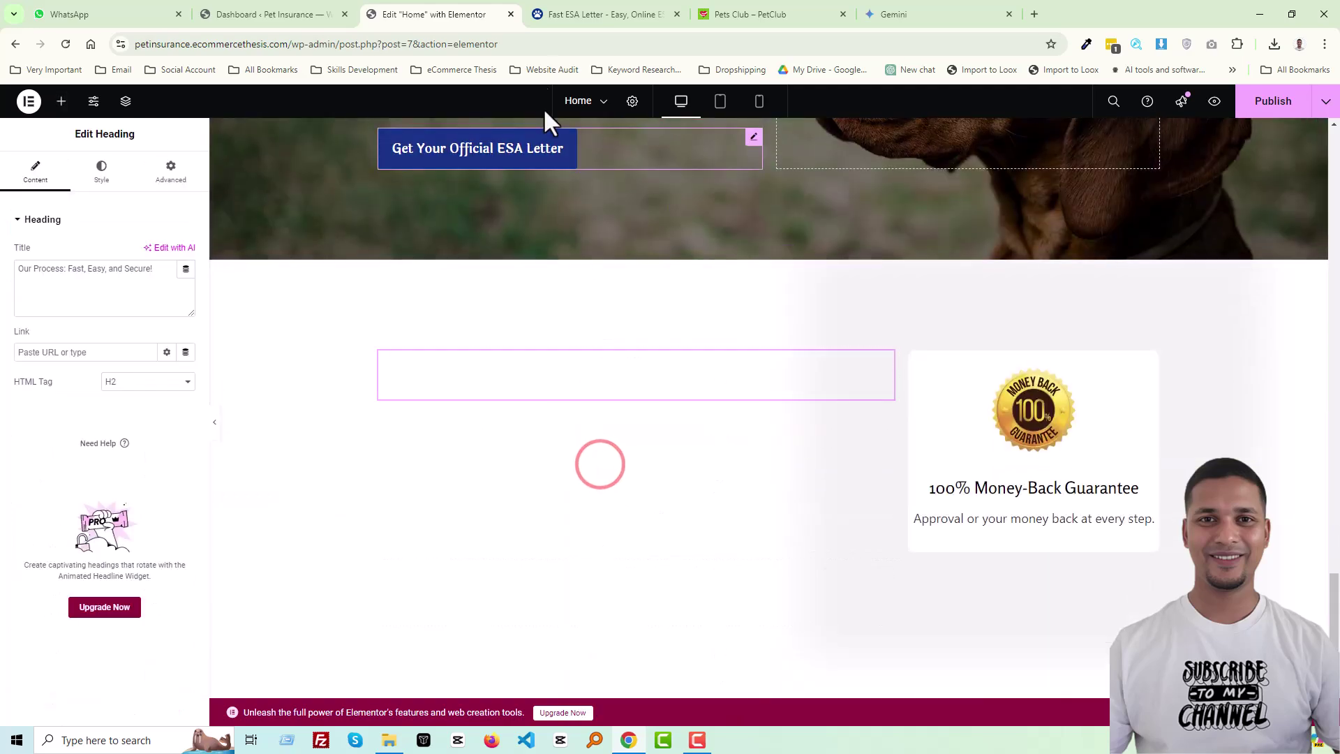
Step: Replace the pasted heading's title with "What Is An ESA Letter?" copied from the Fast ESA Letter site
{"action": "left_click", "coordinate": [570, 13]}
{"action": "left_click_drag", "start_coordinate": [524, 361], "coordinate": [837, 362]}
{"action": "key", "text": "ctrl+c"}
{"action": "left_click", "coordinate": [421, 14]}
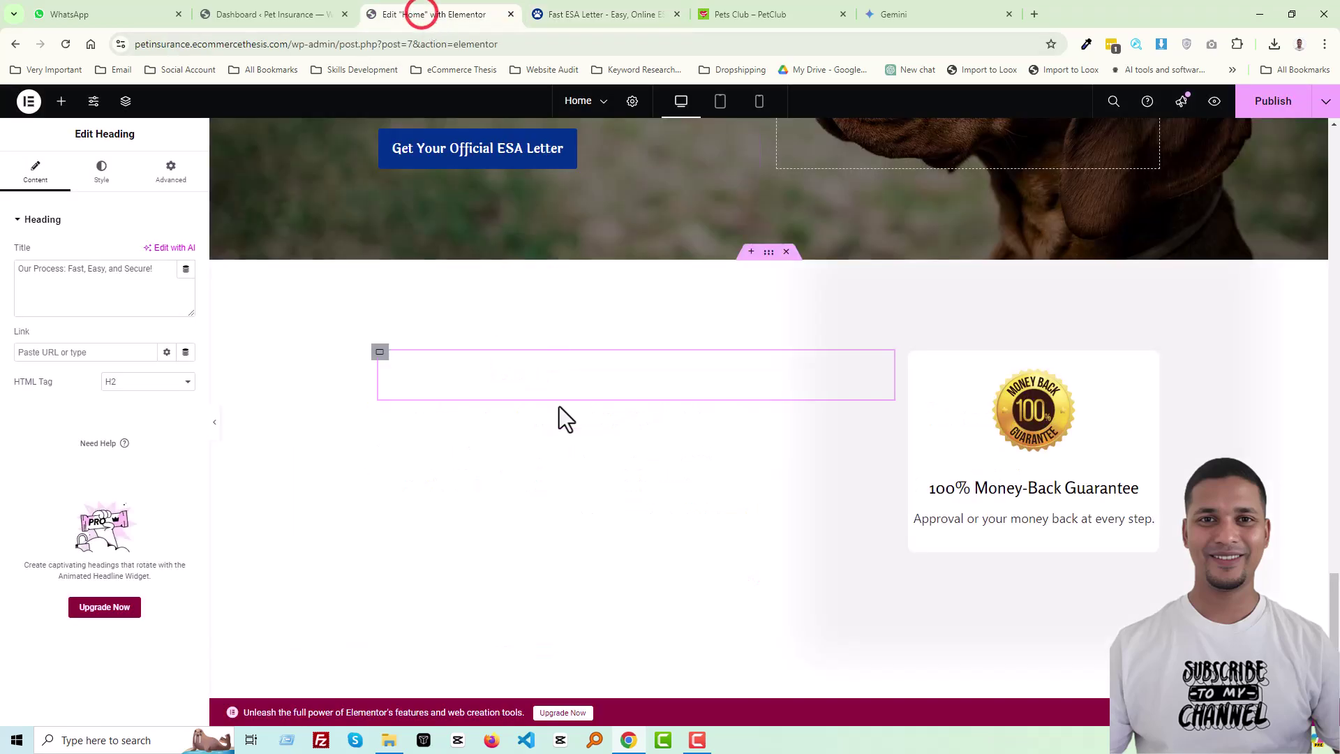
{"action": "triple_click", "coordinate": [105, 288]}
{"action": "key", "text": "ctrl+v"}
Step: Change the "What Is An ESA Letter?" heading's text color to dark grey and align it left
{"action": "scroll", "coordinate": [572, 420], "scroll_direction": "up", "scroll_amount": 10}
{"action": "scroll", "coordinate": [589, 424], "scroll_direction": "up", "scroll_amount": 2}
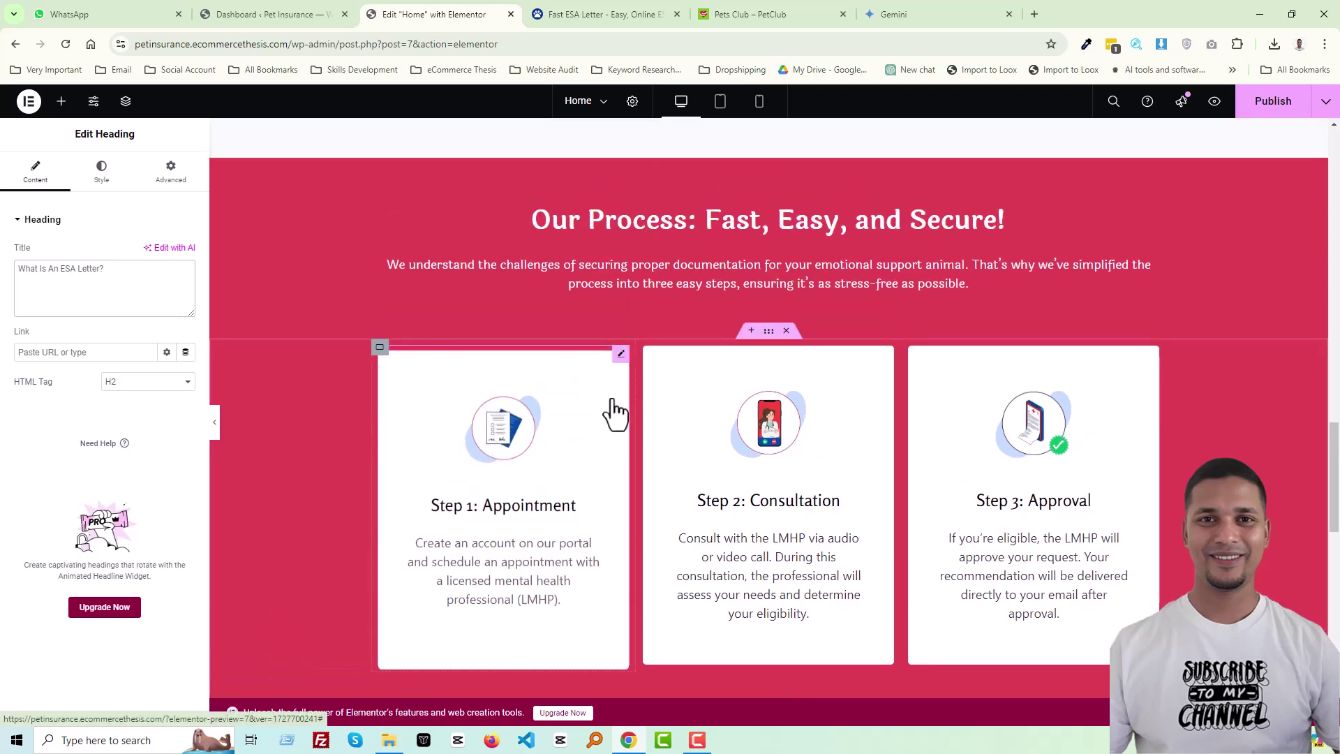
{"action": "left_click", "coordinate": [105, 180]}
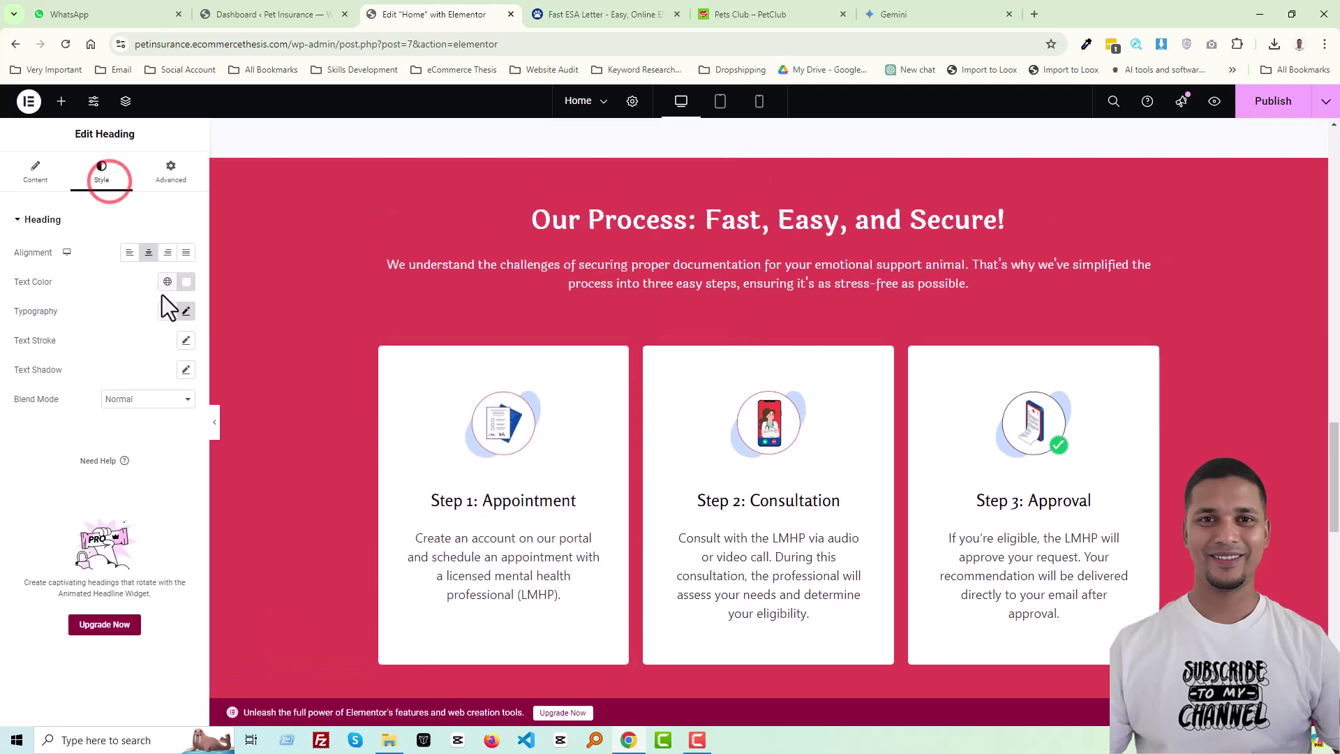
{"action": "left_click", "coordinate": [185, 281]}
{"action": "triple_click", "coordinate": [135, 483]}
{"action": "type", "text": "#3"}
{"action": "left_click", "coordinate": [133, 483]}
{"action": "left_click", "coordinate": [32, 473]}
{"action": "scroll", "coordinate": [680, 602], "scroll_direction": "down", "scroll_amount": 12}
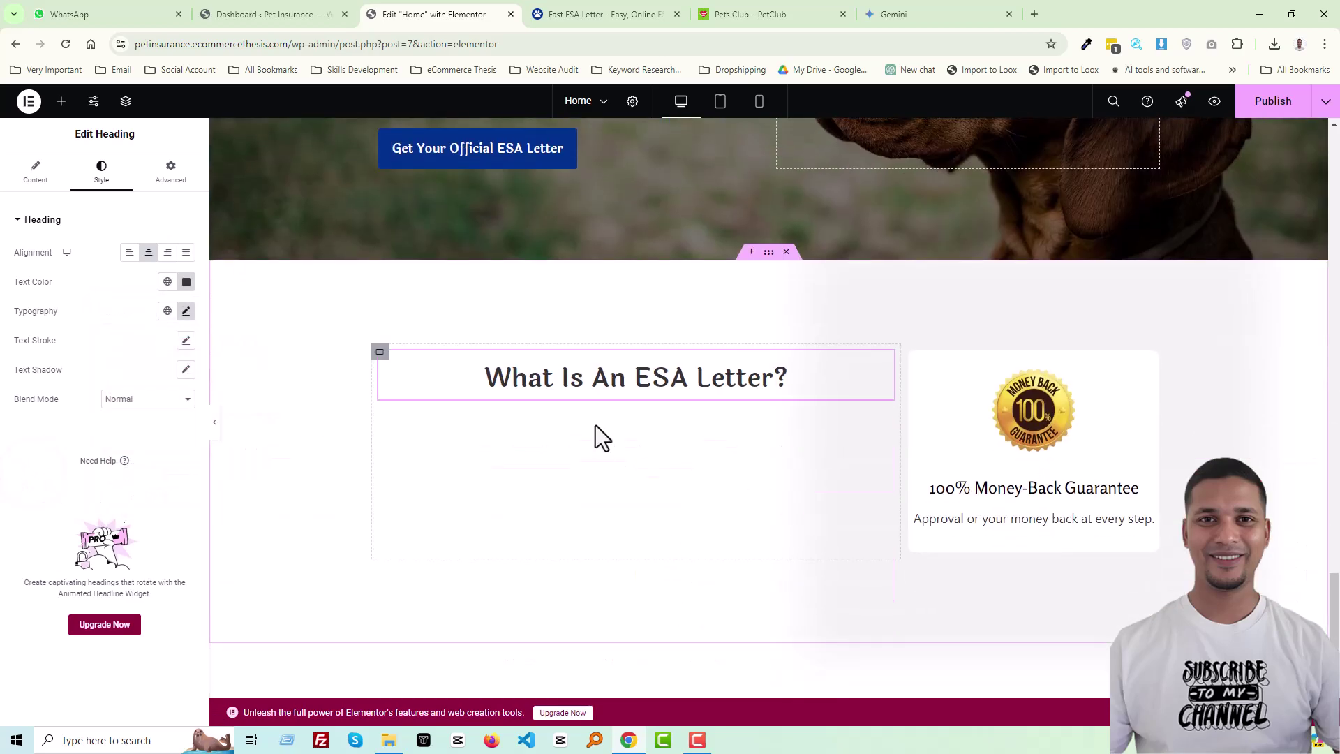
{"action": "left_click", "coordinate": [126, 254]}
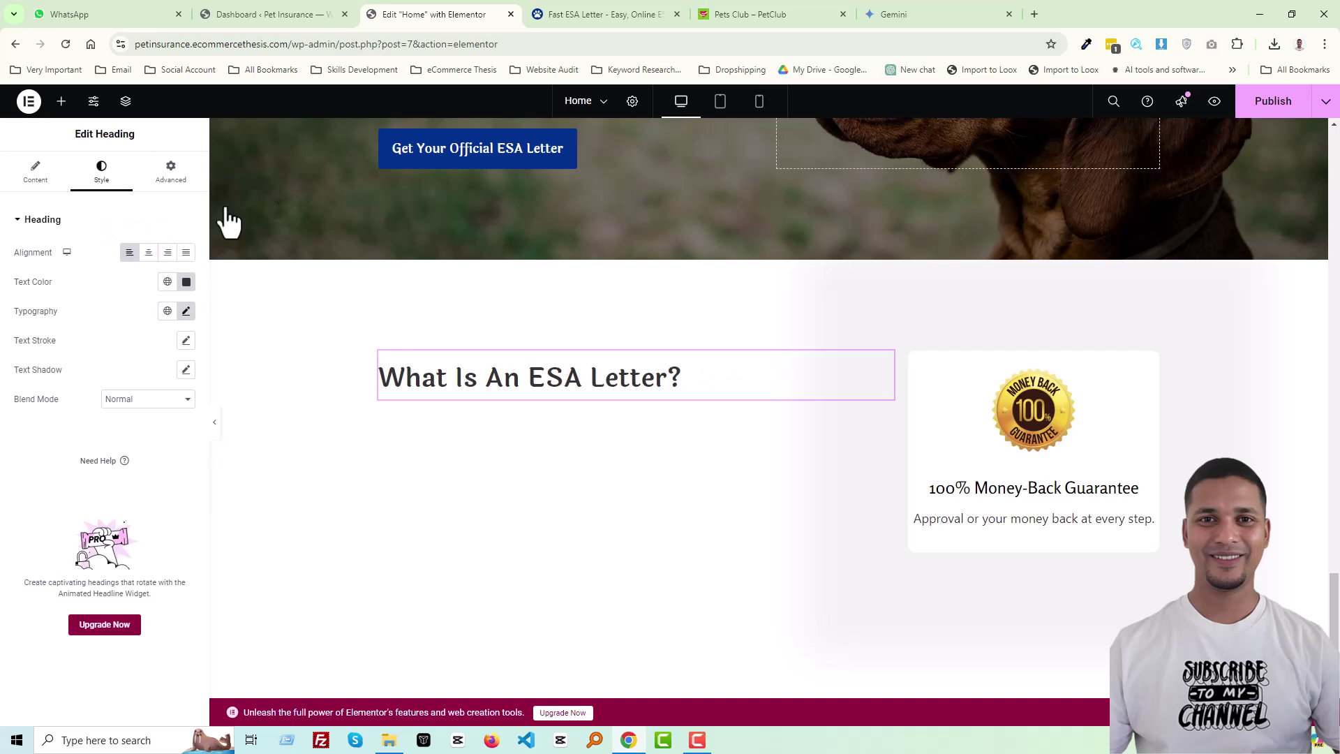
Step: Switch to the Fast ESA Letter site and copy the two paragraphs under "What Is An ESA Letter?"
{"action": "left_click", "coordinate": [585, 18]}
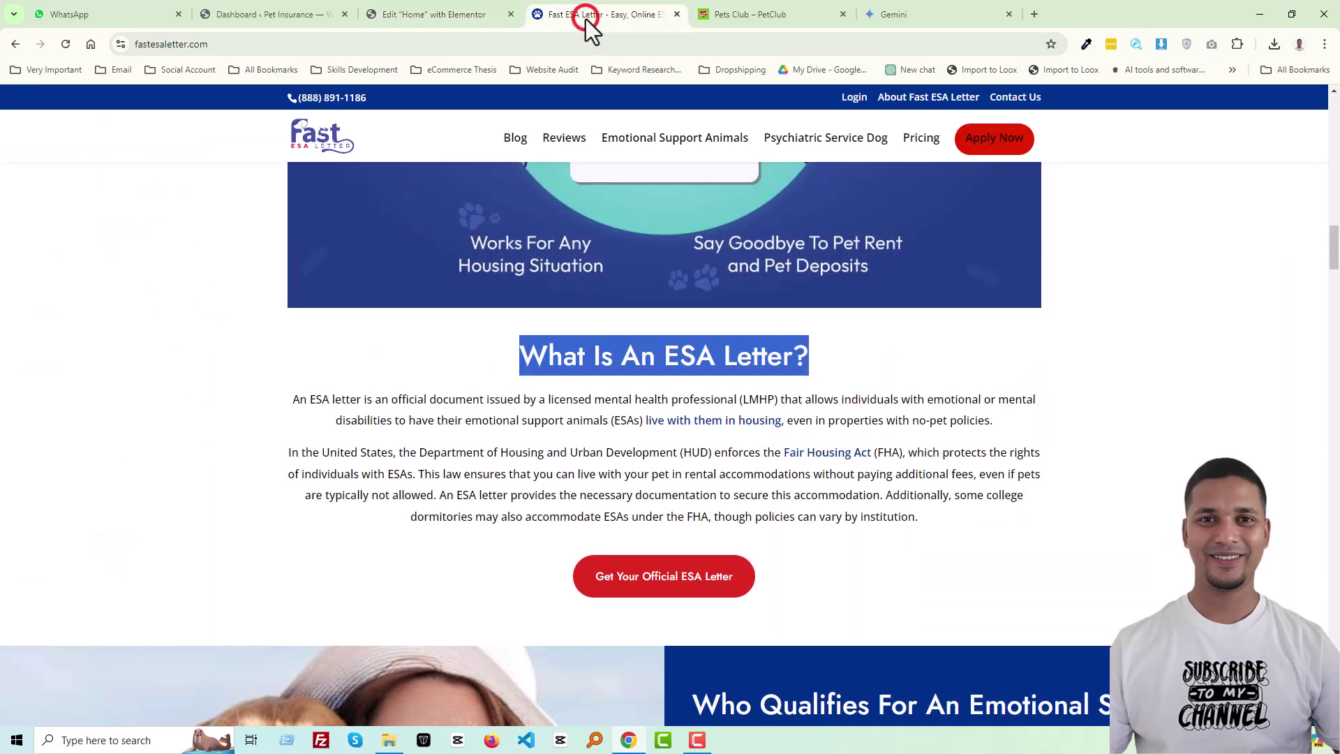
{"action": "left_click", "coordinate": [446, 464]}
{"action": "left_click_drag", "start_coordinate": [292, 400], "coordinate": [917, 528]}
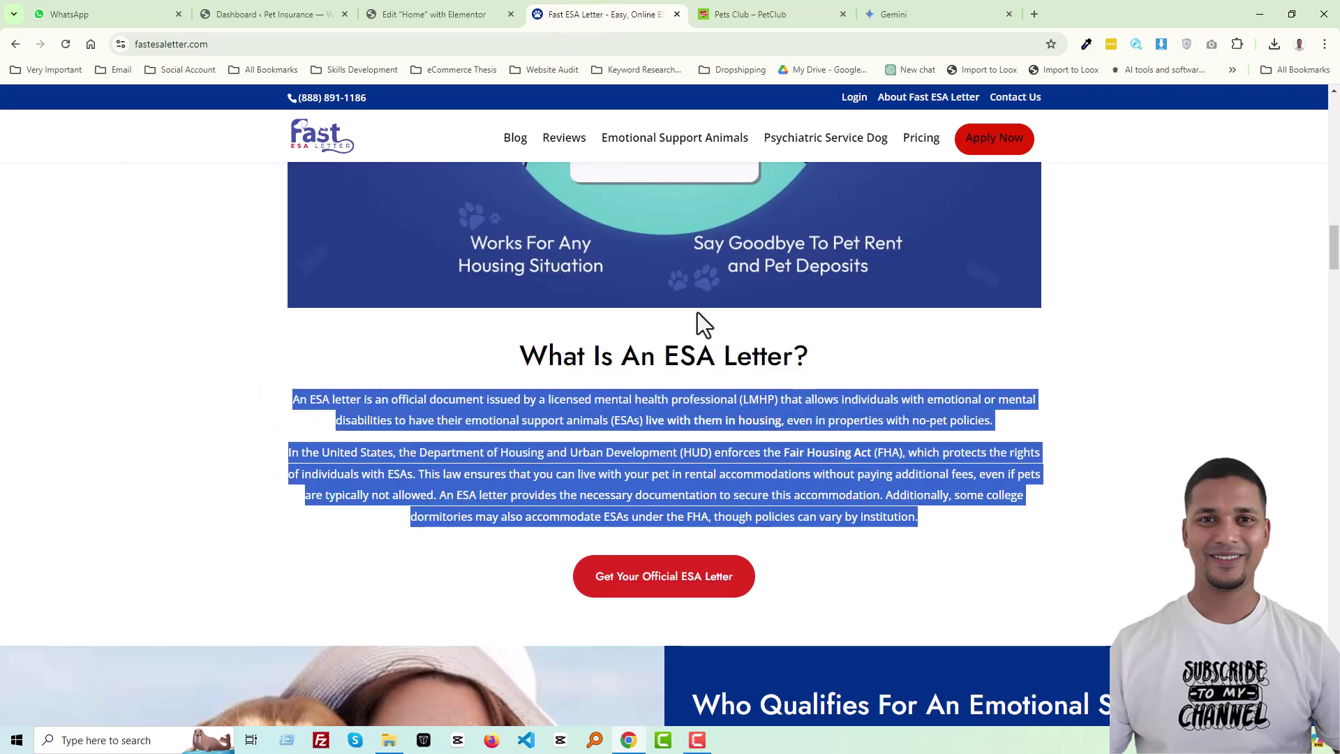
Step: Back in the Elementor page, copy the "Our Process" section's intro text and paste it below the "What Is An ESA Letter?" heading
{"action": "left_click", "coordinate": [438, 21]}
{"action": "scroll", "coordinate": [647, 463], "scroll_direction": "up", "scroll_amount": 5}
{"action": "scroll", "coordinate": [647, 462], "scroll_direction": "up", "scroll_amount": 5}
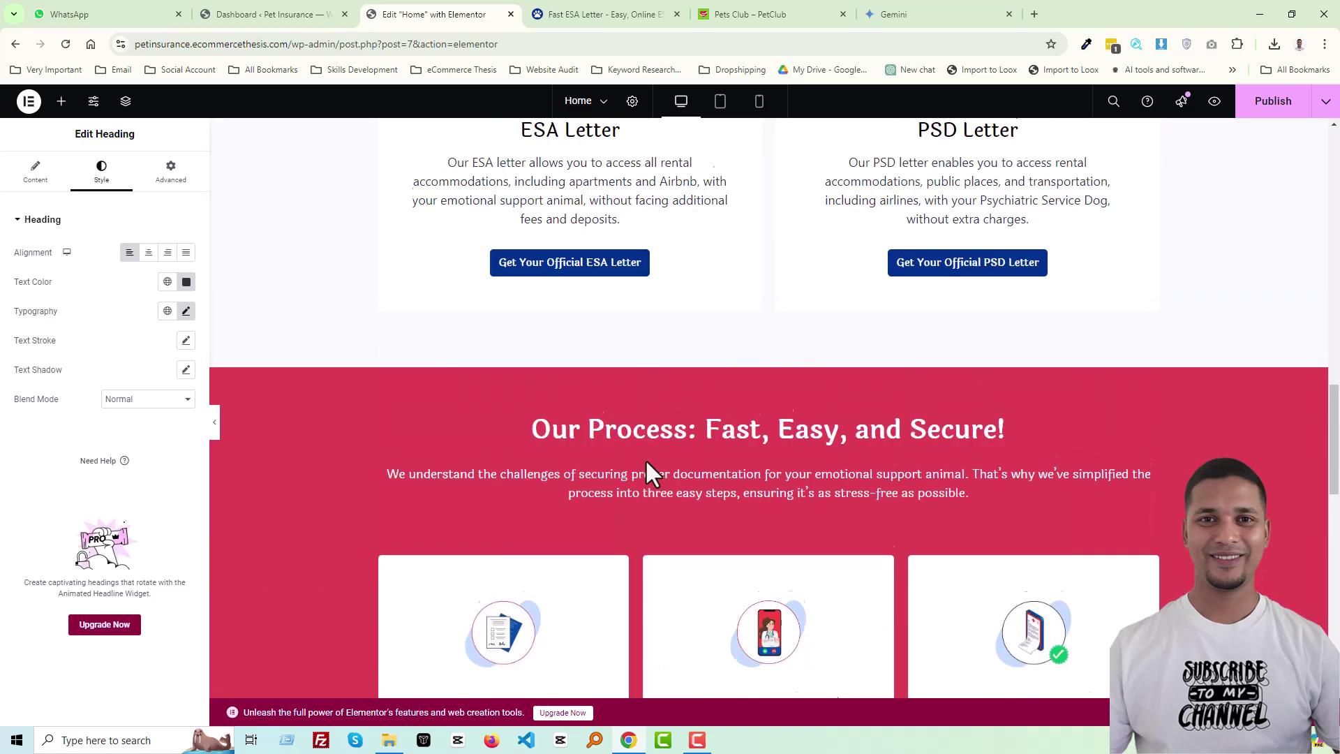
{"action": "right_click", "coordinate": [669, 487]}
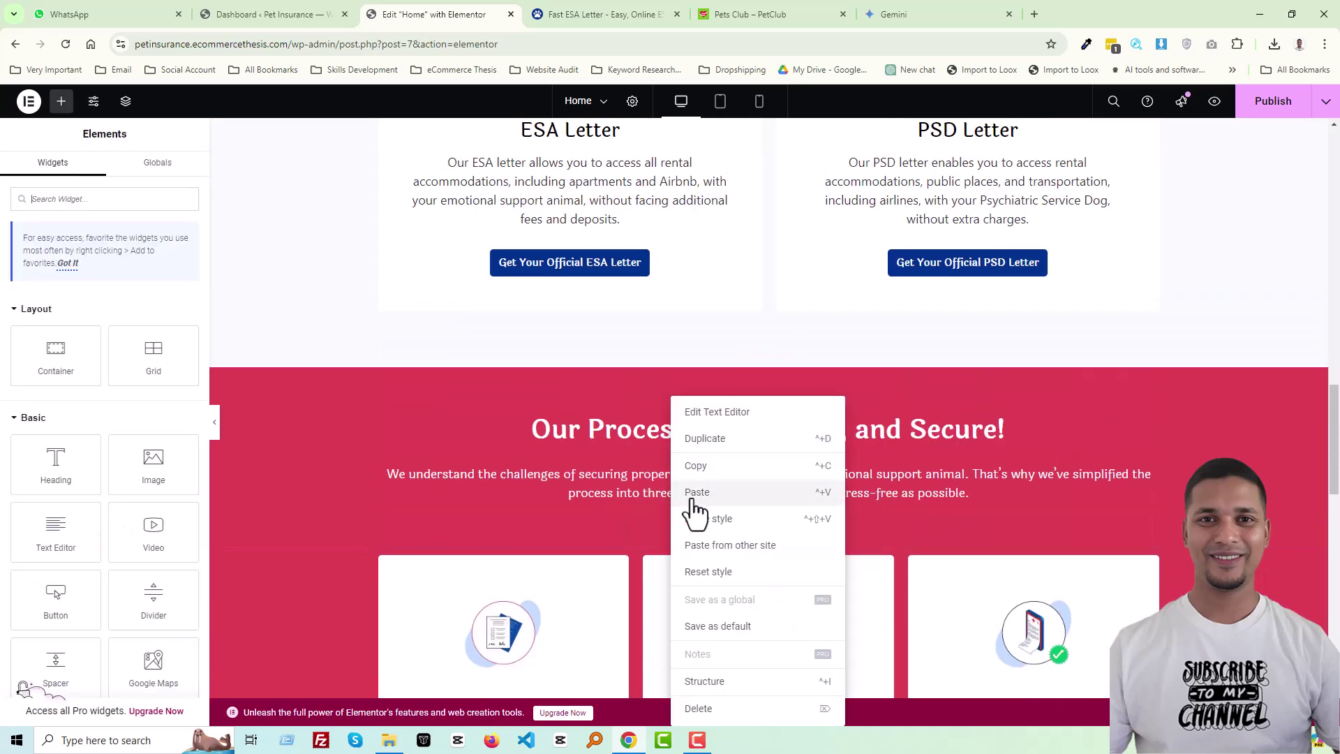
{"action": "left_click", "coordinate": [702, 465]}
{"action": "scroll", "coordinate": [513, 497], "scroll_direction": "down", "scroll_amount": 6}
{"action": "scroll", "coordinate": [522, 504], "scroll_direction": "down", "scroll_amount": 10}
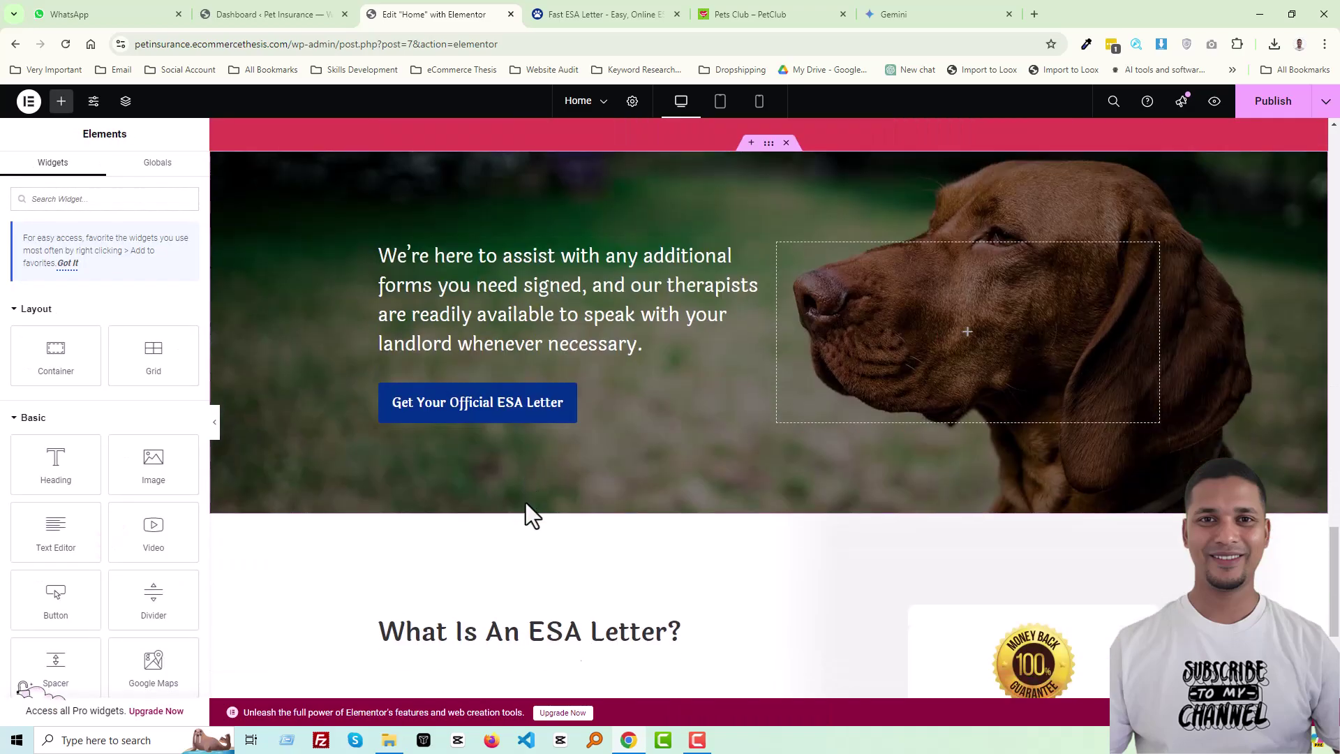
{"action": "right_click", "coordinate": [484, 266]}
{"action": "left_click", "coordinate": [523, 381]}
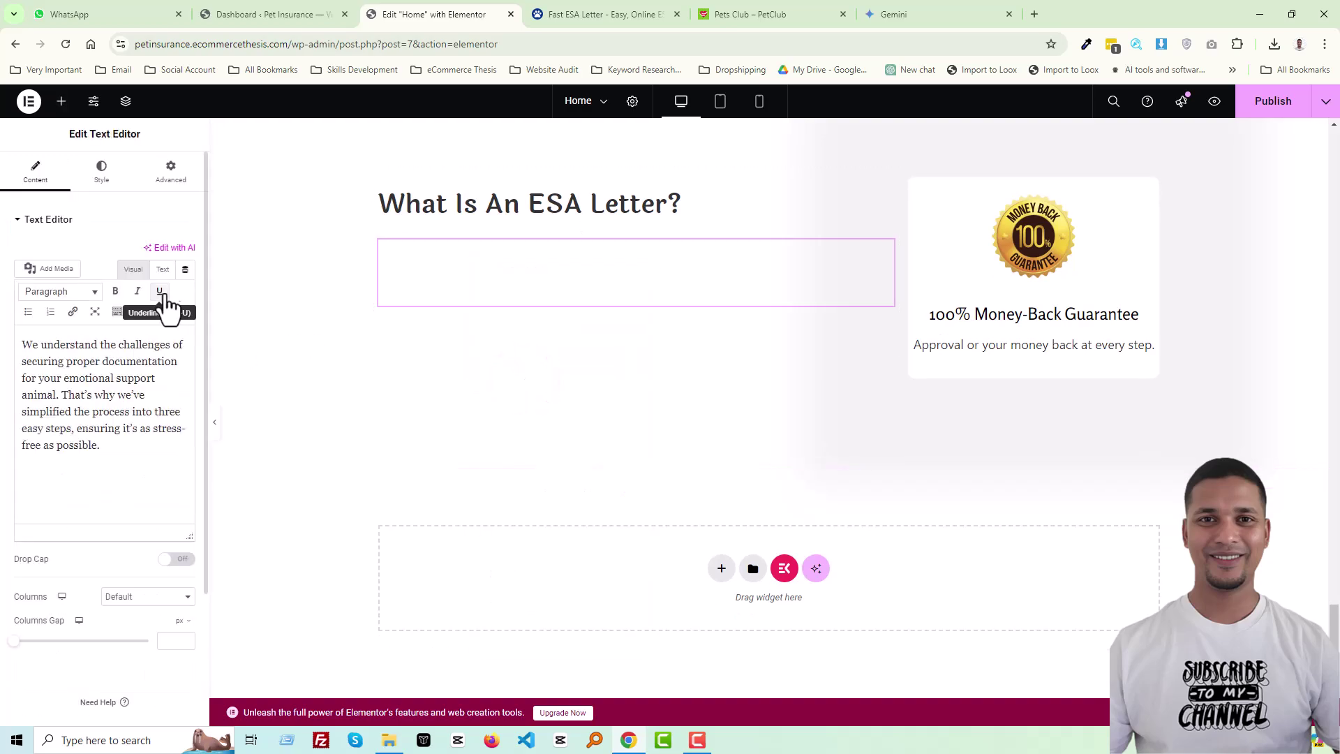
Step: Replace the pasted text block's content with the two ESA letter paragraphs from the Fast ESA Letter site
{"action": "left_click", "coordinate": [639, 18]}
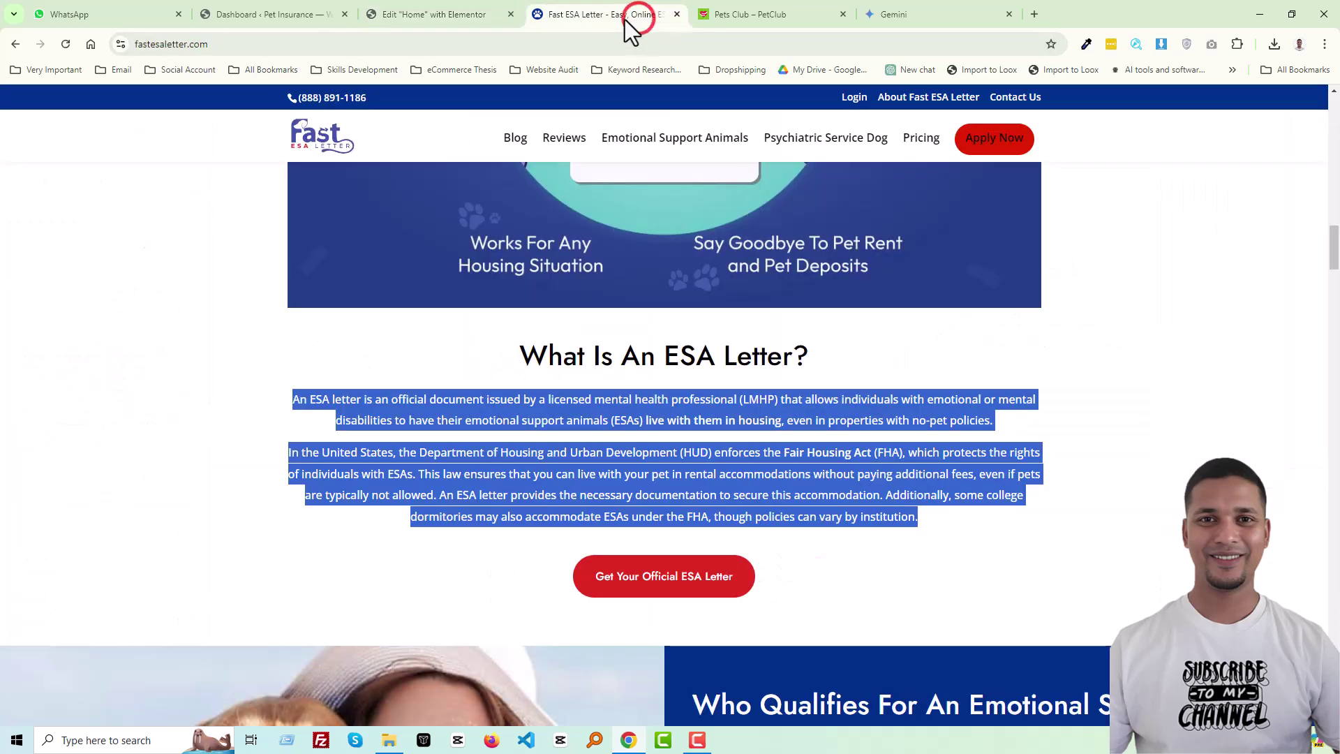
{"action": "left_click", "coordinate": [413, 12]}
{"action": "key", "text": "ctrl+a"}
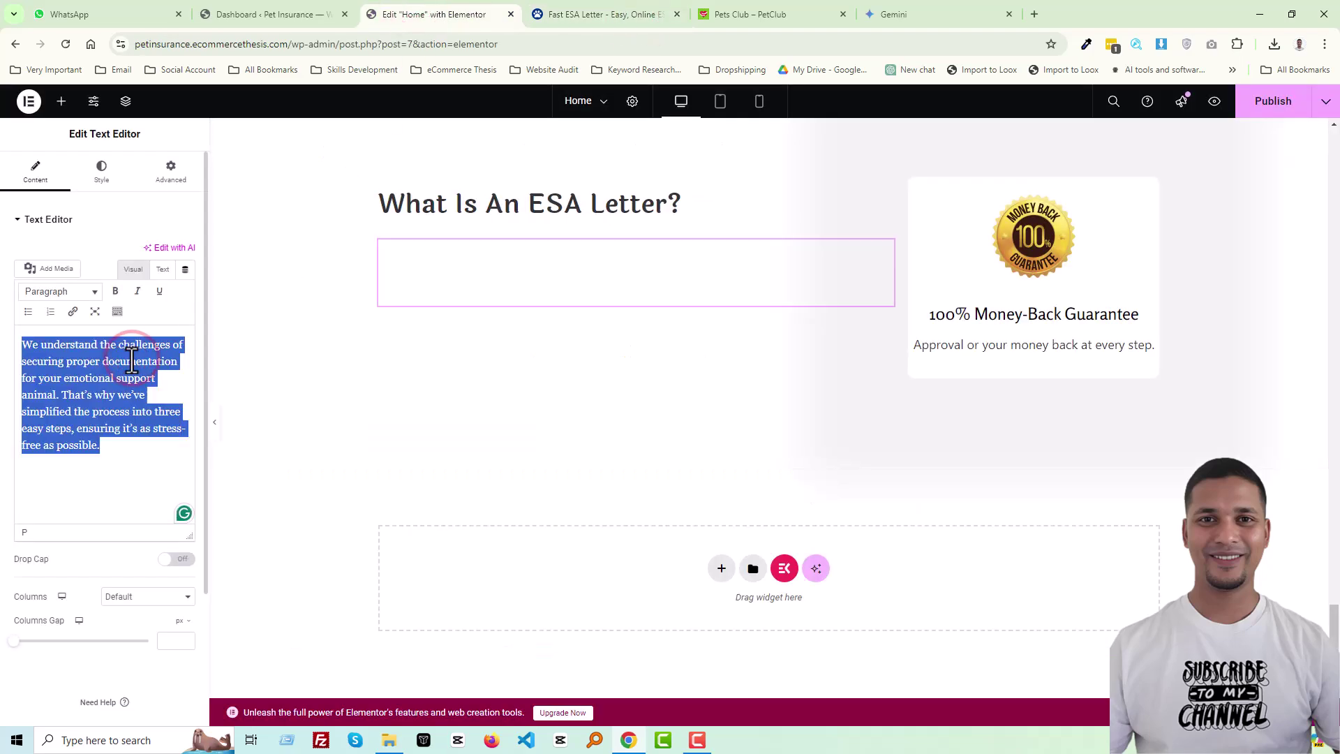
{"action": "key", "text": "ctrl+v"}
{"action": "scroll", "coordinate": [132, 360], "scroll_direction": "up", "scroll_amount": 10}
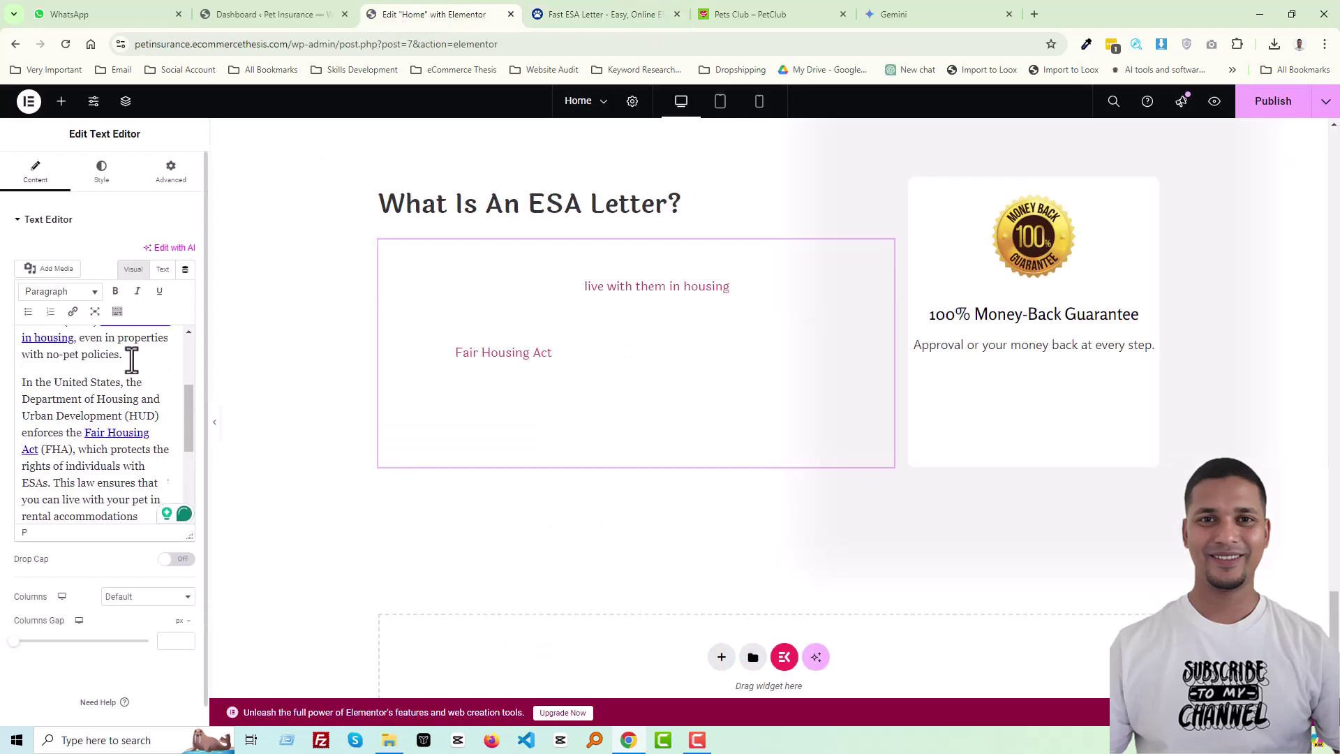
Step: Set the ESA letter paragraphs' text color to #333 and align them left
{"action": "left_click", "coordinate": [98, 175]}
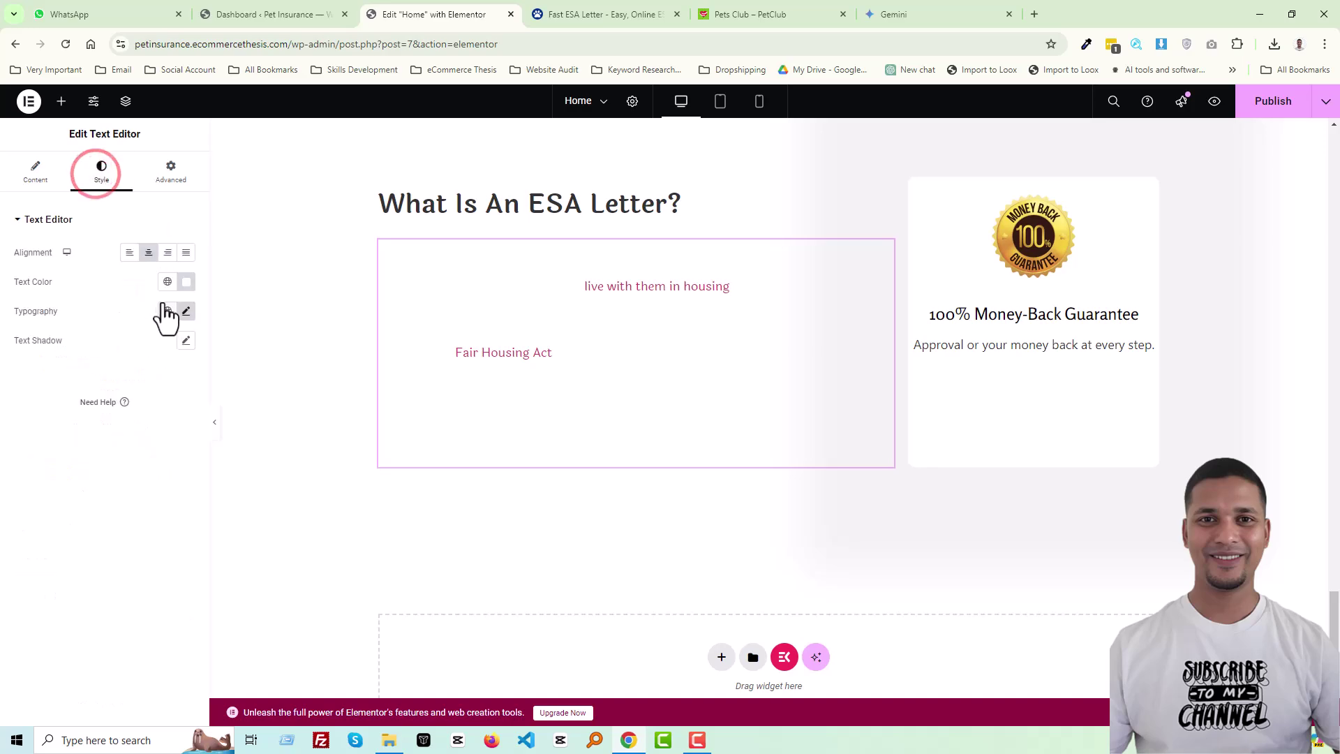
{"action": "left_click", "coordinate": [187, 281]}
{"action": "double_click", "coordinate": [134, 482]}
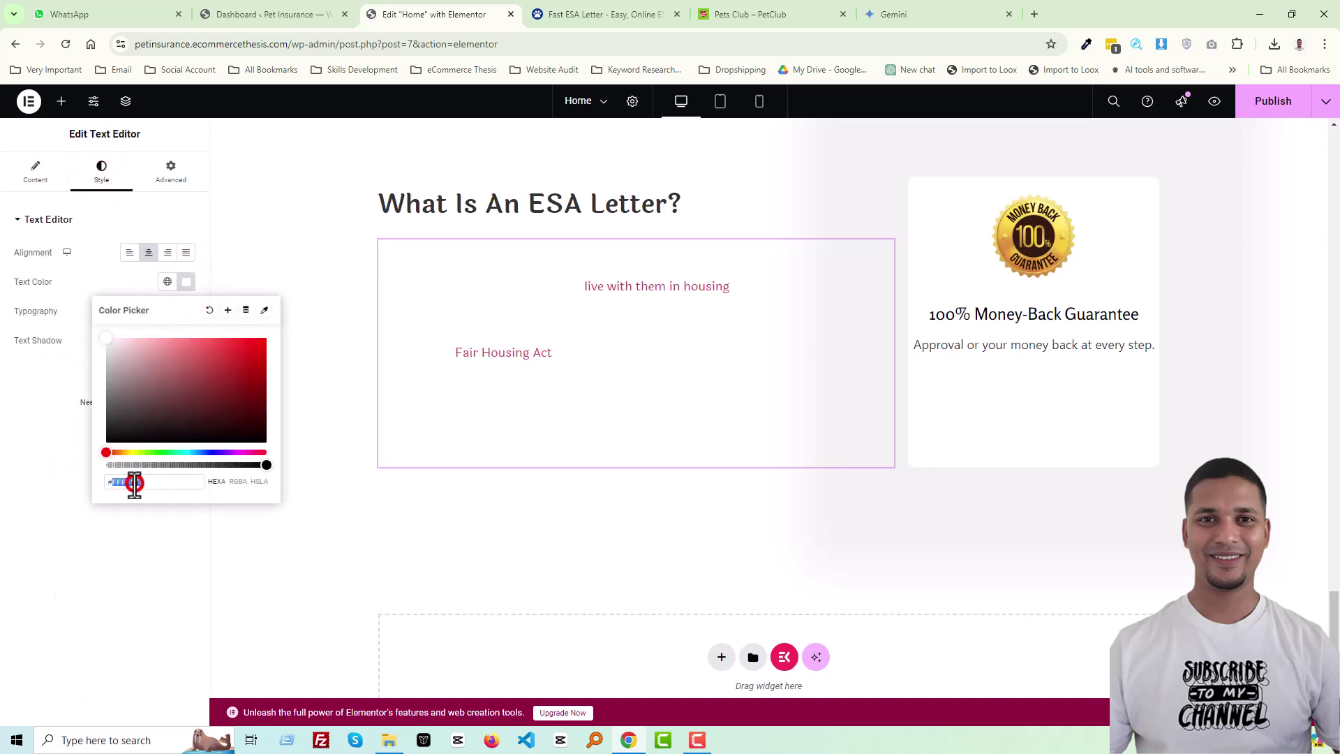
{"action": "type", "text": "333"}
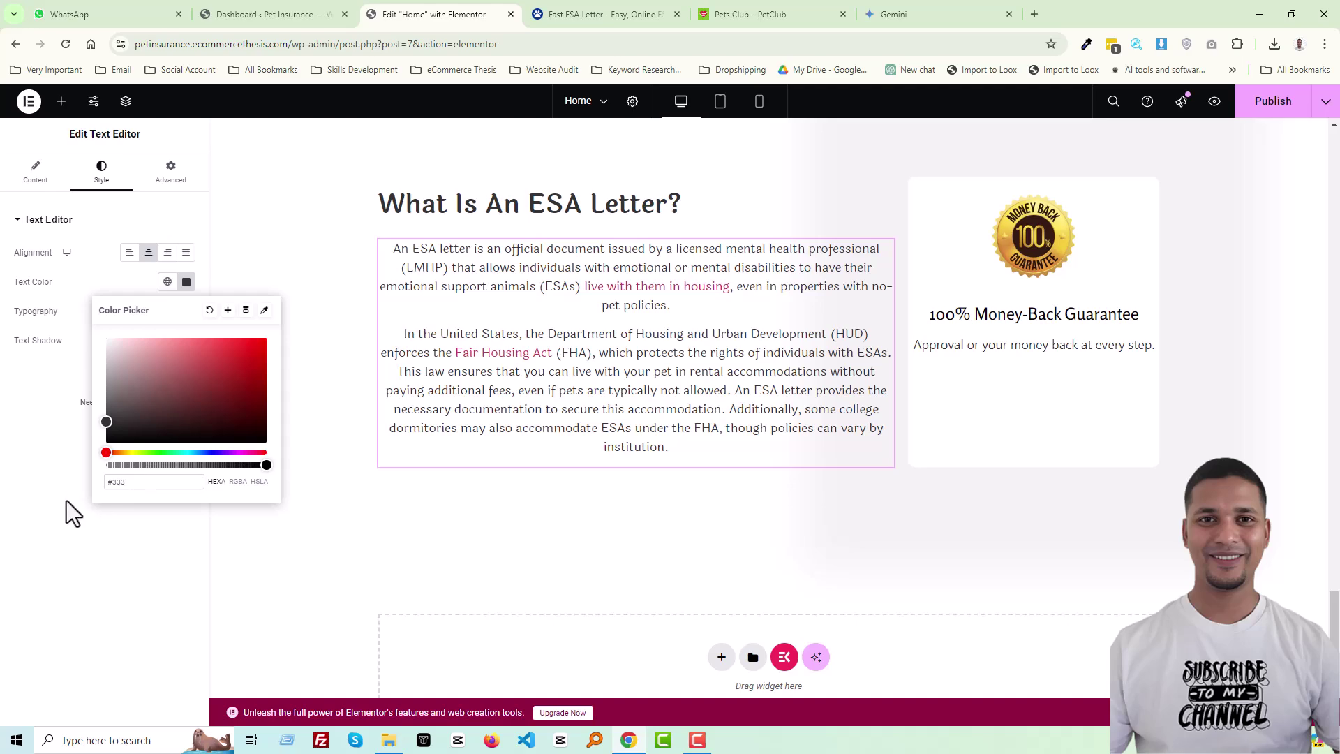
{"action": "left_click", "coordinate": [130, 251]}
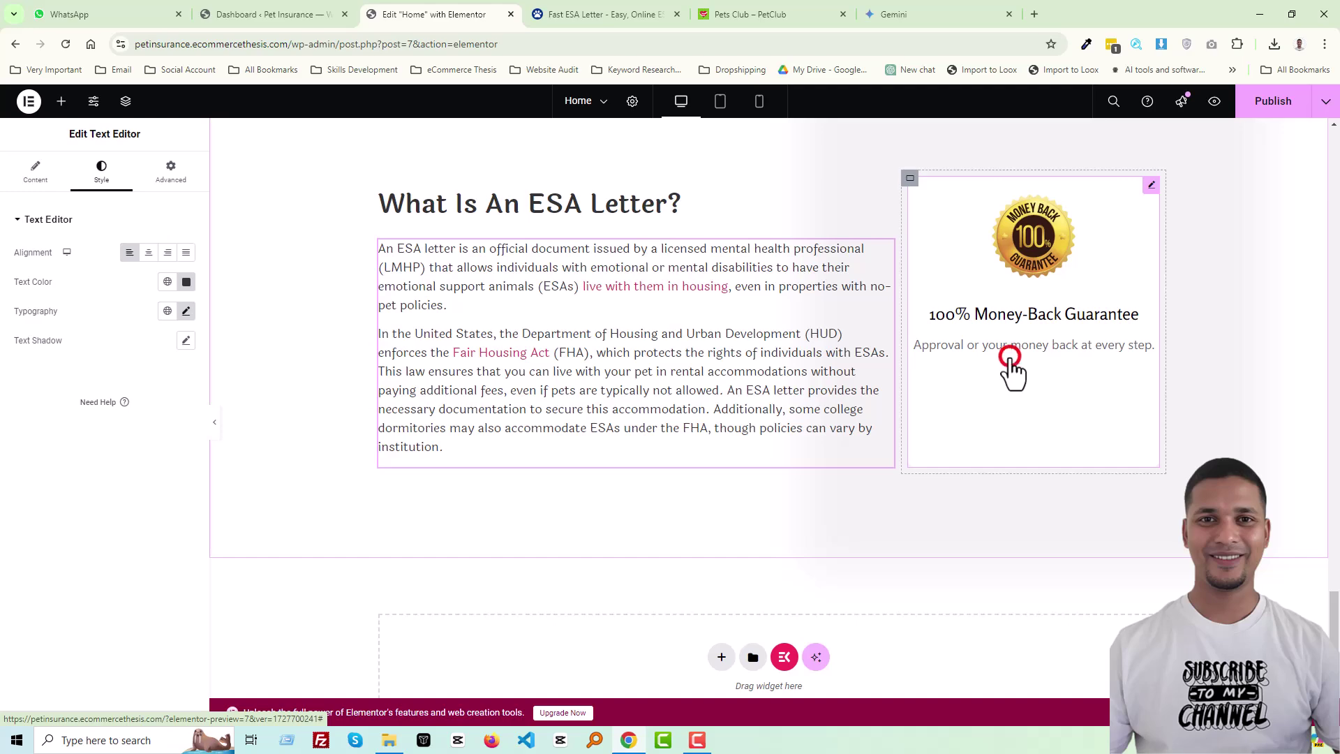
Step: Set the right and left padding of the money-back guarantee icon box to 15 px
{"action": "left_click", "coordinate": [1010, 360]}
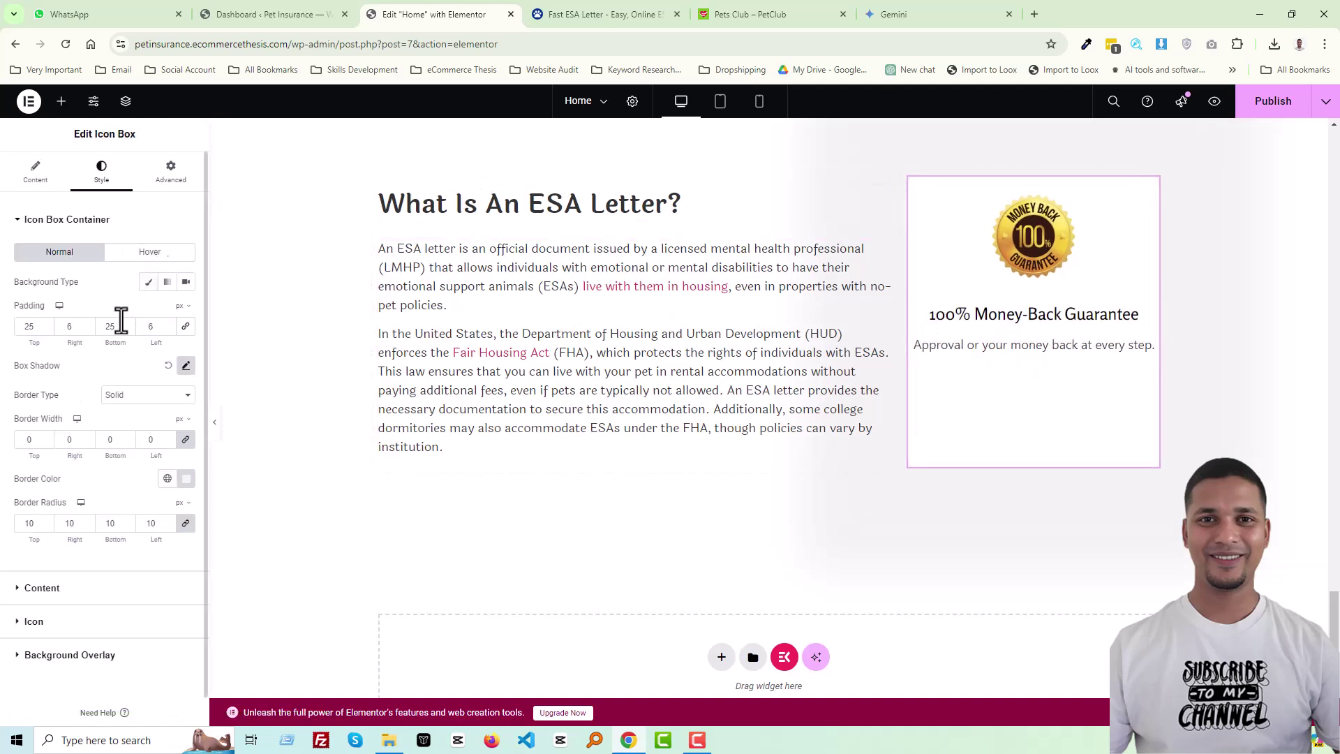
{"action": "type", "text": "11"}
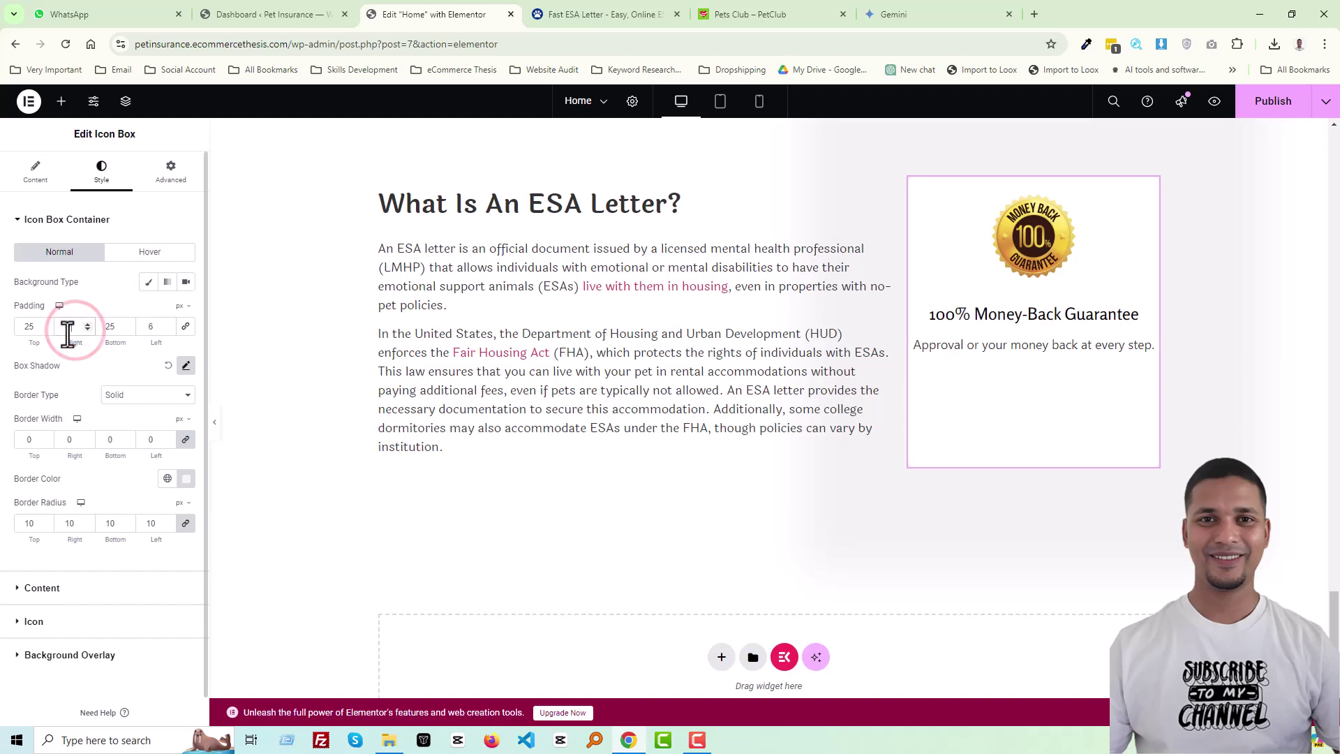
{"action": "key", "text": "Up"}
{"action": "key", "text": "Up"}
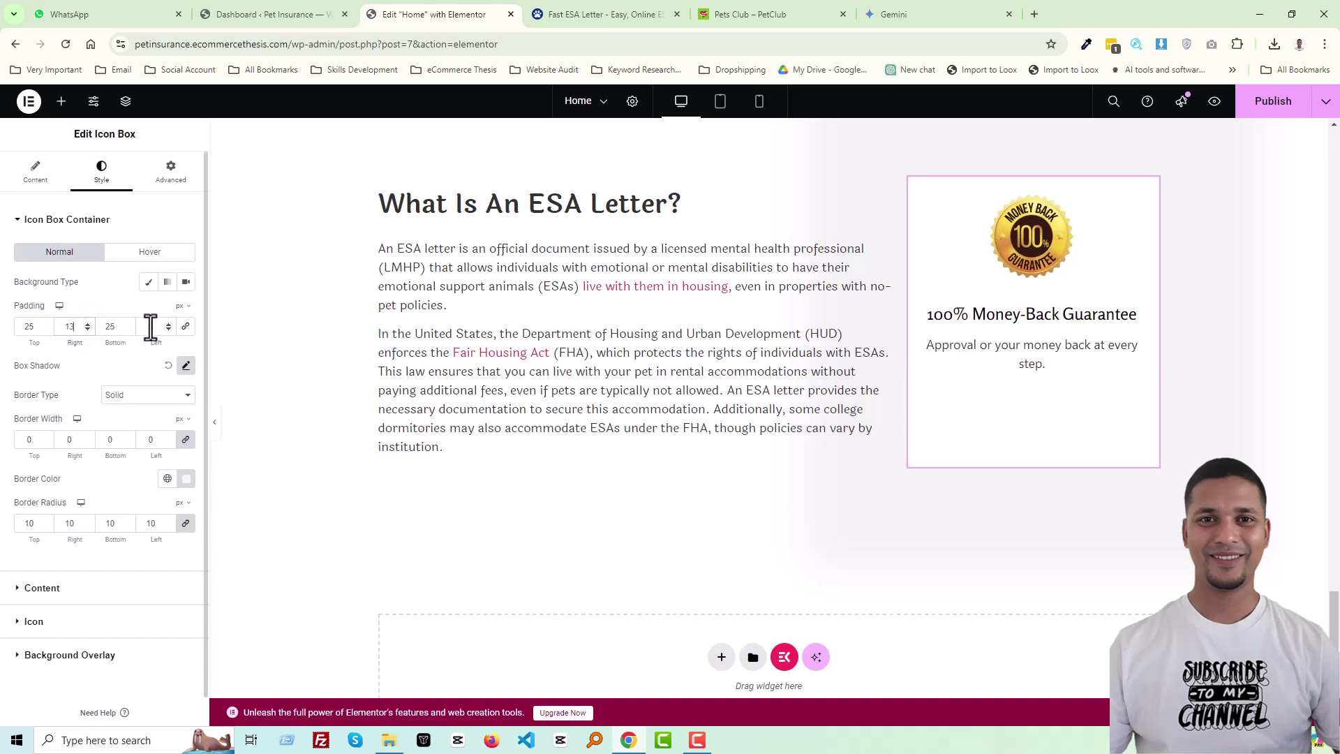
{"action": "key", "text": "Up"}
{"action": "left_click", "coordinate": [153, 326]}
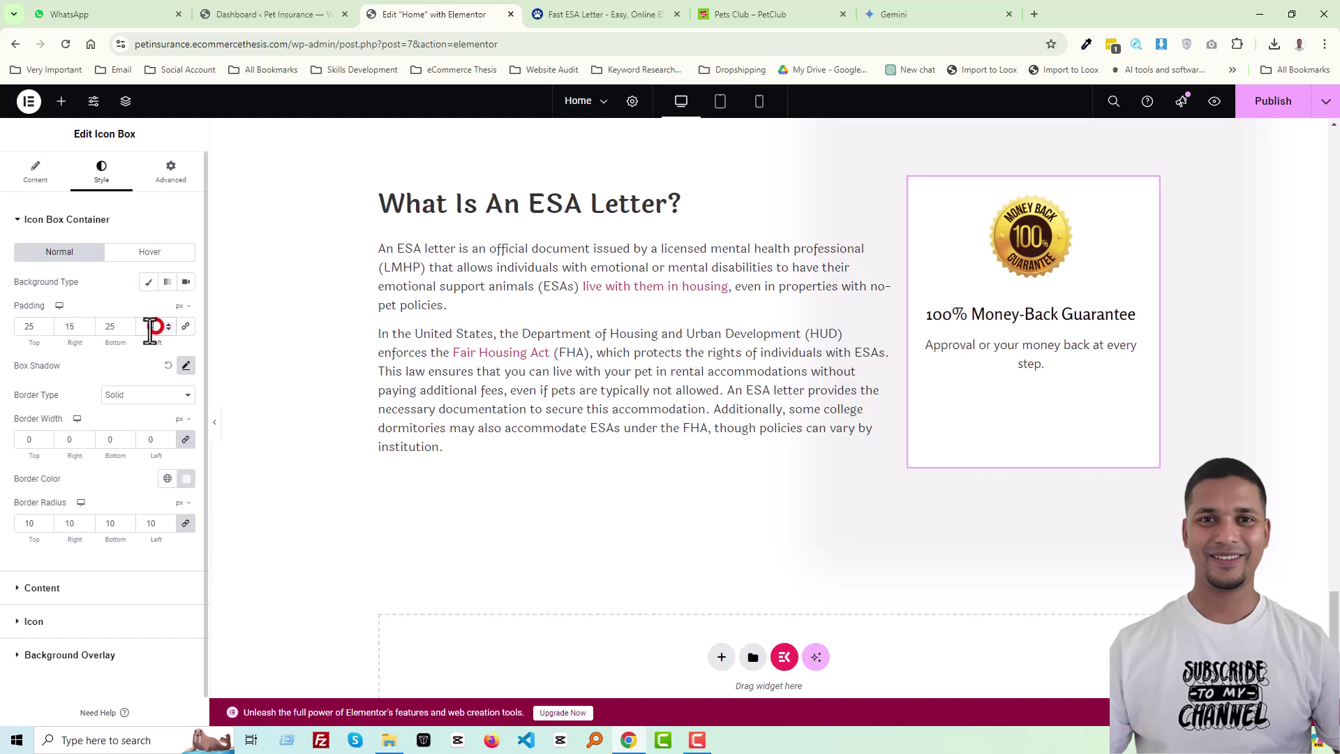
{"action": "type", "text": "15"}
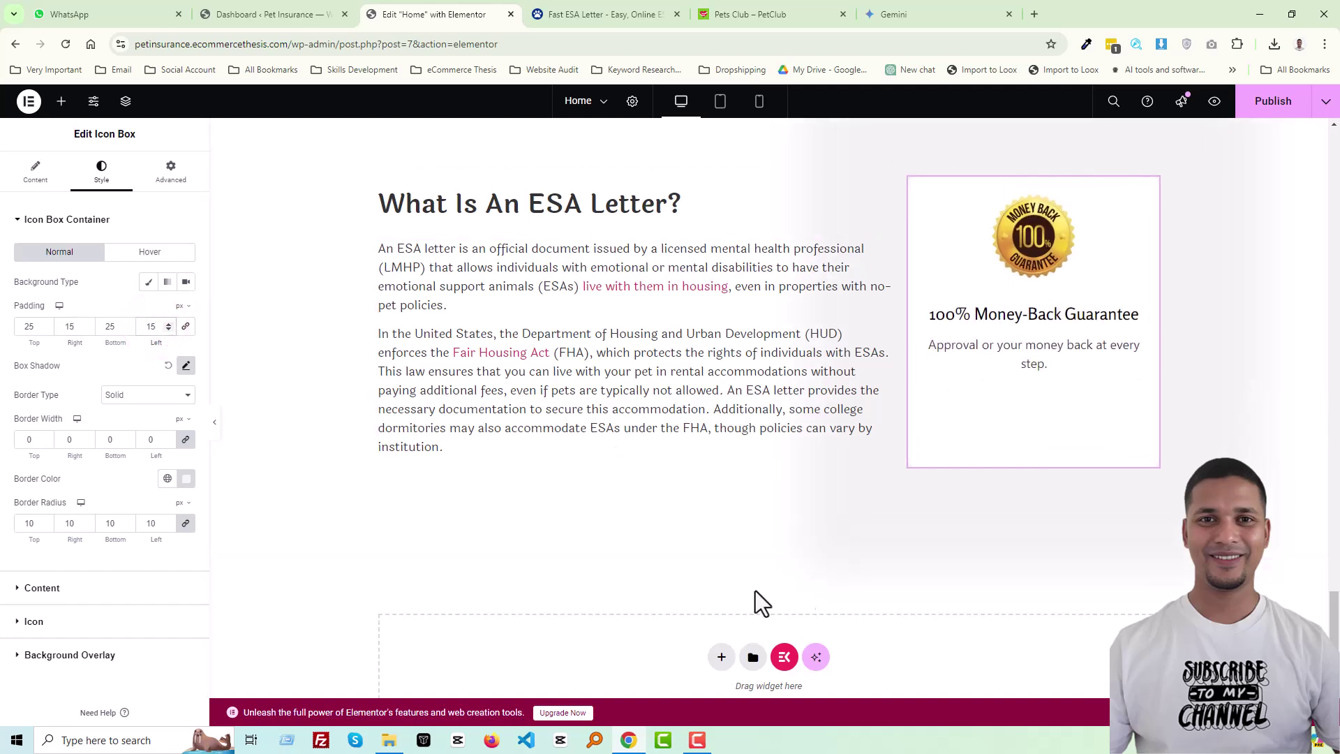
Step: Give the "What Is An ESA Letter?" section a classic white (#FFFFFF) background and publish the page
{"action": "scroll", "coordinate": [638, 321], "scroll_direction": "up", "scroll_amount": 2}
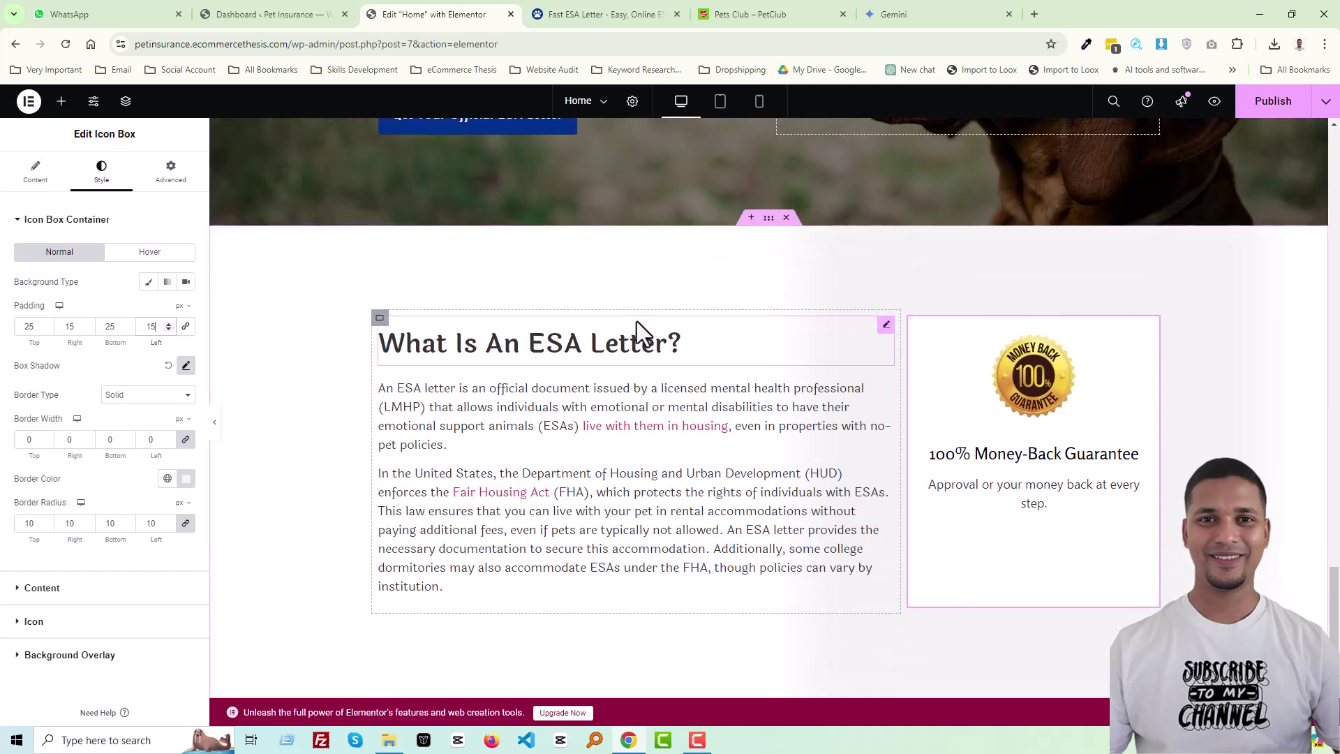
{"action": "left_click", "coordinate": [765, 223]}
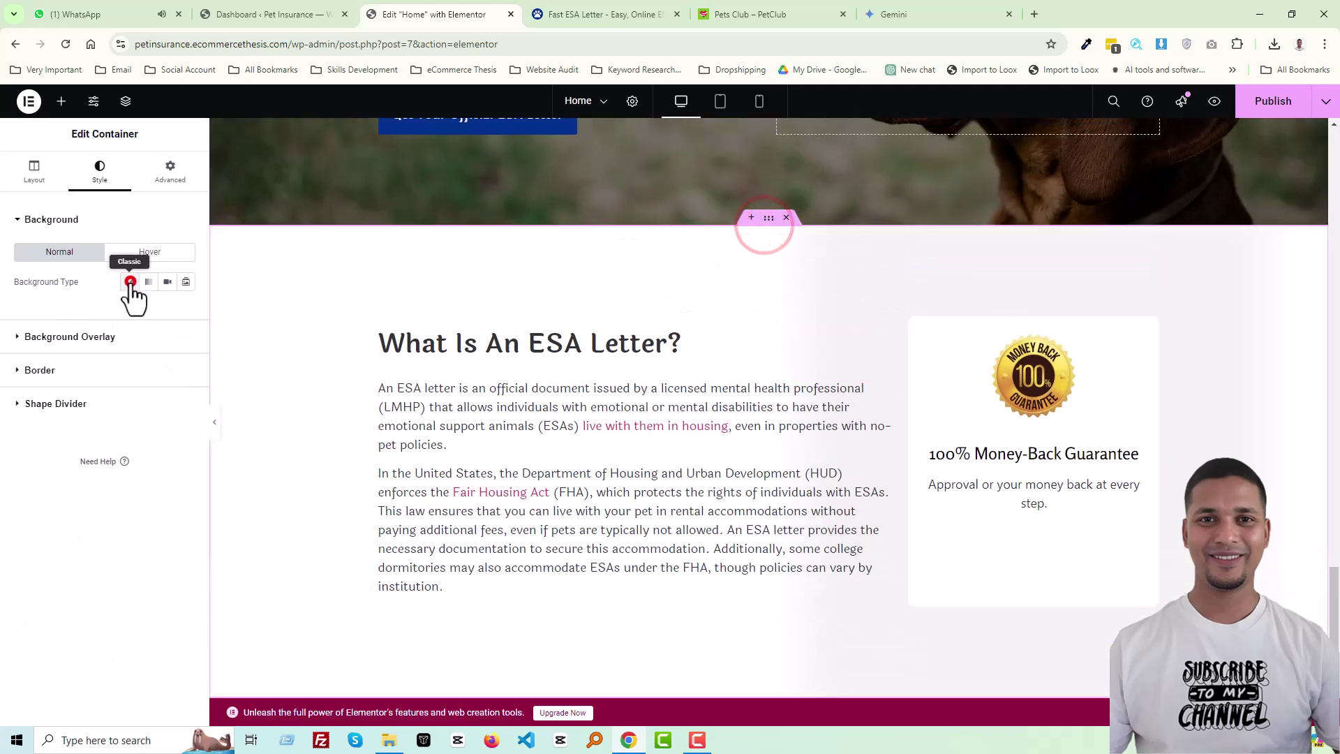
{"action": "left_click", "coordinate": [130, 281]}
{"action": "left_click", "coordinate": [187, 310]}
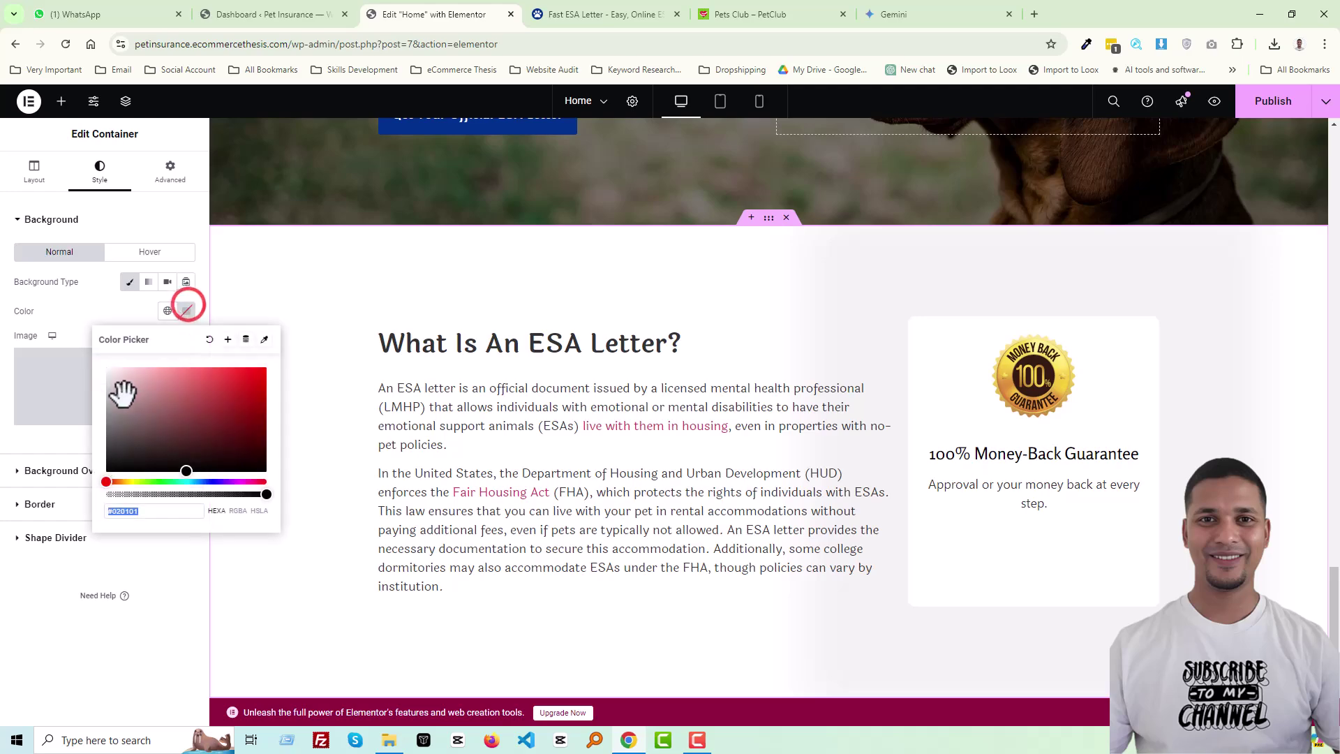
{"action": "left_click_drag", "start_coordinate": [123, 406], "coordinate": [72, 370]}
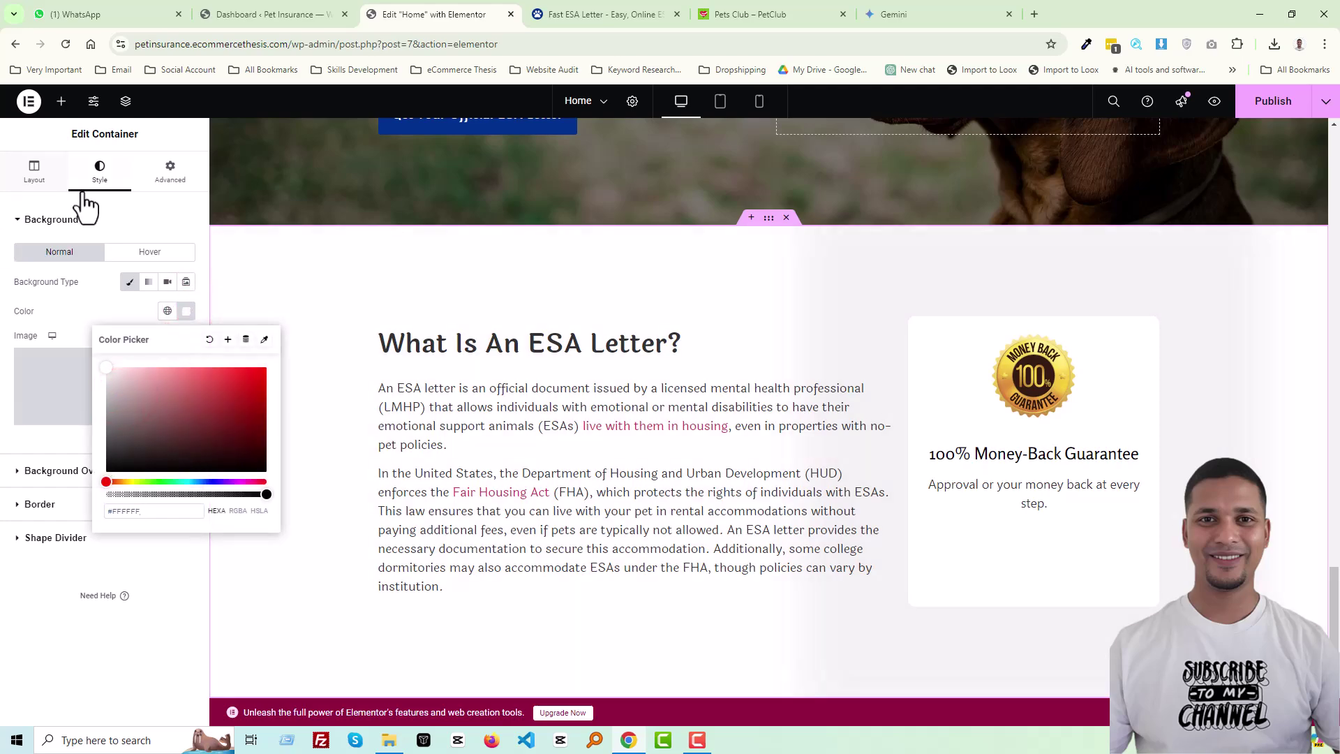
{"action": "left_click", "coordinate": [128, 222]}
{"action": "left_click", "coordinate": [1272, 102]}
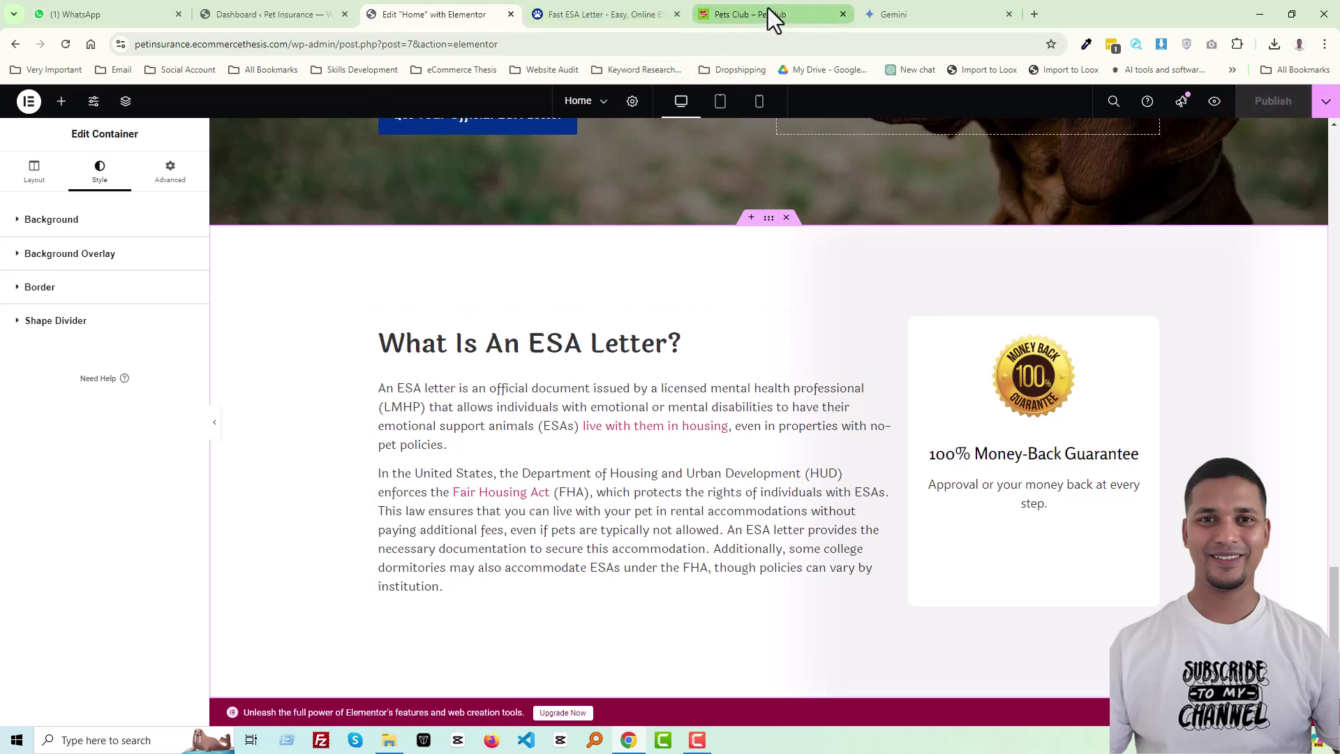
Step: Review the lower homepage sections of the Fast ESA Letter and PetClub sites for ideas for the next section
{"action": "left_click", "coordinate": [614, 9]}
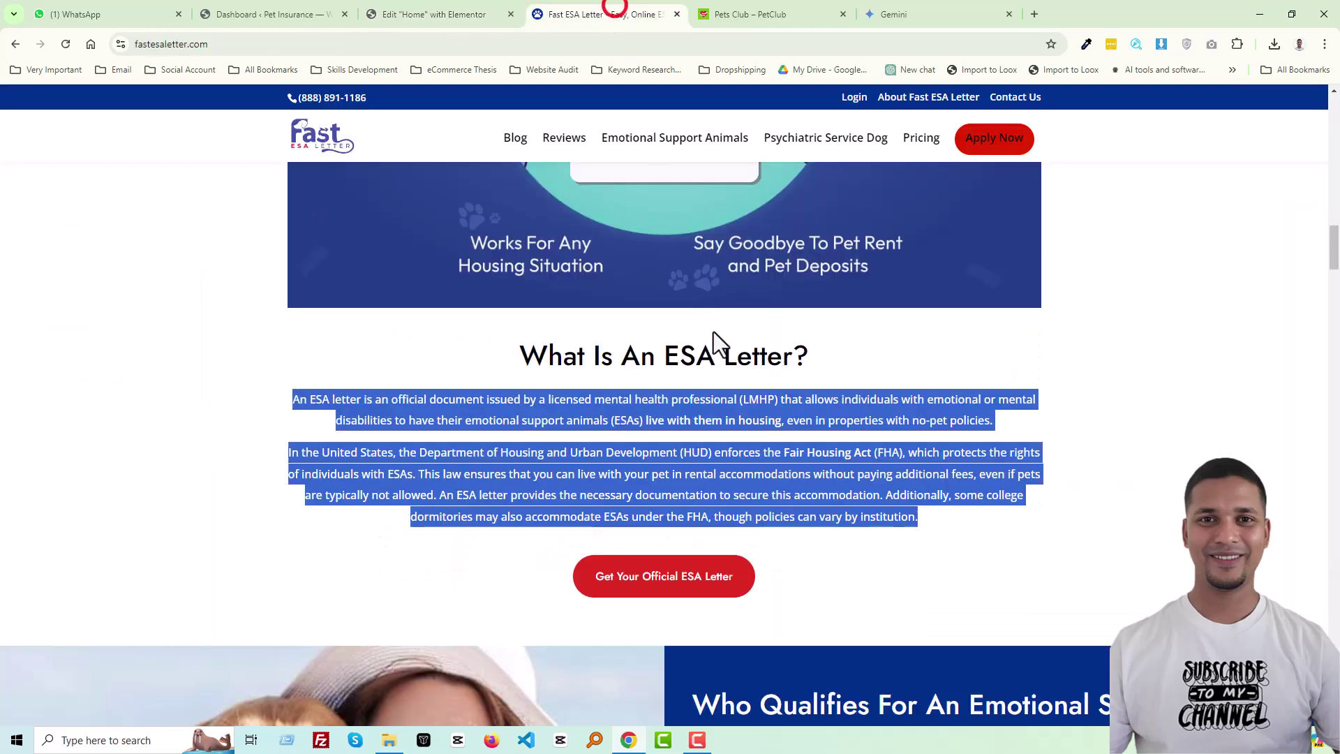
{"action": "scroll", "coordinate": [743, 412], "scroll_direction": "down", "scroll_amount": 5}
{"action": "scroll", "coordinate": [742, 412], "scroll_direction": "down", "scroll_amount": 10}
{"action": "scroll", "coordinate": [717, 398], "scroll_direction": "up", "scroll_amount": 3}
{"action": "scroll", "coordinate": [670, 390], "scroll_direction": "down", "scroll_amount": 1}
{"action": "scroll", "coordinate": [644, 386], "scroll_direction": "down", "scroll_amount": 5}
{"action": "scroll", "coordinate": [643, 383], "scroll_direction": "up", "scroll_amount": 2}
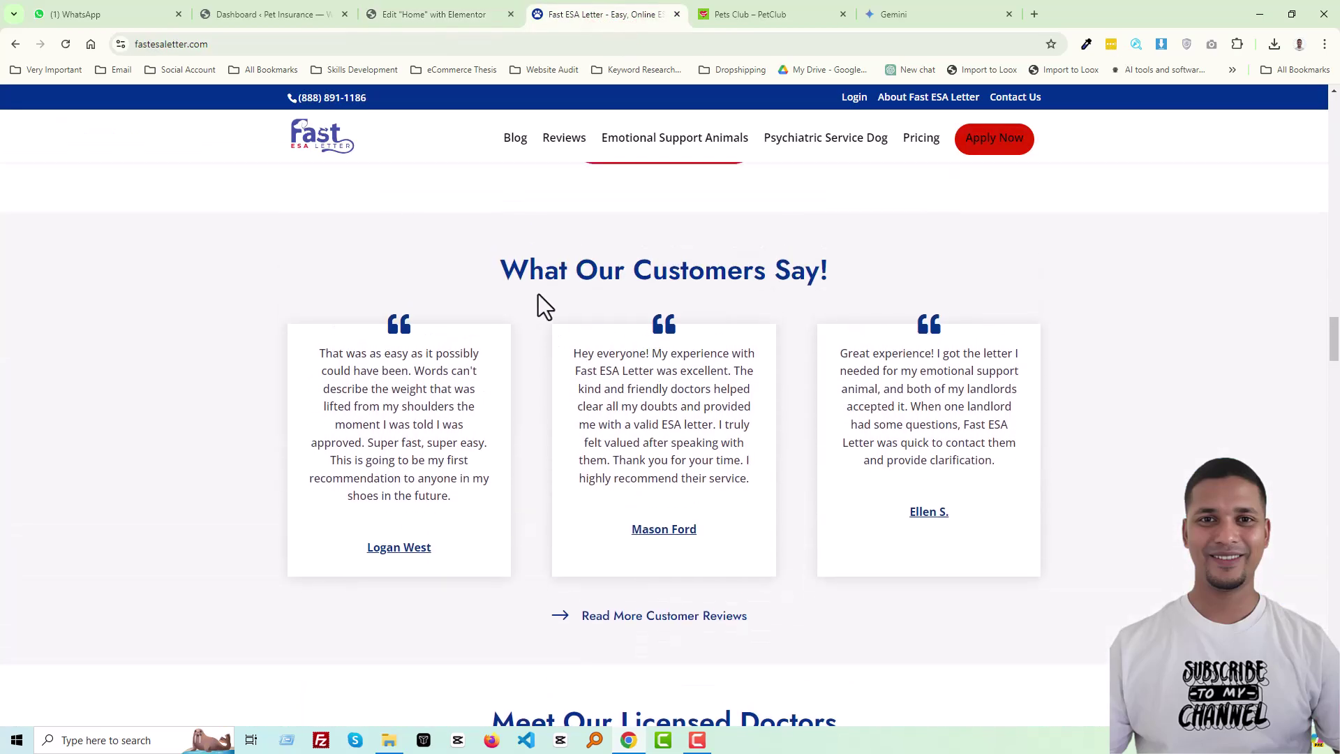
{"action": "left_click", "coordinate": [780, 16]}
{"action": "scroll", "coordinate": [628, 453], "scroll_direction": "down", "scroll_amount": 12}
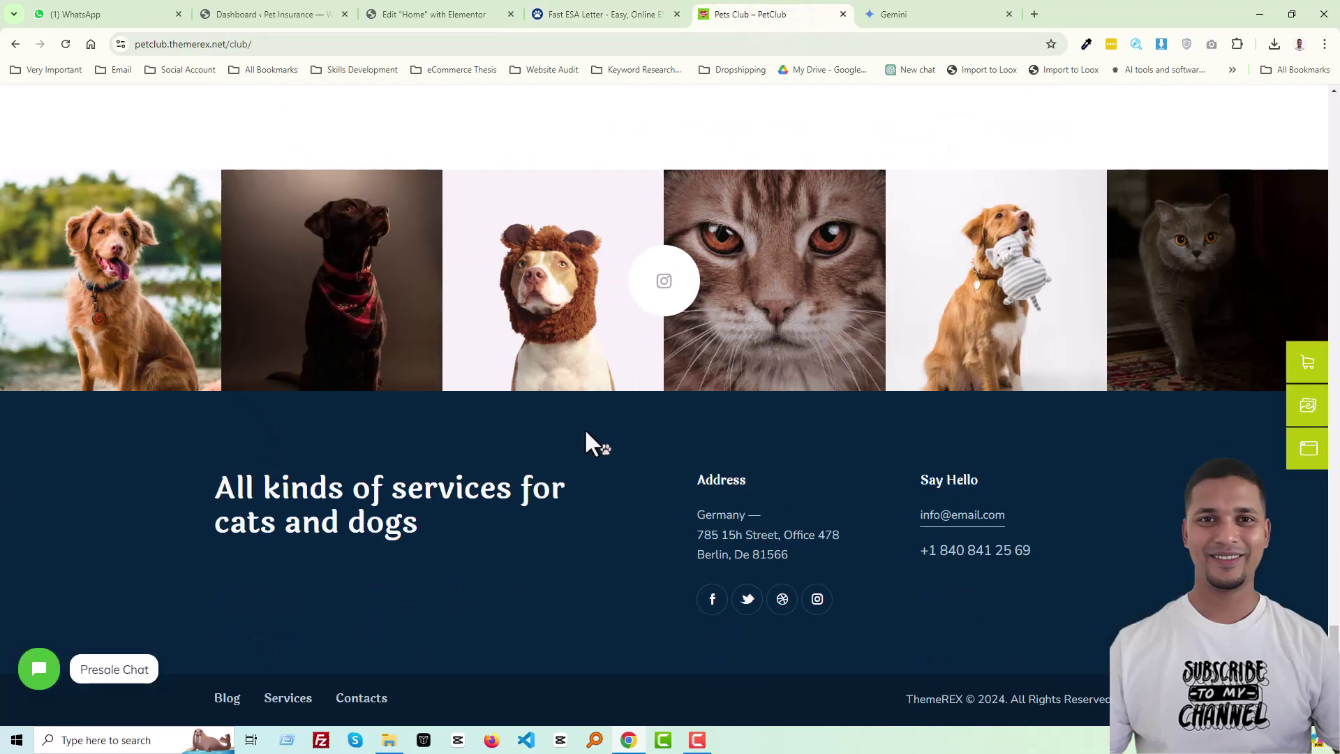
{"action": "scroll", "coordinate": [587, 435], "scroll_direction": "up", "scroll_amount": 10}
{"action": "scroll", "coordinate": [613, 385], "scroll_direction": "down", "scroll_amount": 10}
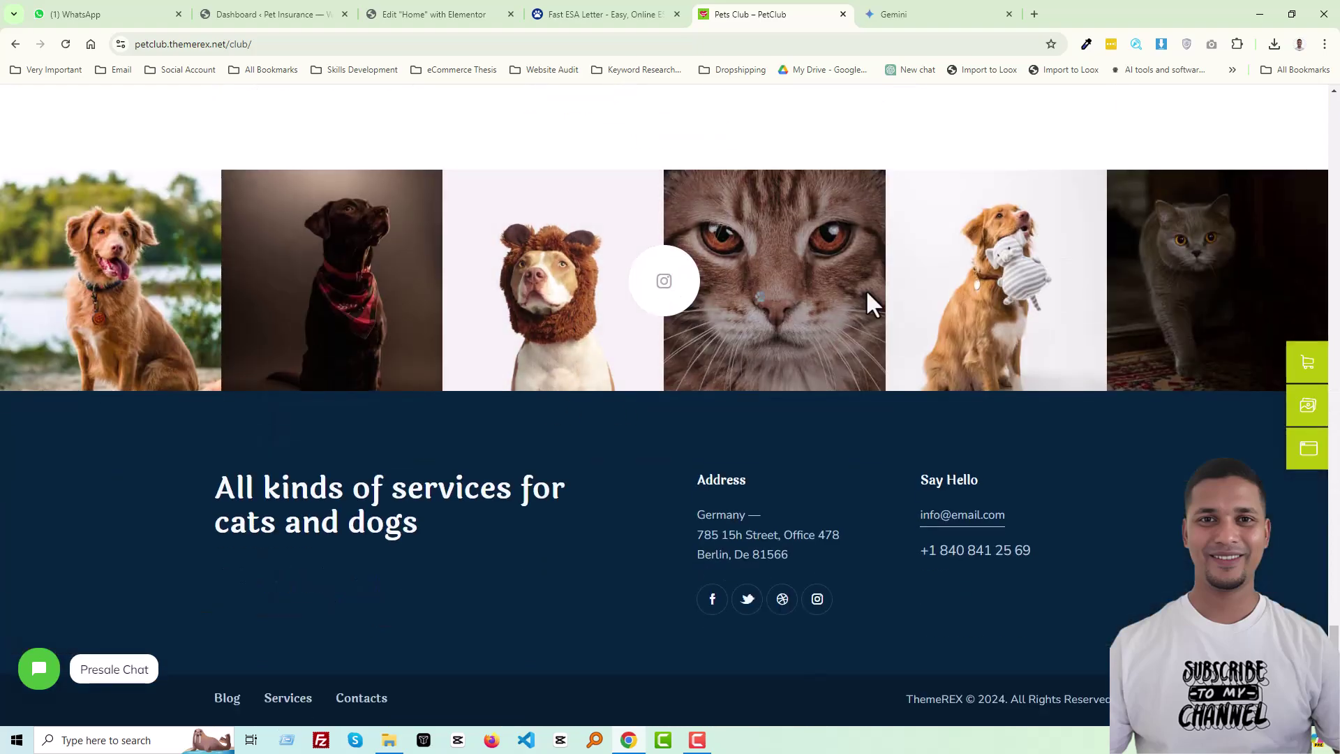
{"action": "left_click", "coordinate": [469, 14]}
{"action": "scroll", "coordinate": [575, 450], "scroll_direction": "down", "scroll_amount": 3}
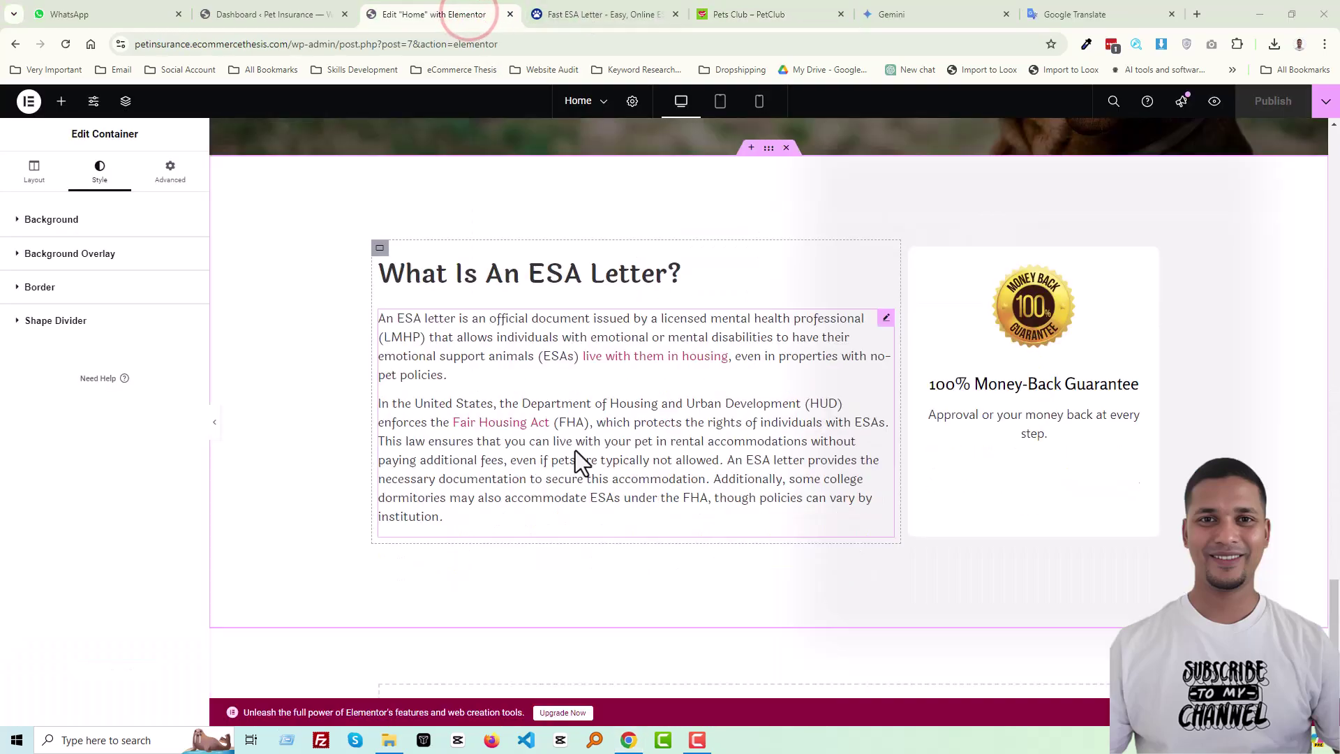
{"action": "scroll", "coordinate": [575, 449], "scroll_direction": "up", "scroll_amount": 3}
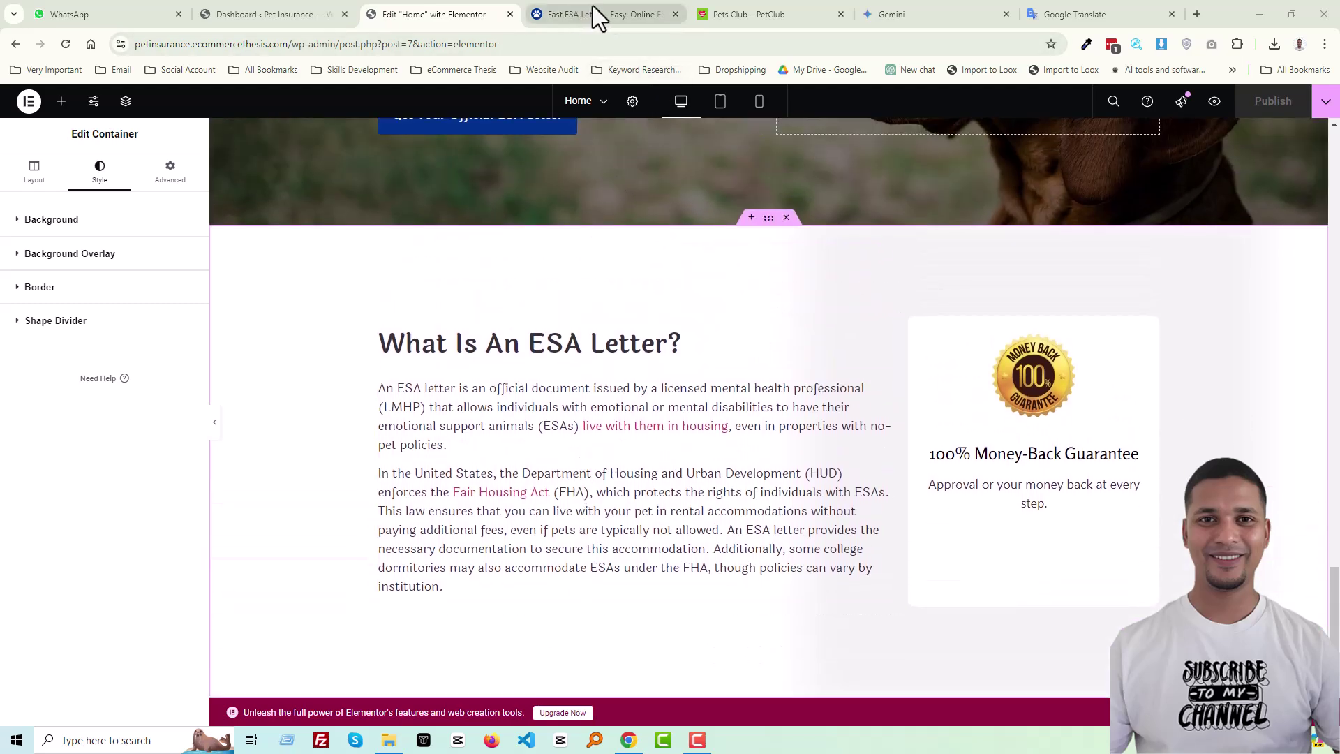
{"action": "left_click", "coordinate": [737, 13]}
Step: On the Fast ESA Letter site, find the FAQ section and copy its "Frequently Asked Question" heading
{"action": "left_click", "coordinate": [632, 14]}
{"action": "scroll", "coordinate": [640, 317], "scroll_direction": "down", "scroll_amount": 8}
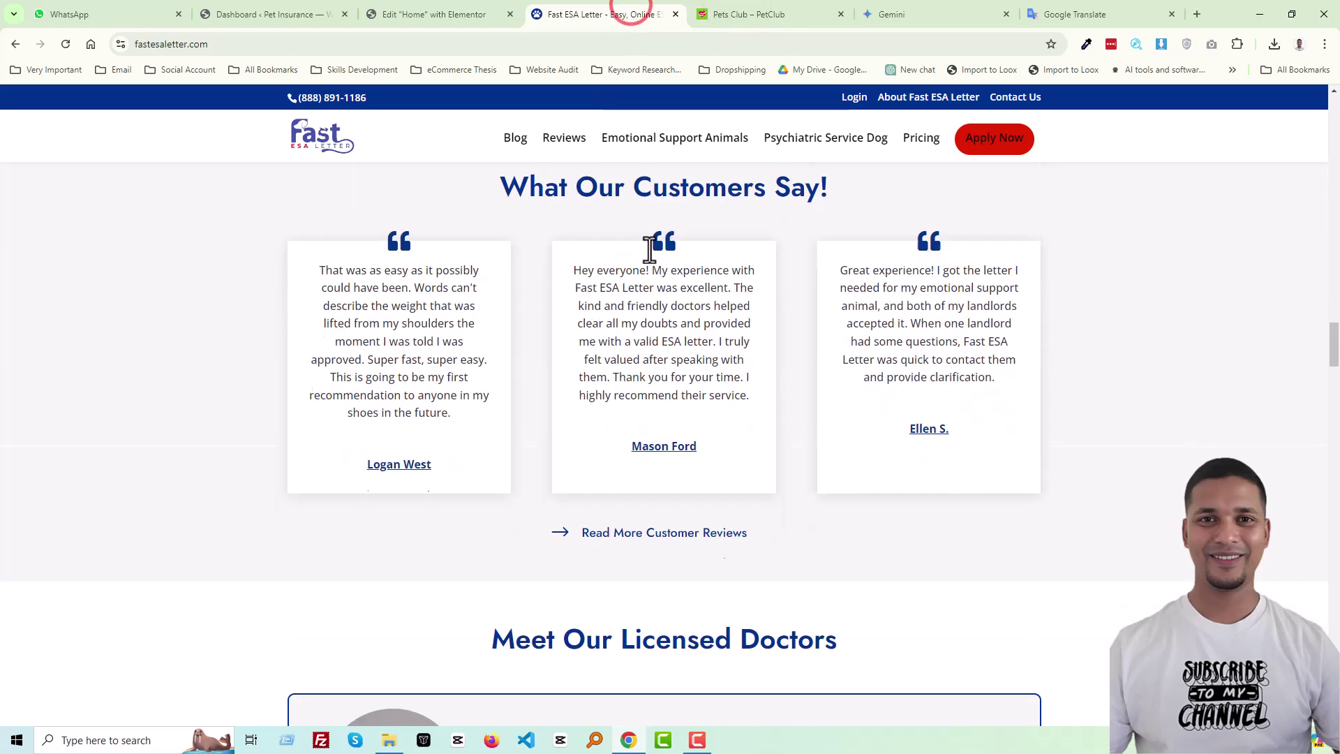
{"action": "scroll", "coordinate": [649, 269], "scroll_direction": "down", "scroll_amount": 10}
{"action": "scroll", "coordinate": [689, 318], "scroll_direction": "up", "scroll_amount": 4}
{"action": "scroll", "coordinate": [694, 323], "scroll_direction": "down", "scroll_amount": 6}
{"action": "scroll", "coordinate": [686, 311], "scroll_direction": "down", "scroll_amount": 10}
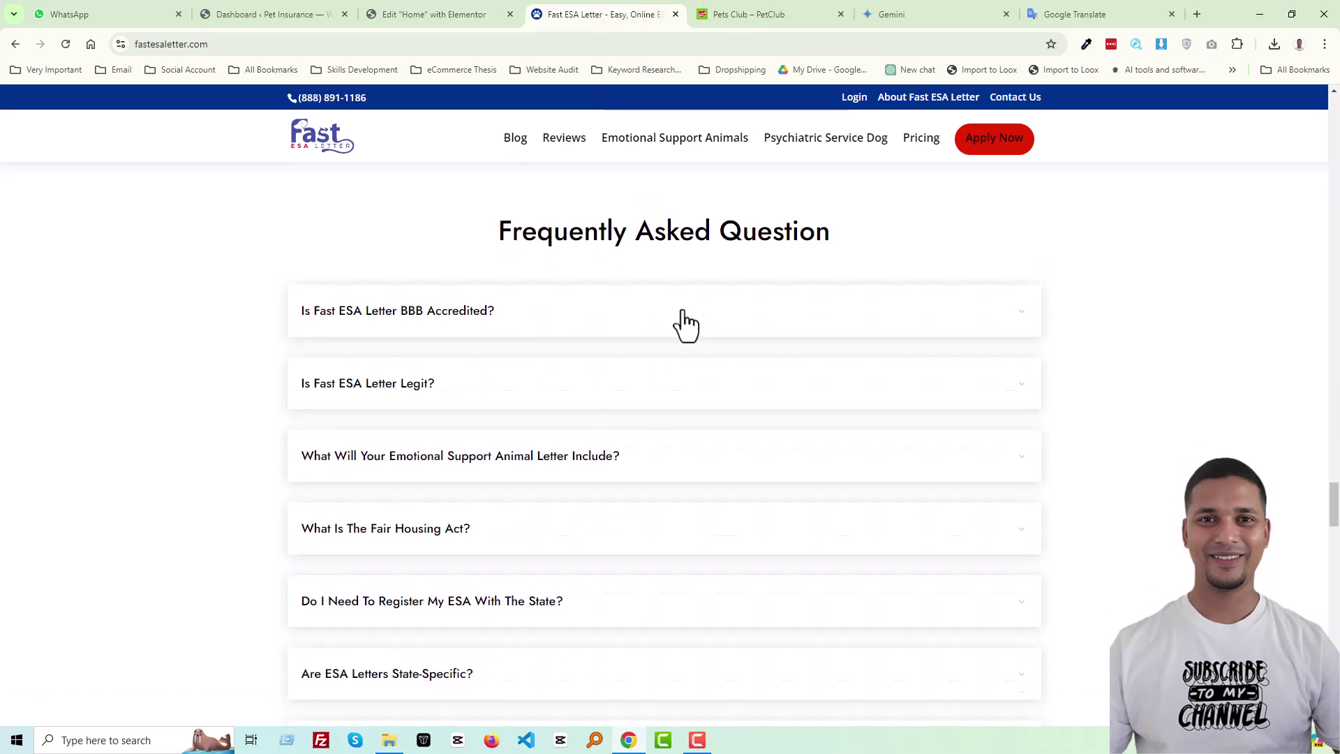
{"action": "left_click_drag", "start_coordinate": [497, 196], "coordinate": [832, 201]}
{"action": "key", "text": "ctrl+c"}
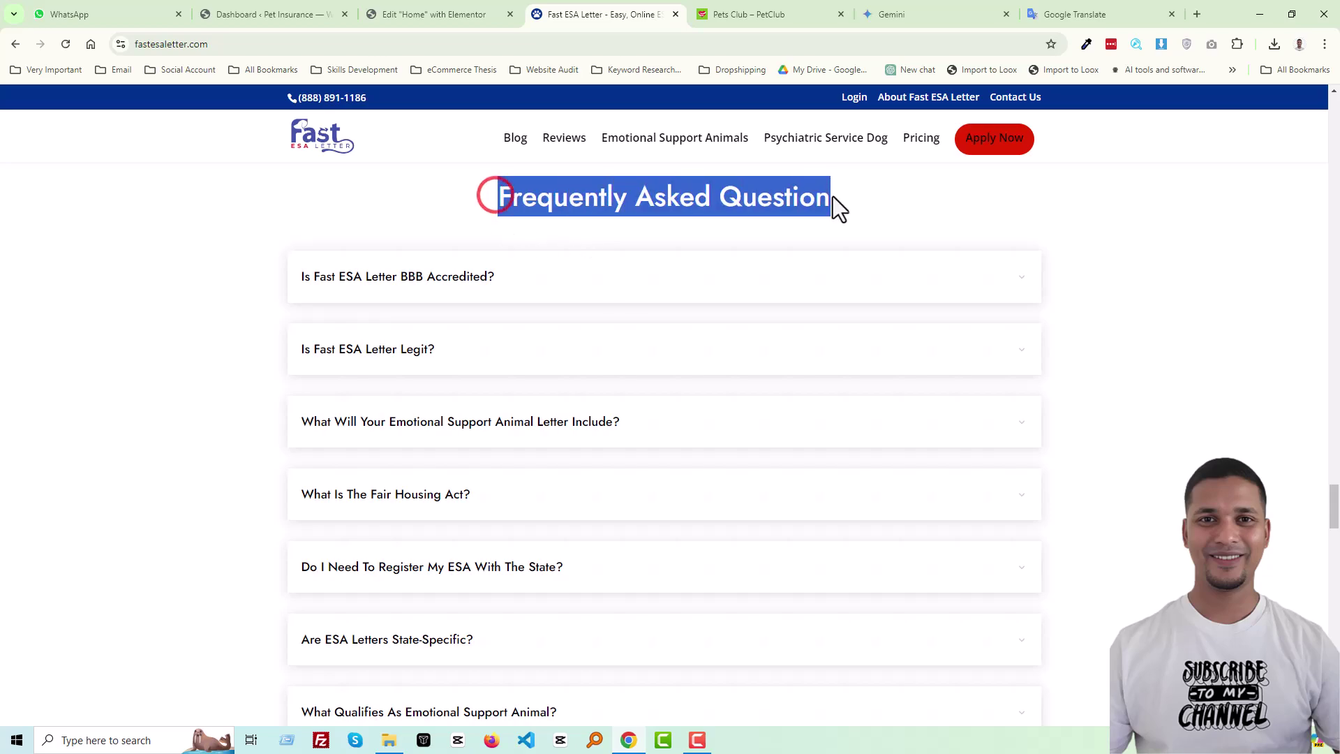
Step: Back in the Elementor page, add a single-column flexbox container below the "What Is An ESA Letter?" section
{"action": "left_click", "coordinate": [447, 14]}
{"action": "scroll", "coordinate": [726, 489], "scroll_direction": "down", "scroll_amount": 3}
{"action": "left_click", "coordinate": [722, 569]}
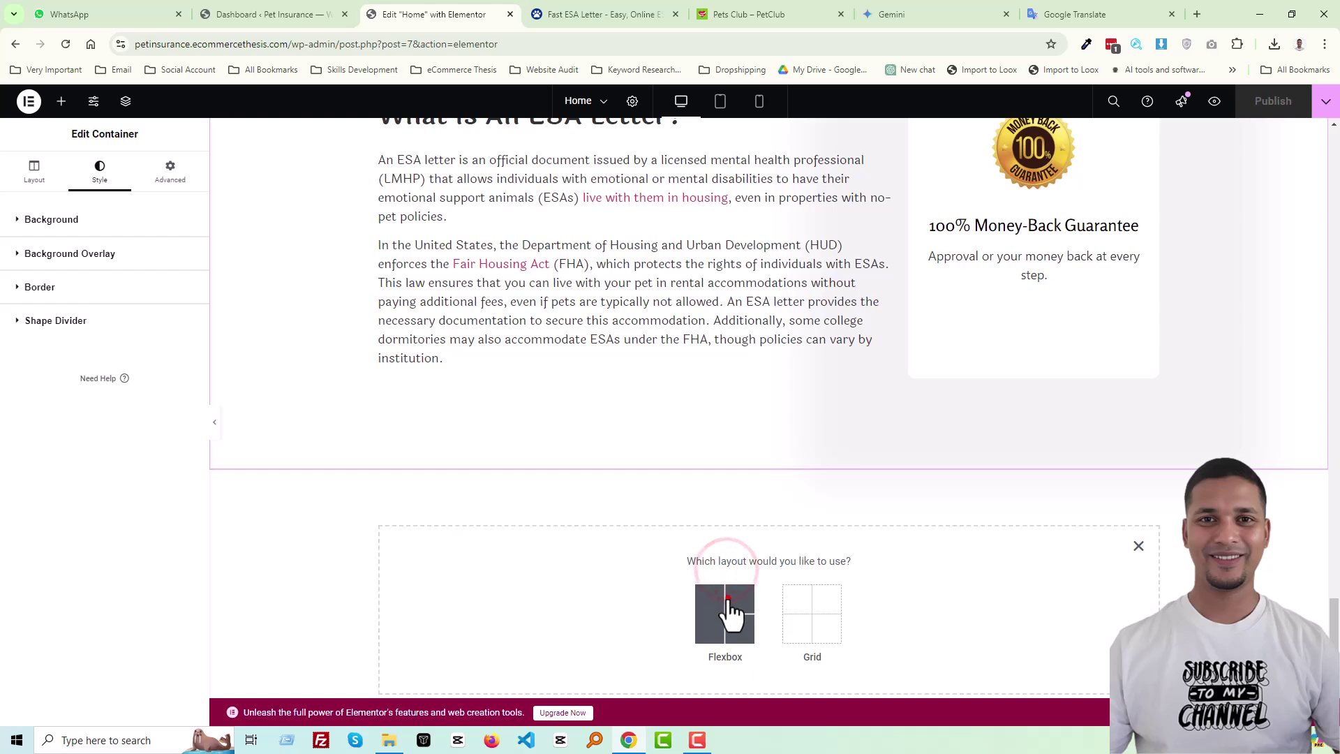
{"action": "left_click", "coordinate": [727, 604]}
{"action": "left_click", "coordinate": [569, 600]}
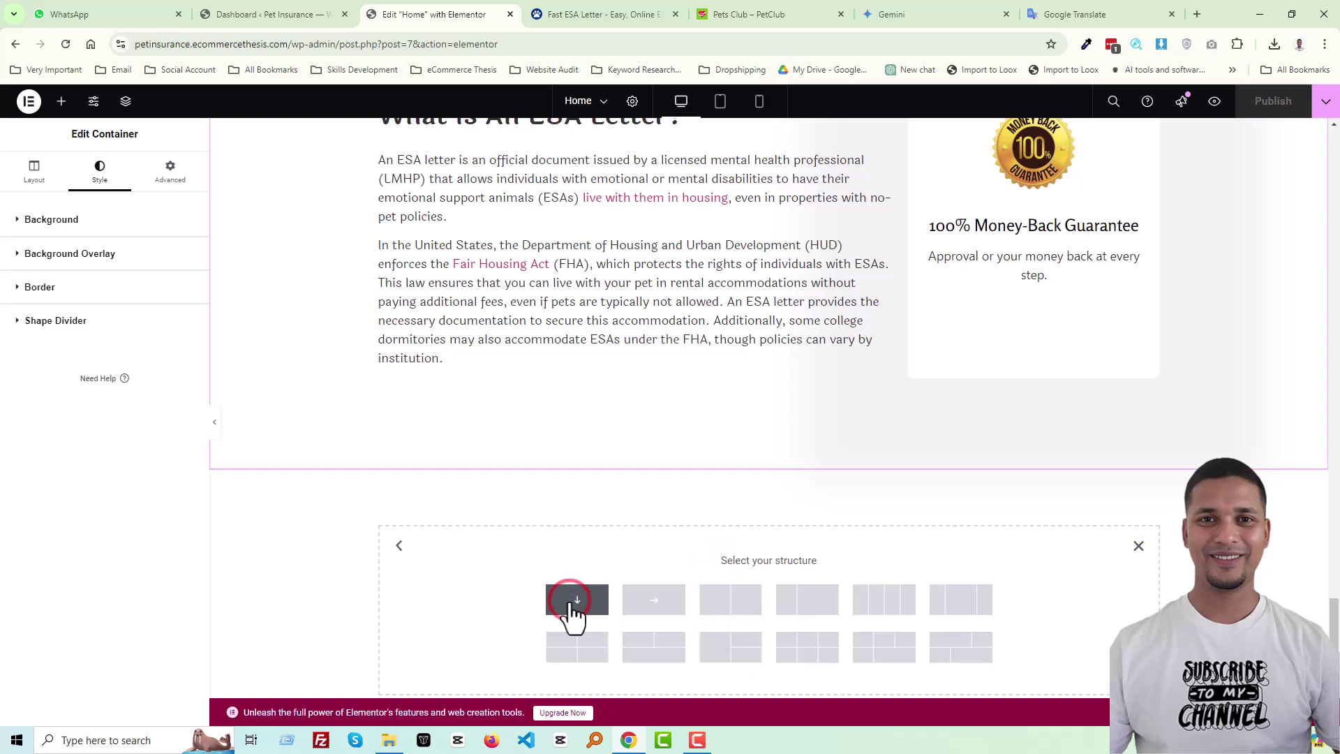
Step: Duplicate the "What Is An ESA Letter?" heading and move the copy into the new empty container
{"action": "scroll", "coordinate": [762, 374], "scroll_direction": "up", "scroll_amount": 5}
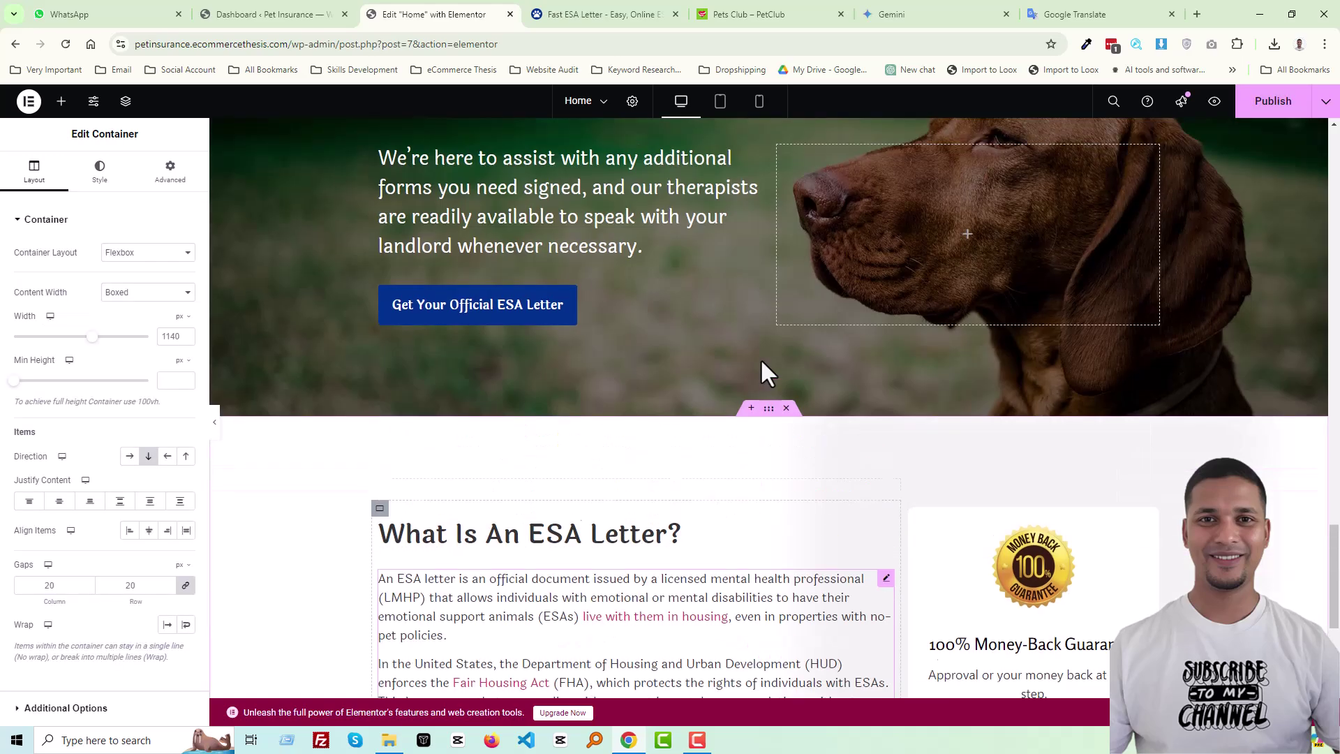
{"action": "scroll", "coordinate": [621, 418], "scroll_direction": "down", "scroll_amount": 3}
{"action": "right_click", "coordinate": [619, 313]}
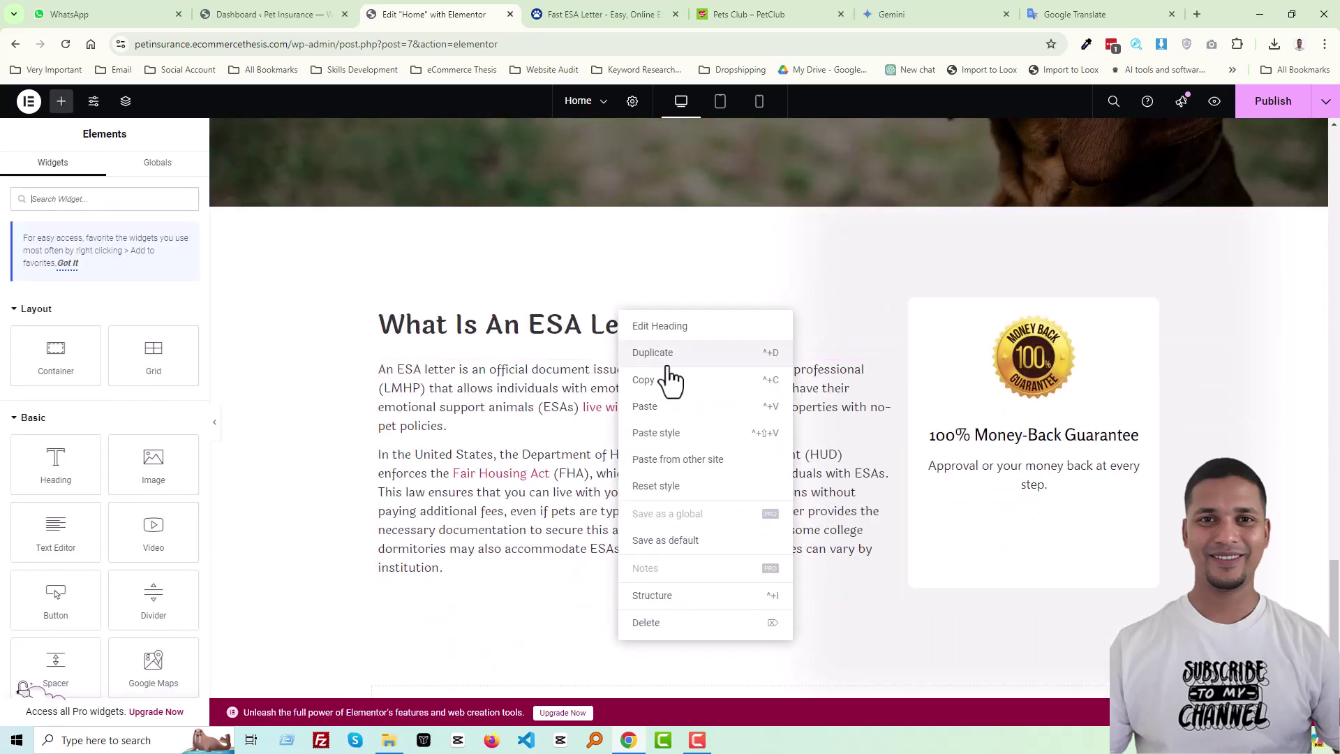
{"action": "left_click", "coordinate": [653, 353]}
{"action": "scroll", "coordinate": [917, 366], "scroll_direction": "down", "scroll_amount": 2}
{"action": "left_click_drag", "start_coordinate": [886, 228], "coordinate": [715, 628]}
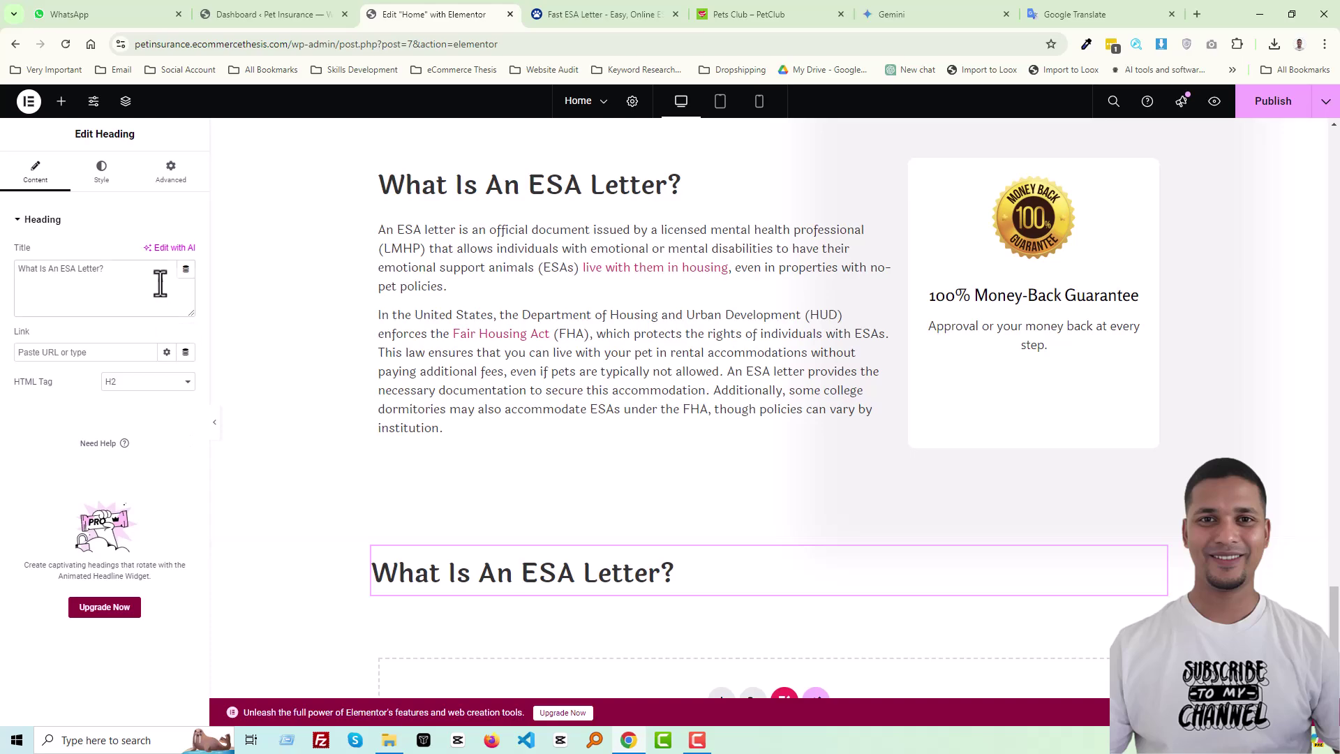
Step: Replace the duplicated heading's title with "Frequently Asked Question" and center it
{"action": "key", "text": "ctrl+v"}
{"action": "left_click", "coordinate": [101, 171]}
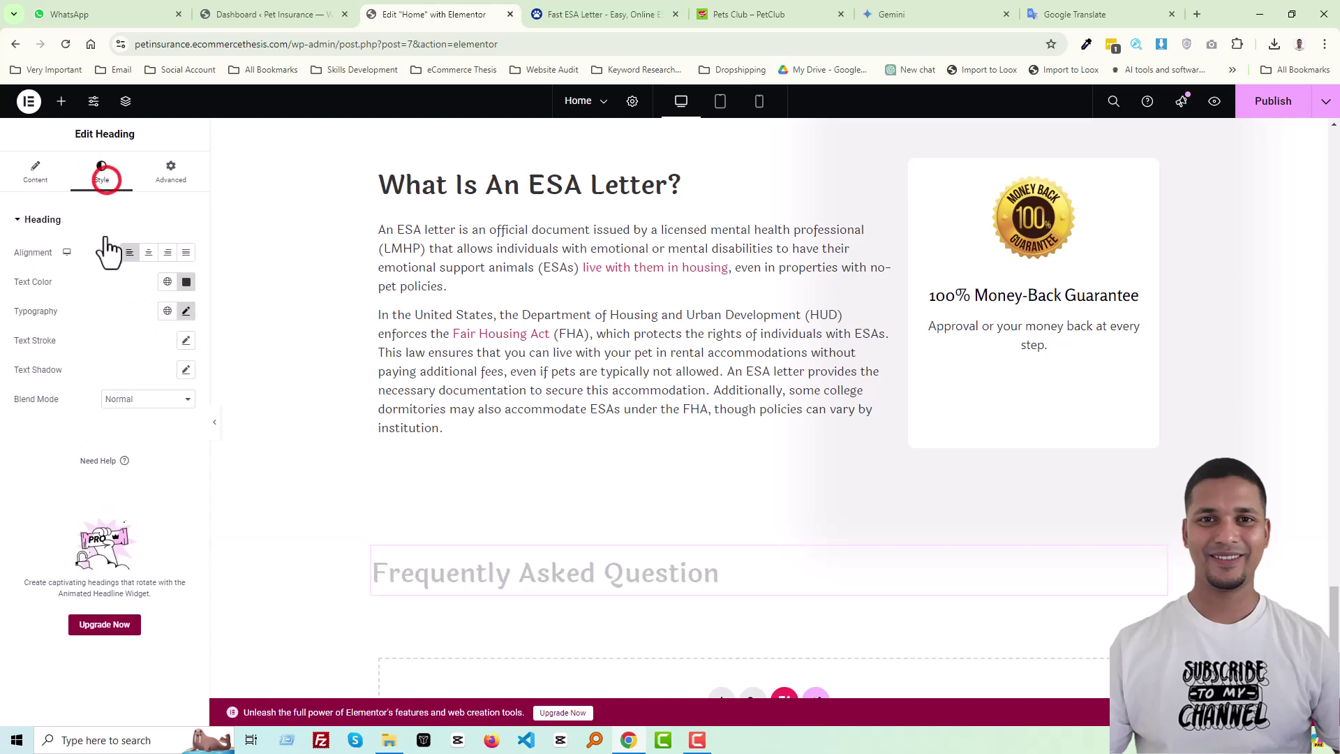
{"action": "left_click", "coordinate": [149, 253]}
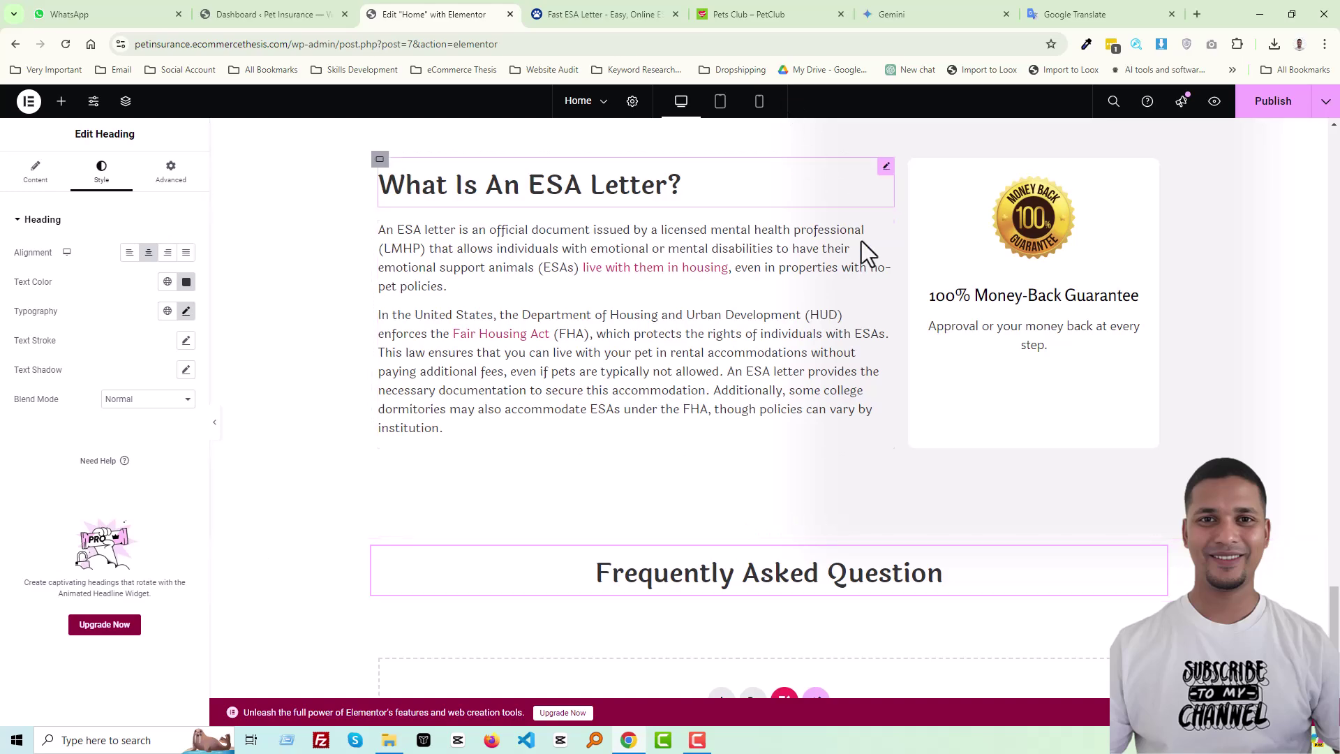
Step: Set the "Frequently Asked Question" container's padding to 50 px with all sides linked
{"action": "scroll", "coordinate": [792, 383], "scroll_direction": "down", "scroll_amount": 1}
{"action": "left_click", "coordinate": [768, 461]}
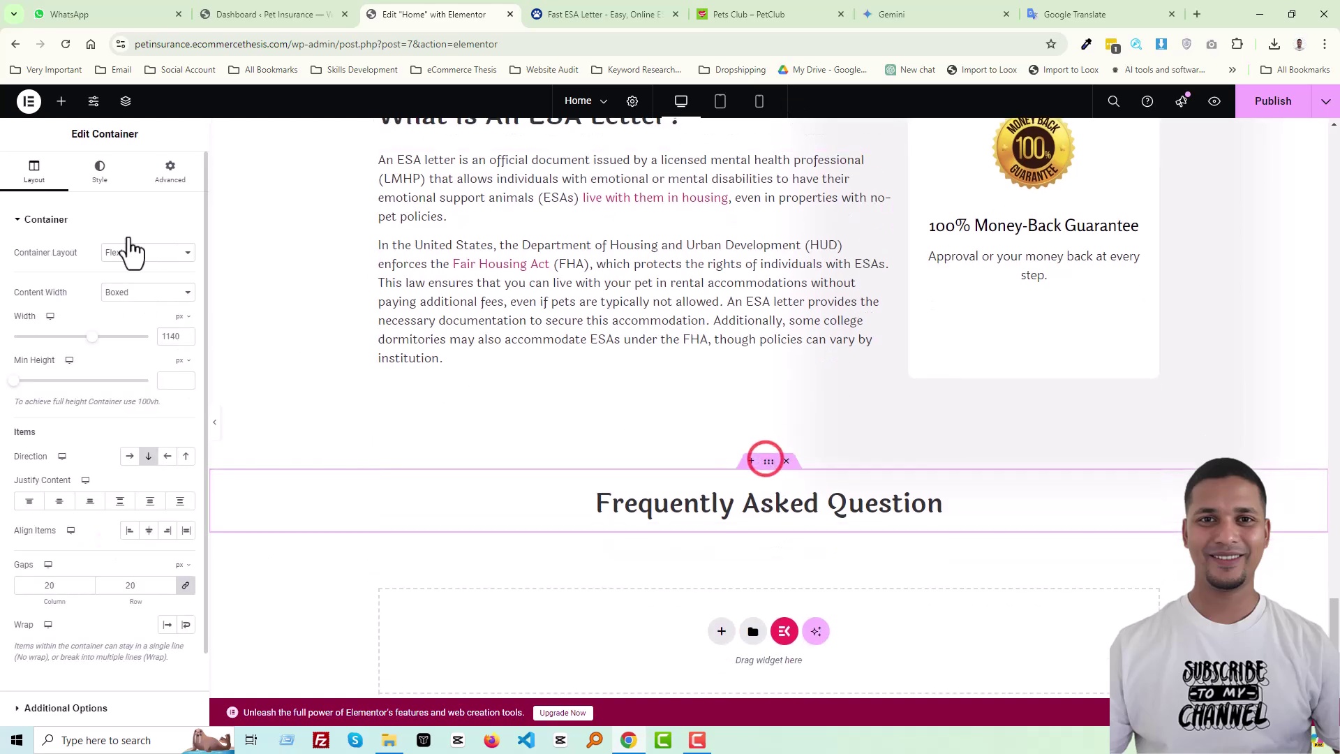
{"action": "left_click", "coordinate": [170, 174]}
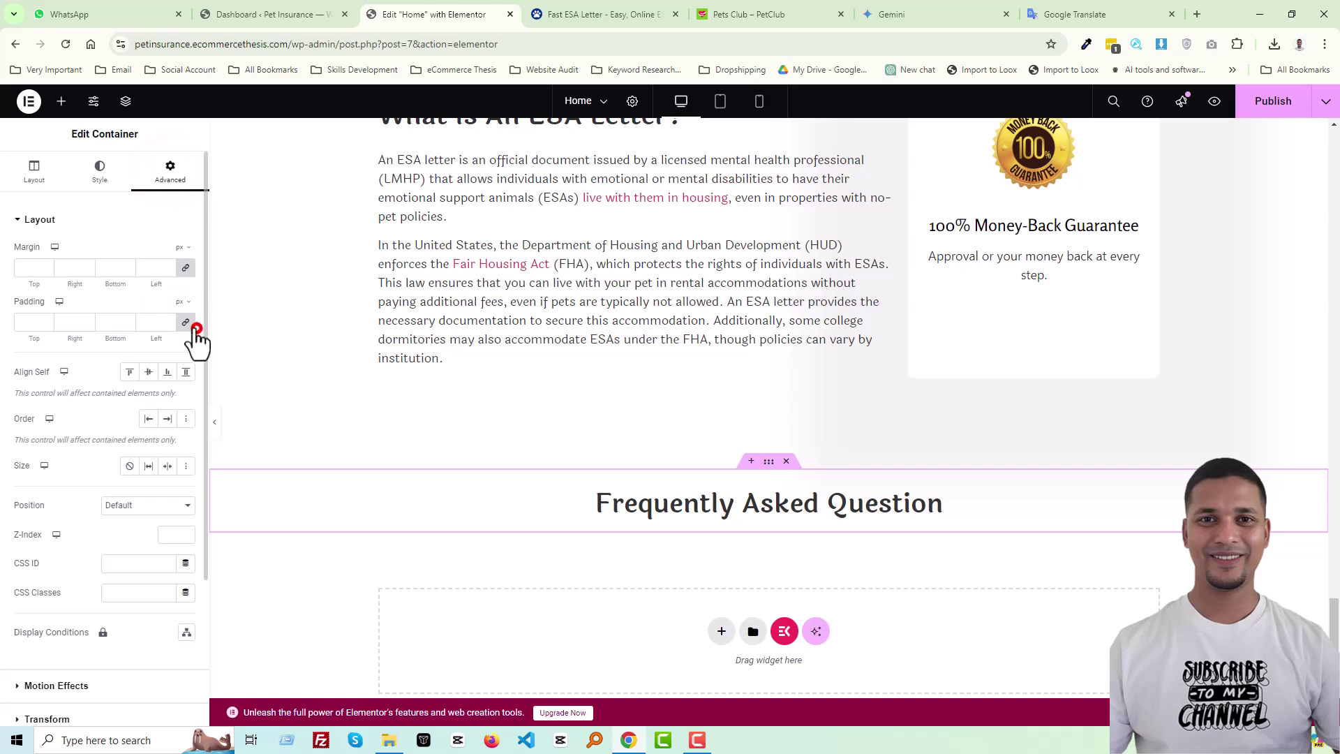
{"action": "left_click", "coordinate": [179, 320]}
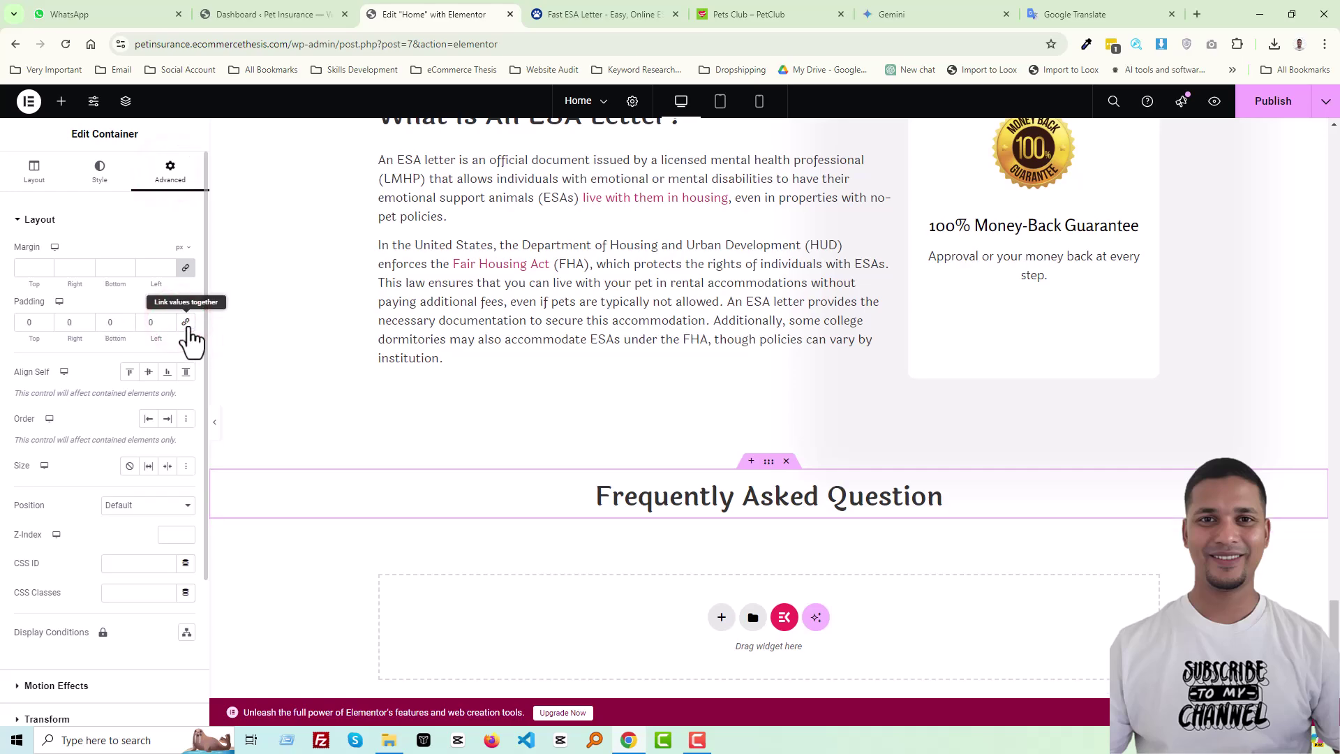
{"action": "left_click", "coordinate": [186, 323]}
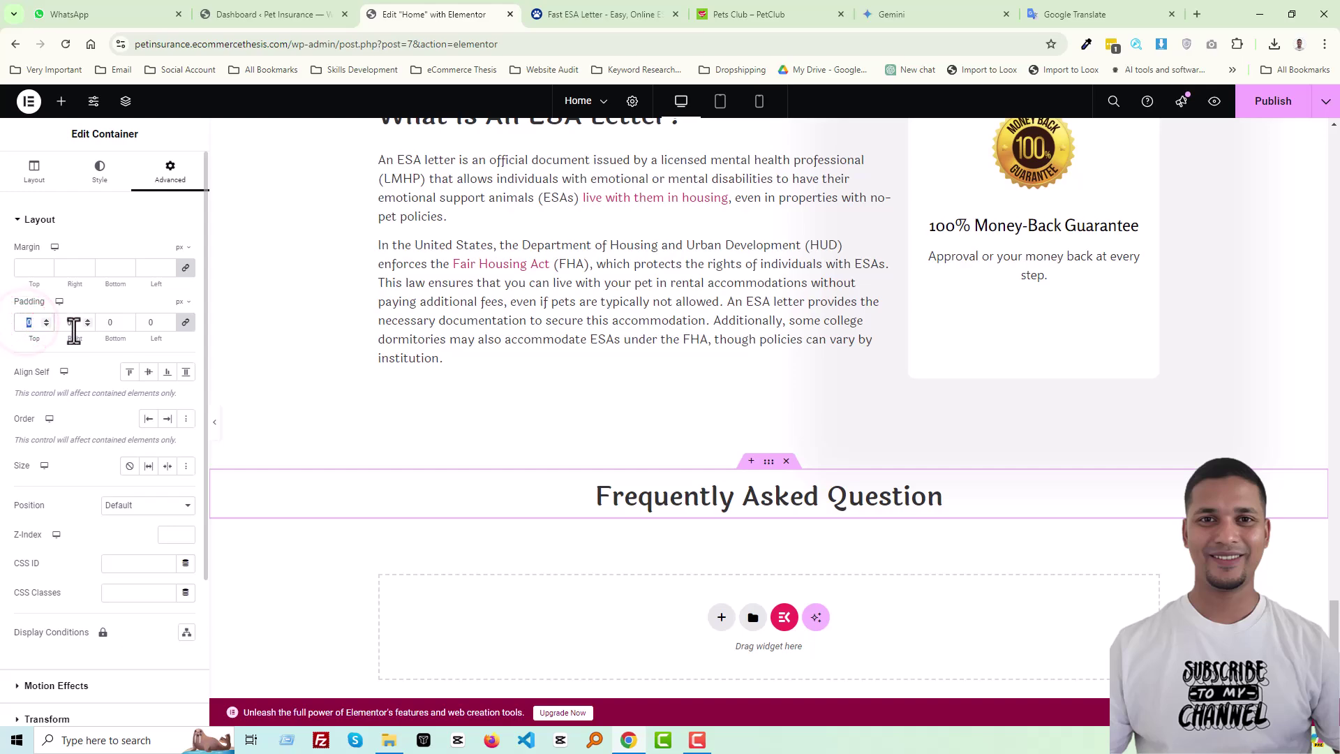
{"action": "type", "text": "50"}
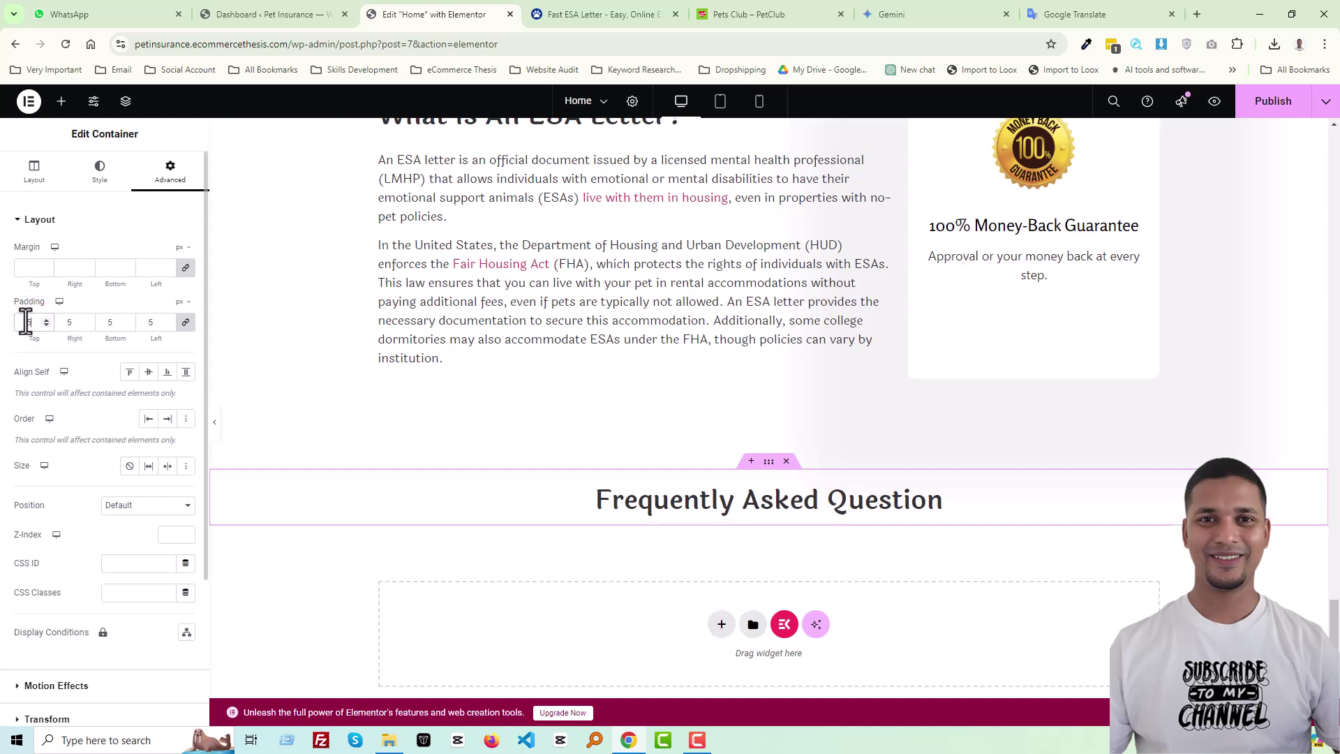
Step: Unlink the "Frequently Asked Question" container's padding sides and set the left and right padding to 0 px
{"action": "left_click", "coordinate": [185, 326]}
{"action": "left_click_drag", "start_coordinate": [142, 319], "coordinate": [156, 322]}
{"action": "type", "text": "0"}
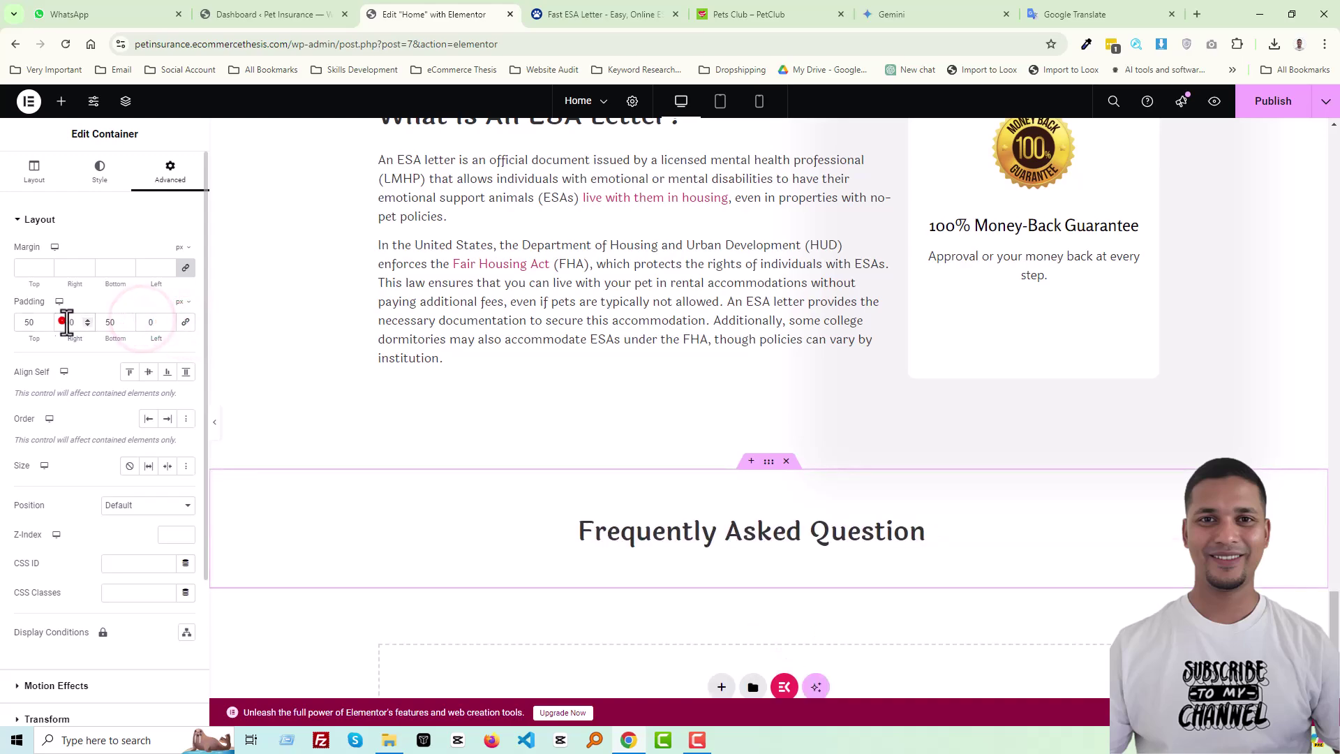
{"action": "type", "text": "0"}
Step: Add a single-column flexbox container below the "Frequently Asked Question" heading section
{"action": "scroll", "coordinate": [604, 440], "scroll_direction": "down", "scroll_amount": 1}
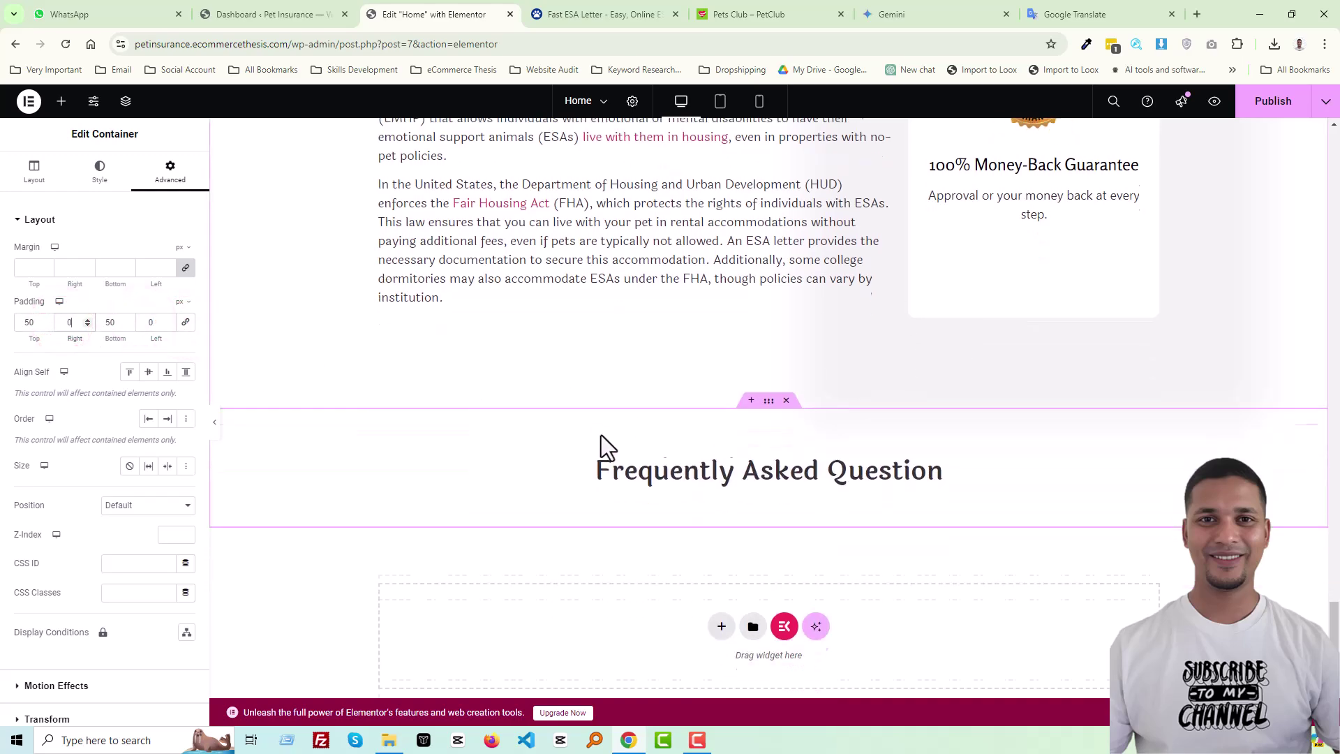
{"action": "left_click", "coordinate": [721, 617]}
{"action": "scroll", "coordinate": [718, 597], "scroll_direction": "down", "scroll_amount": 1}
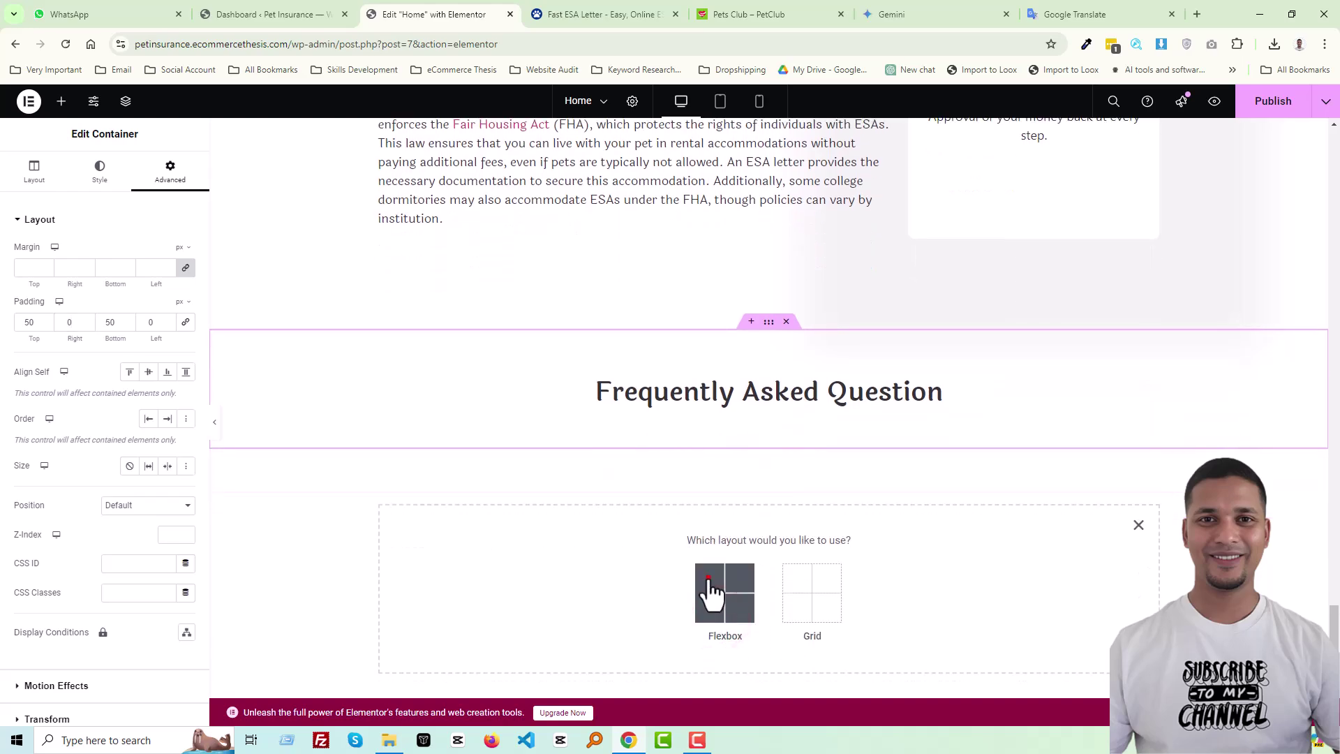
{"action": "left_click", "coordinate": [710, 579]}
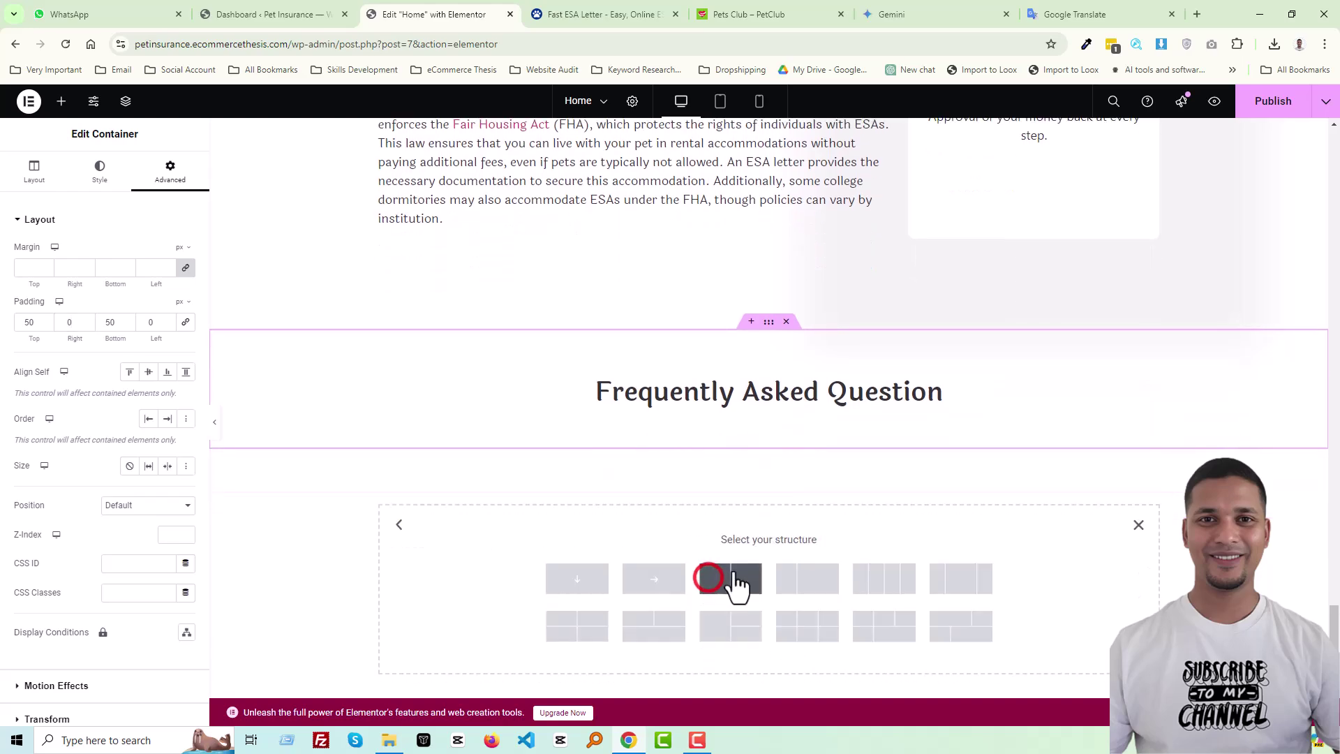
{"action": "left_click", "coordinate": [590, 580]}
{"action": "scroll", "coordinate": [691, 523], "scroll_direction": "down", "scroll_amount": 1}
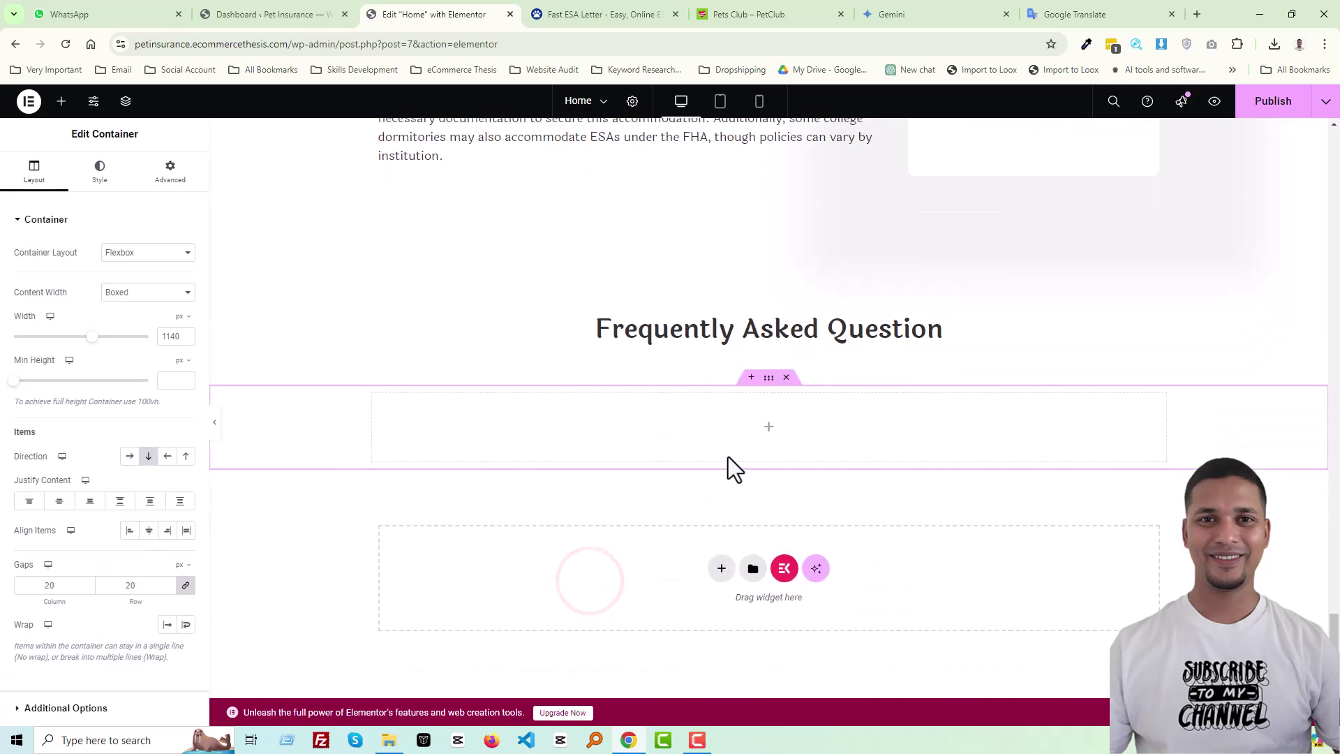
Step: Find the accordion widgets with "acc" and place the EKIT Accordion in the new empty container
{"action": "left_click", "coordinate": [62, 102]}
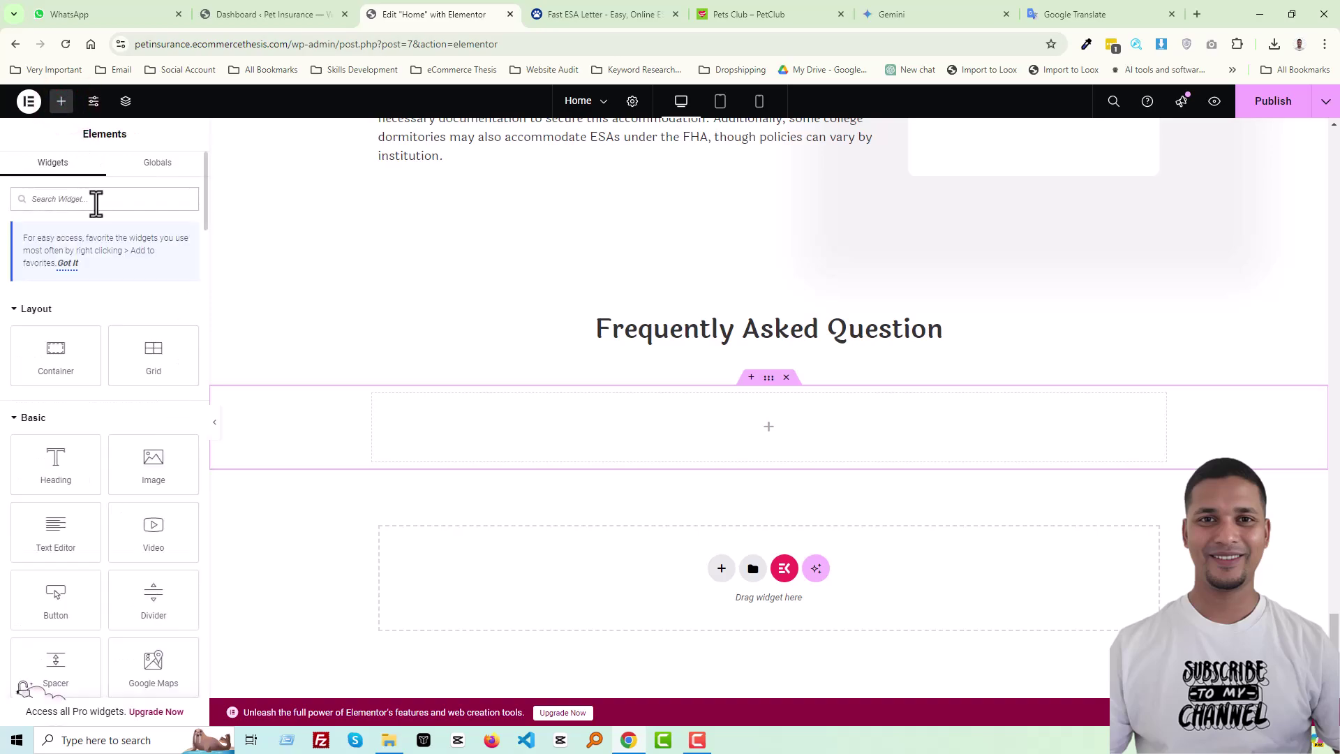
{"action": "type", "text": "a"}
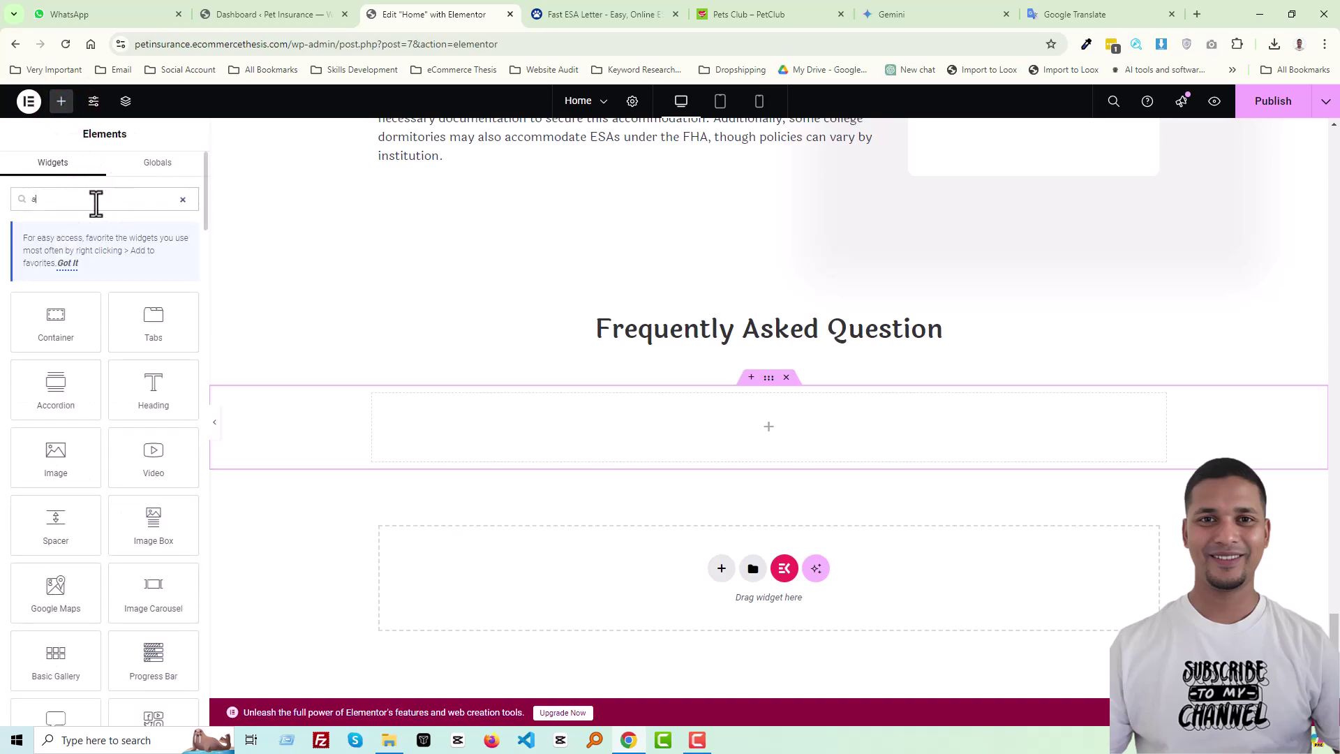
{"action": "type", "text": "cc"}
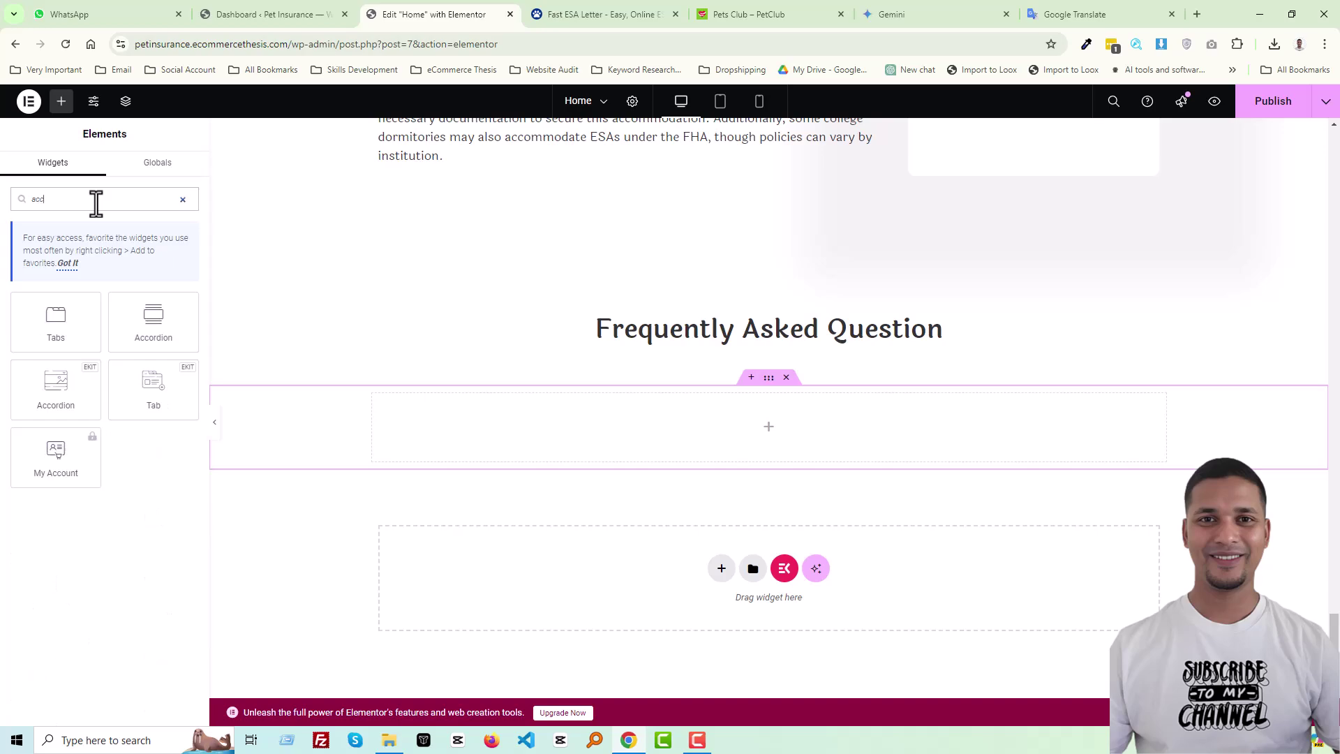
{"action": "left_click_drag", "start_coordinate": [66, 386], "coordinate": [723, 418]}
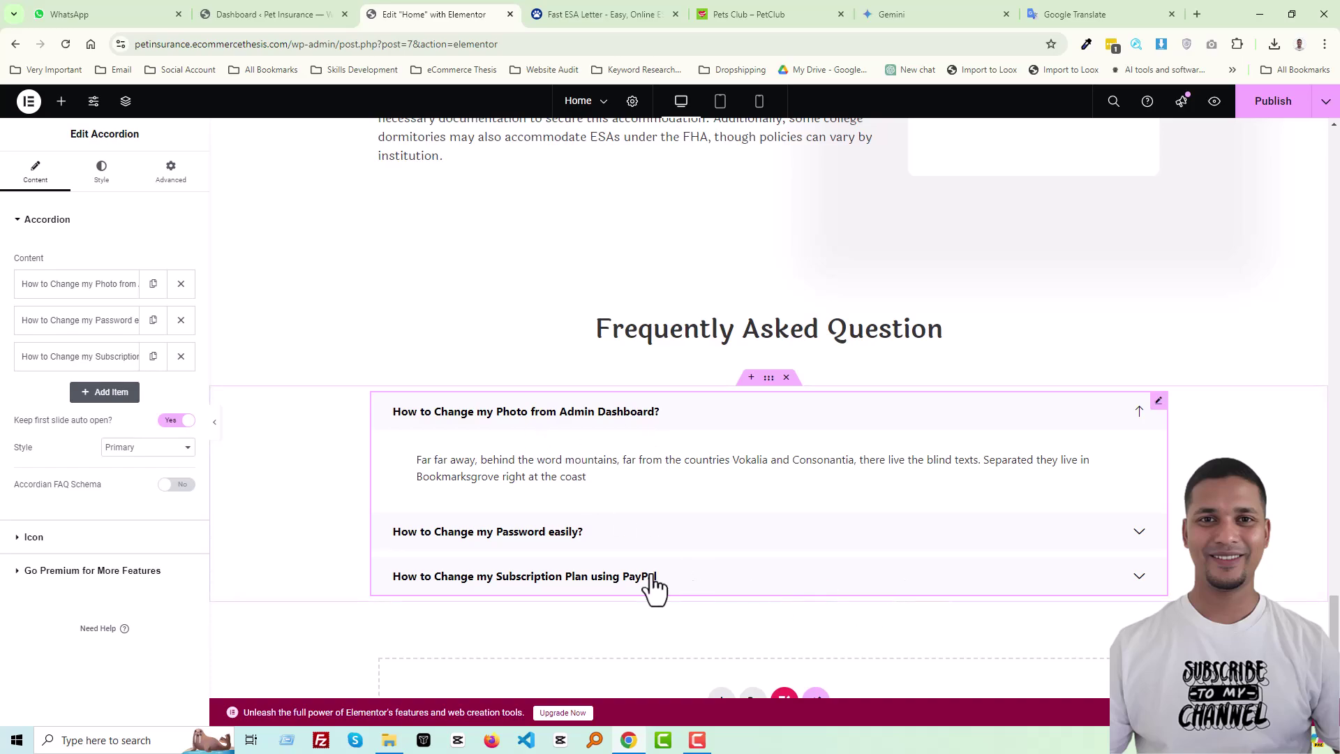
Step: Try the standard Accordion widget above the EKIT accordion and delete it again
{"action": "left_click", "coordinate": [61, 102]}
{"action": "left_click", "coordinate": [114, 202]}
{"action": "type", "text": "adcor"}
{"action": "left_click_drag", "start_coordinate": [178, 331], "coordinate": [728, 435]}
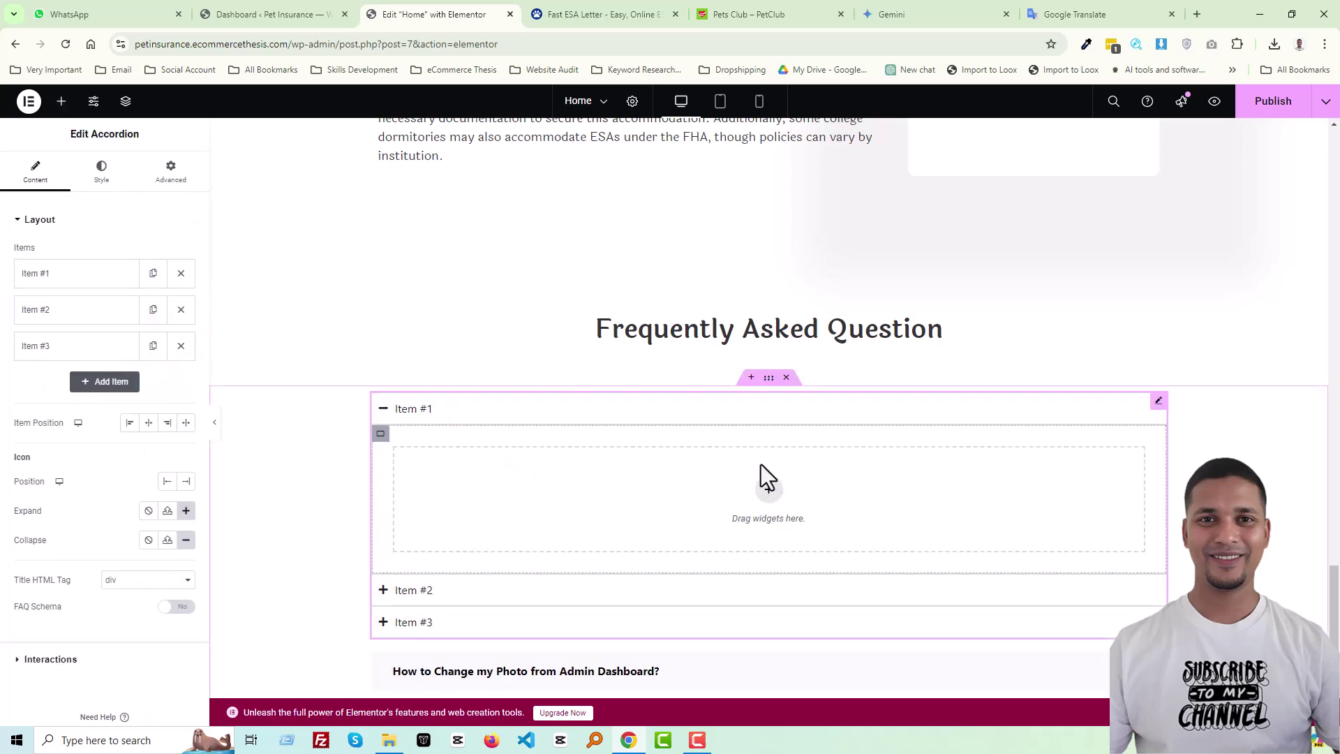
{"action": "scroll", "coordinate": [589, 558], "scroll_direction": "down", "scroll_amount": 1}
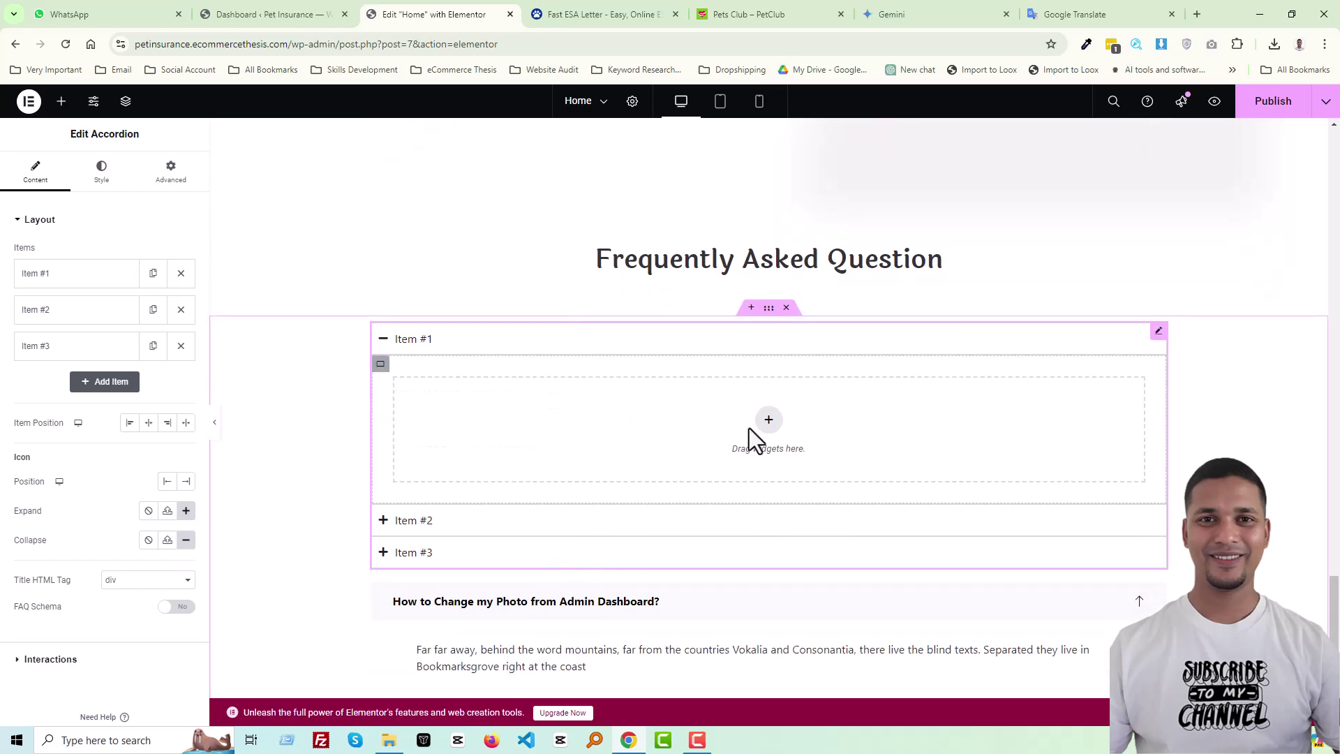
{"action": "scroll", "coordinate": [494, 544], "scroll_direction": "down", "scroll_amount": 1}
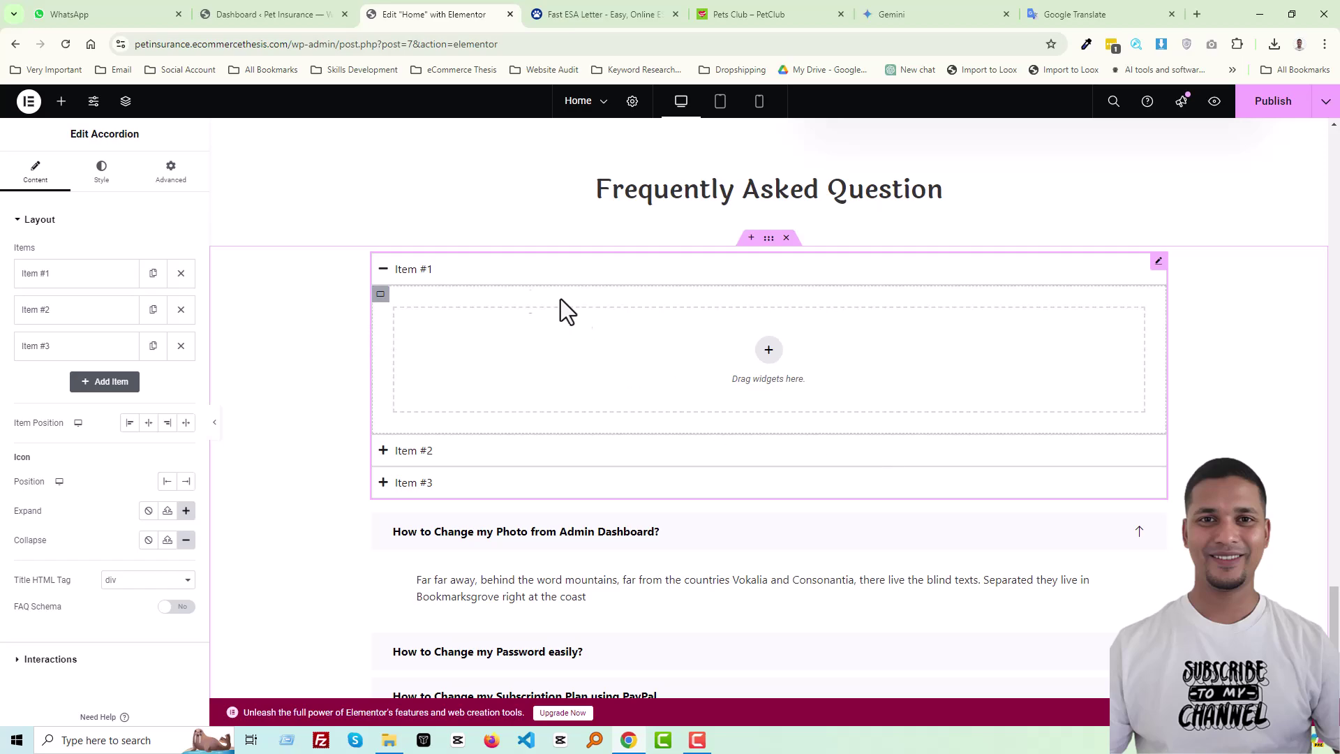
{"action": "right_click", "coordinate": [461, 290]}
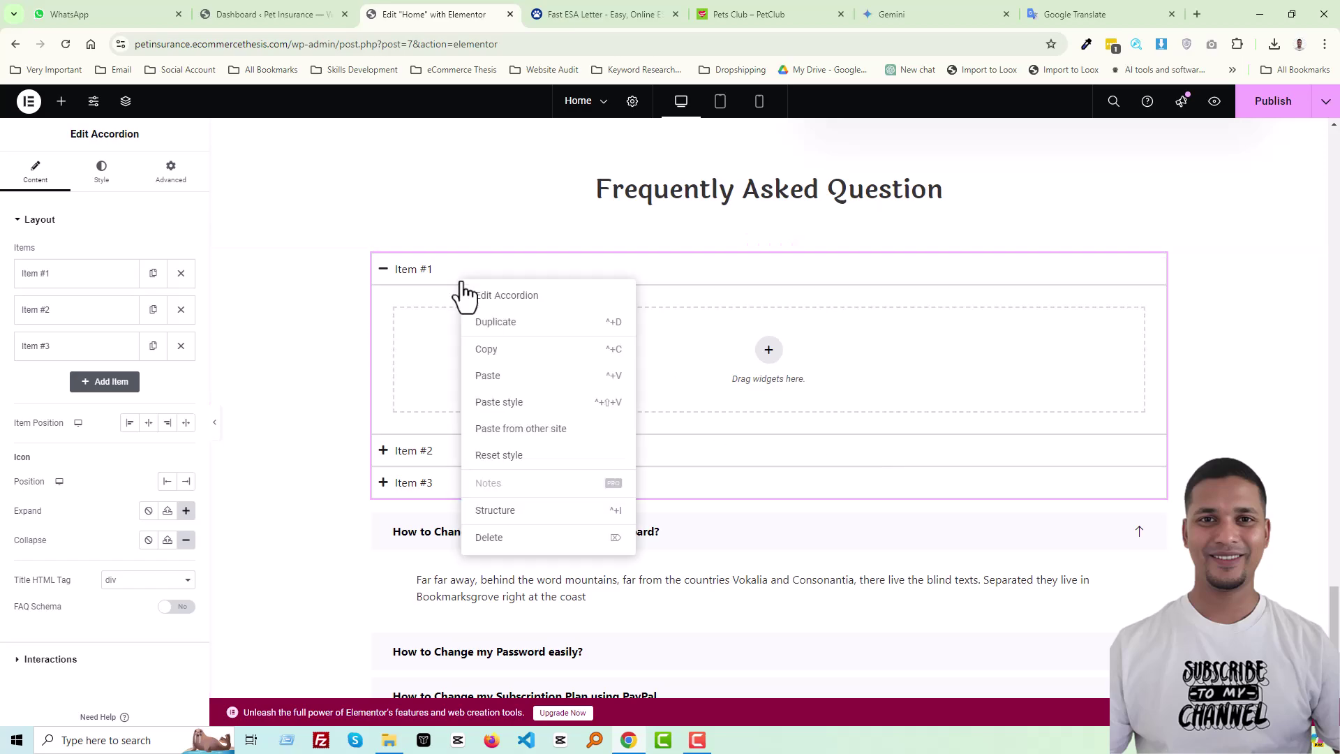
{"action": "left_click", "coordinate": [571, 546]}
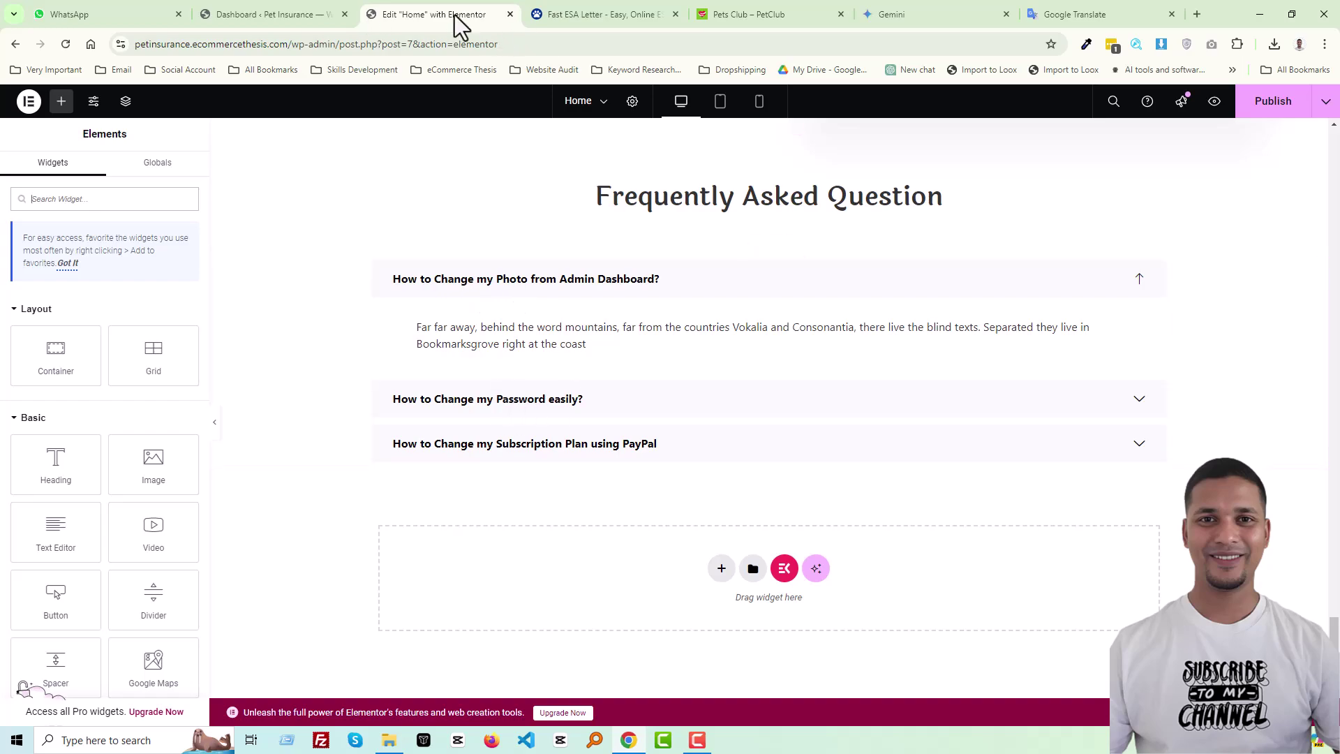
Step: Copy "Is Fast ESA Letter BBB Accredited?" from the Fast ESA Letter site into the first accordion item's title
{"action": "left_click", "coordinate": [601, 14]}
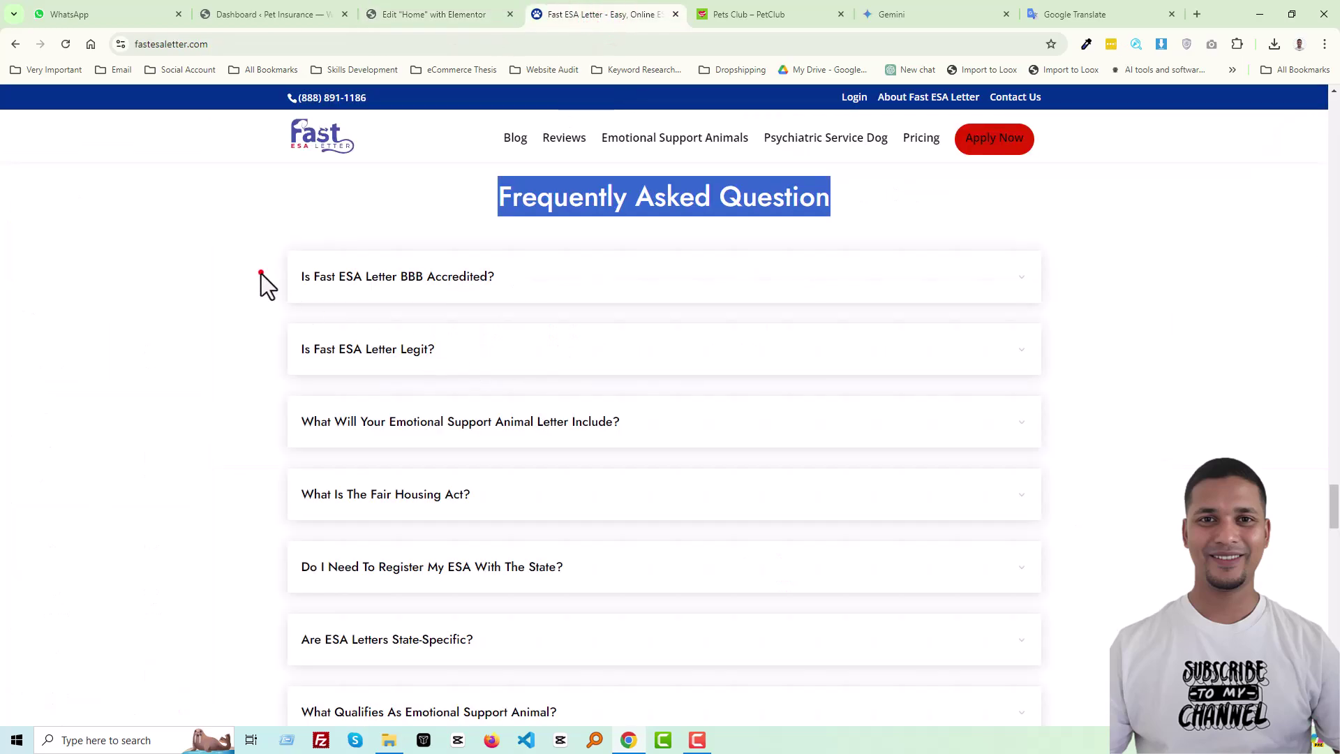
{"action": "left_click_drag", "start_coordinate": [261, 273], "coordinate": [515, 290]}
{"action": "left_click", "coordinate": [425, 15]}
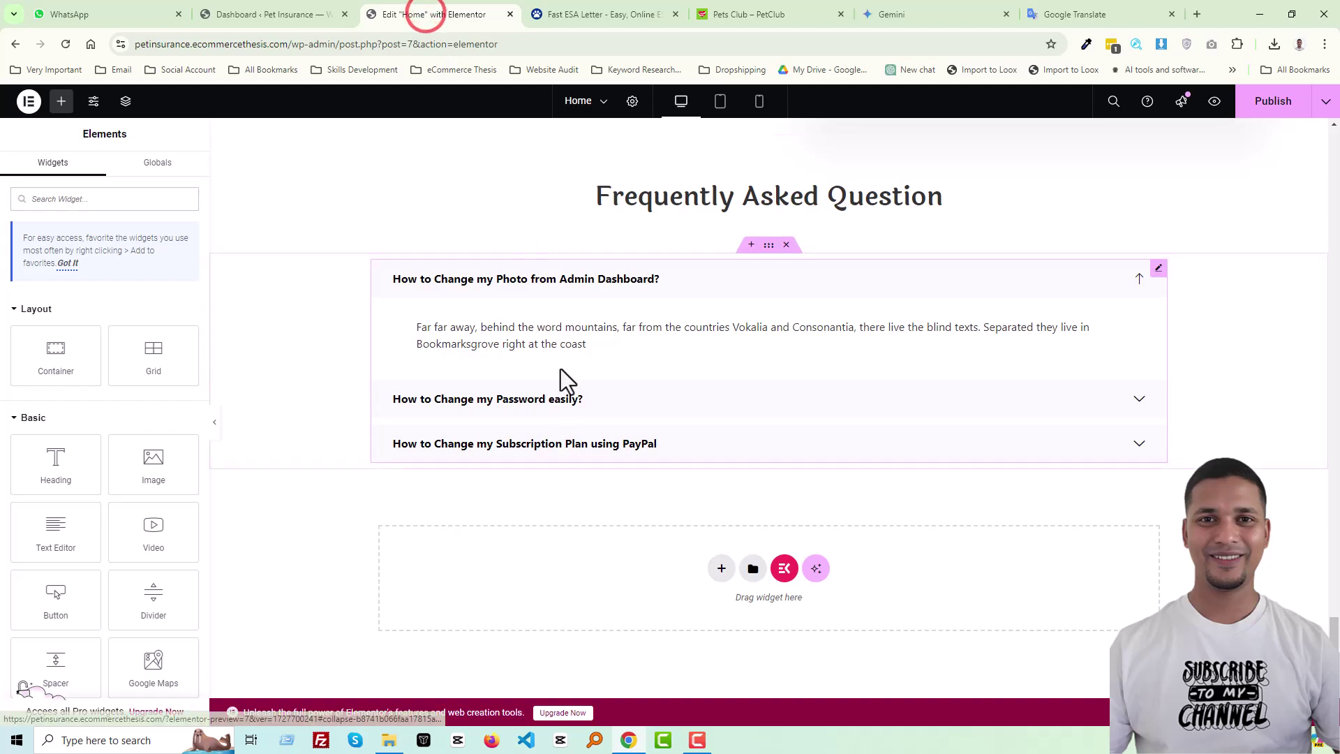
{"action": "left_click", "coordinate": [432, 290]}
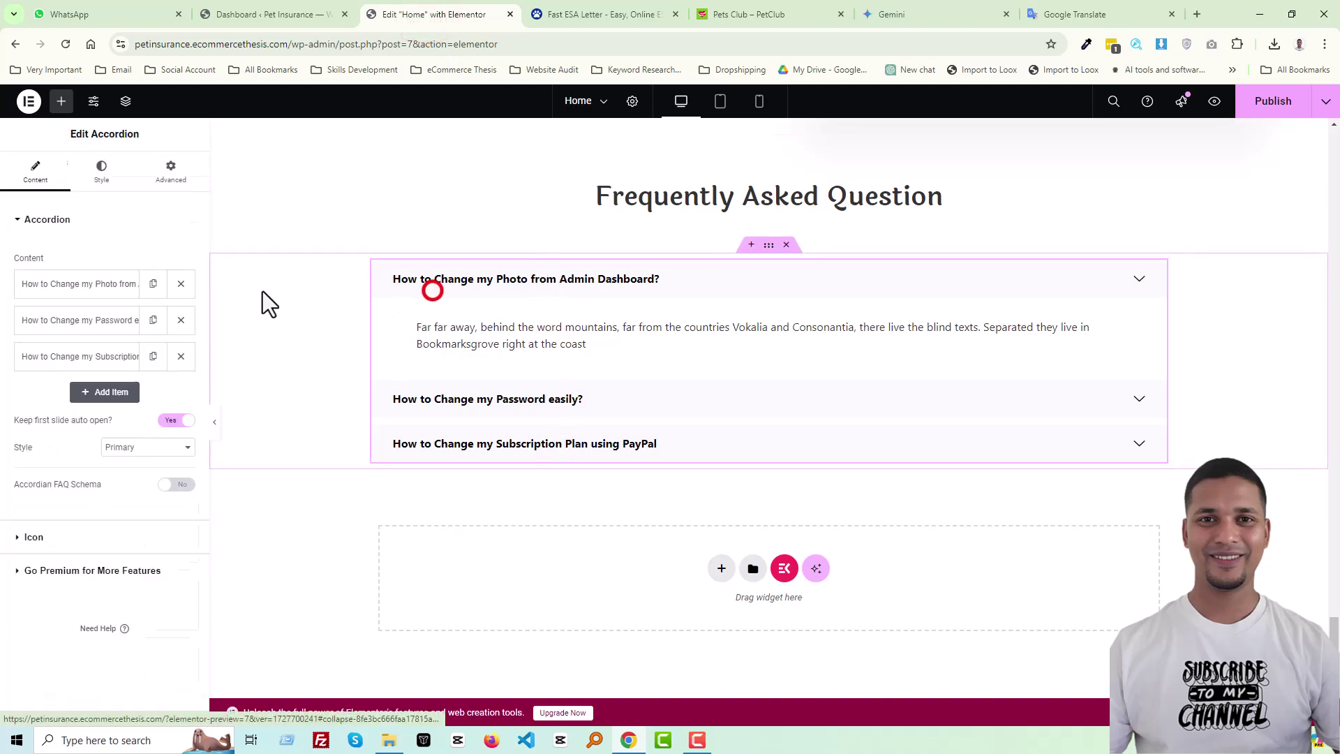
{"action": "left_click", "coordinate": [87, 286]}
{"action": "triple_click", "coordinate": [95, 335]}
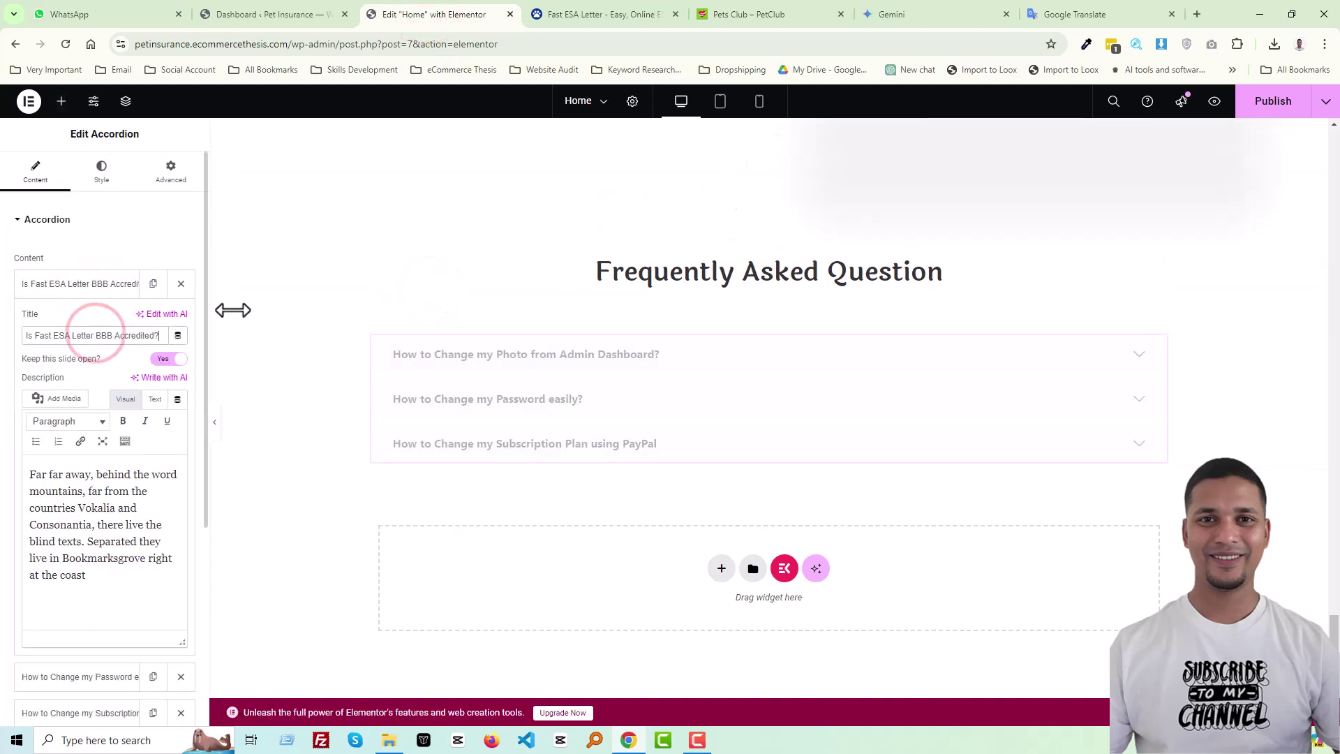
Step: Copy "Is Fast ESA Letter Legit?" from the Fast ESA Letter site and use it as the second accordion item's title
{"action": "left_click", "coordinate": [563, 20]}
{"action": "left_click_drag", "start_coordinate": [254, 346], "coordinate": [455, 365]}
{"action": "key", "text": "ctrl+c"}
{"action": "left_click", "coordinate": [454, 13]}
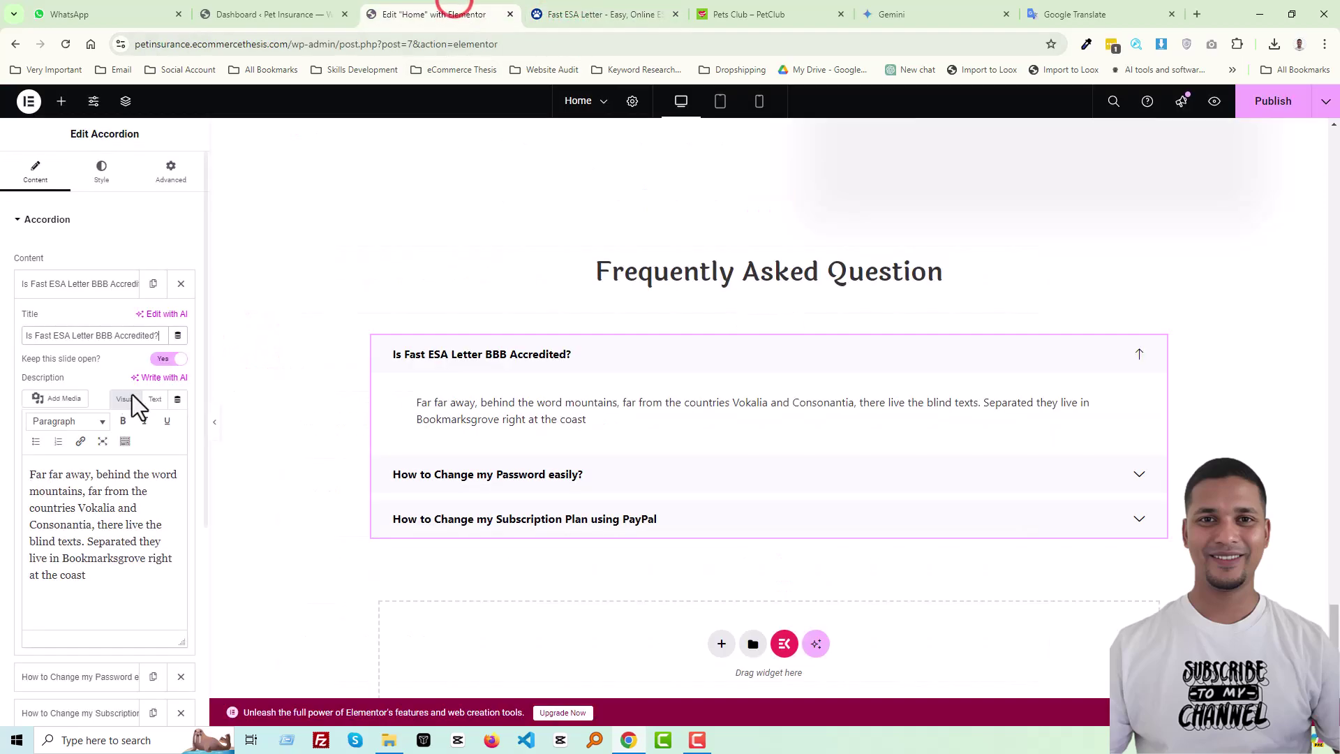
{"action": "left_click", "coordinate": [60, 283]}
{"action": "left_click", "coordinate": [68, 319]}
{"action": "triple_click", "coordinate": [98, 371]}
{"action": "key", "text": "ctrl+v"}
Step: Replace the third accordion item's title with "What Will Your Emotional Support Animal Letter Include?" copied from the Fast ESA Letter site
{"action": "left_click", "coordinate": [571, 15]}
{"action": "left_click_drag", "start_coordinate": [258, 417], "coordinate": [632, 434]}
{"action": "key", "text": "ctrl+c"}
{"action": "left_click", "coordinate": [454, 14]}
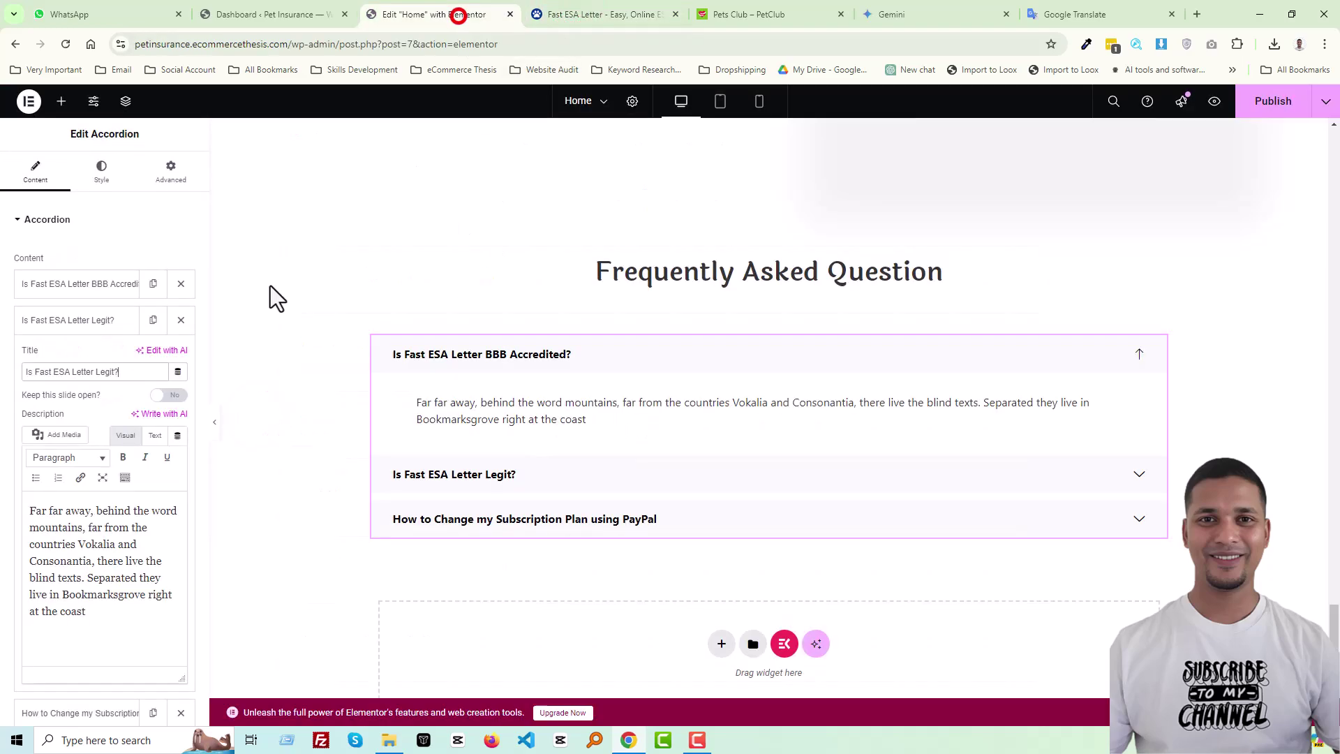
{"action": "left_click", "coordinate": [74, 320]}
{"action": "left_click", "coordinate": [75, 357]}
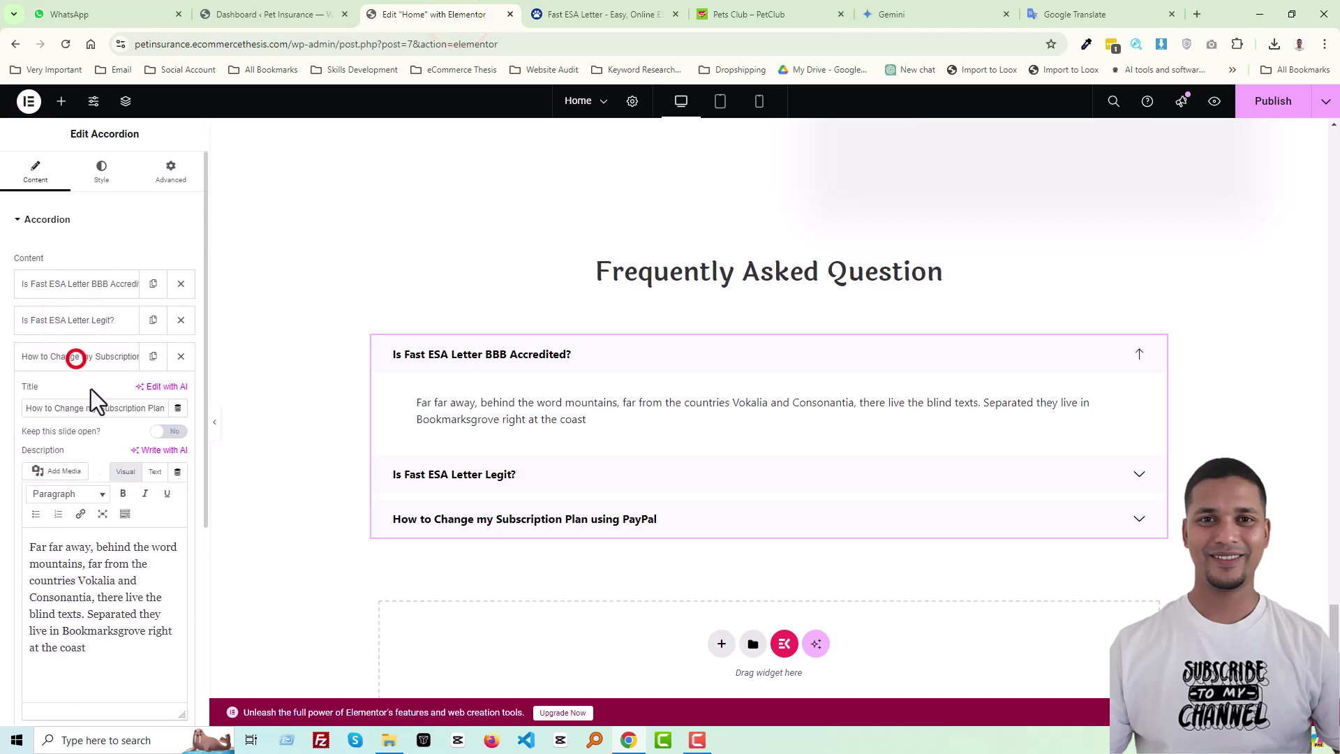
{"action": "triple_click", "coordinate": [96, 411]}
{"action": "key", "text": "ctrl+v"}
Step: Copy the BBB accreditation answer from the Fast ESA Letter site and paste it over the third accordion item's description
{"action": "left_click", "coordinate": [599, 12]}
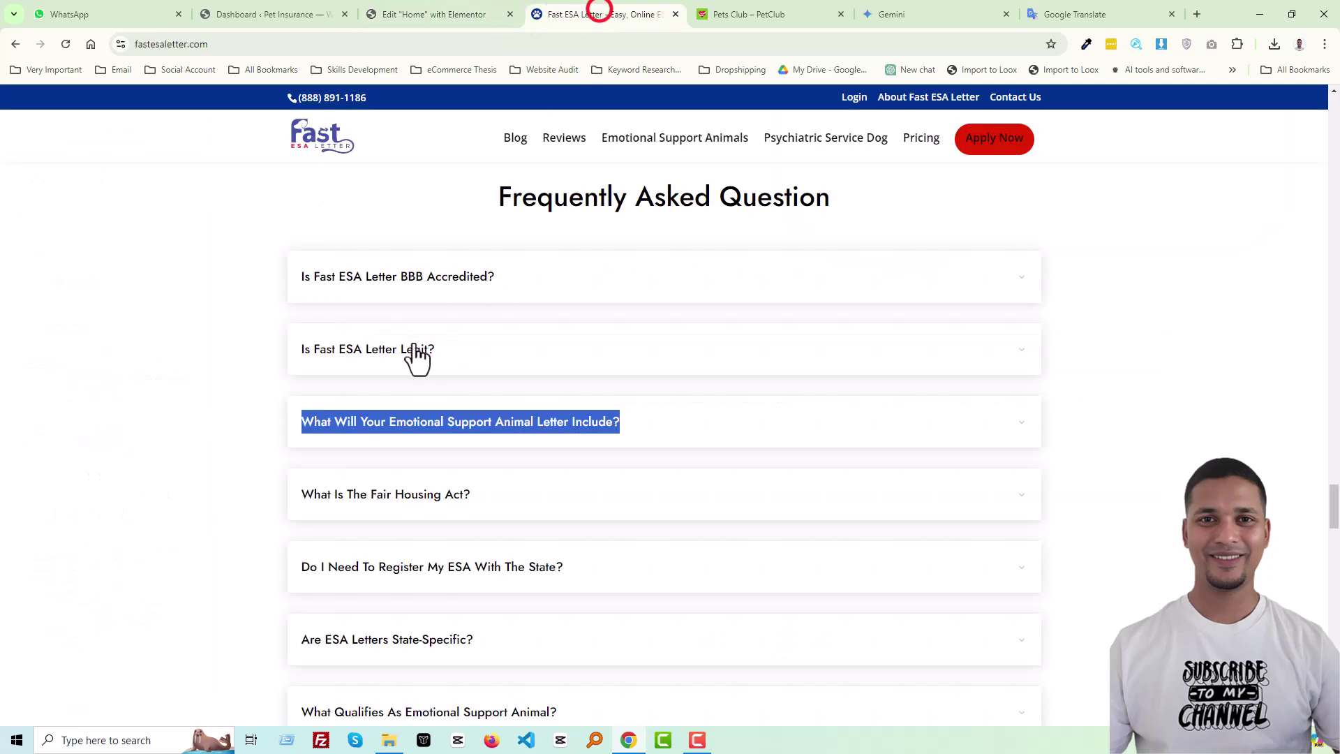
{"action": "left_click", "coordinate": [324, 258]}
{"action": "left_click", "coordinate": [364, 281]}
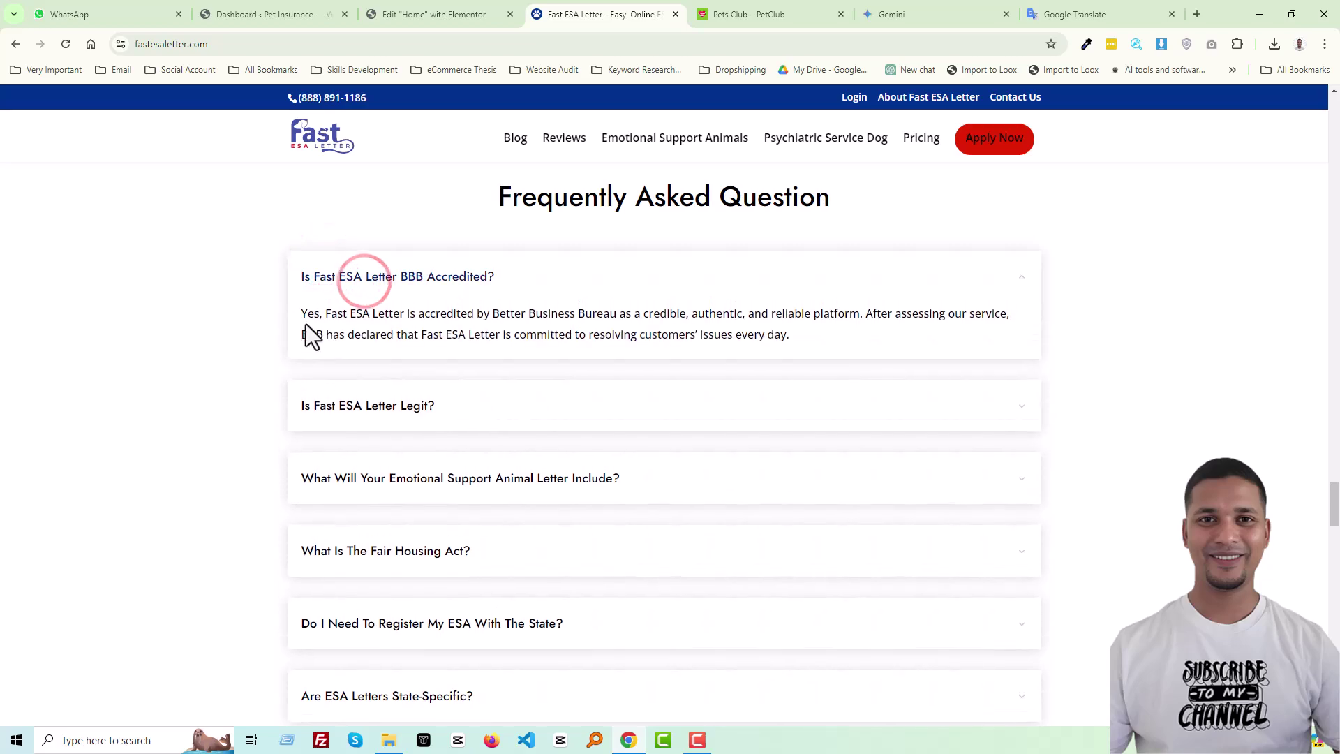
{"action": "left_click_drag", "start_coordinate": [319, 317], "coordinate": [800, 341]}
{"action": "key", "text": "ctrl+c"}
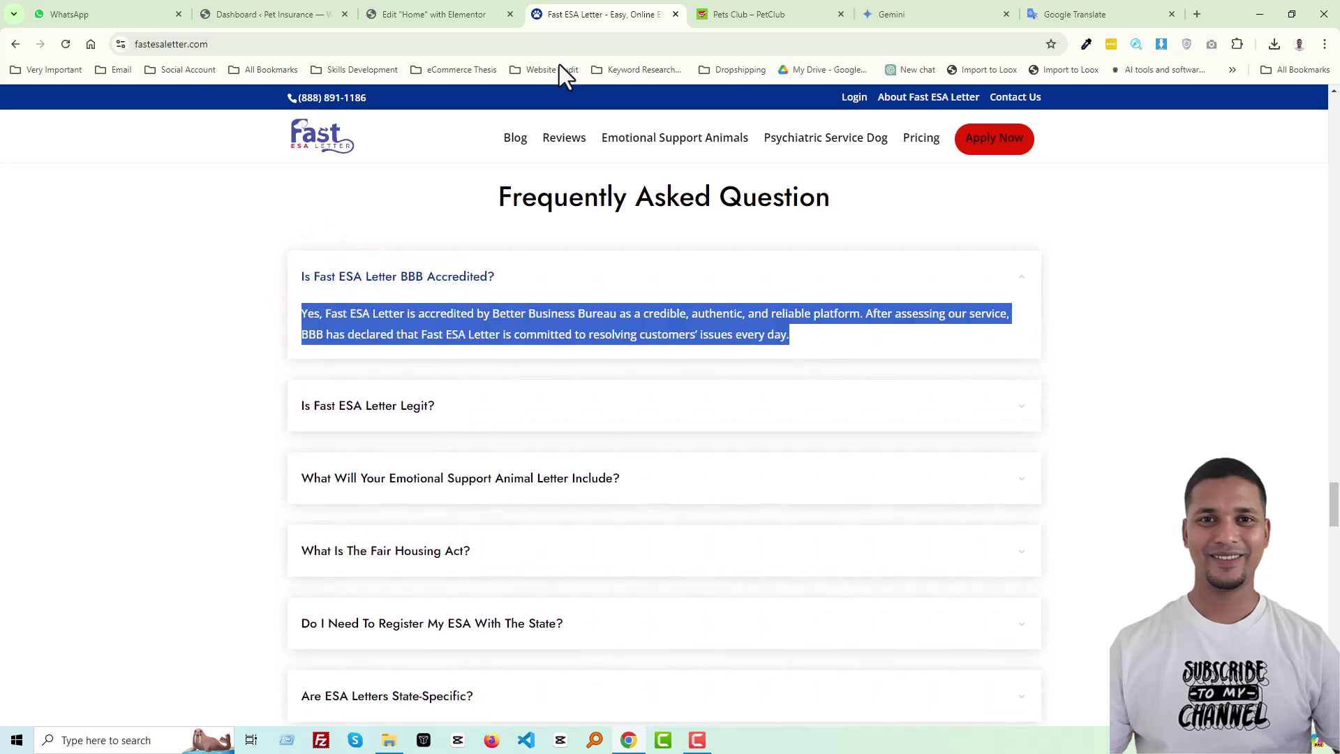
{"action": "left_click", "coordinate": [440, 16]}
{"action": "triple_click", "coordinate": [91, 562]}
{"action": "key", "text": "ctrl+v"}
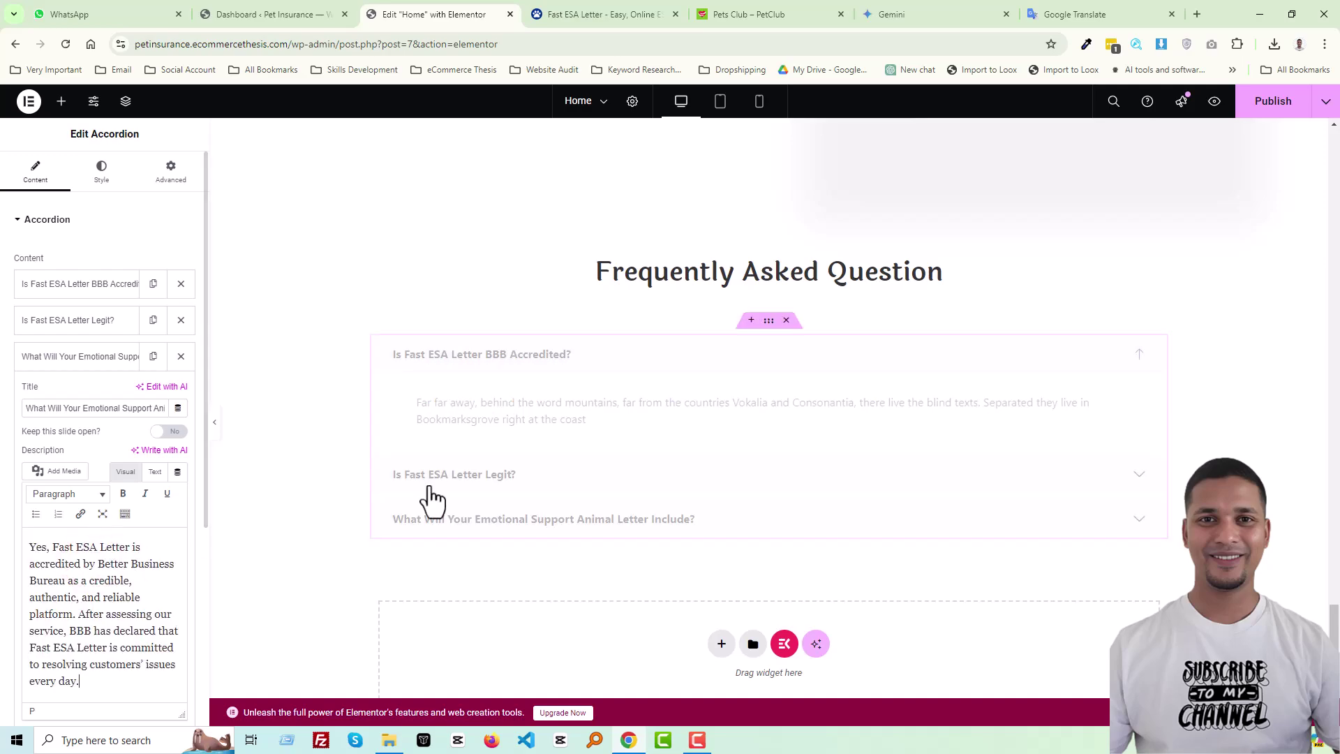
Step: Add a fourth accordion item titled "What Is The Fair Housing Act?", copied from the Fast ESA Letter site
{"action": "left_click", "coordinate": [575, 21]}
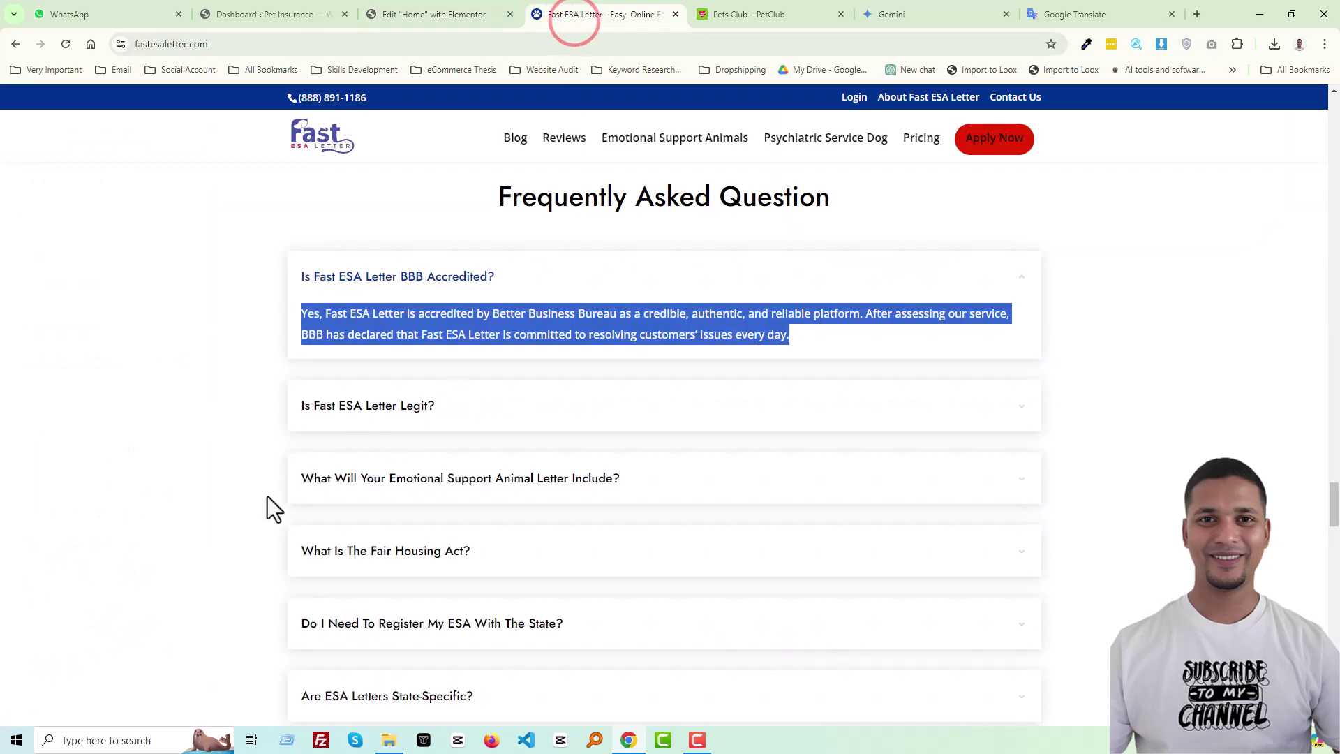
{"action": "left_click_drag", "start_coordinate": [261, 550], "coordinate": [537, 569]}
{"action": "key", "text": "ctrl+c"}
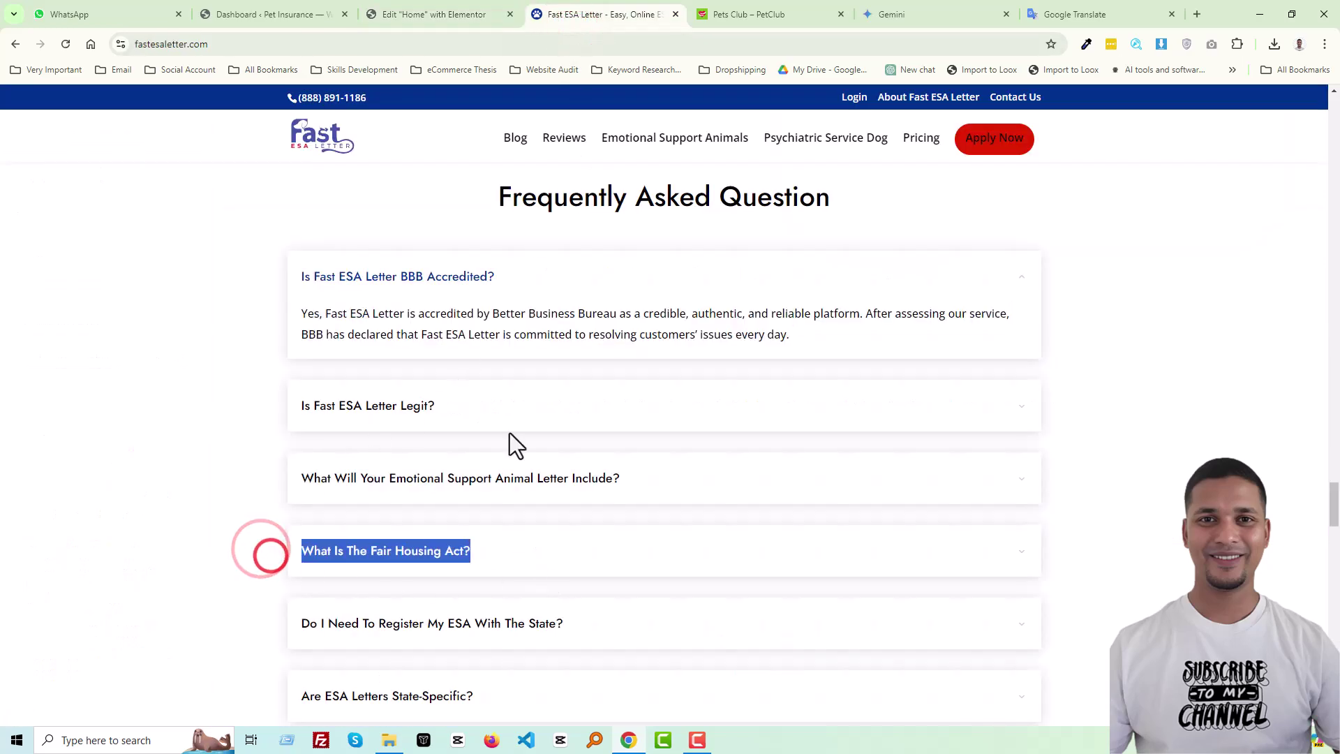
{"action": "left_click", "coordinate": [428, 16]}
{"action": "left_click", "coordinate": [83, 359]}
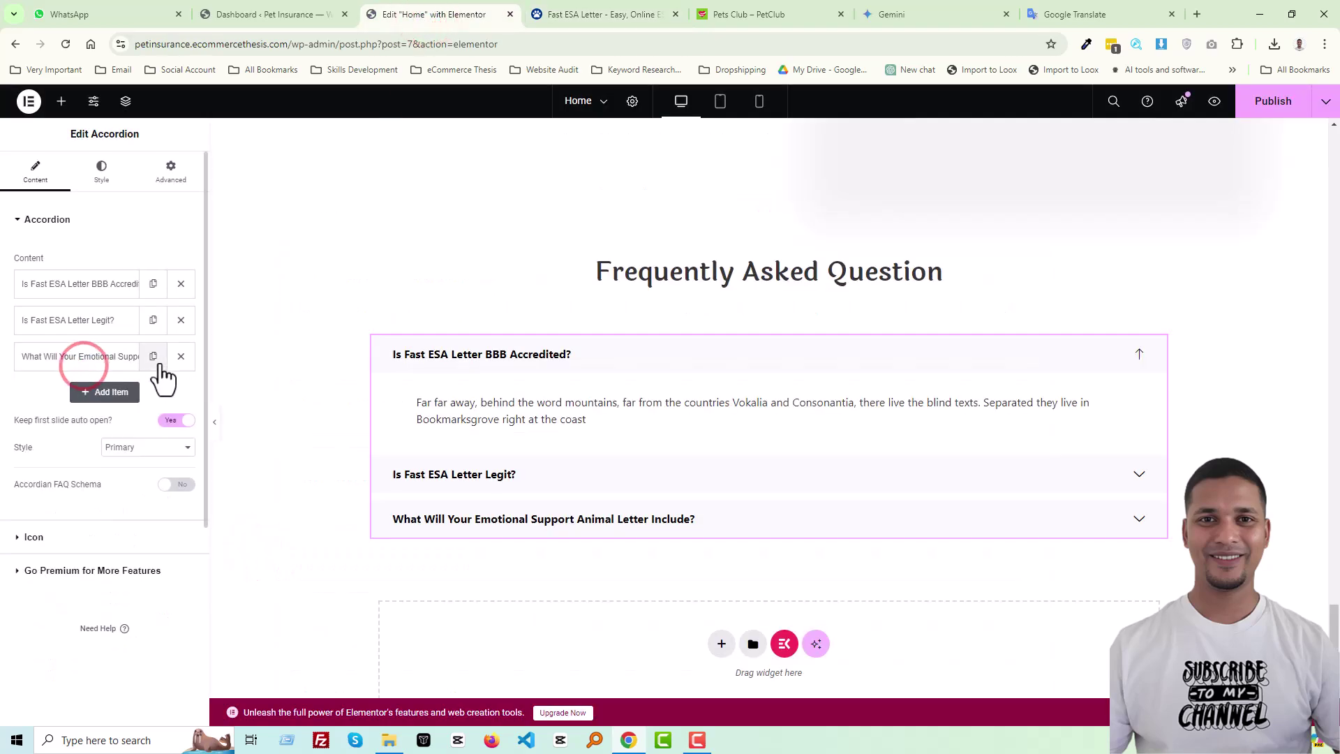
{"action": "left_click", "coordinate": [107, 392]}
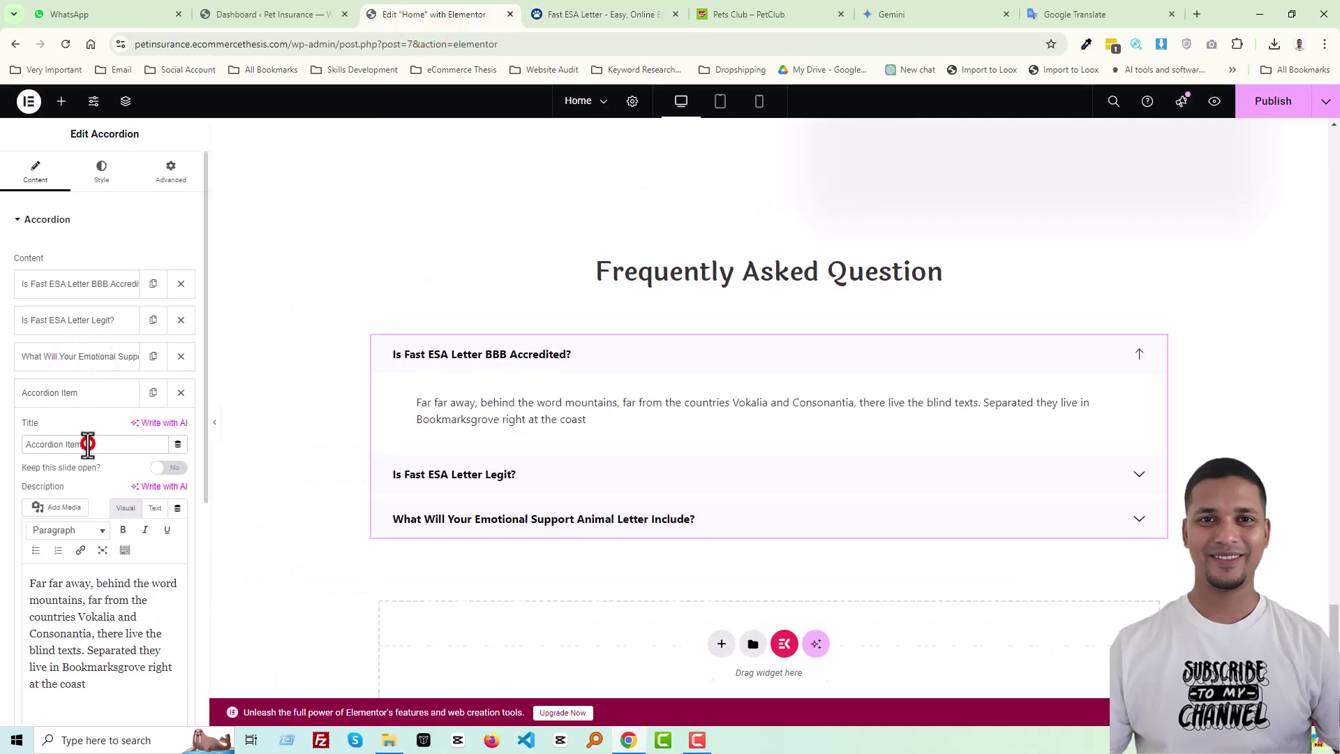
{"action": "triple_click", "coordinate": [90, 444]}
{"action": "key", "text": "ctrl+v"}
Step: Add a fifth accordion item titled "Do I Need To Register My ESA With The State?", copied from the Fast ESA Letter site
{"action": "left_click", "coordinate": [586, 16]}
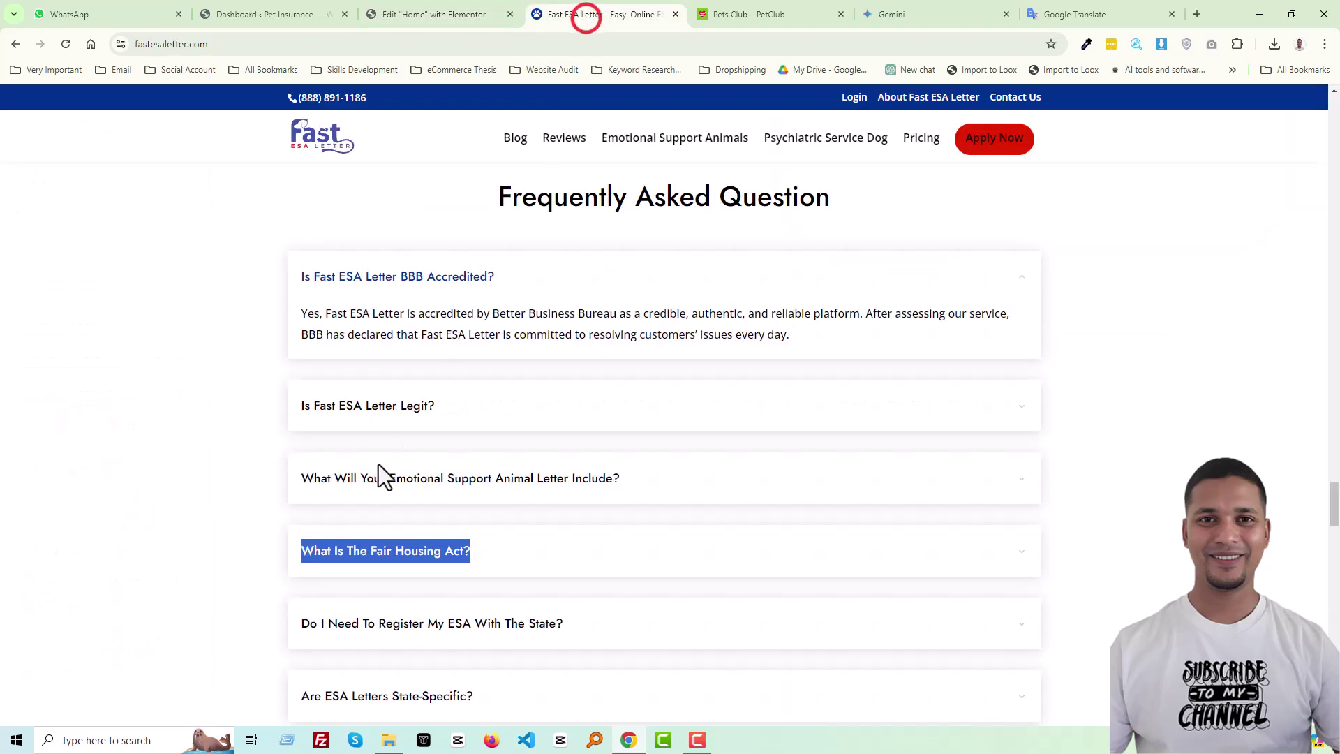
{"action": "left_click_drag", "start_coordinate": [257, 614], "coordinate": [605, 631]}
{"action": "key", "text": "ctrl+c"}
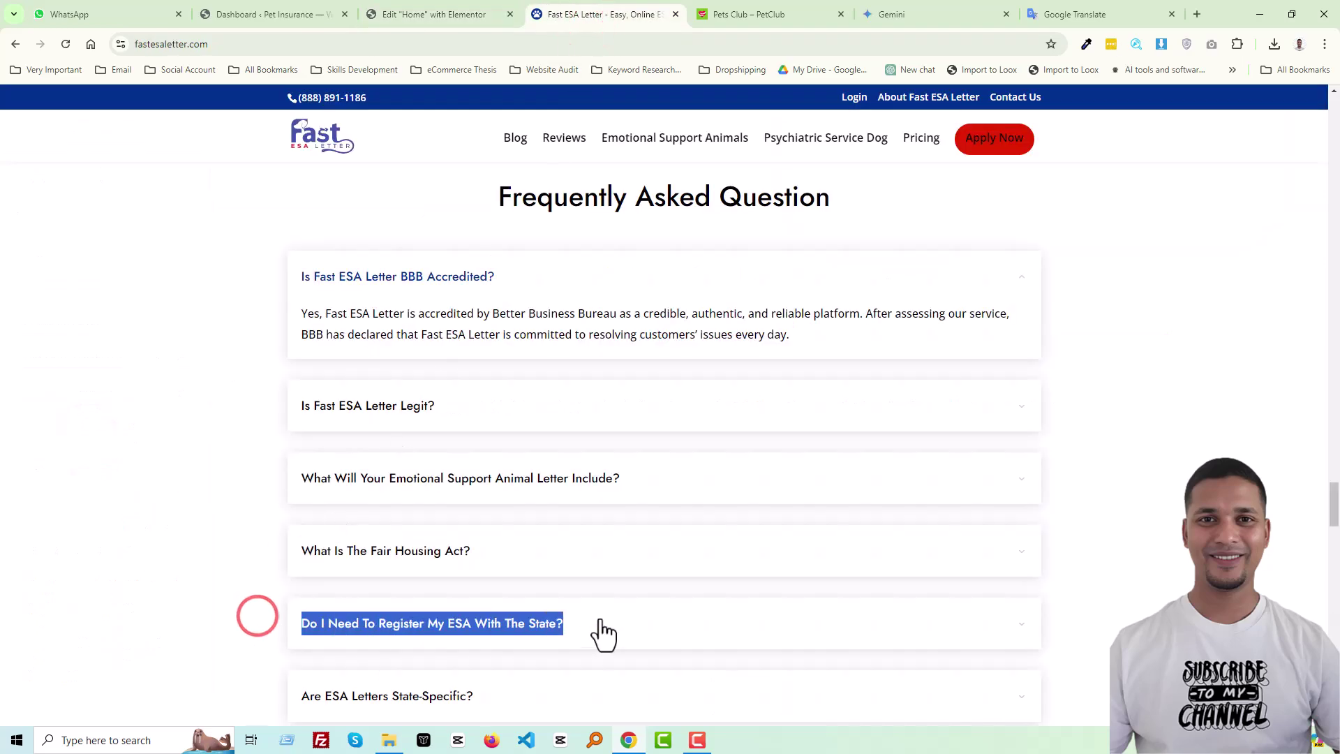
{"action": "left_click", "coordinate": [425, 13]}
{"action": "left_click", "coordinate": [79, 392]}
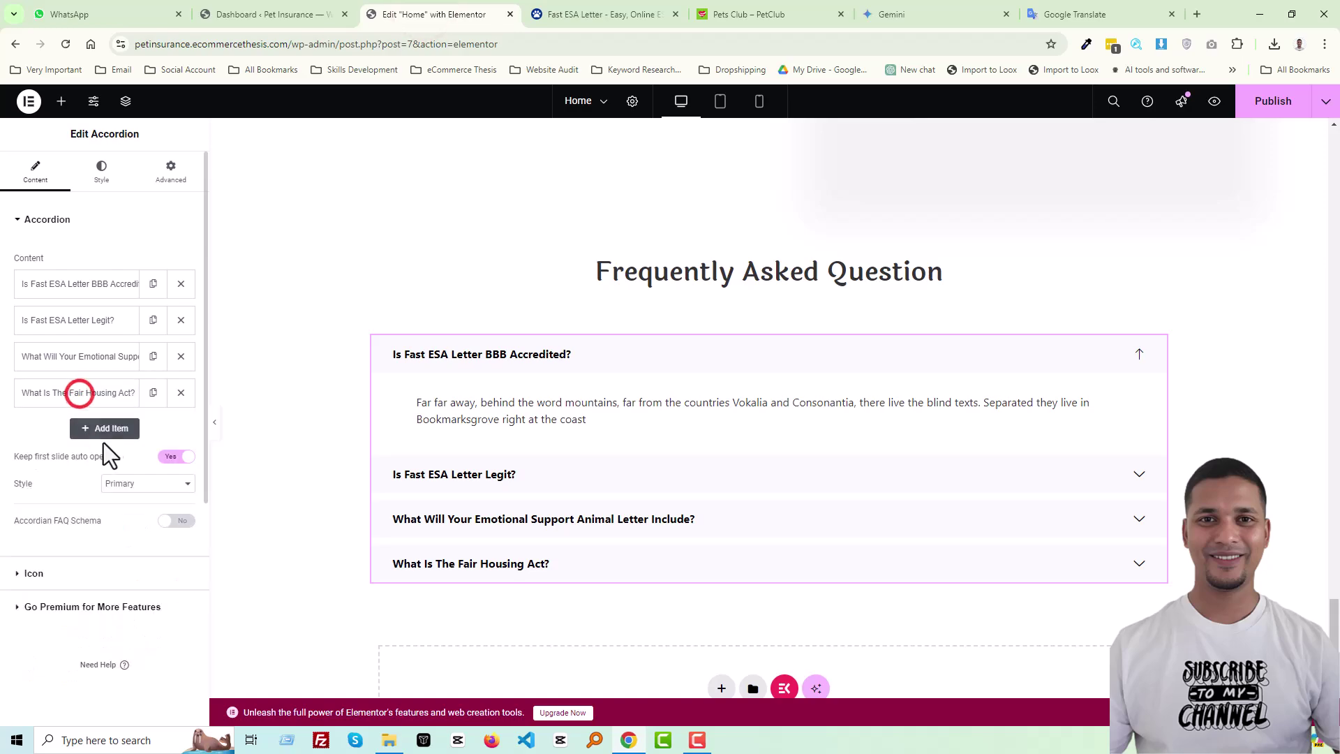
{"action": "left_click", "coordinate": [109, 425]}
{"action": "triple_click", "coordinate": [111, 480]}
{"action": "key", "text": "ctrl+v"}
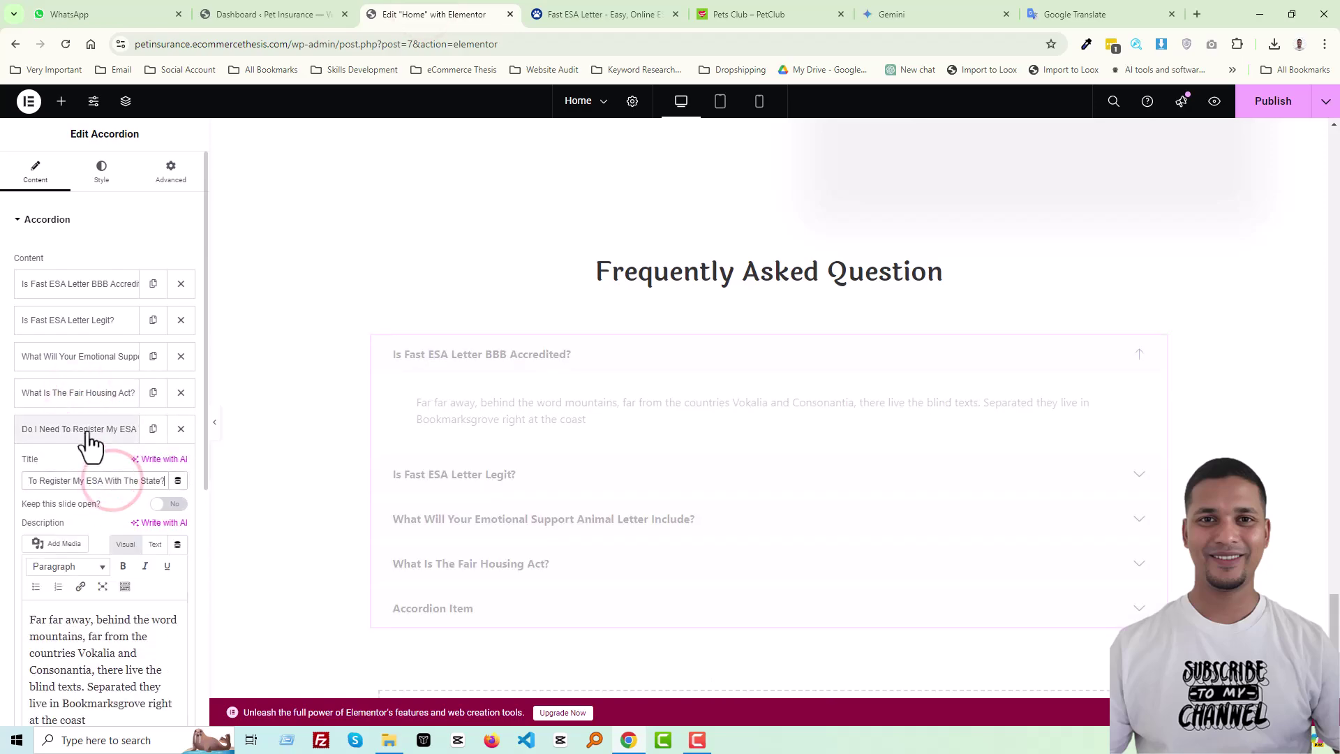
{"action": "left_click", "coordinate": [87, 429]}
Step: Add a sixth accordion item titled "Are ESA Letters State-Specific?", copied from the Fast ESA Letter site
{"action": "left_click", "coordinate": [567, 11]}
{"action": "scroll", "coordinate": [447, 461], "scroll_direction": "down", "scroll_amount": 3}
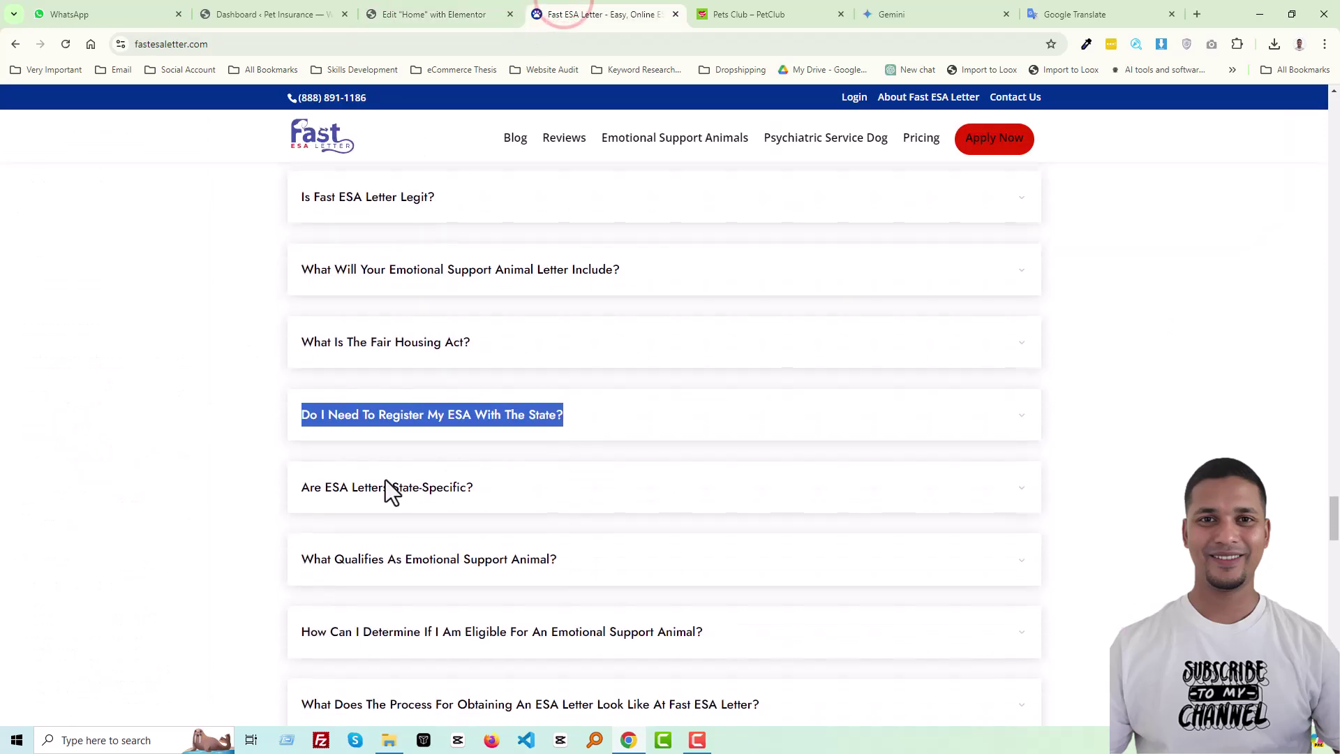
{"action": "left_click_drag", "start_coordinate": [276, 480], "coordinate": [481, 493]}
{"action": "key", "text": "ctrl+c"}
{"action": "left_click", "coordinate": [442, 15]}
{"action": "left_click", "coordinate": [90, 467]}
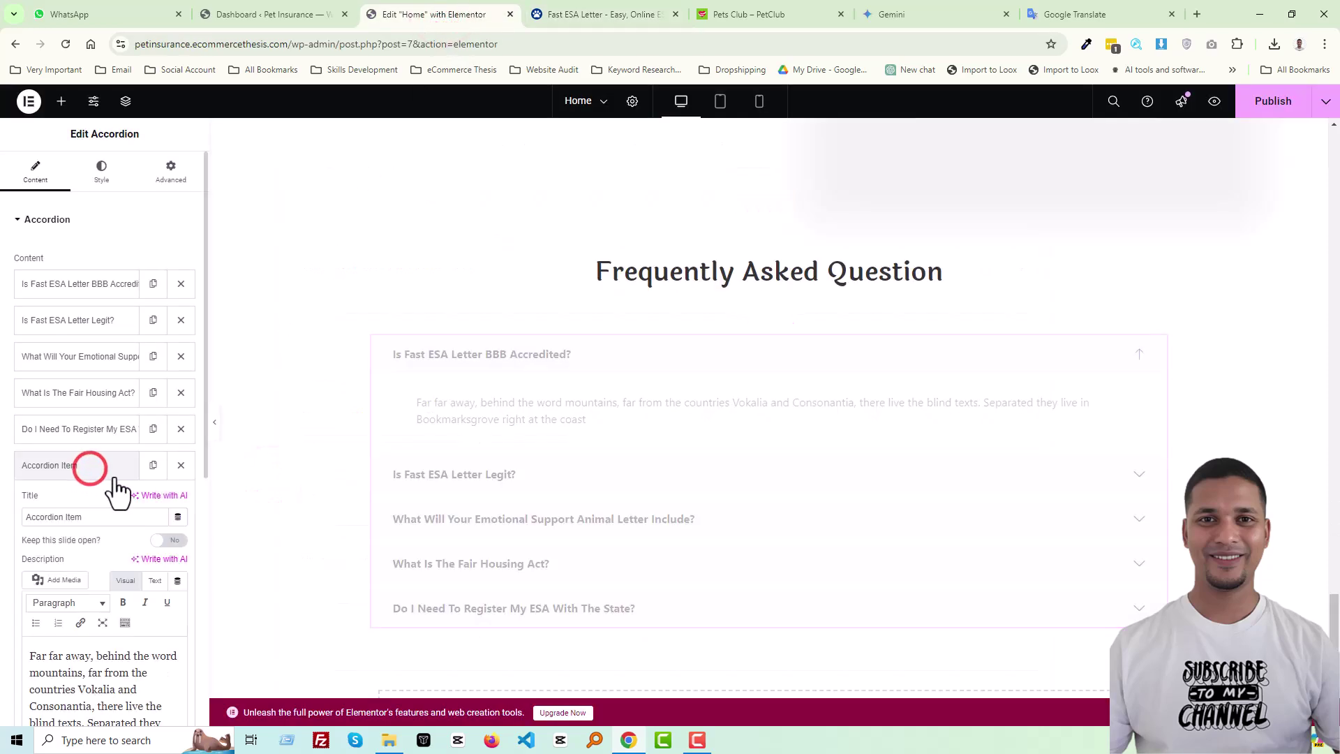
{"action": "triple_click", "coordinate": [102, 517]}
{"action": "key", "text": "ctrl+v"}
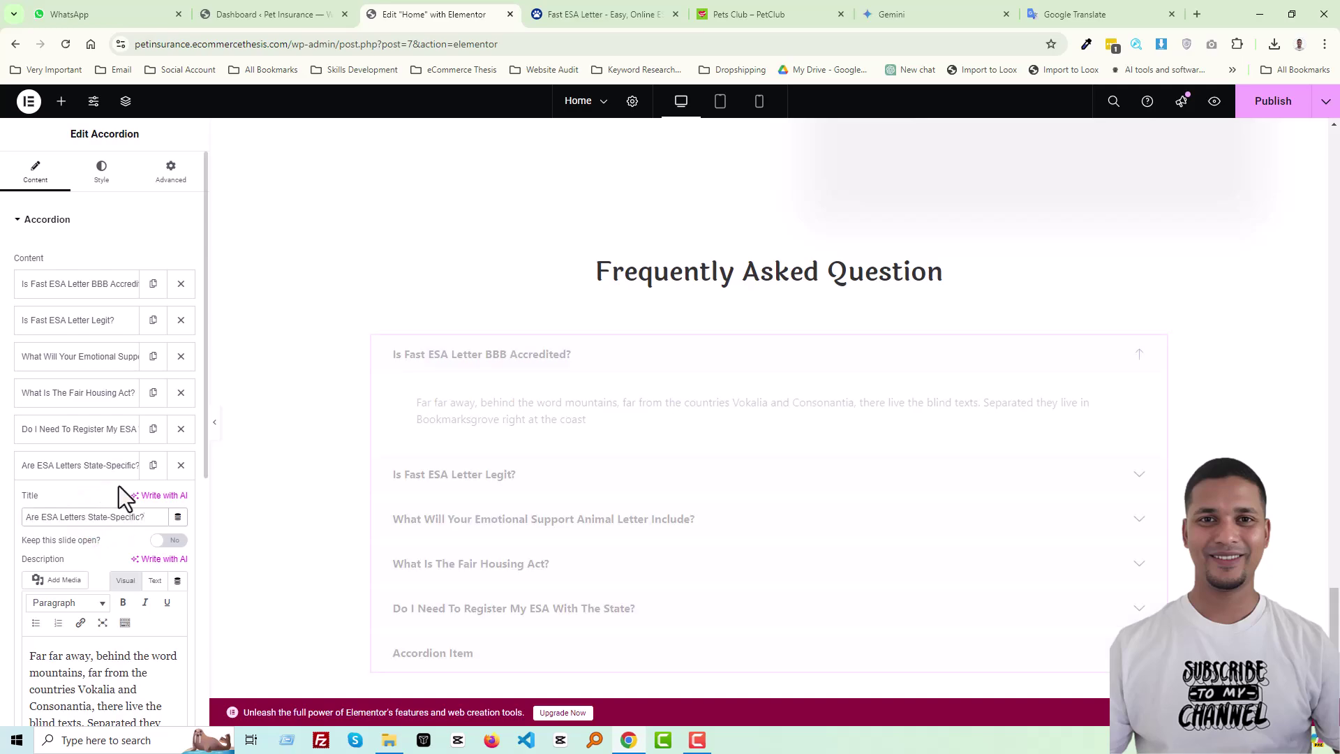
{"action": "left_click", "coordinate": [96, 466]}
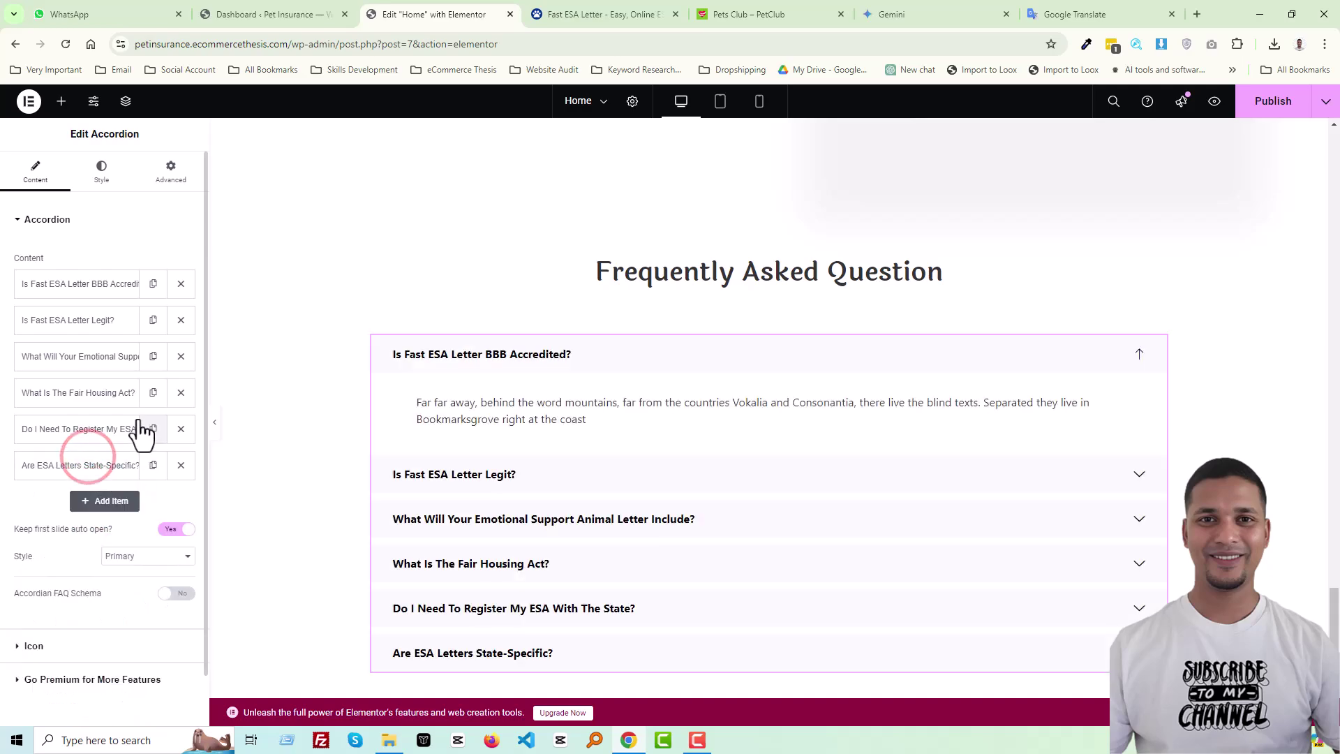
Step: Set the font family of the accordion item titles to Laila
{"action": "left_click", "coordinate": [105, 174]}
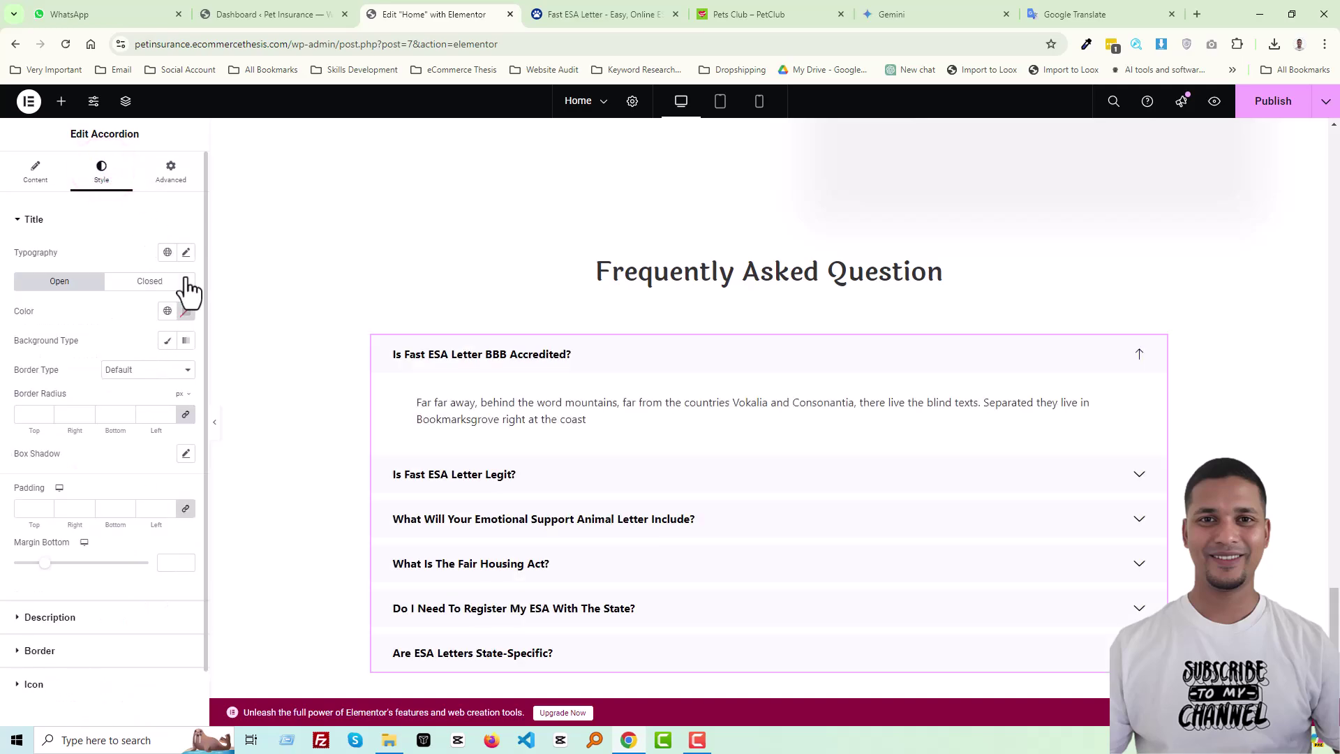
{"action": "left_click", "coordinate": [186, 252]}
{"action": "left_click", "coordinate": [150, 317]}
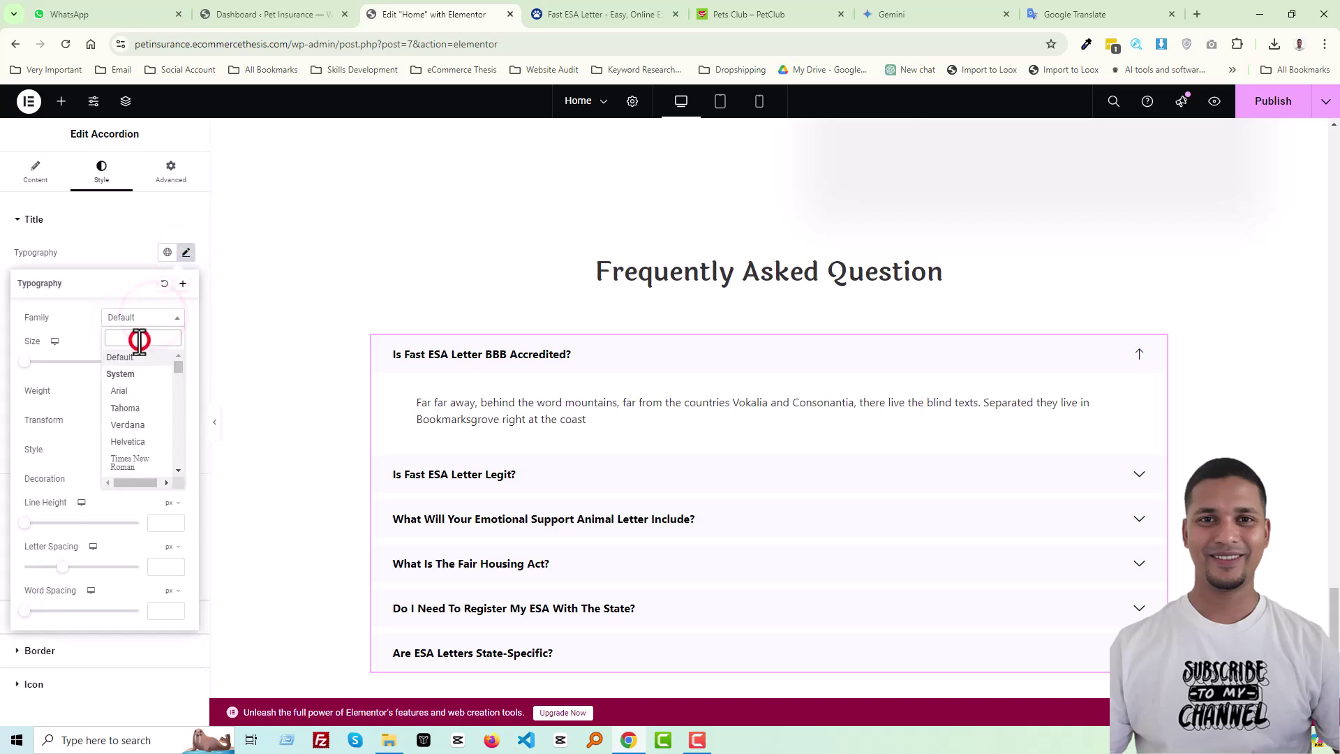
{"action": "type", "text": "la"}
{"action": "type", "text": "i"}
{"action": "key", "text": "BackSpace"}
{"action": "type", "text": "a"}
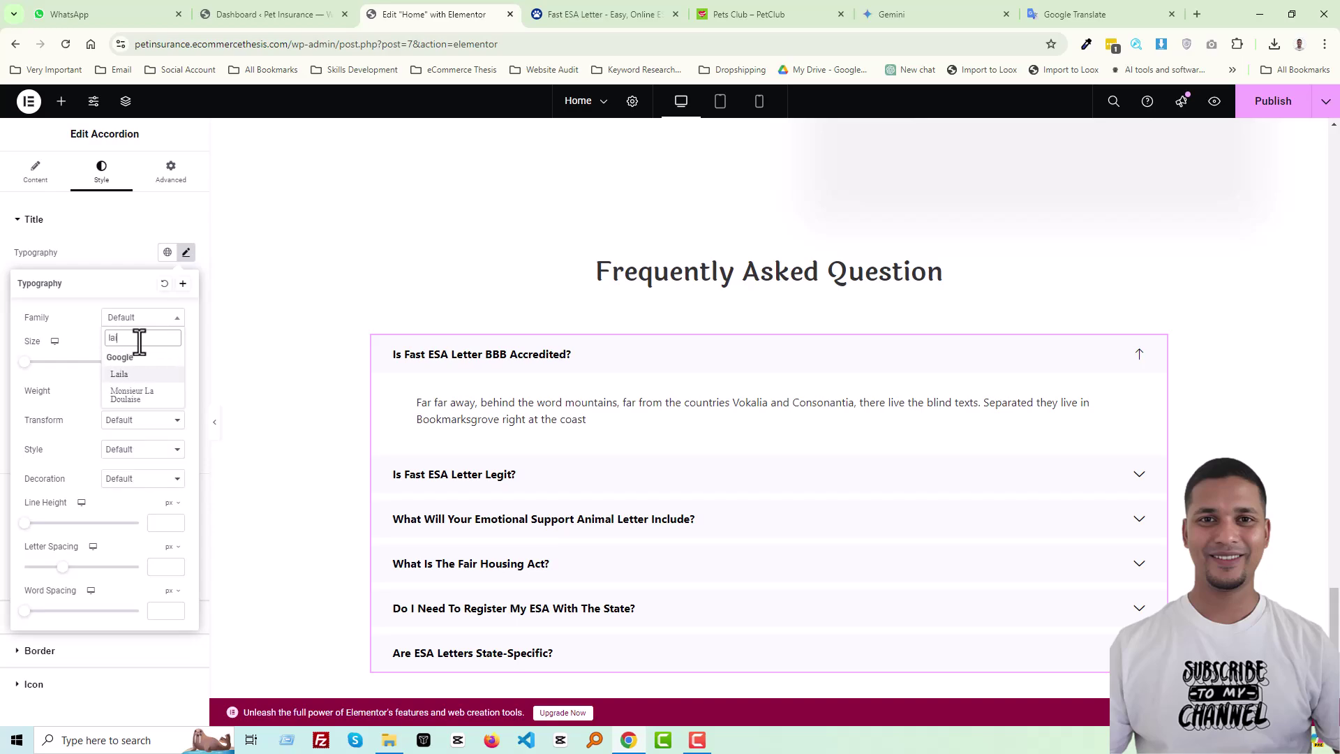
{"action": "left_click", "coordinate": [148, 375]}
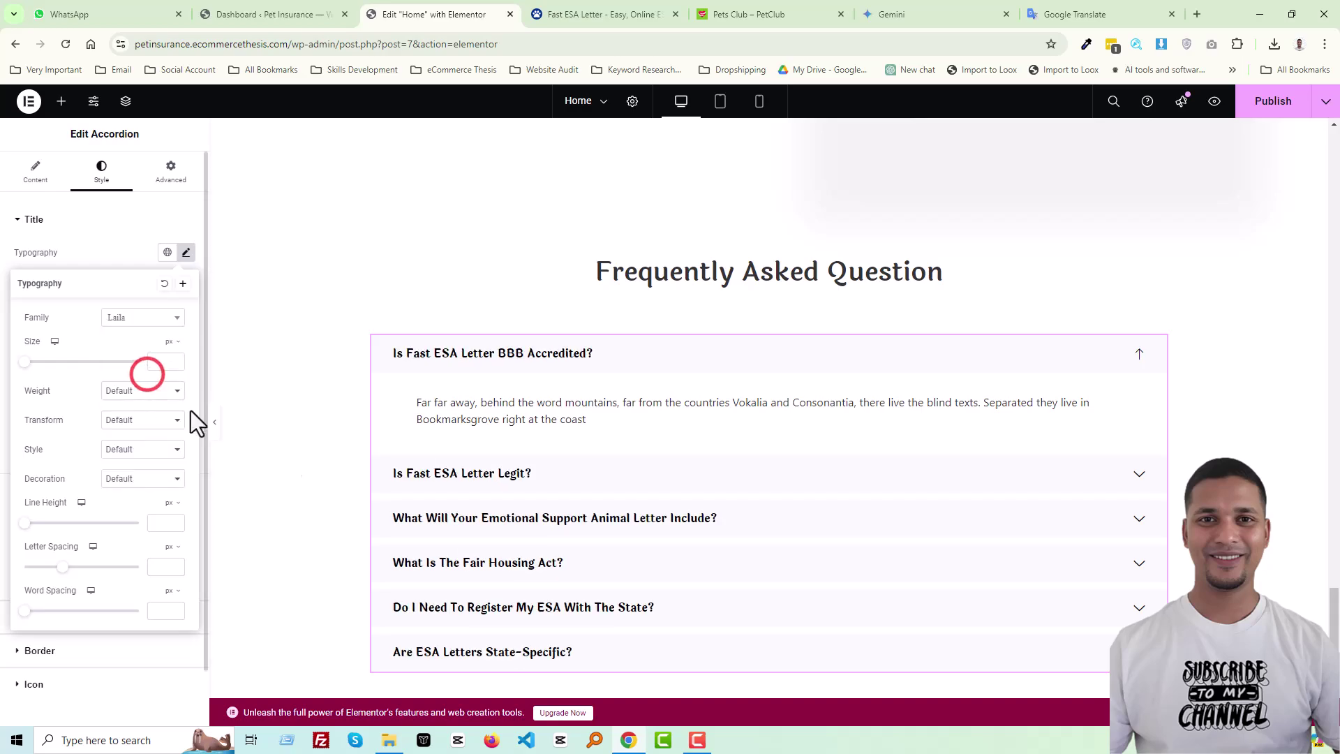
{"action": "scroll", "coordinate": [740, 436], "scroll_direction": "down", "scroll_amount": 1}
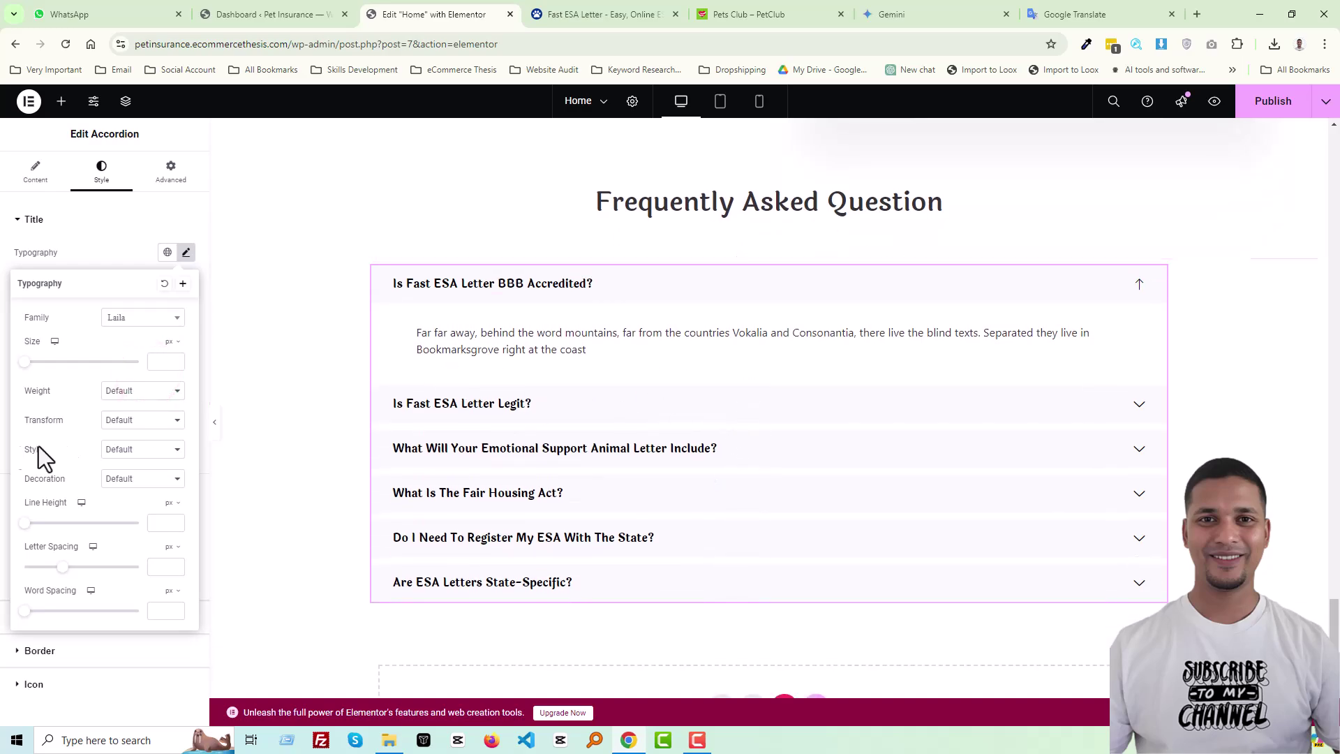
{"action": "left_click", "coordinate": [115, 245]}
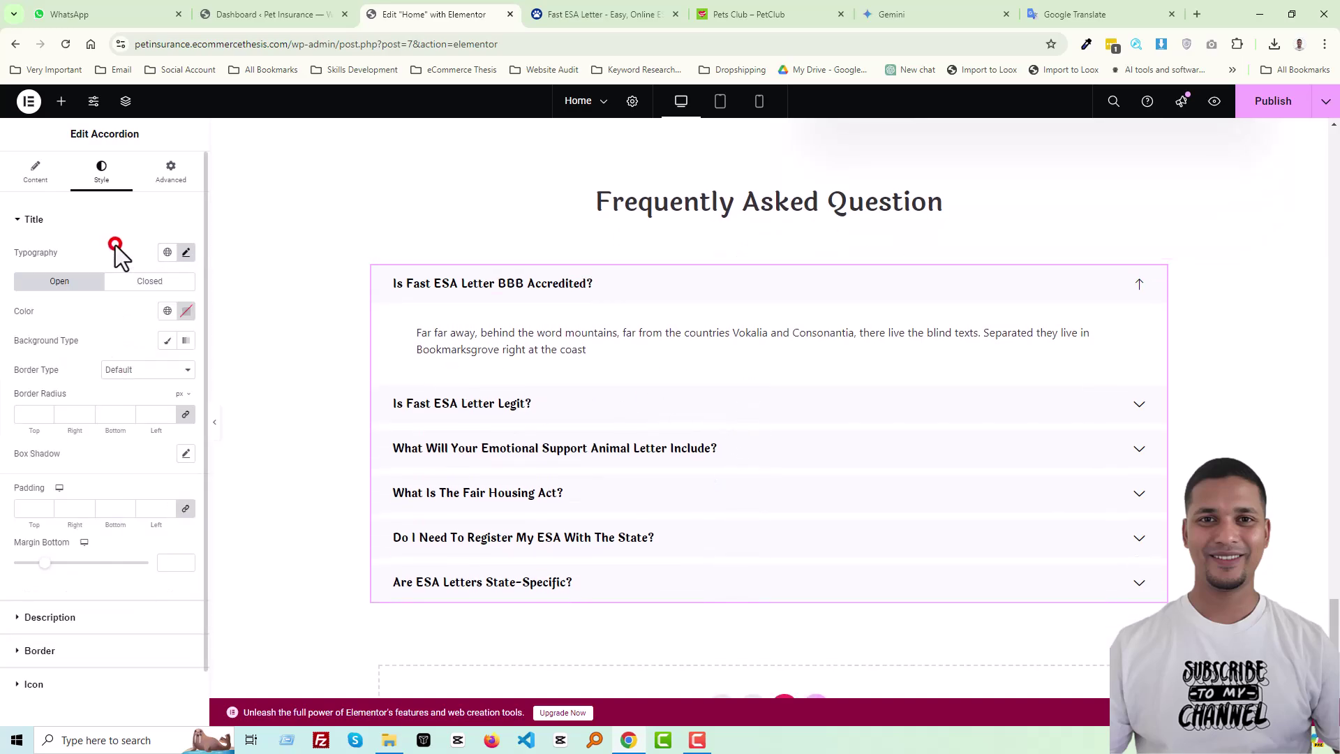
Step: Set the accordion description text size to 18 px
{"action": "left_click", "coordinate": [60, 618]}
{"action": "left_click", "coordinate": [183, 315]}
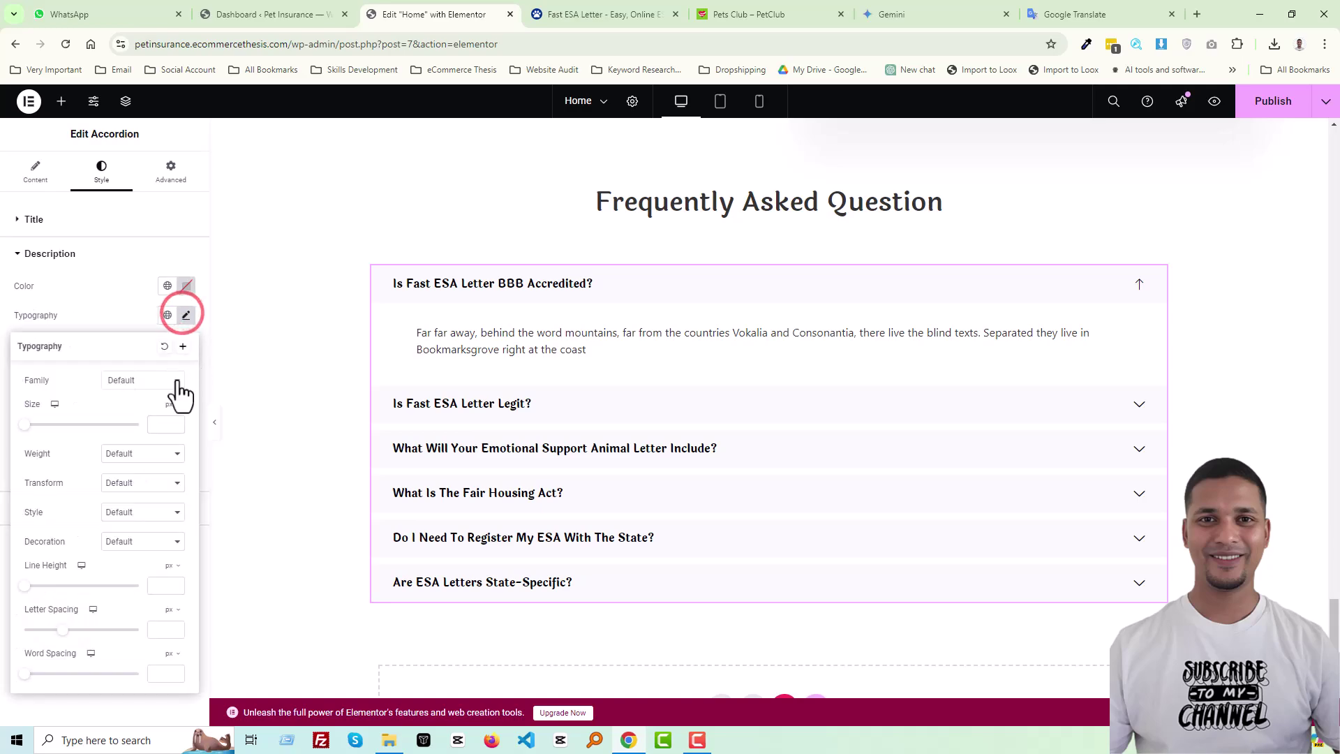
{"action": "type", "text": "16"}
{"action": "key", "text": "Up"}
{"action": "key", "text": "Up"}
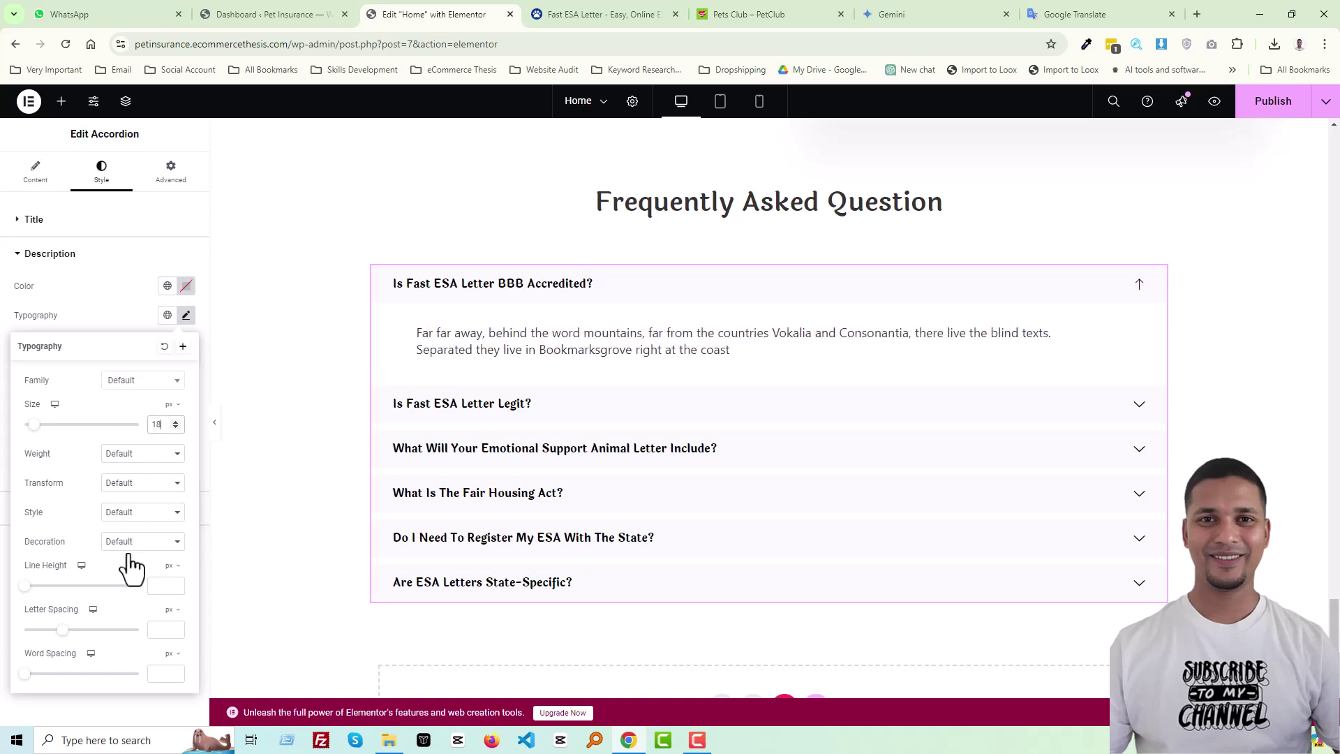
Step: Set the line height of the accordion description text to 36 px
{"action": "type", "text": "26"}
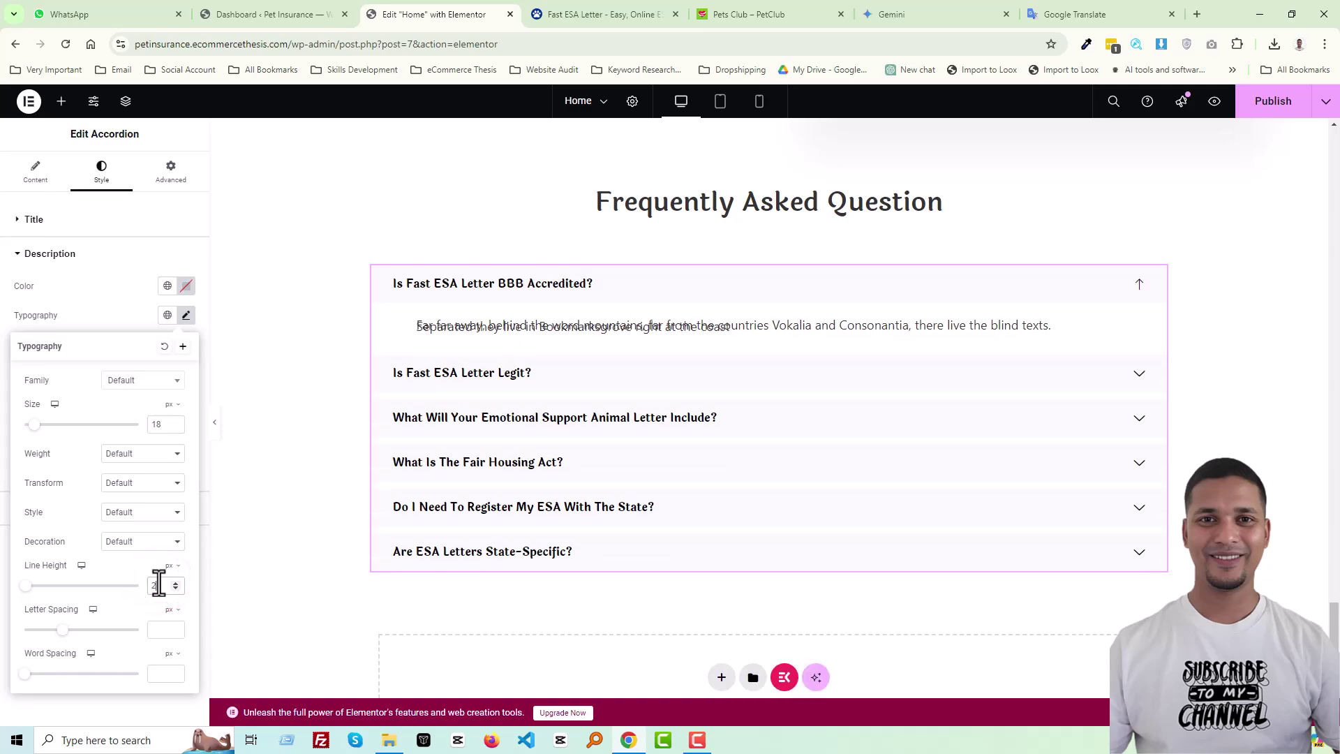
{"action": "key", "text": "Up"}
{"action": "key", "text": "Up"}
{"action": "key", "text": "Up"}
{"action": "key", "text": "Up"}
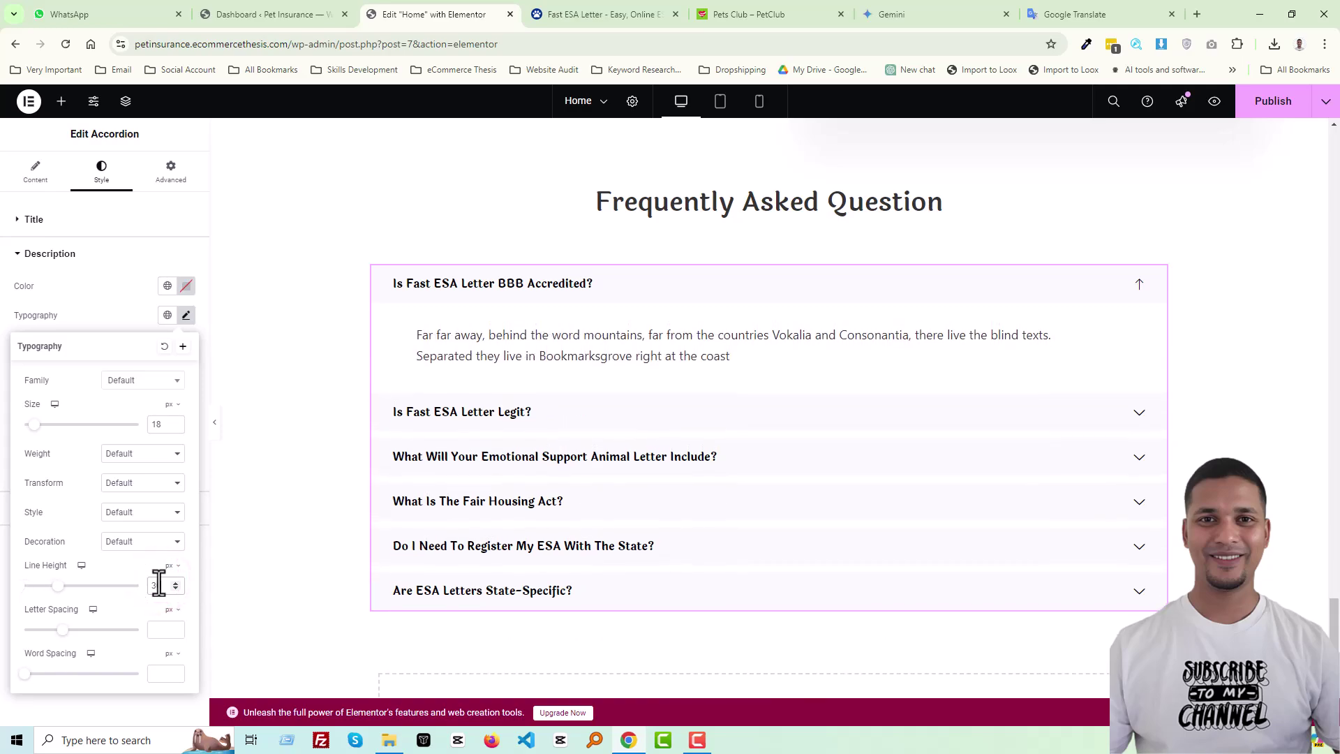
{"action": "key", "text": "Up"}
{"action": "key", "text": "Up"}
{"action": "key", "text": "Up"}
{"action": "key", "text": "Up"}
{"action": "key", "text": "Up"}
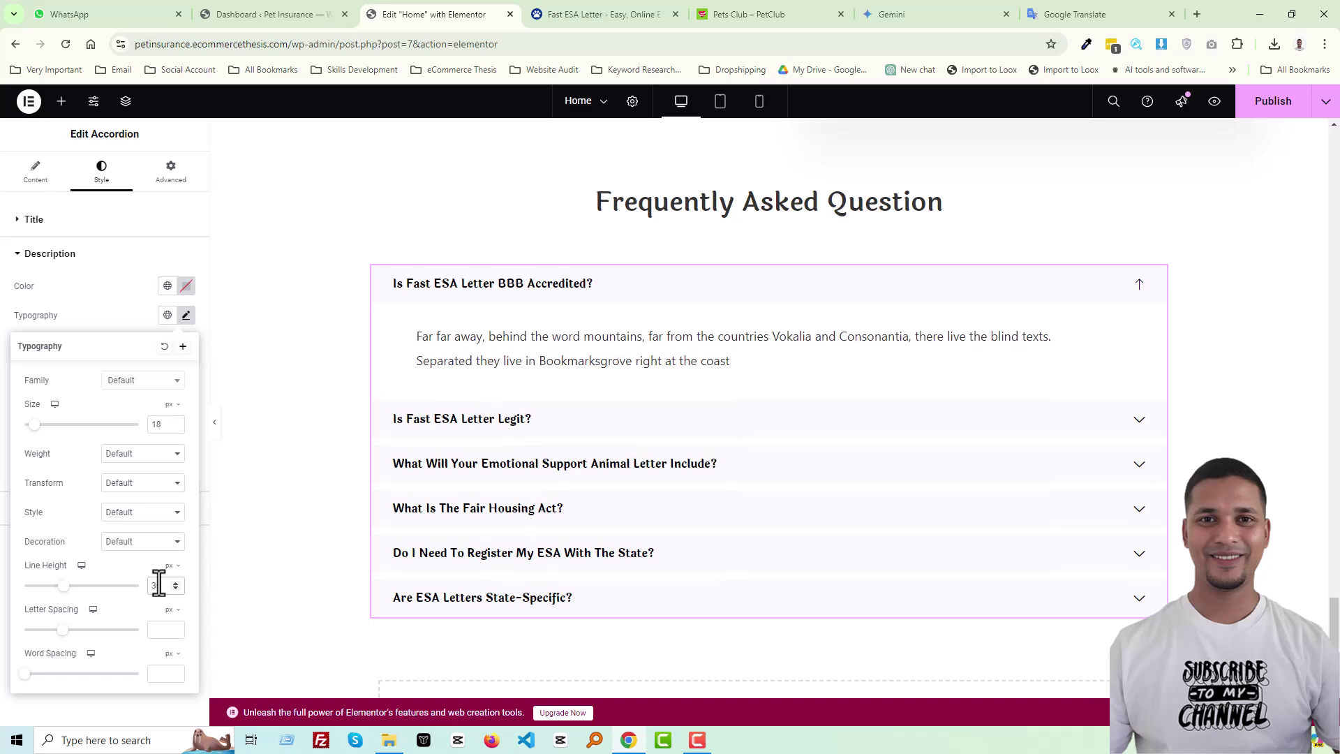
{"action": "key", "text": "Up"}
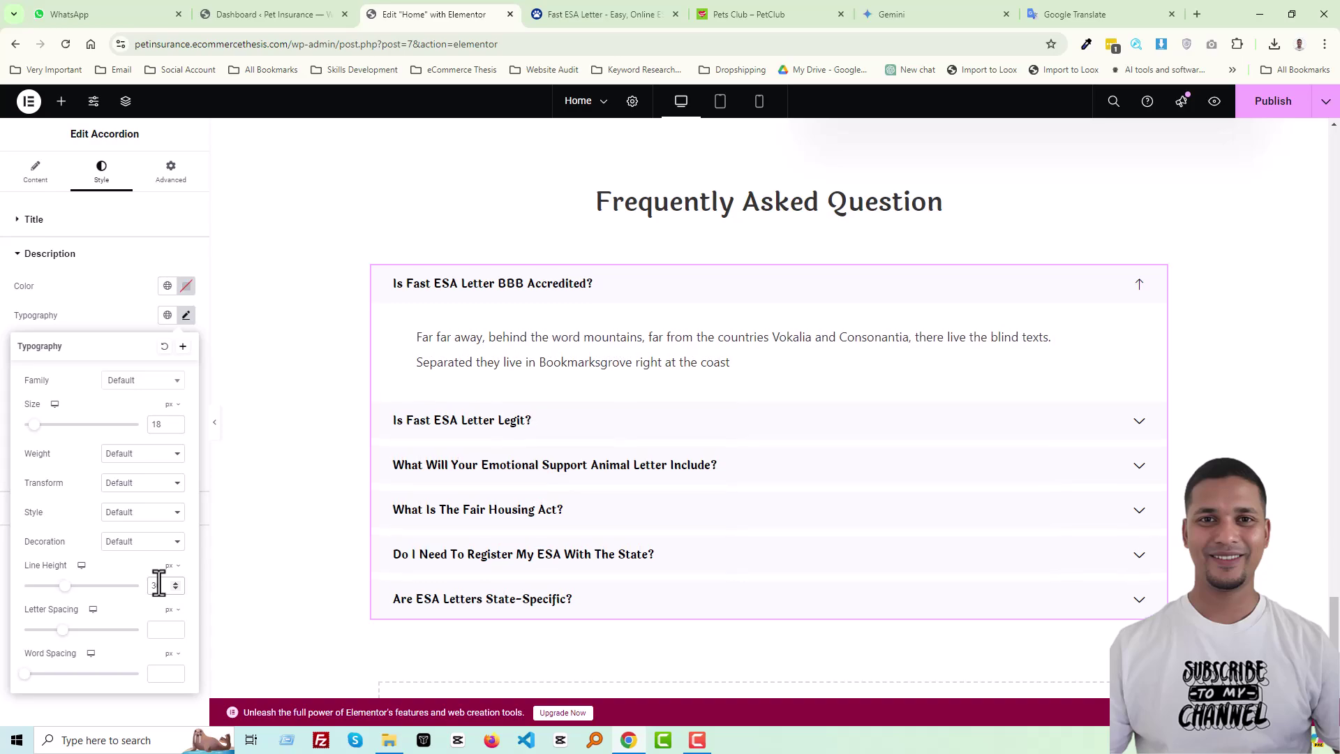
{"action": "scroll", "coordinate": [628, 481], "scroll_direction": "down", "scroll_amount": 2}
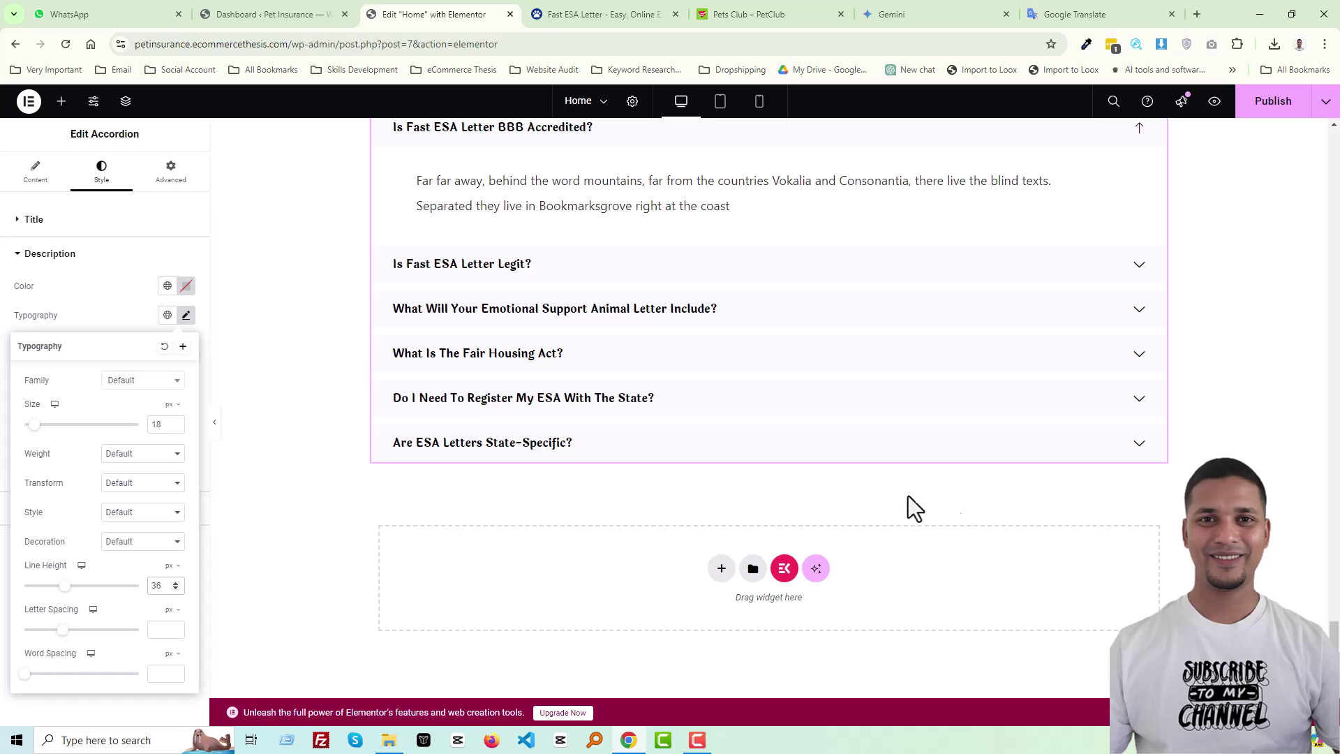
{"action": "left_click", "coordinate": [157, 714]}
Step: Set the "Frequently Asked Question" heading container's padding to 0 at the top and 50 px on the other three sides
{"action": "scroll", "coordinate": [467, 434], "scroll_direction": "up", "scroll_amount": 5}
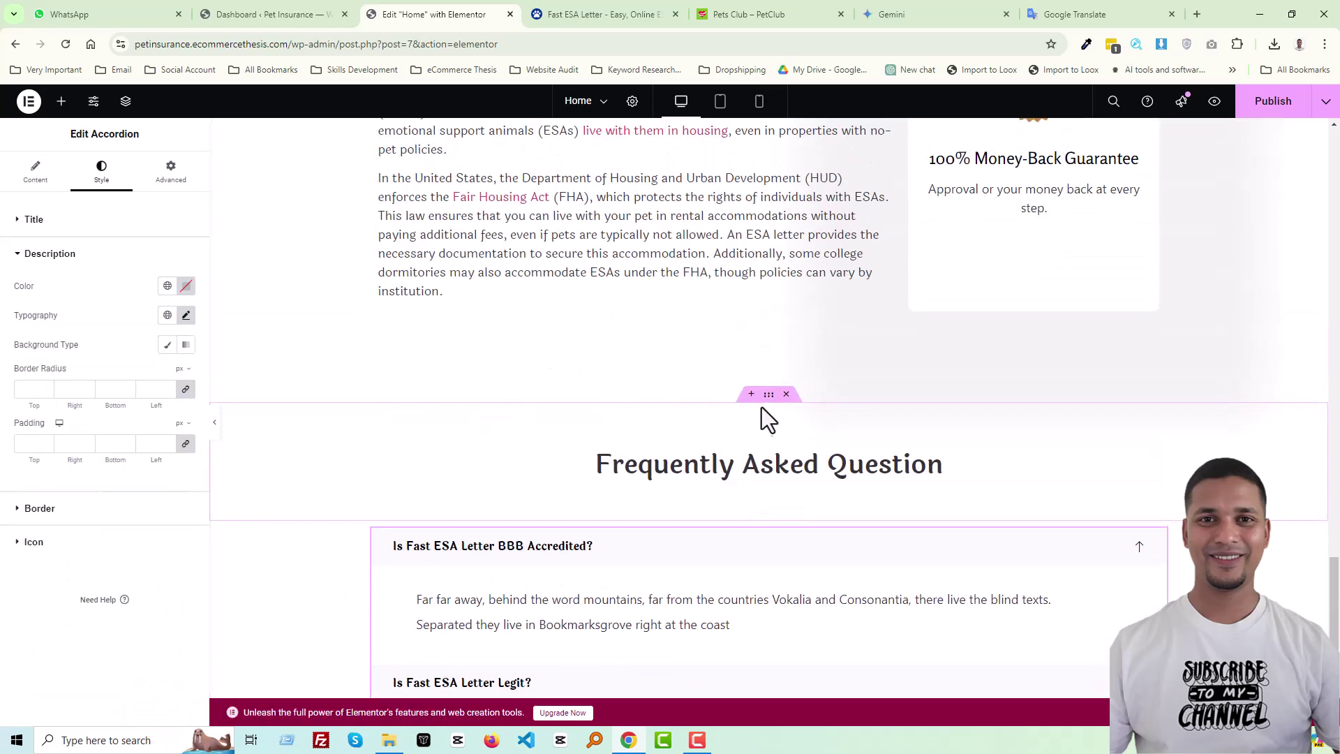
{"action": "left_click", "coordinate": [769, 396]}
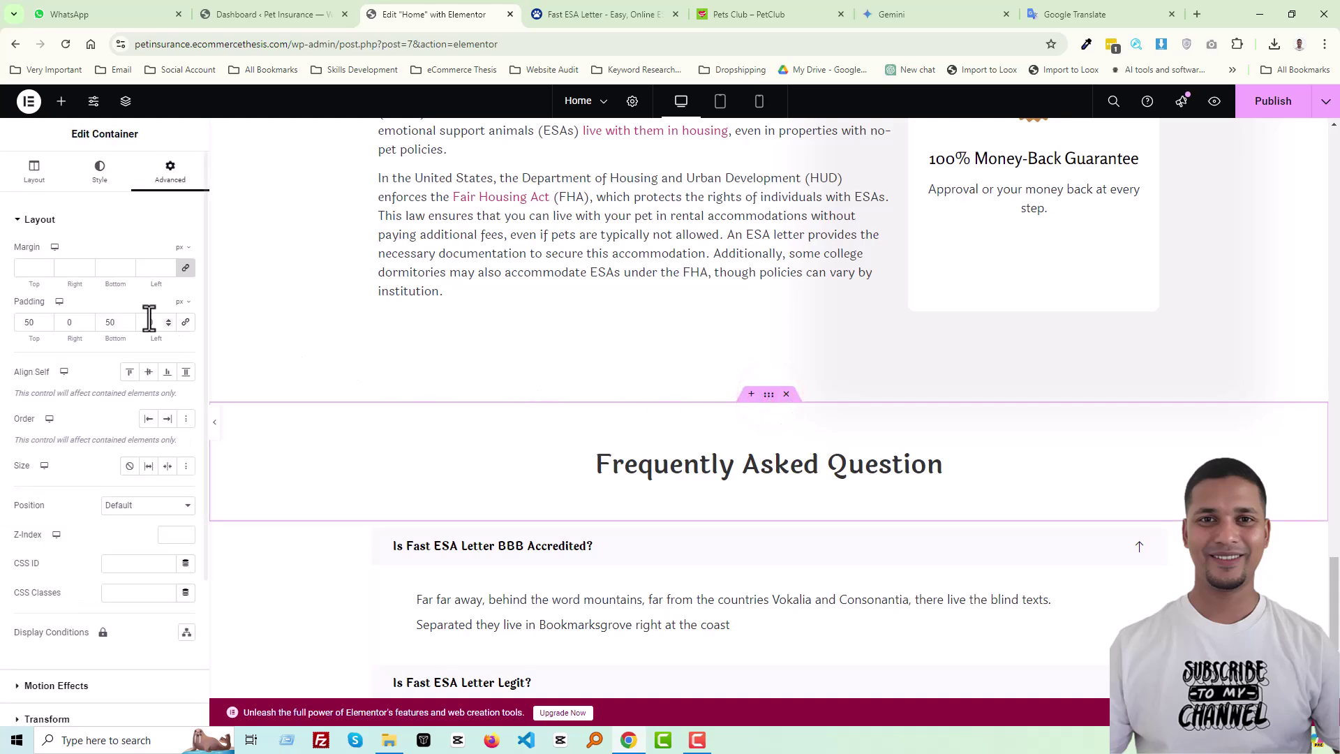
{"action": "left_click", "coordinate": [185, 322]}
{"action": "left_click", "coordinate": [103, 325]}
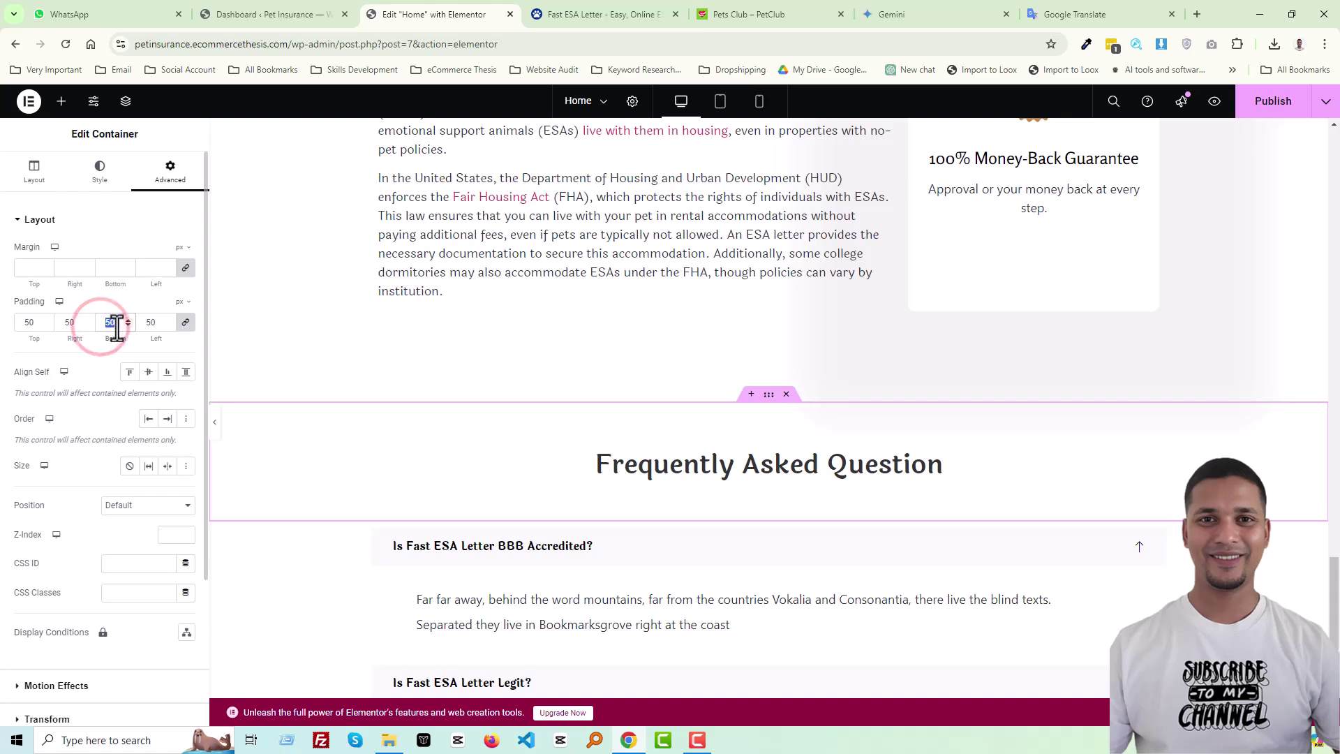
{"action": "left_click", "coordinate": [183, 323]}
{"action": "double_click", "coordinate": [31, 323]}
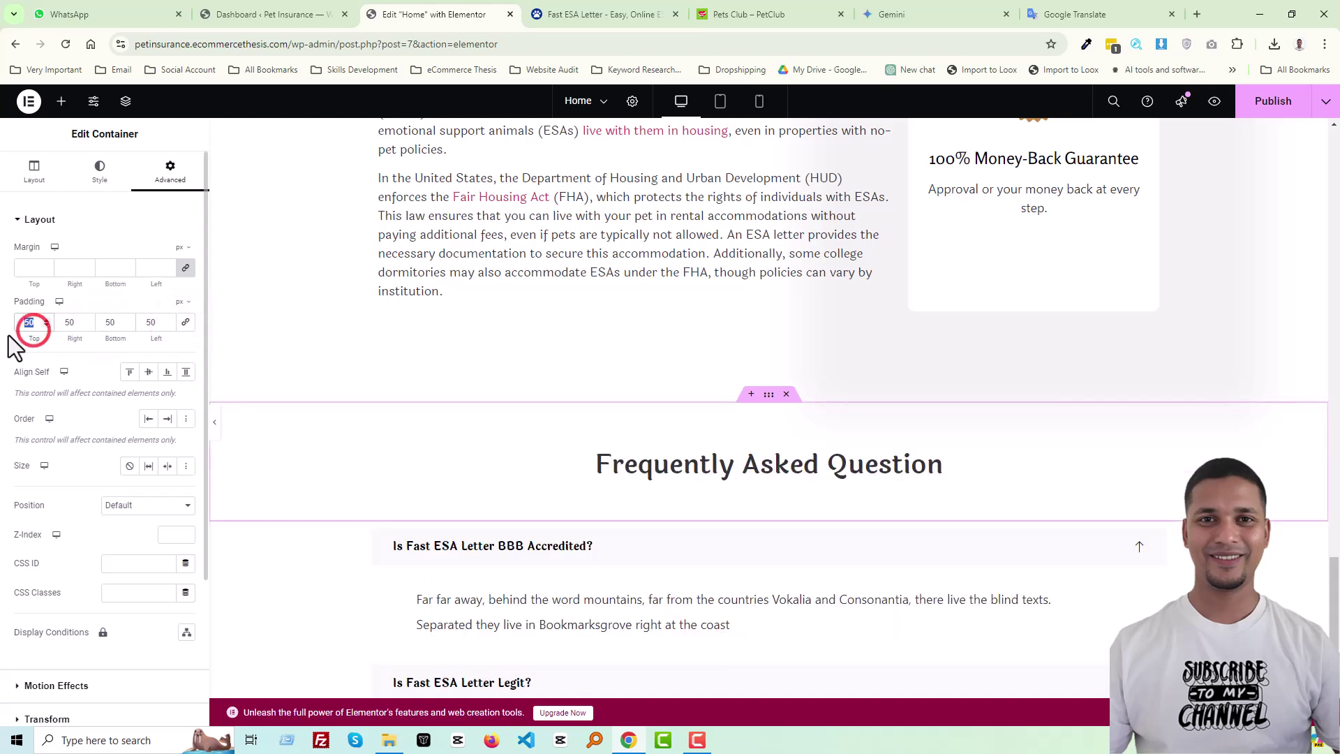
{"action": "type", "text": "0"}
Step: Check the spacing around the FAQ section and publish the homepage
{"action": "scroll", "coordinate": [820, 354], "scroll_direction": "up", "scroll_amount": 1}
{"action": "scroll", "coordinate": [790, 390], "scroll_direction": "down", "scroll_amount": 3}
{"action": "scroll", "coordinate": [489, 416], "scroll_direction": "down", "scroll_amount": 3}
{"action": "left_click", "coordinate": [1275, 100]}
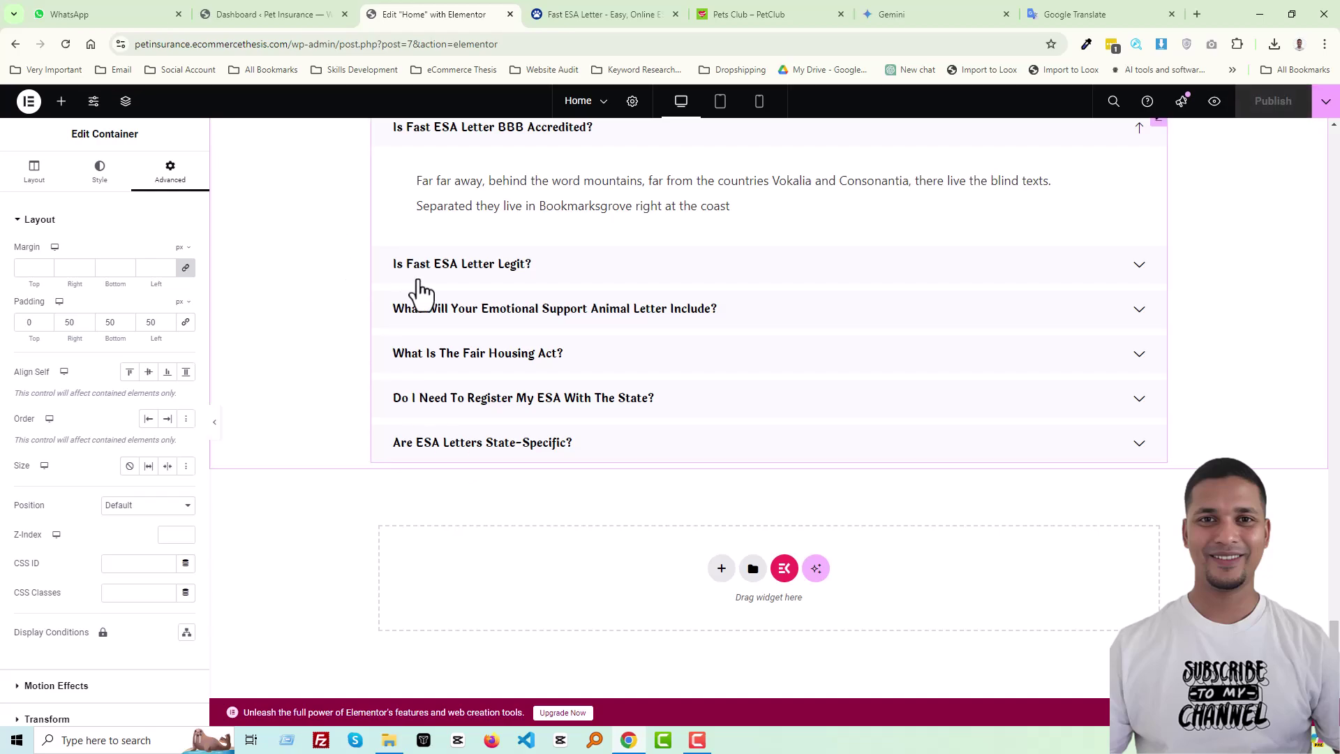
Step: Compare the built homepage with the lower part of the Fast ESA Letter site and the PetClub demo's gallery and footer
{"action": "scroll", "coordinate": [770, 374], "scroll_direction": "up", "scroll_amount": 20}
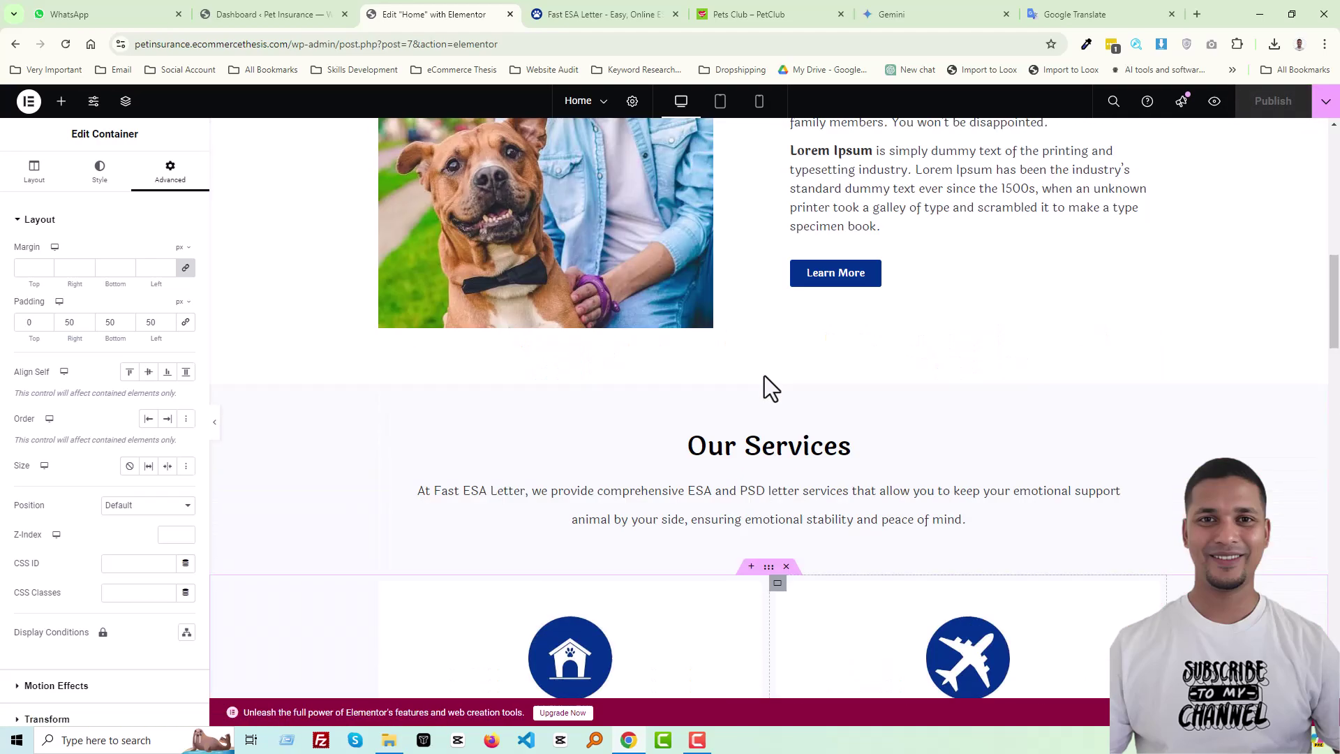
{"action": "scroll", "coordinate": [764, 375], "scroll_direction": "up", "scroll_amount": 10}
{"action": "left_click", "coordinate": [597, 20]}
{"action": "scroll", "coordinate": [717, 421], "scroll_direction": "down", "scroll_amount": 20}
{"action": "scroll", "coordinate": [688, 439], "scroll_direction": "down", "scroll_amount": 5}
{"action": "left_click", "coordinate": [745, 15]}
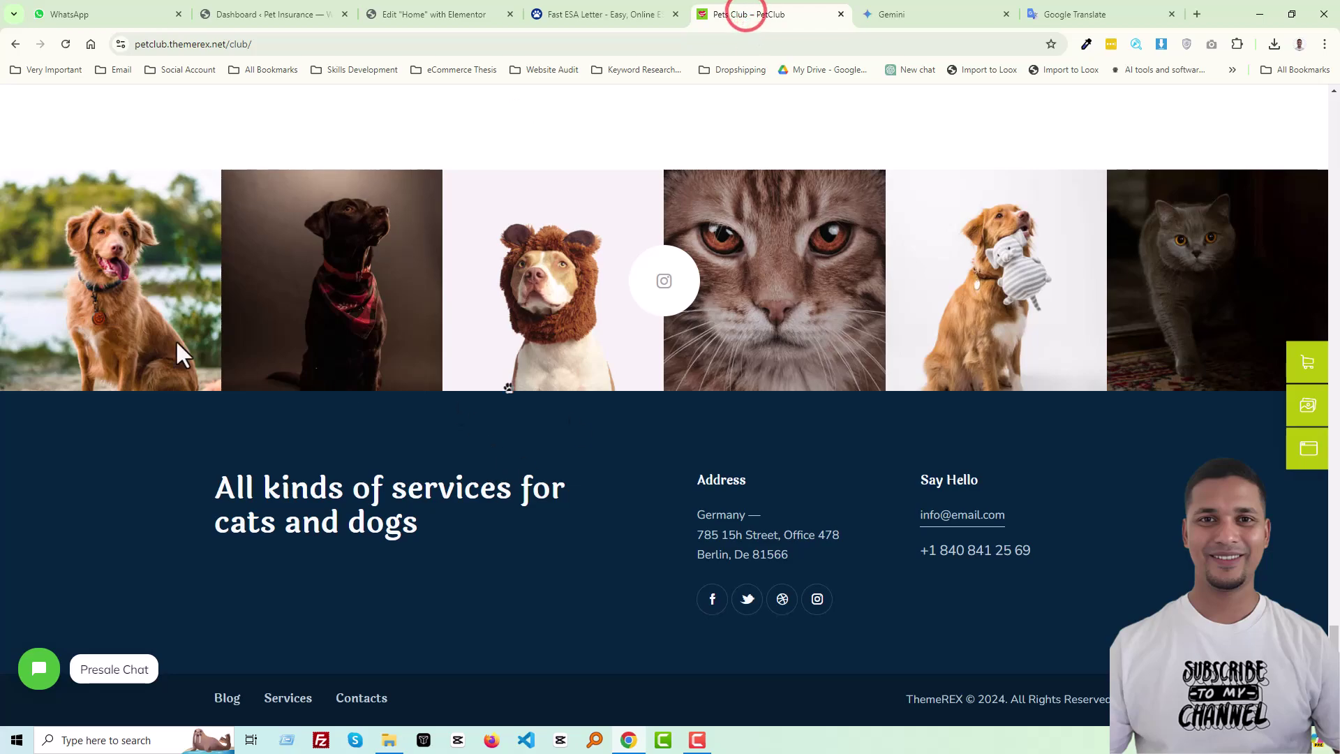
{"action": "scroll", "coordinate": [170, 337], "scroll_direction": "up", "scroll_amount": 3}
{"action": "scroll", "coordinate": [547, 574], "scroll_direction": "down", "scroll_amount": 3}
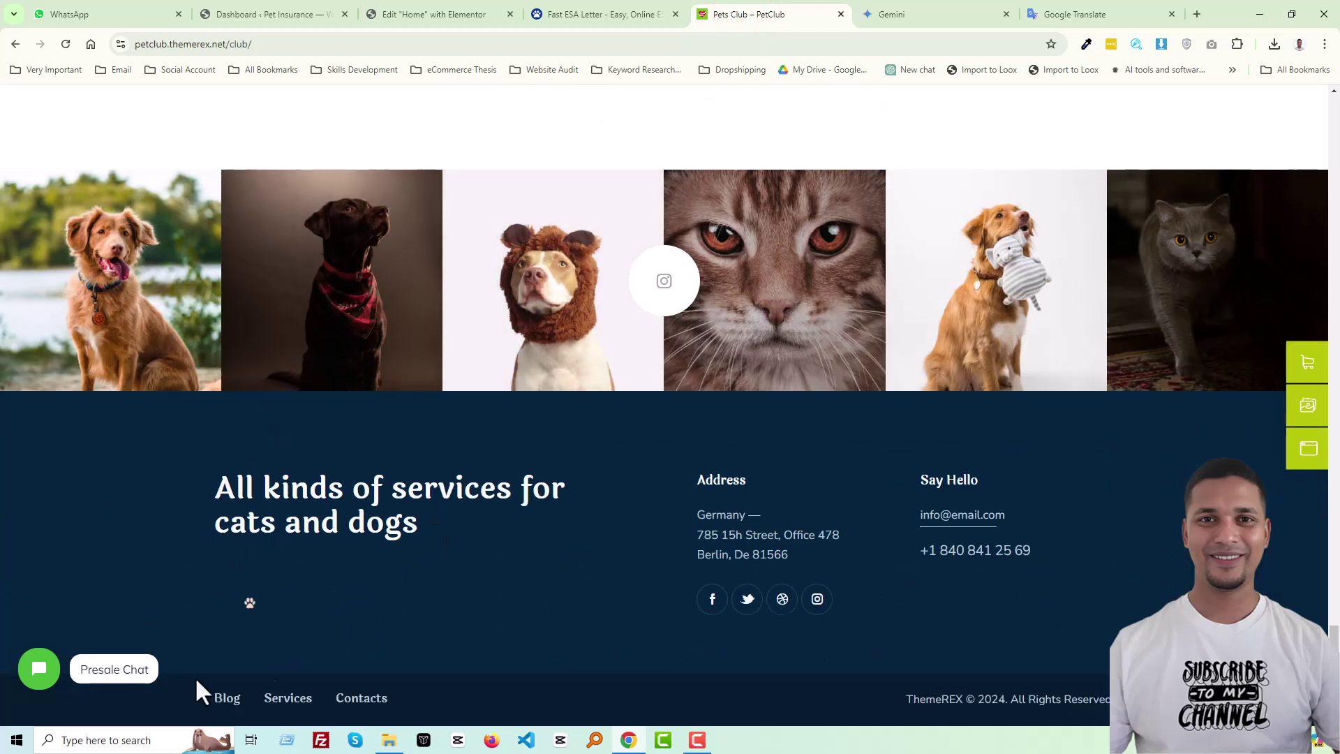
Step: Open the live Pet Insurance homepage in a new tab from the WordPress dashboard and review its sections down to the FAQ
{"action": "left_click", "coordinate": [254, 10]}
{"action": "middle_click", "coordinate": [49, 126]}
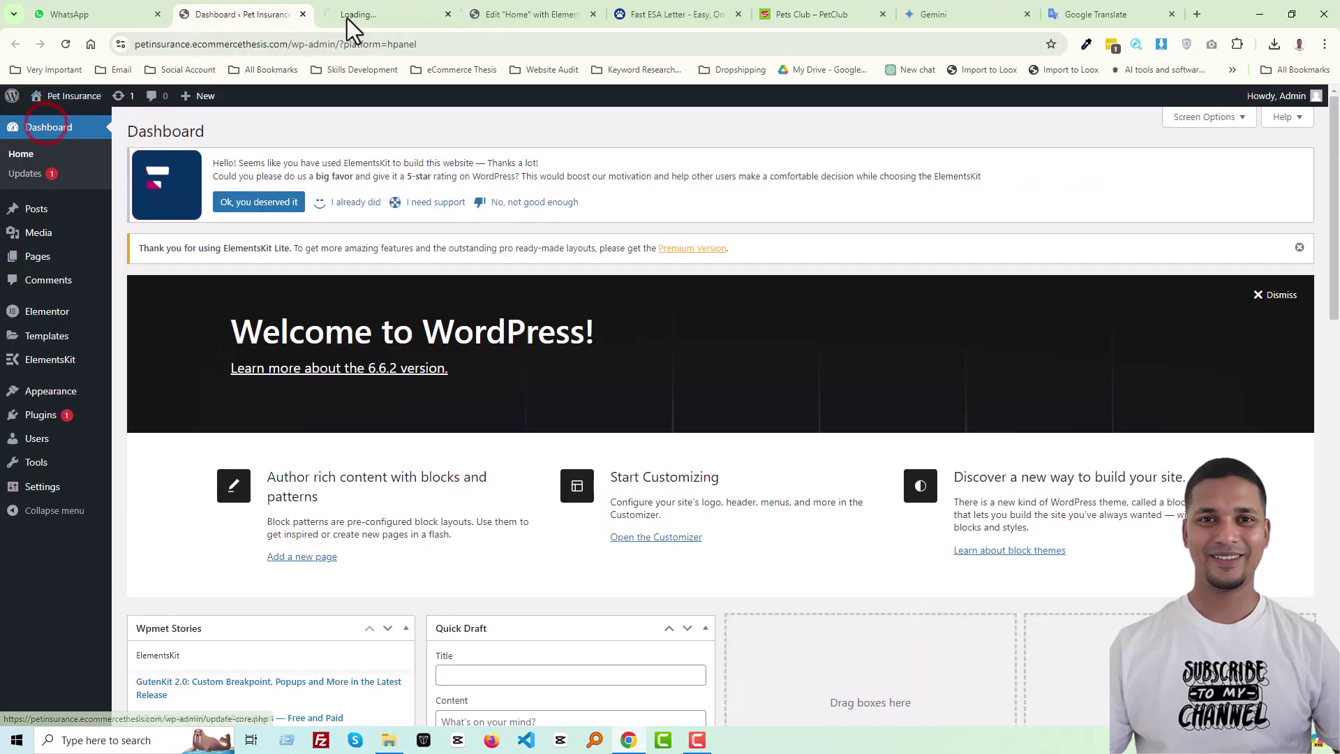
{"action": "left_click", "coordinate": [346, 18]}
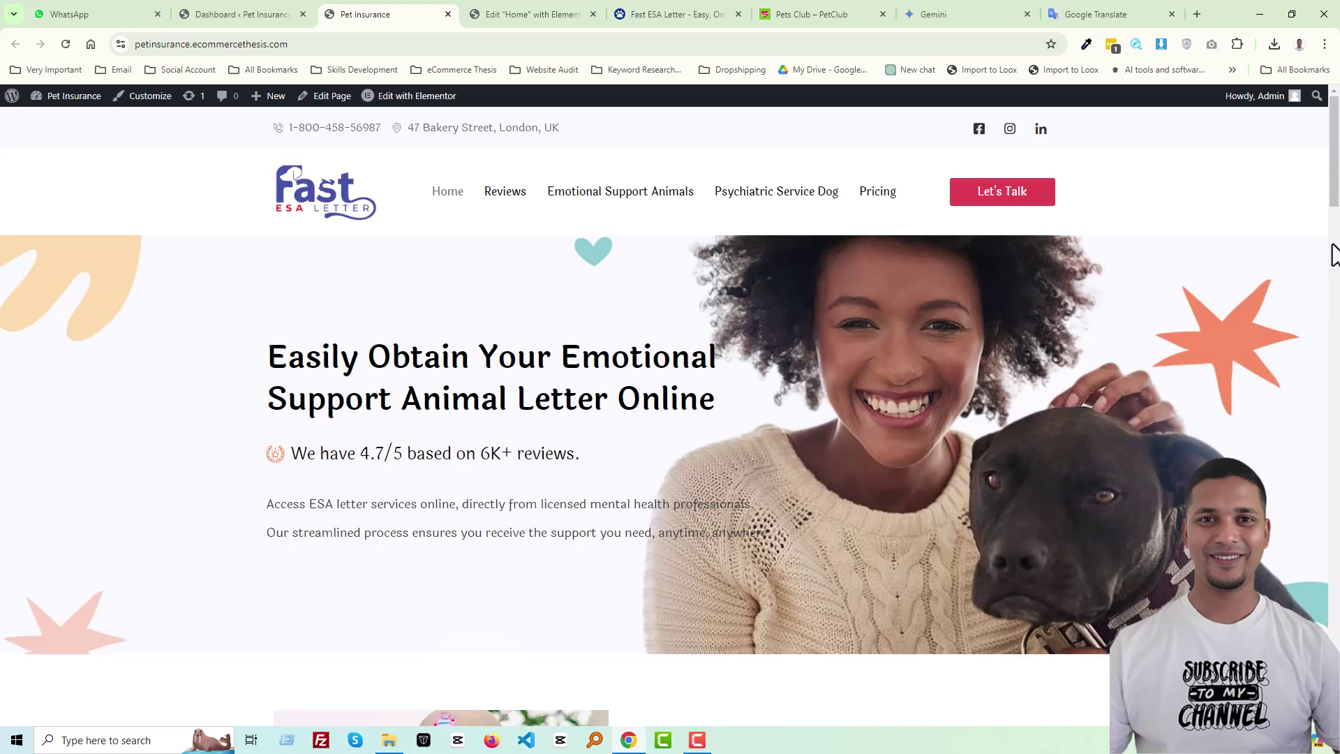
{"action": "scroll", "coordinate": [1184, 233], "scroll_direction": "down", "scroll_amount": 7}
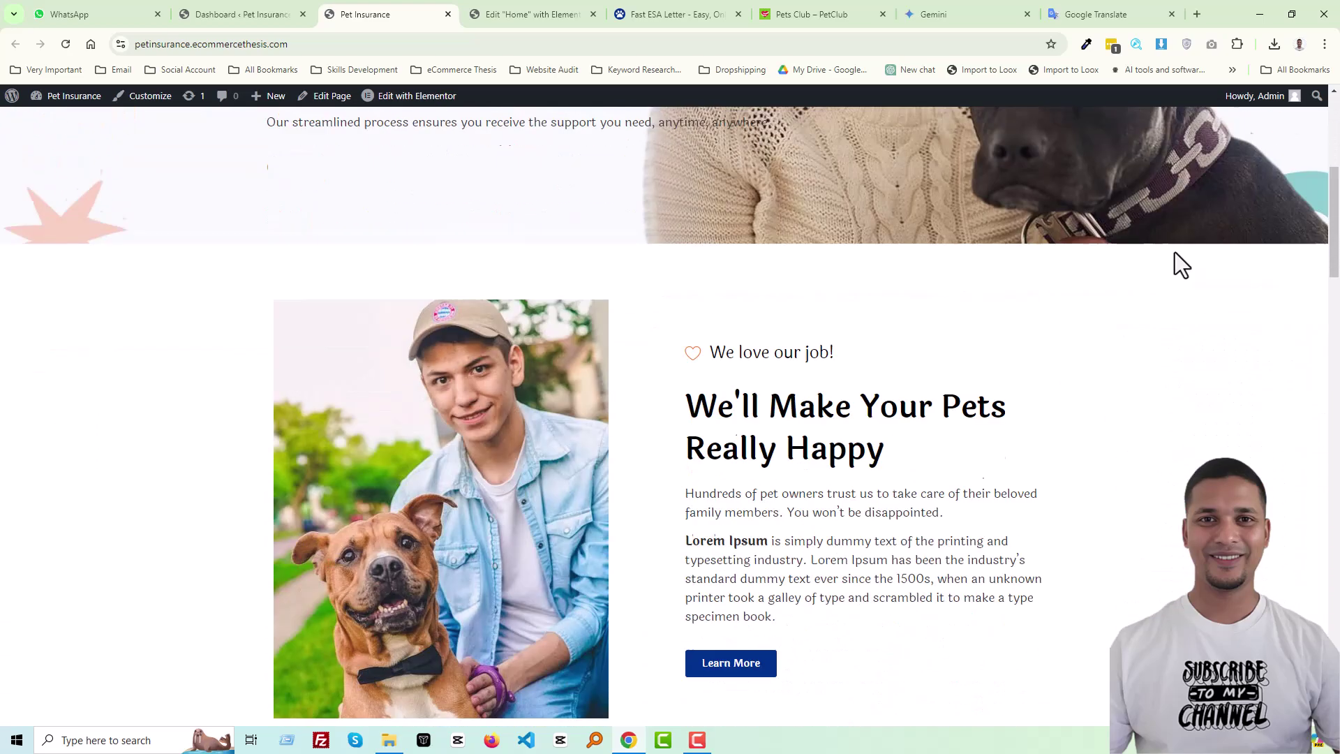
{"action": "scroll", "coordinate": [1158, 315], "scroll_direction": "down", "scroll_amount": 12}
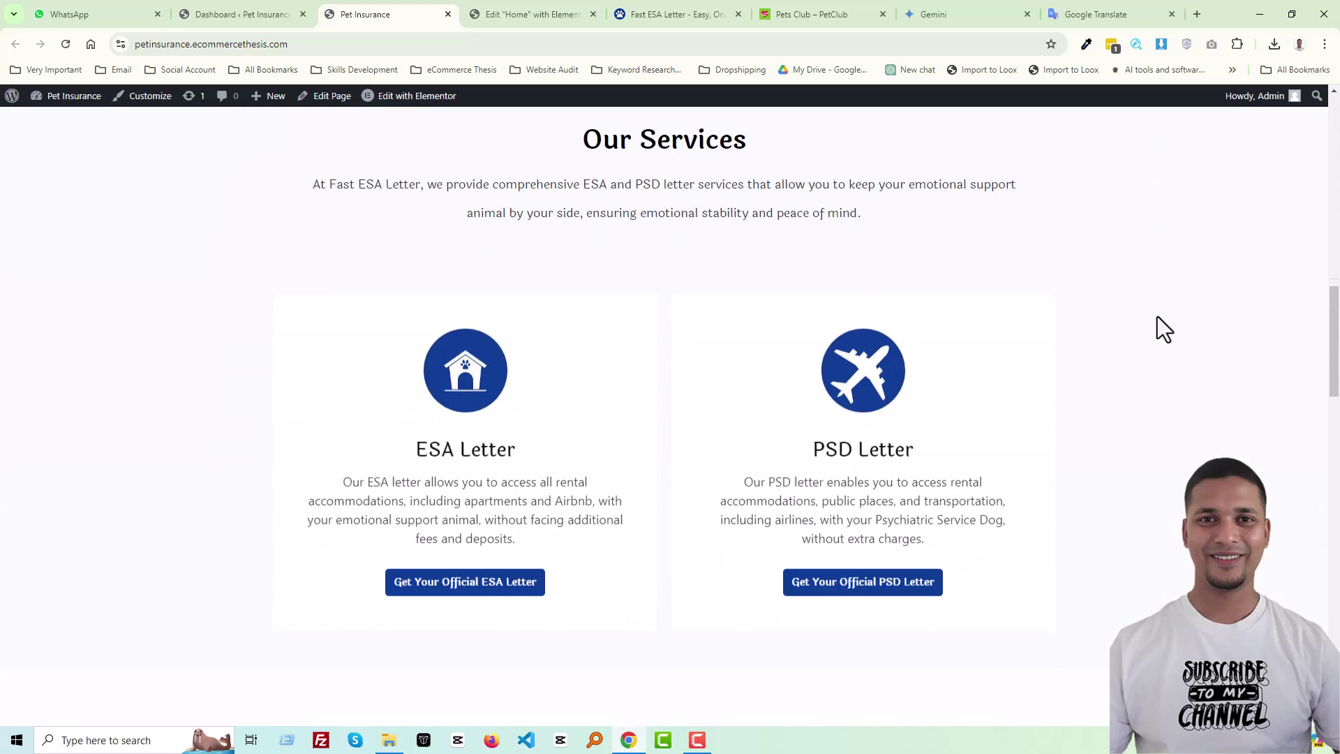
{"action": "scroll", "coordinate": [1156, 314], "scroll_direction": "down", "scroll_amount": 4}
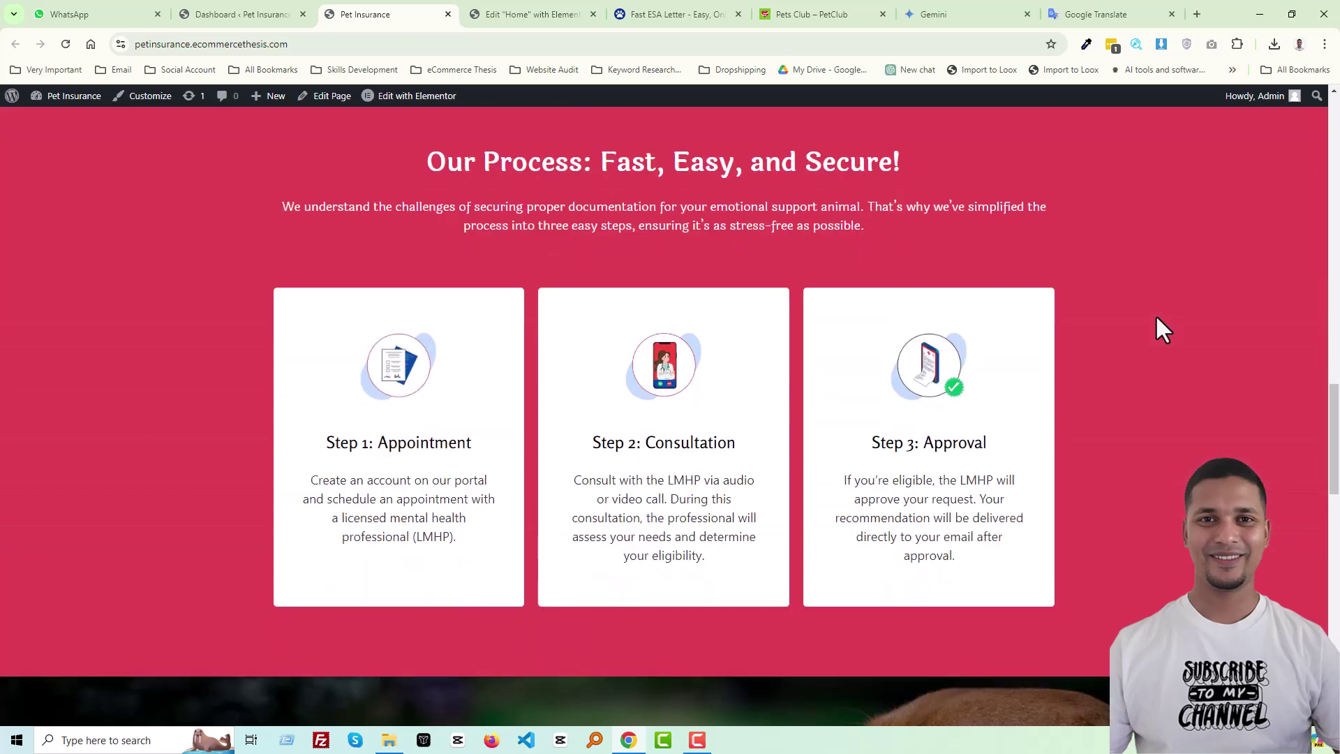
{"action": "scroll", "coordinate": [1157, 318], "scroll_direction": "down", "scroll_amount": 12}
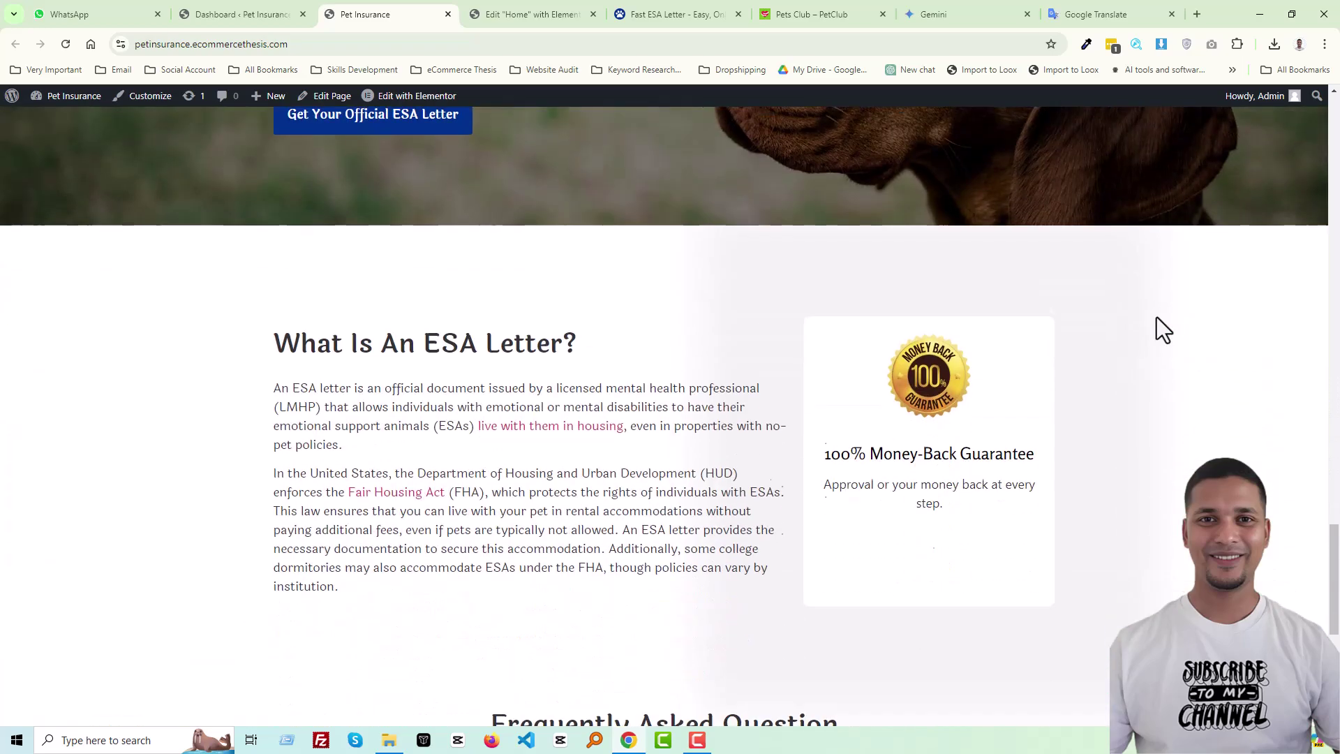
{"action": "scroll", "coordinate": [1338, 359], "scroll_direction": "down", "scroll_amount": 3}
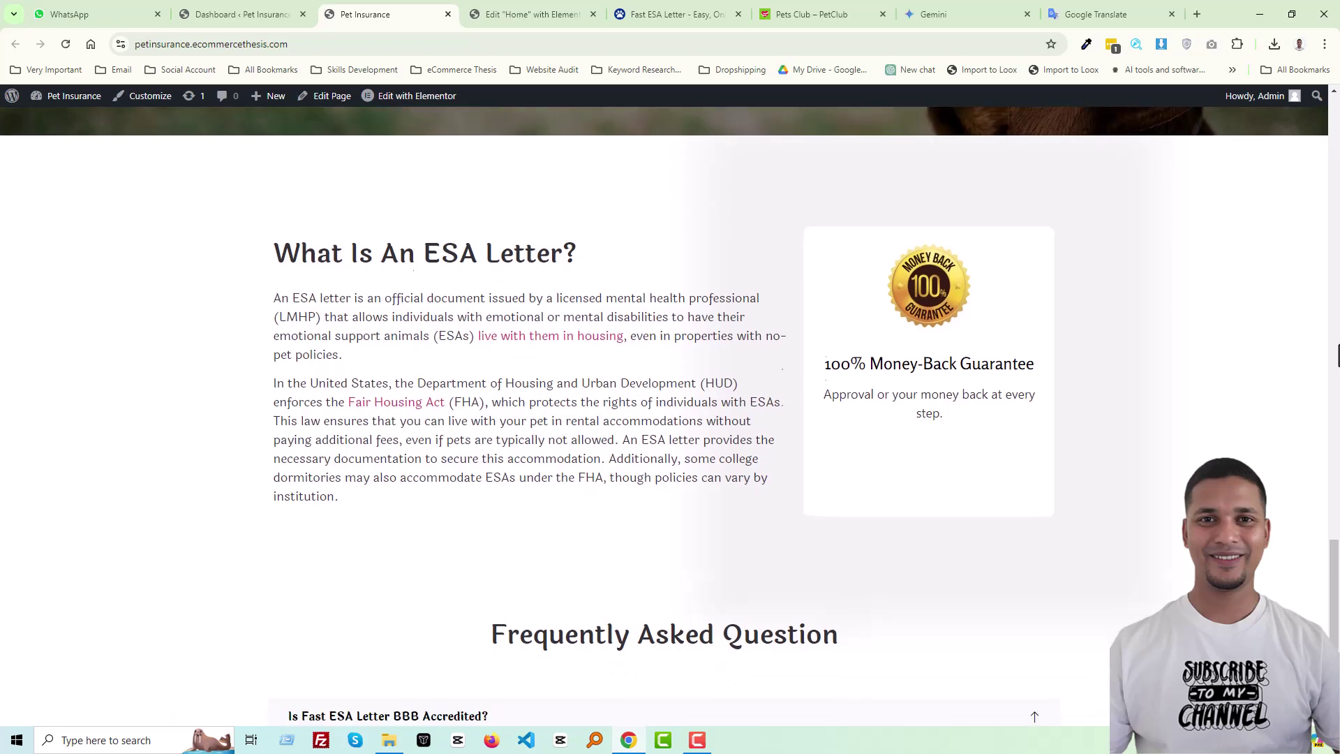
{"action": "scroll", "coordinate": [1310, 357], "scroll_direction": "down", "scroll_amount": 3}
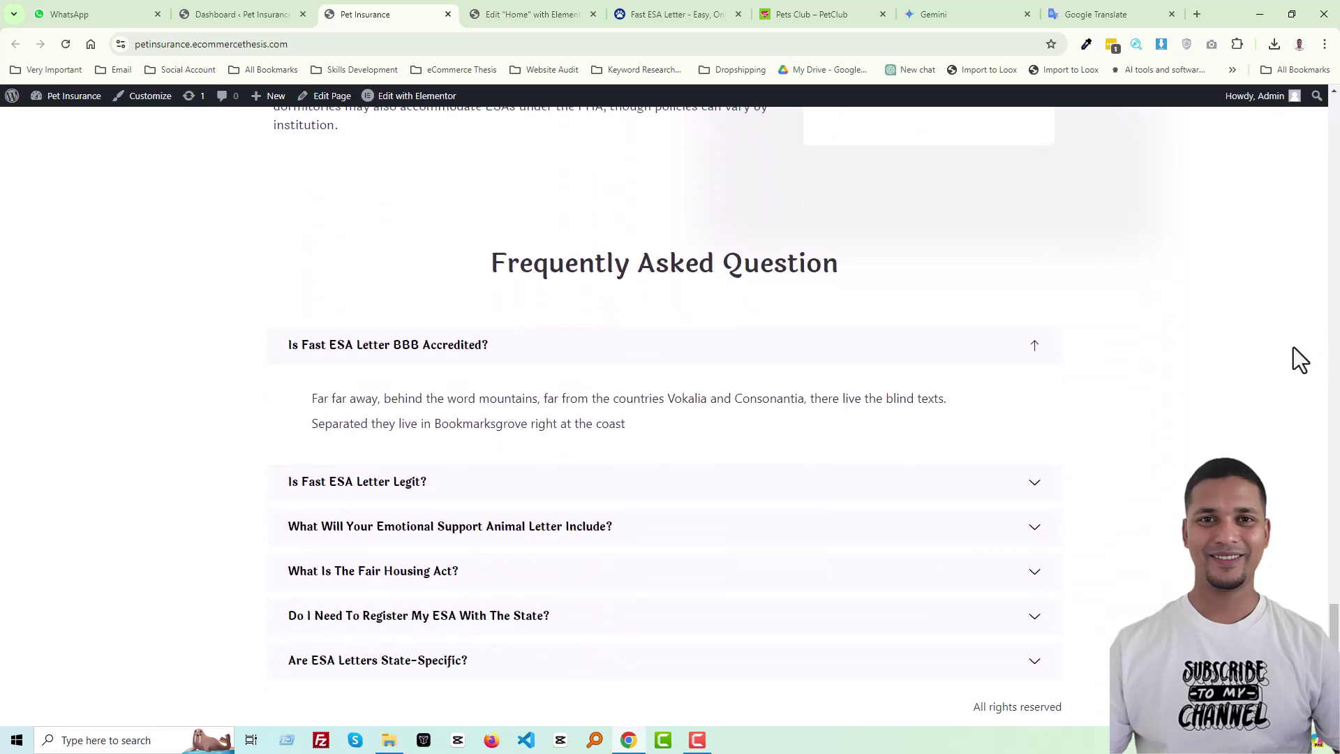
Step: Test the live FAQ accordion by expanding "Is Fast ESA Letter Legit?" and reopening "Is Fast ESA Letter BBB Accredited?"
{"action": "left_click", "coordinate": [835, 490]}
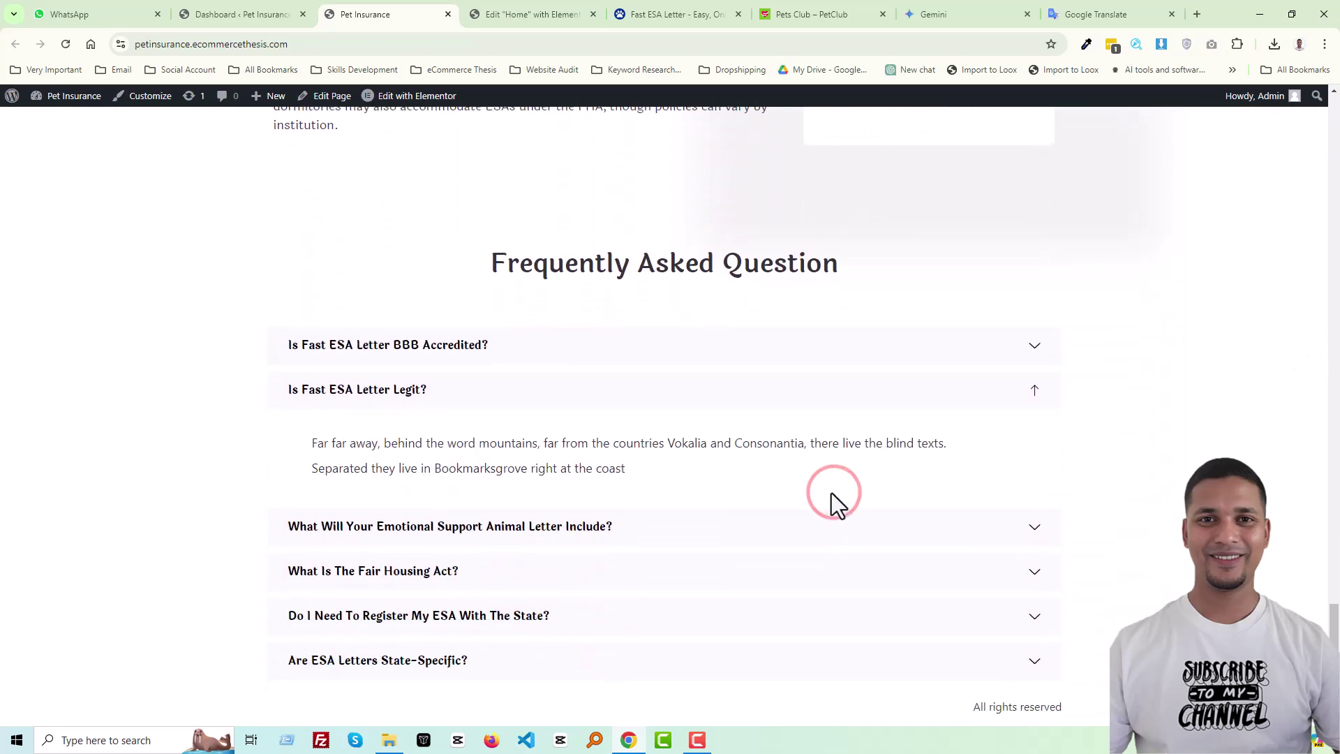
{"action": "scroll", "coordinate": [1171, 545], "scroll_direction": "up", "scroll_amount": 12}
{"action": "scroll", "coordinate": [741, 532], "scroll_direction": "down", "scroll_amount": 12}
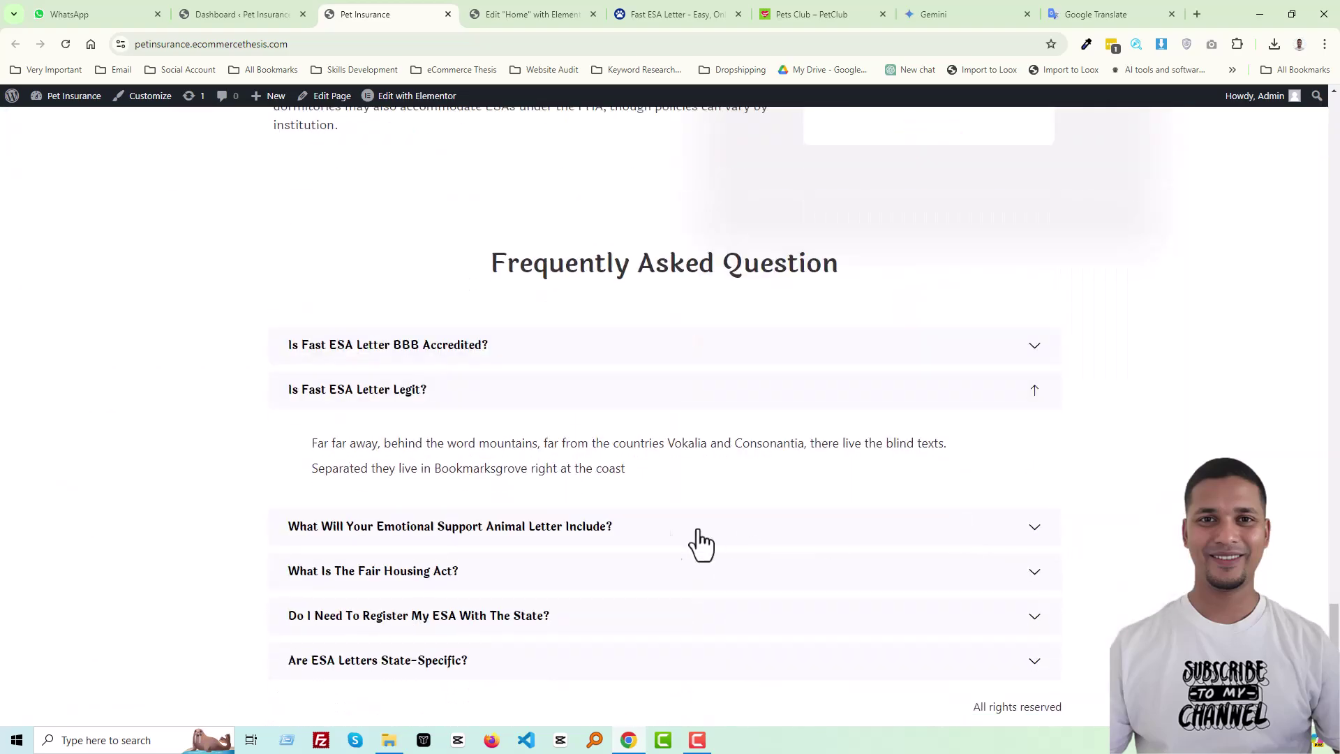
{"action": "left_click", "coordinate": [557, 349]}
Step: Review the published homepage once more from the header down to the FAQ section
{"action": "scroll", "coordinate": [1197, 426], "scroll_direction": "up", "scroll_amount": 20}
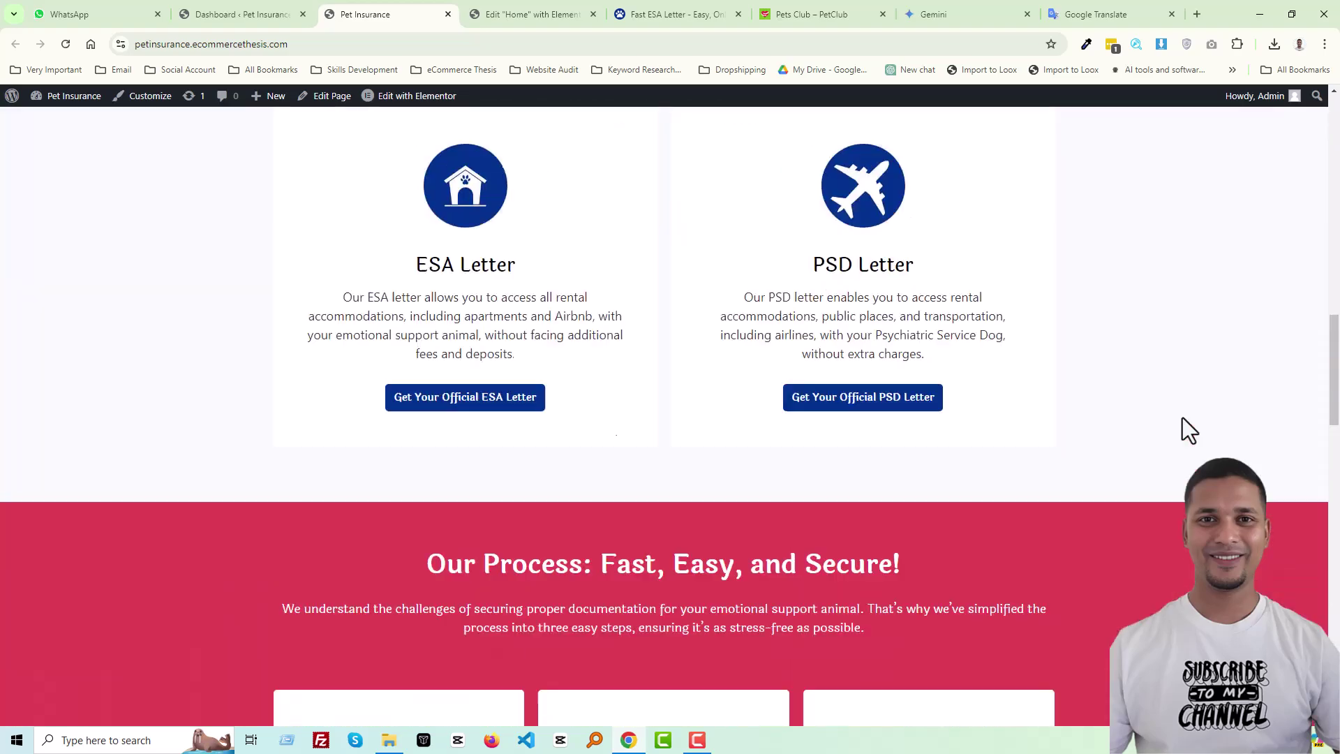
{"action": "scroll", "coordinate": [809, 403], "scroll_direction": "up", "scroll_amount": 7}
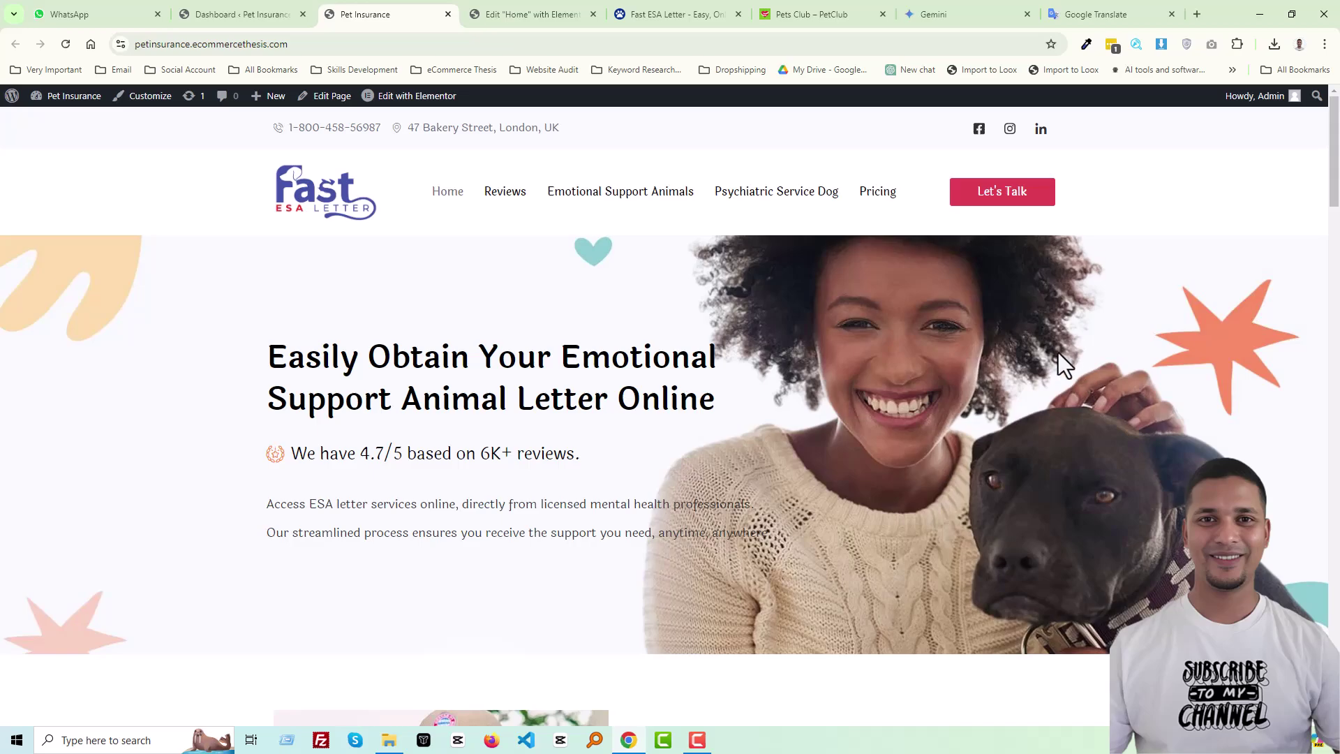
{"action": "scroll", "coordinate": [1045, 350], "scroll_direction": "down", "scroll_amount": 15}
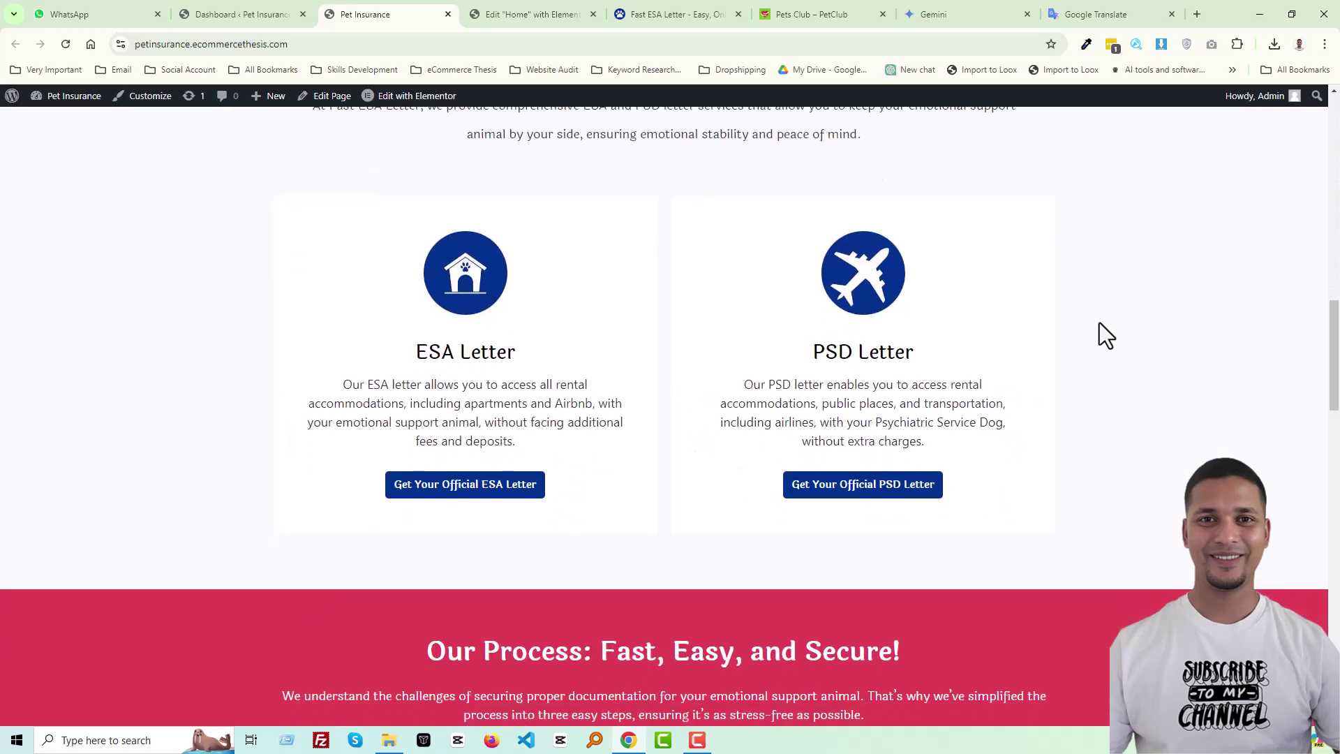
{"action": "scroll", "coordinate": [1100, 323], "scroll_direction": "down", "scroll_amount": 12}
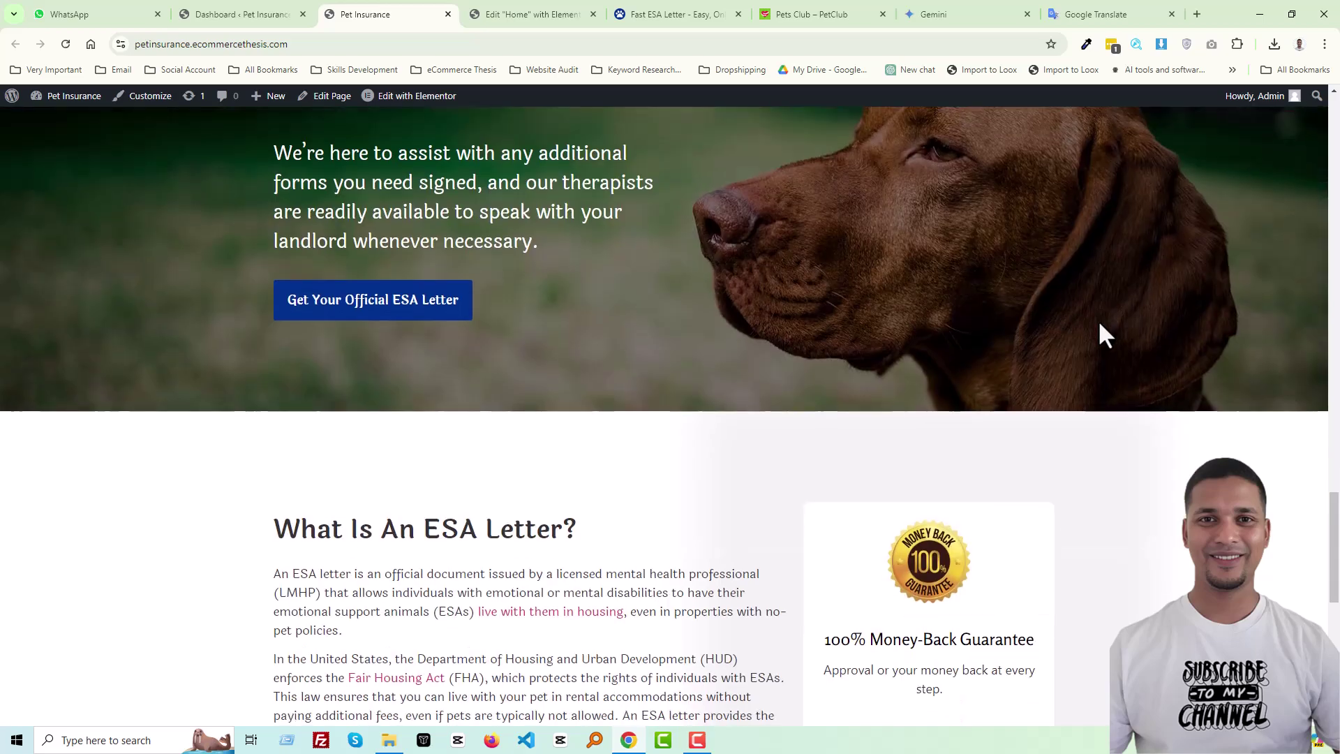
{"action": "scroll", "coordinate": [1099, 323], "scroll_direction": "down", "scroll_amount": 9}
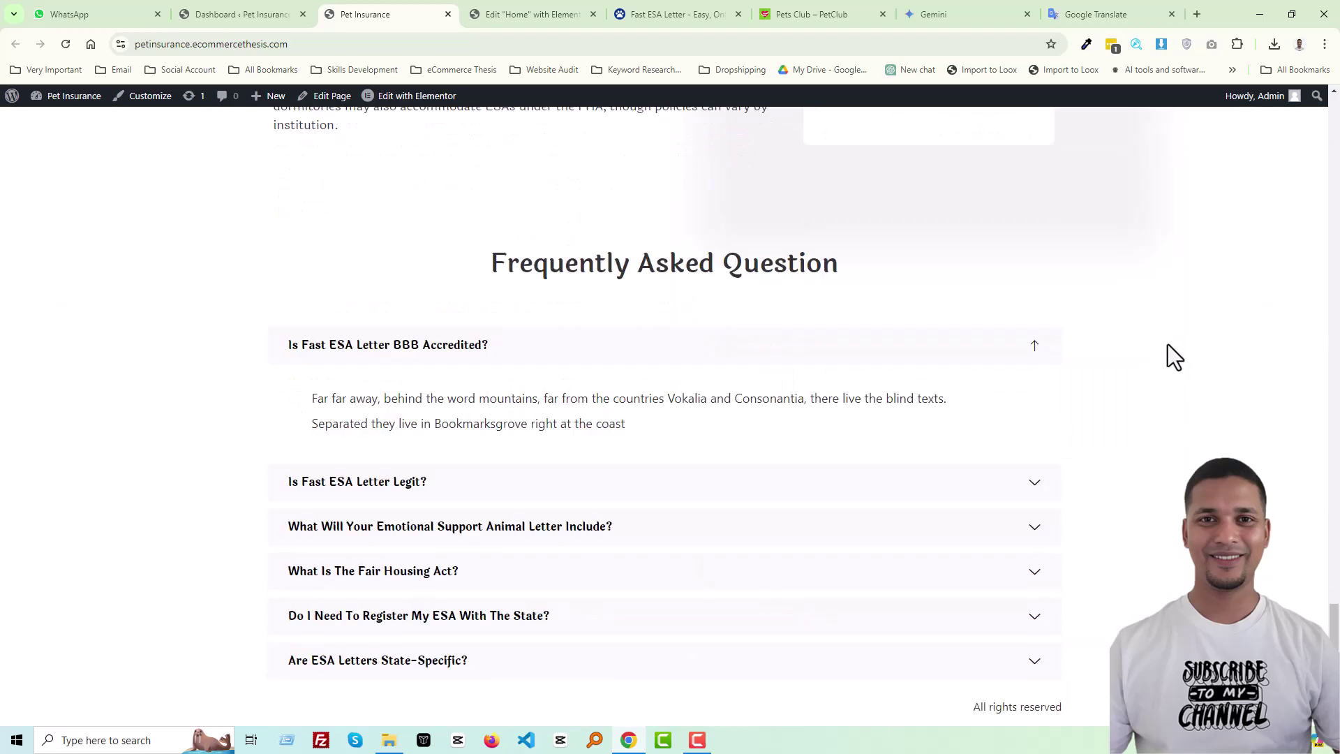